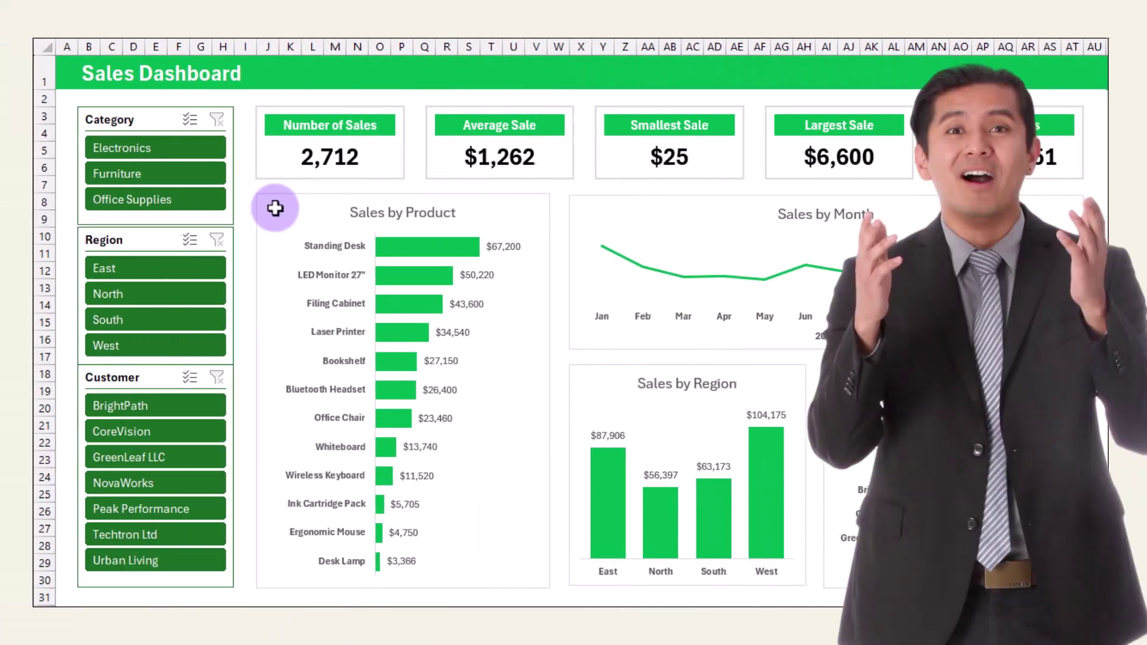
Step: Try the dashboard slicers by filtering to each category in turn, clearing the category filter, and filtering by the East and South regions
{"action": "left_click", "coordinate": [173, 148]}
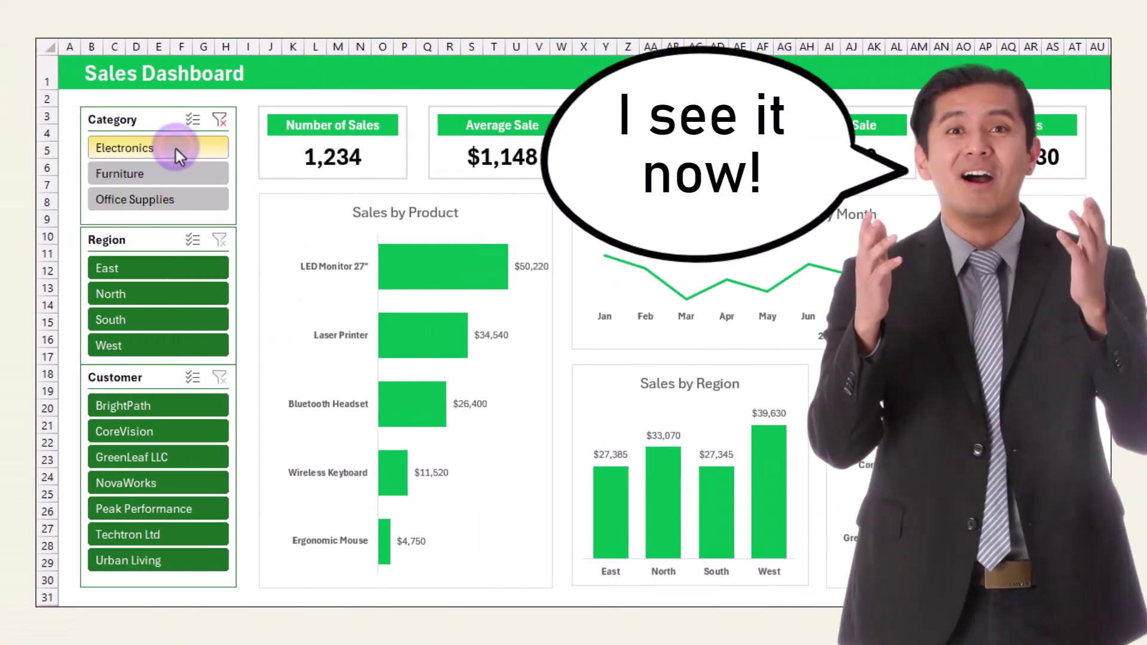
{"action": "left_click", "coordinate": [178, 173]}
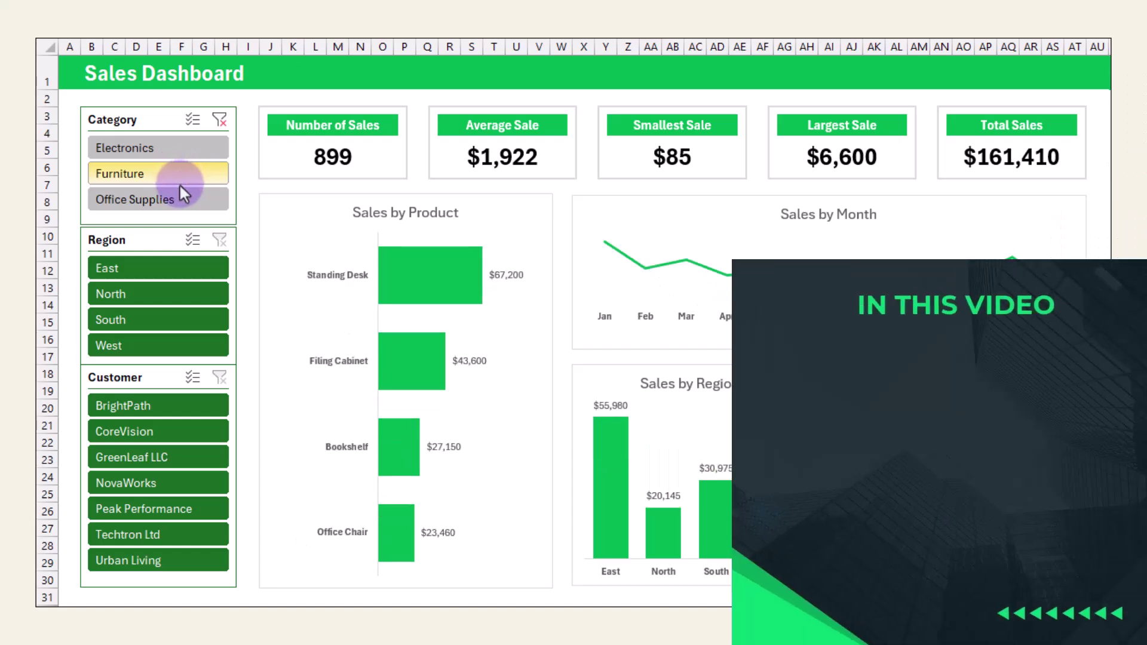
{"action": "left_click", "coordinate": [181, 198]}
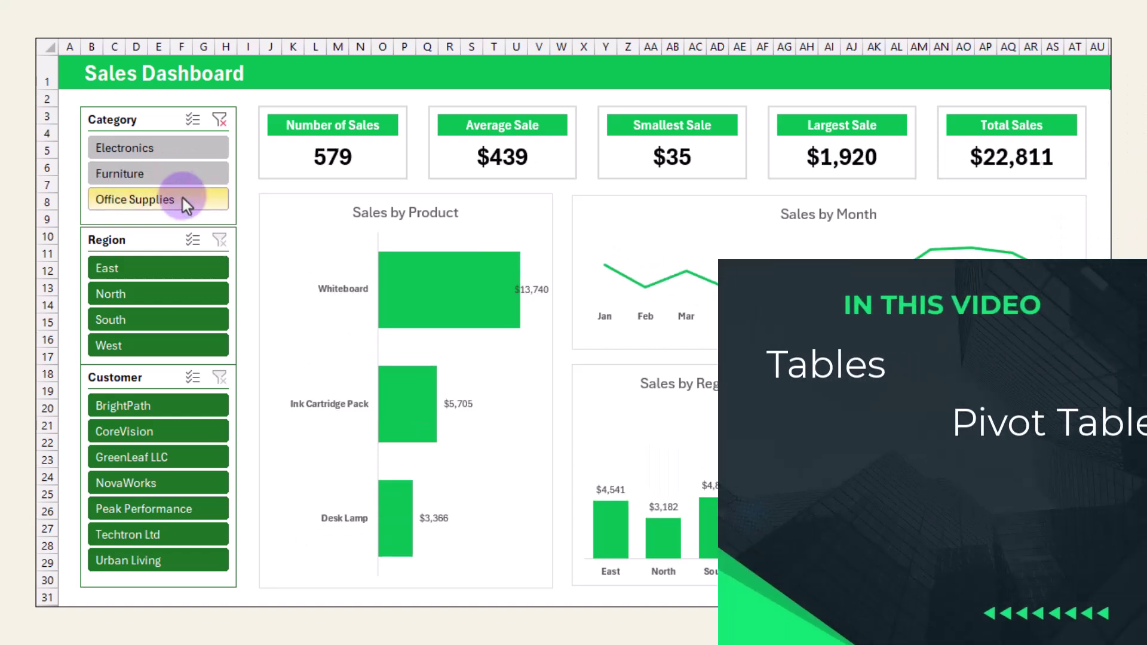
{"action": "left_click", "coordinate": [220, 126]}
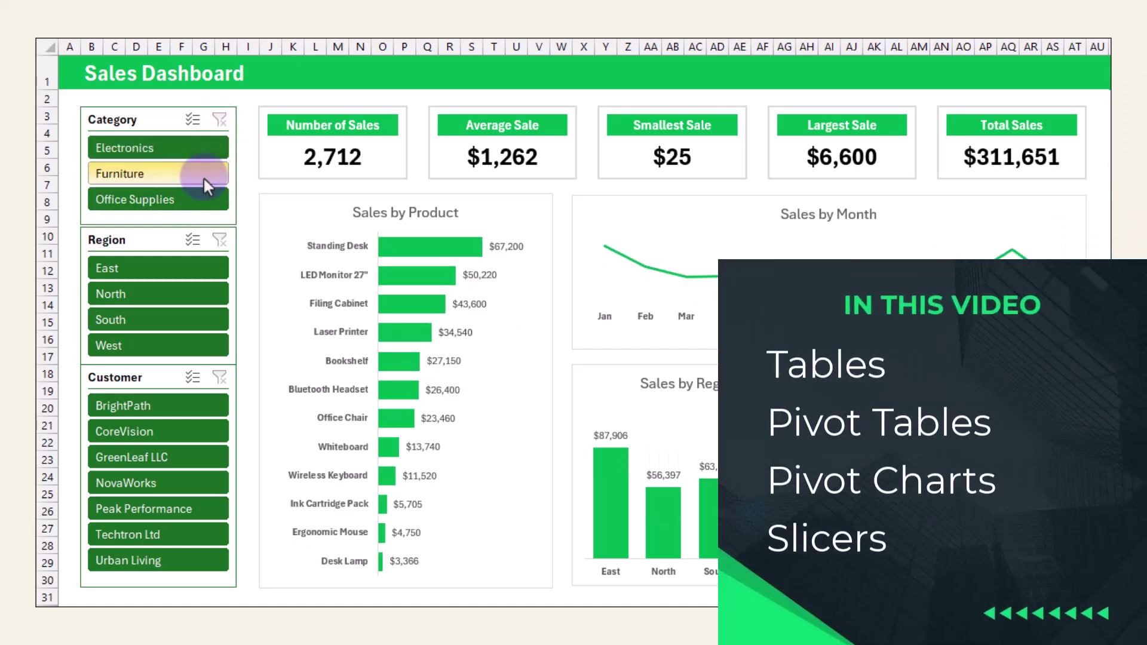
{"action": "left_click", "coordinate": [195, 264]}
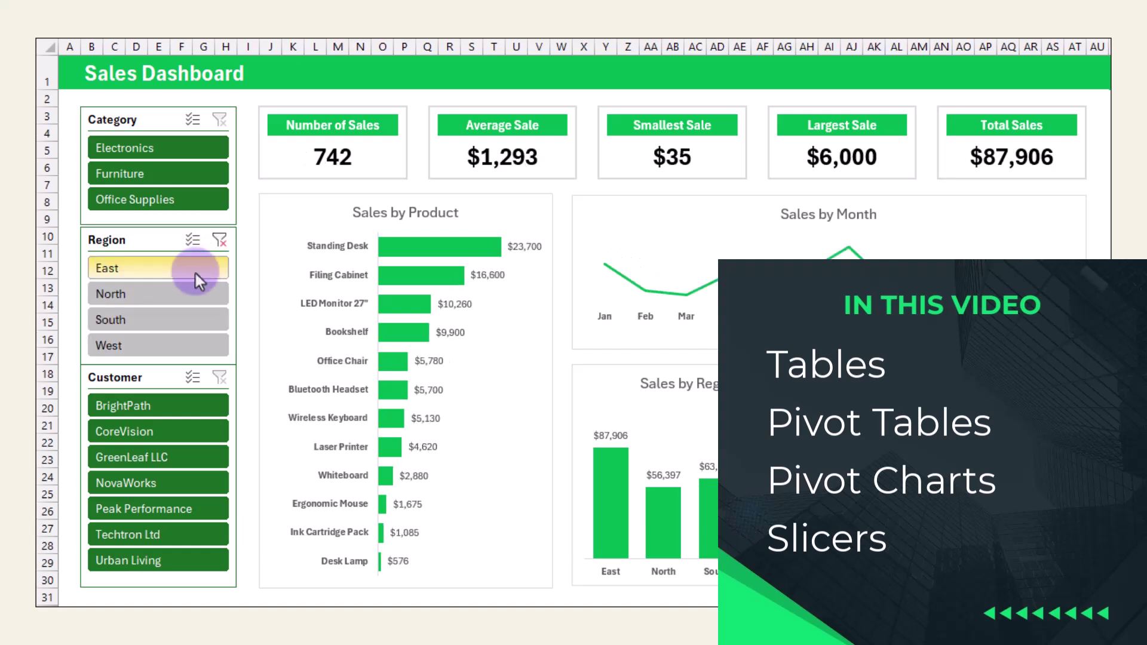
{"action": "left_click", "coordinate": [195, 317]}
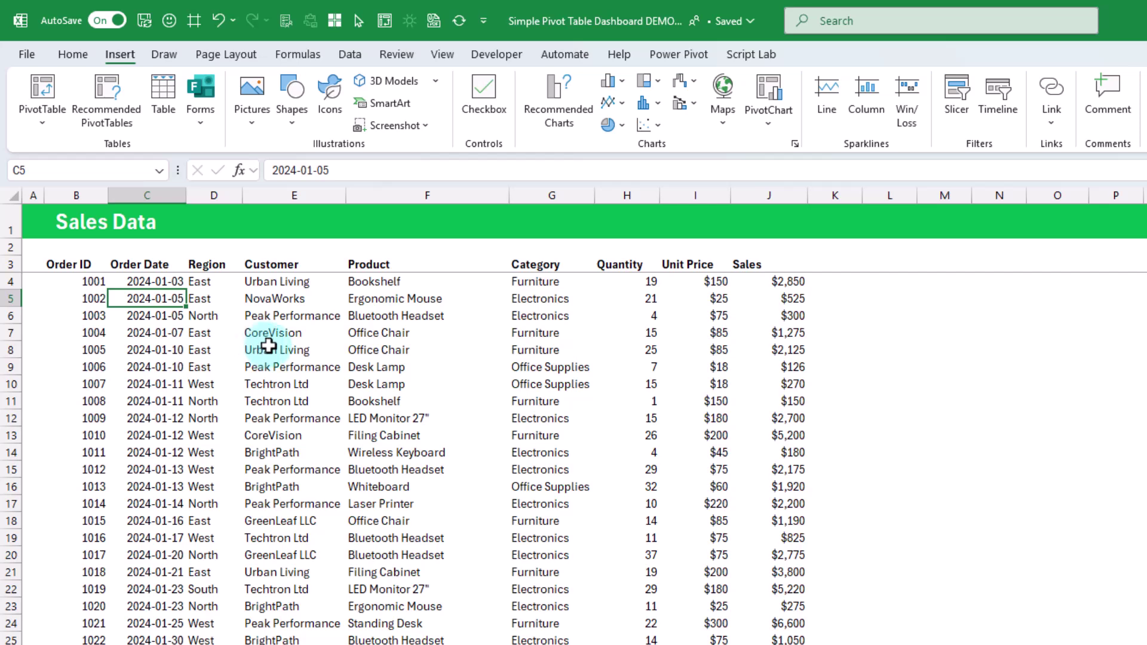
Step: Convert the sales data range $B$3:$J$250 into a table with headers
{"action": "left_click", "coordinate": [283, 315]}
{"action": "left_click", "coordinate": [267, 367]}
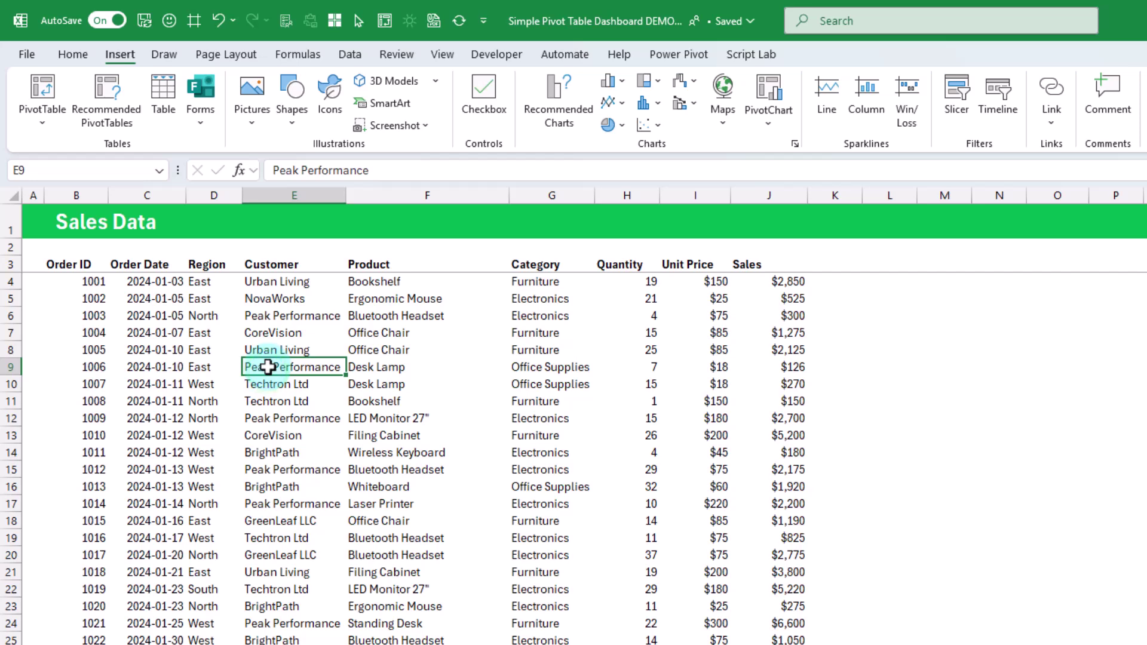
{"action": "left_click", "coordinate": [123, 58]}
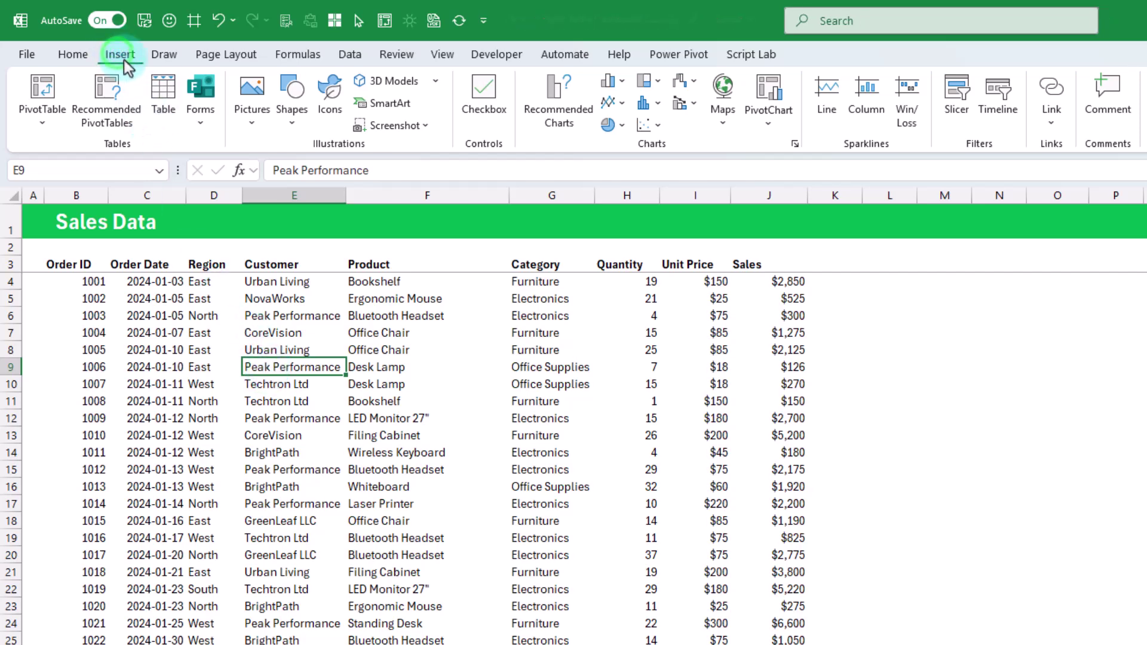
{"action": "left_click", "coordinate": [165, 91]}
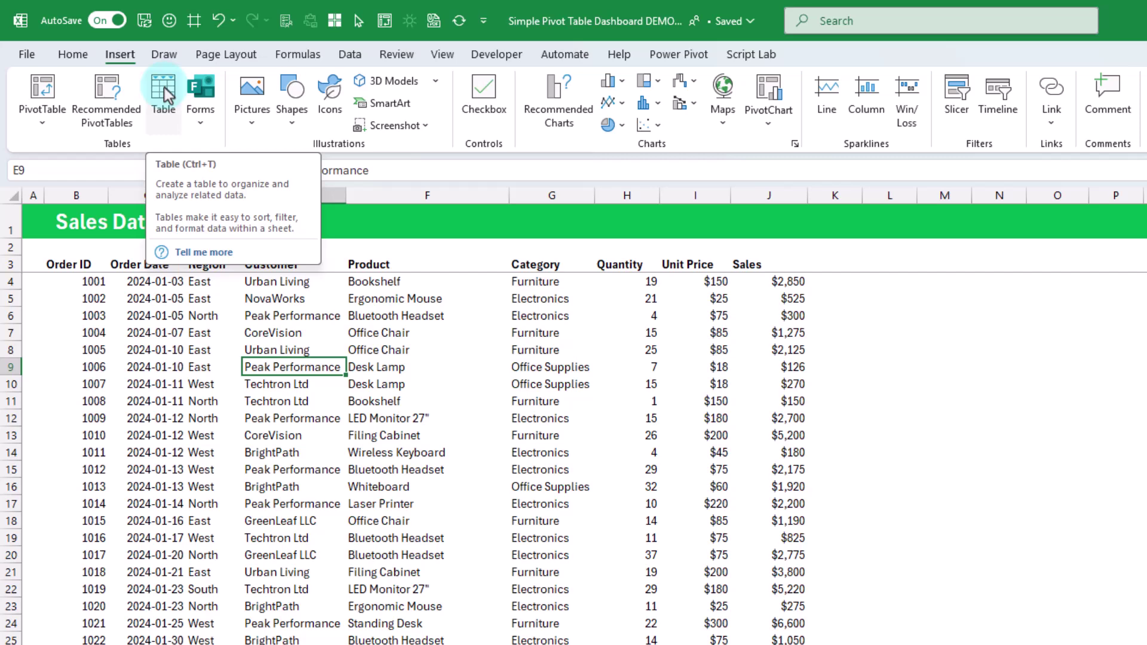
{"action": "key", "text": "ctrl+t"}
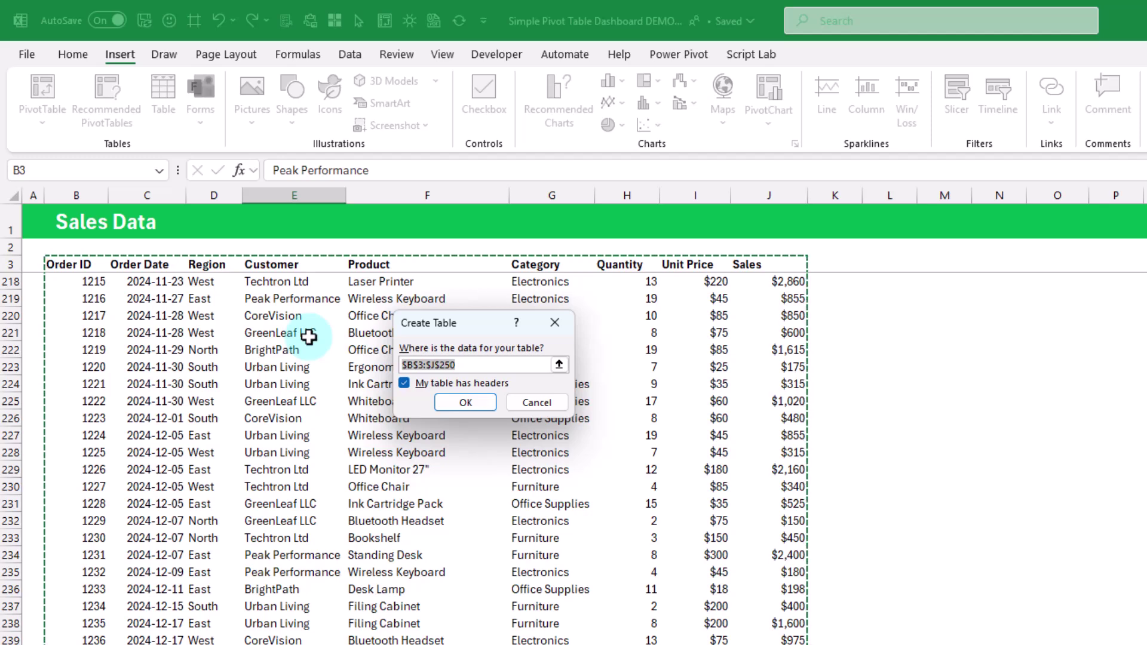
{"action": "left_click", "coordinate": [471, 365]}
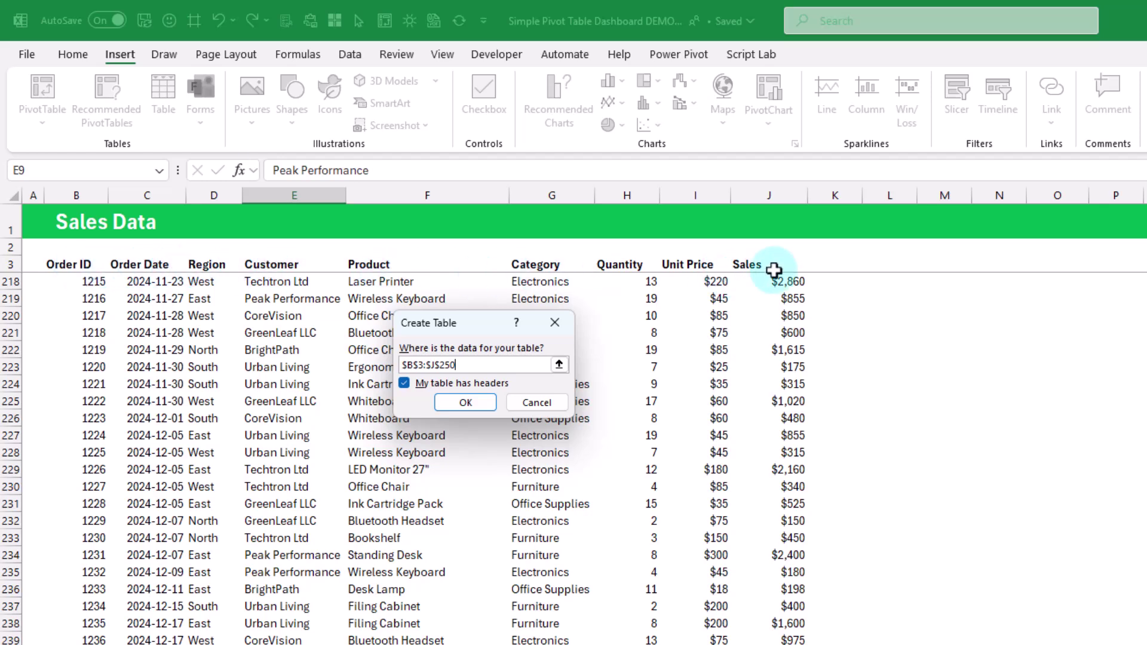
{"action": "left_click", "coordinate": [465, 403]}
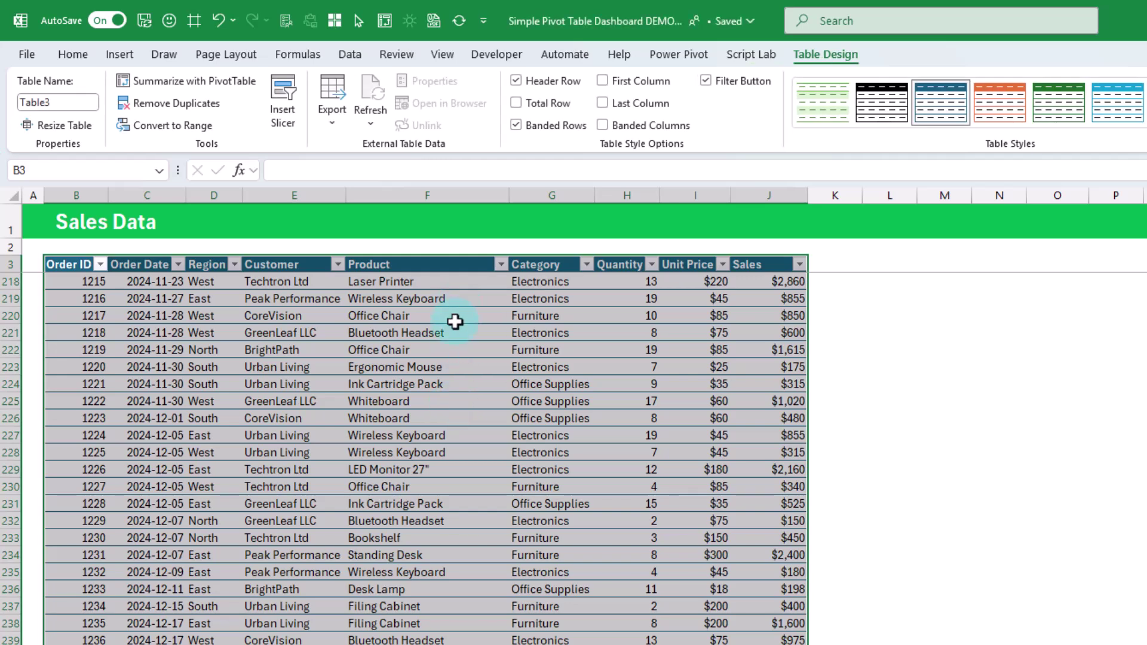
Step: Rename the new data table as Sales
{"action": "left_click", "coordinate": [434, 452]}
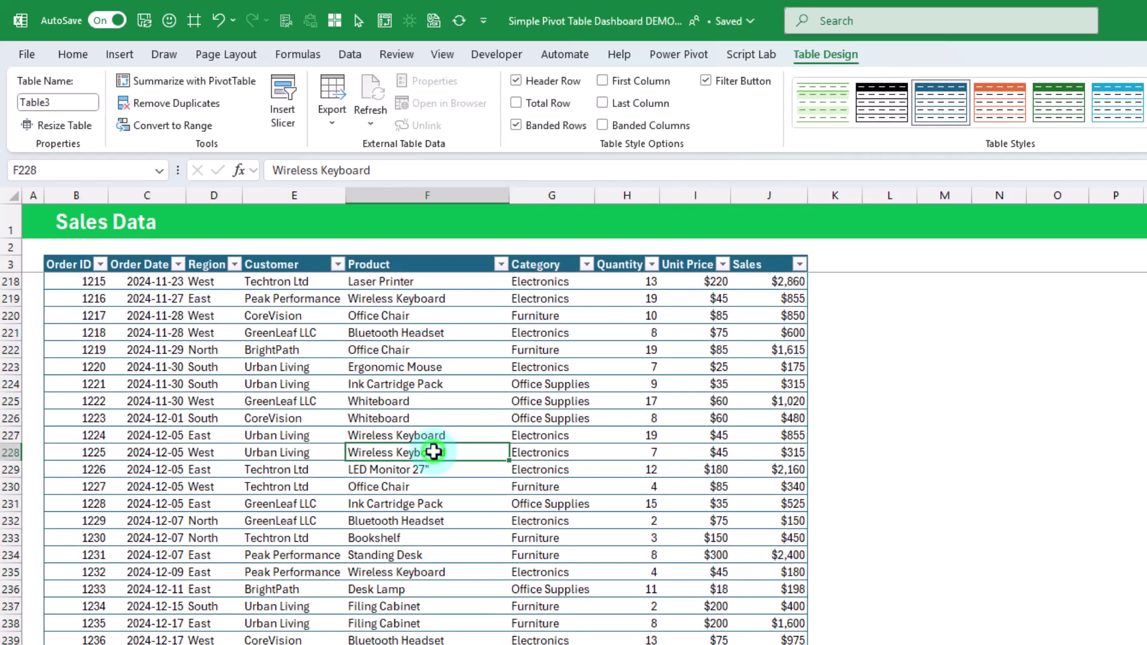
{"action": "left_click", "coordinate": [455, 387]}
{"action": "left_click", "coordinate": [440, 435]}
{"action": "left_click", "coordinate": [381, 385]}
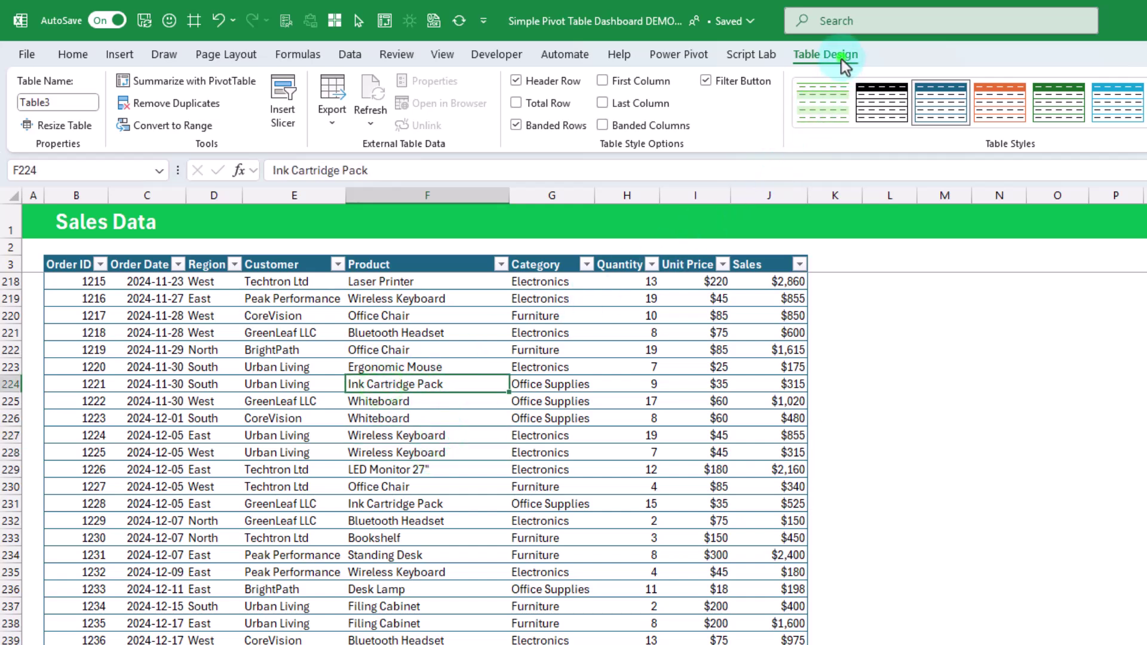
{"action": "left_click", "coordinate": [59, 102]}
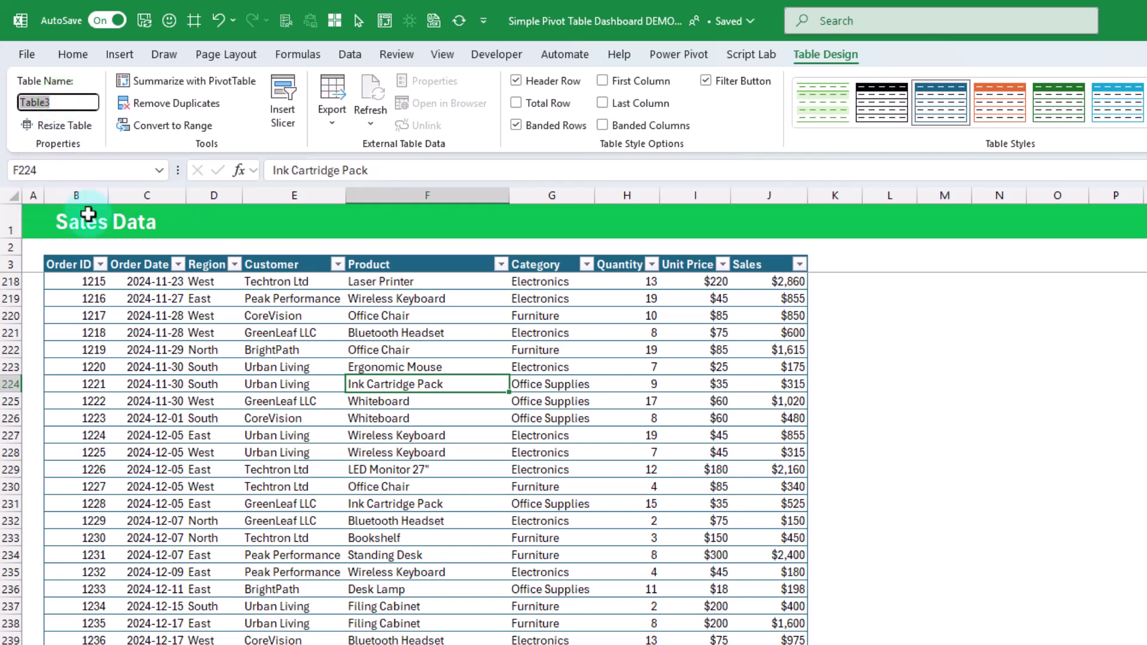
{"action": "type", "text": "Sales"}
{"action": "key", "text": "Return"}
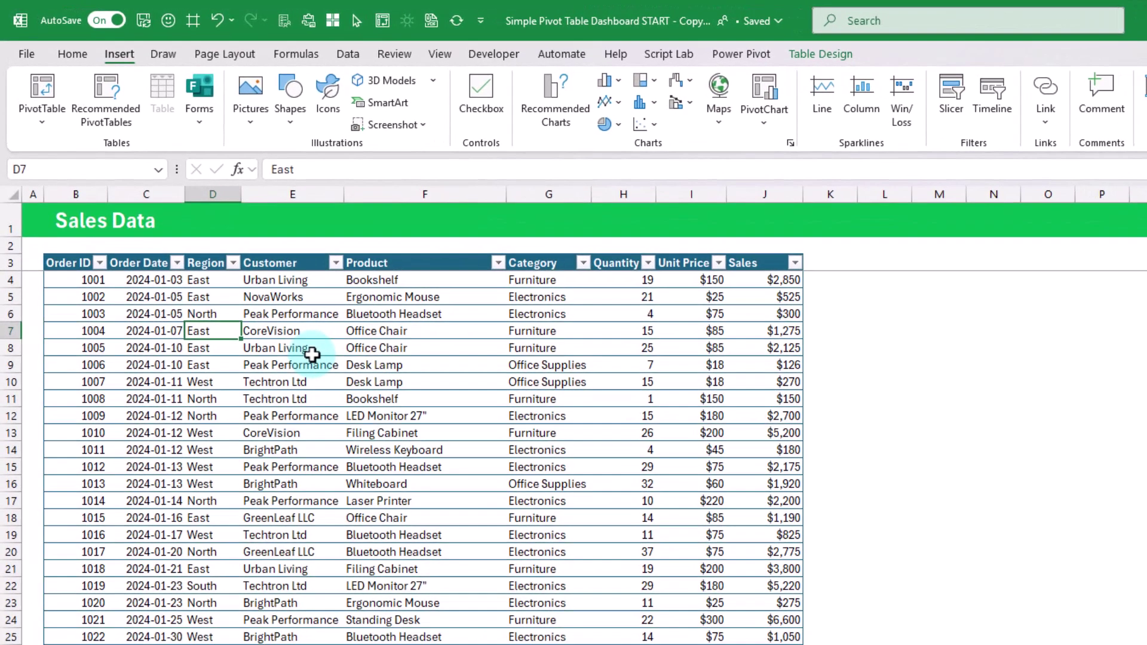
Step: Insert a PivotTable from the Sales table, placing it in cell B9 of the existing Pivot Tables worksheet
{"action": "left_click", "coordinate": [378, 330]}
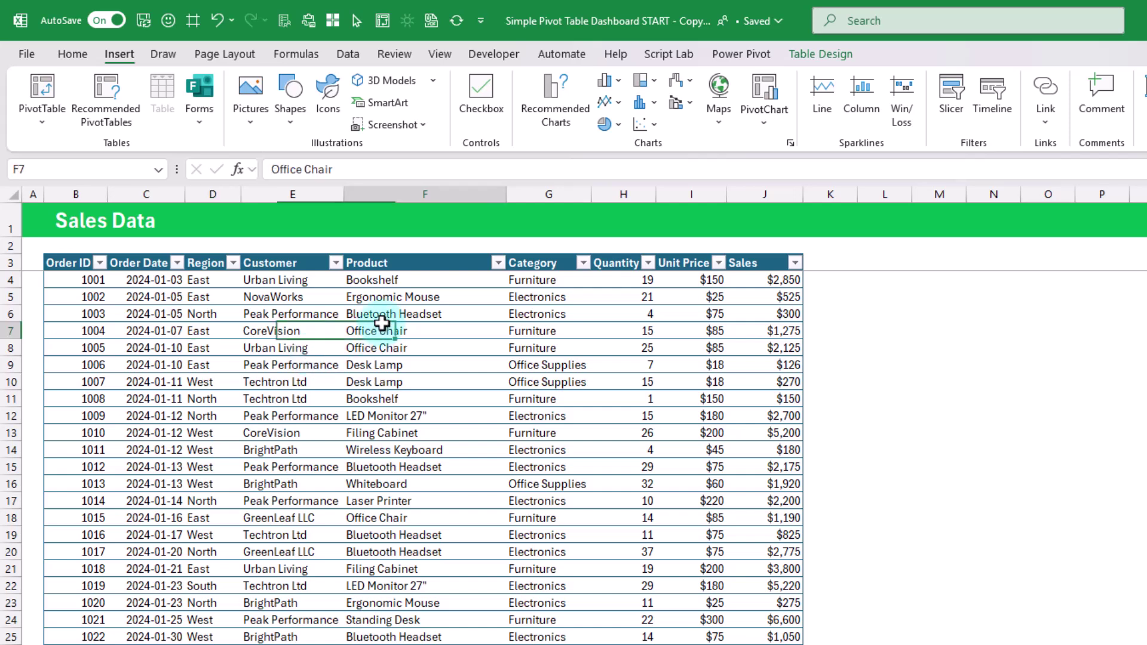
{"action": "left_click", "coordinate": [312, 348]}
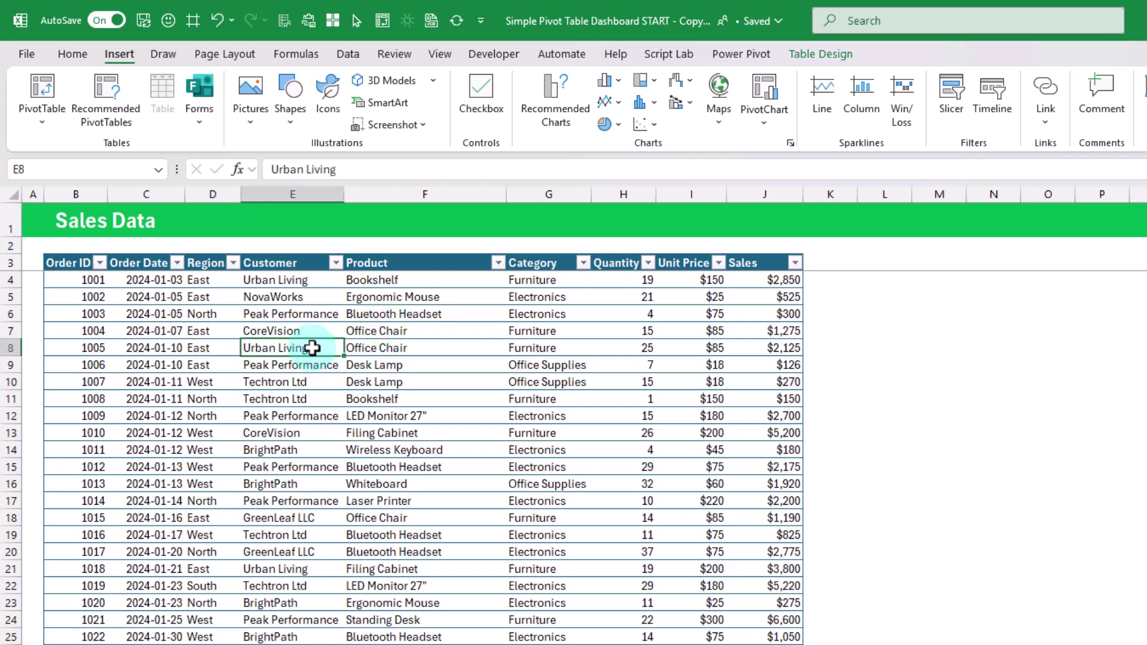
{"action": "left_click", "coordinate": [120, 54]}
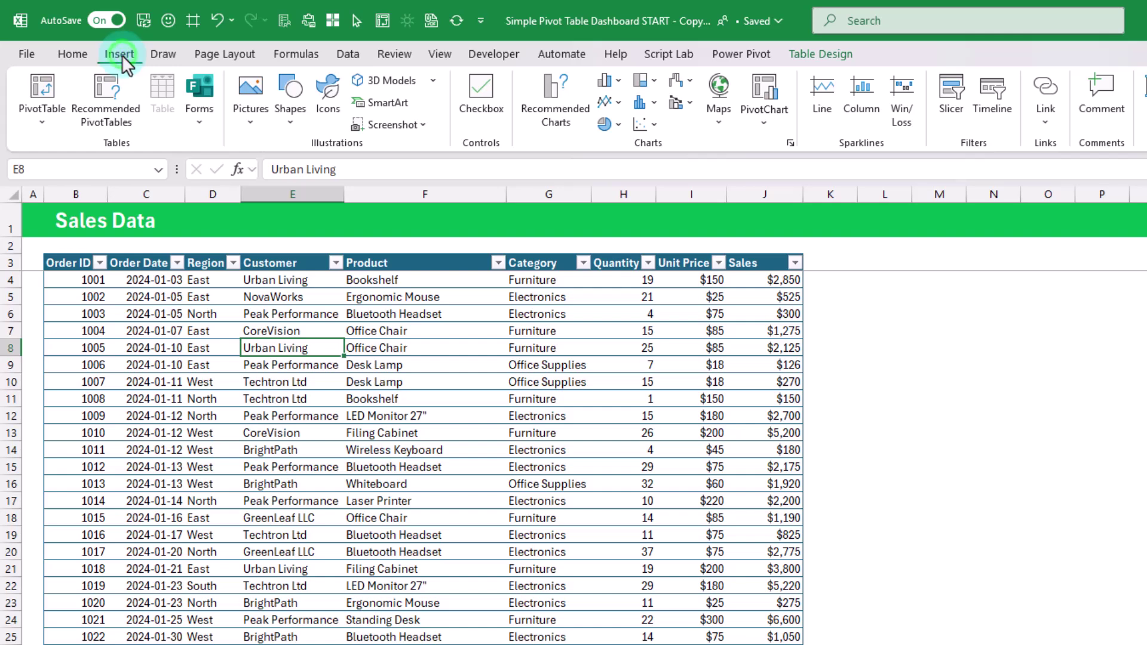
{"action": "left_click", "coordinate": [55, 104]}
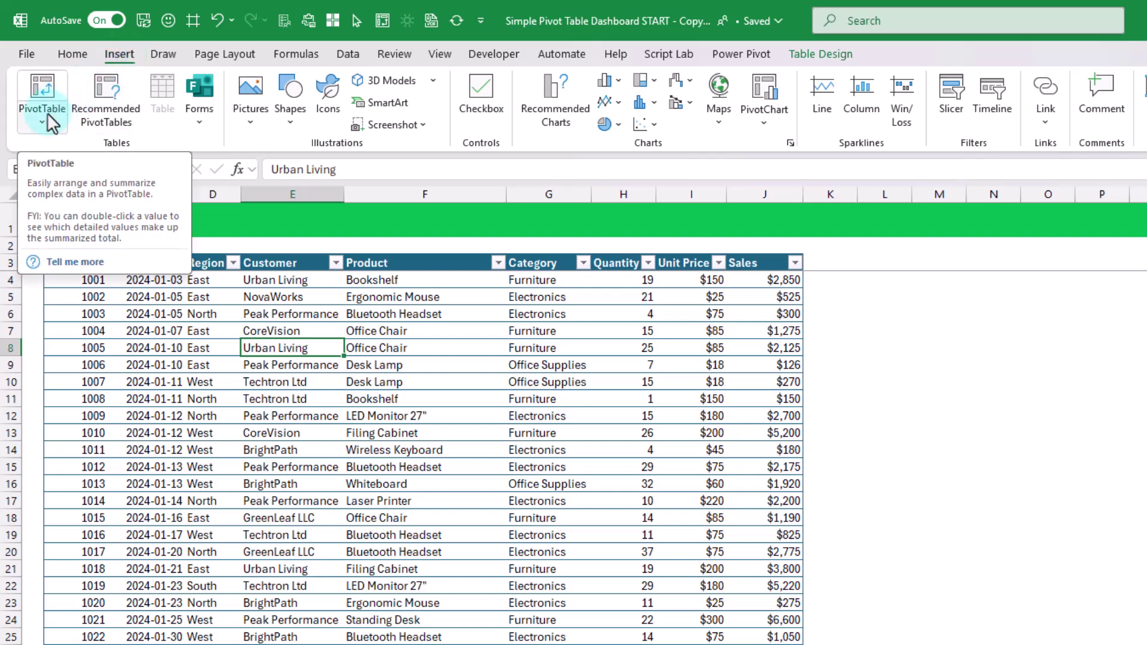
{"action": "left_click", "coordinate": [48, 112]}
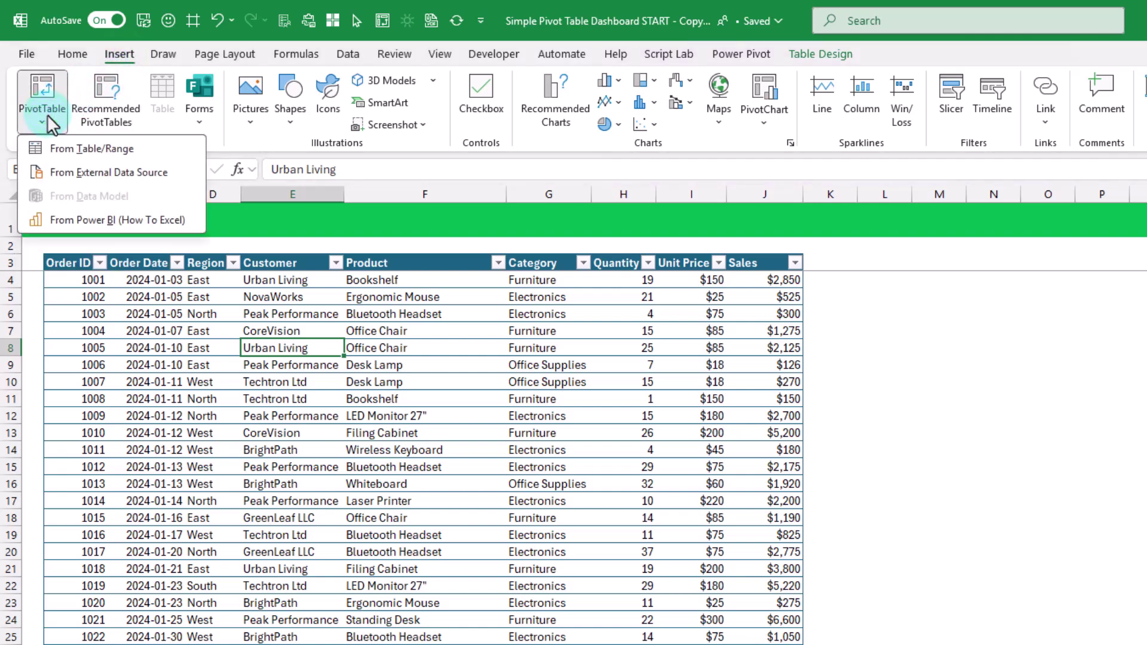
{"action": "left_click", "coordinate": [140, 150]}
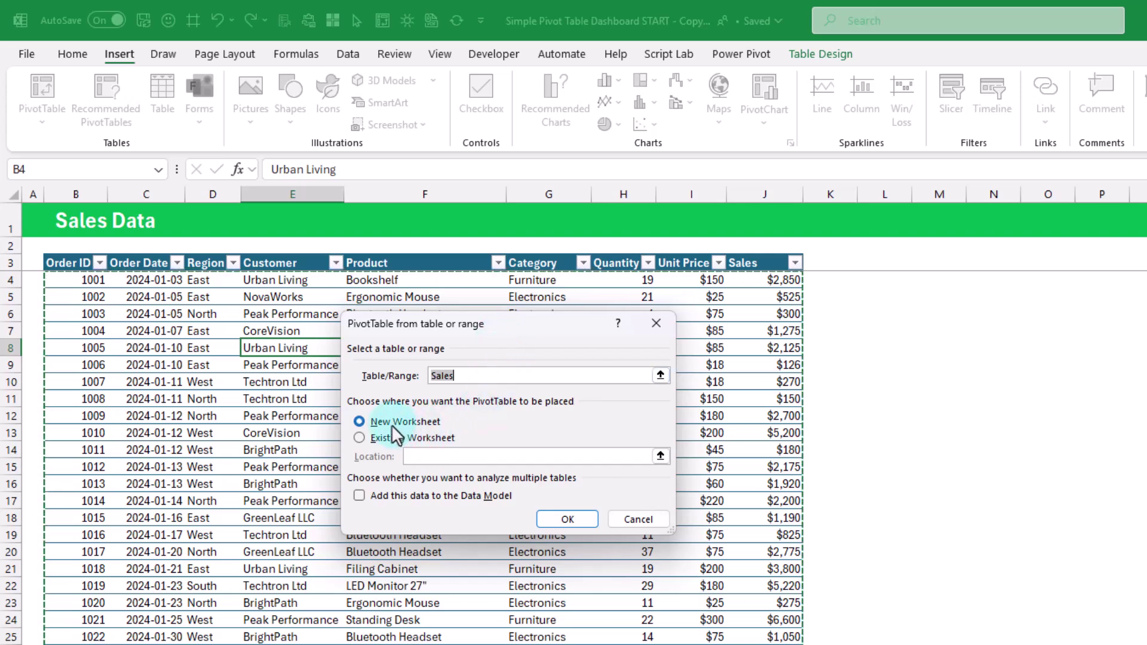
{"action": "left_click", "coordinate": [359, 439]}
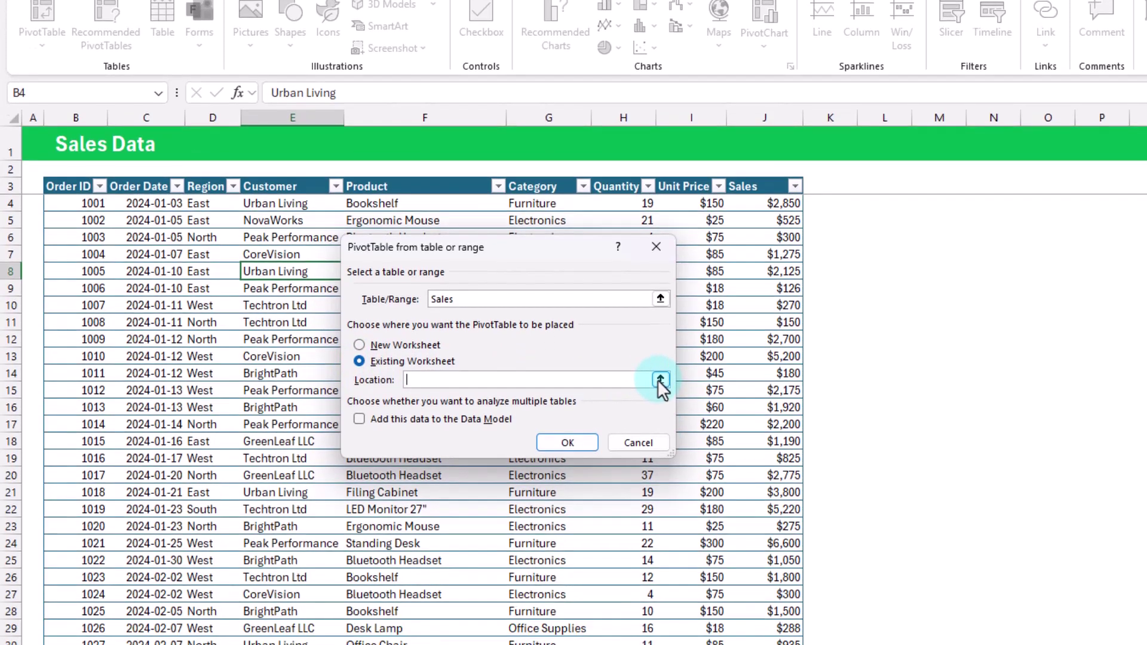
{"action": "left_click", "coordinate": [660, 456]}
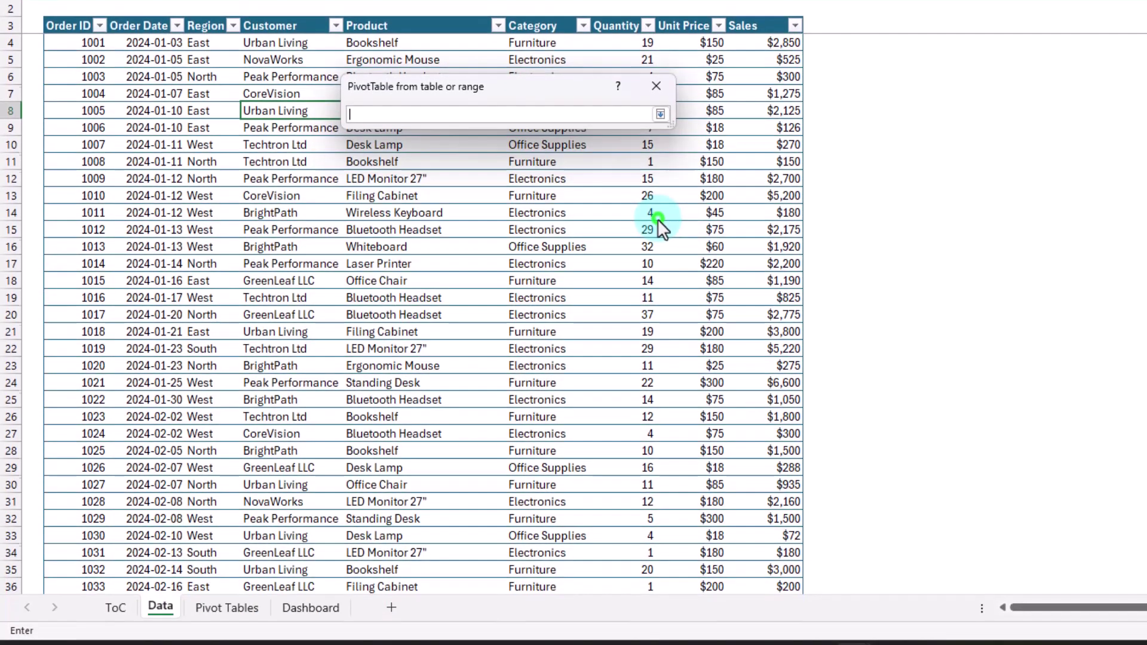
{"action": "left_click", "coordinate": [244, 606]}
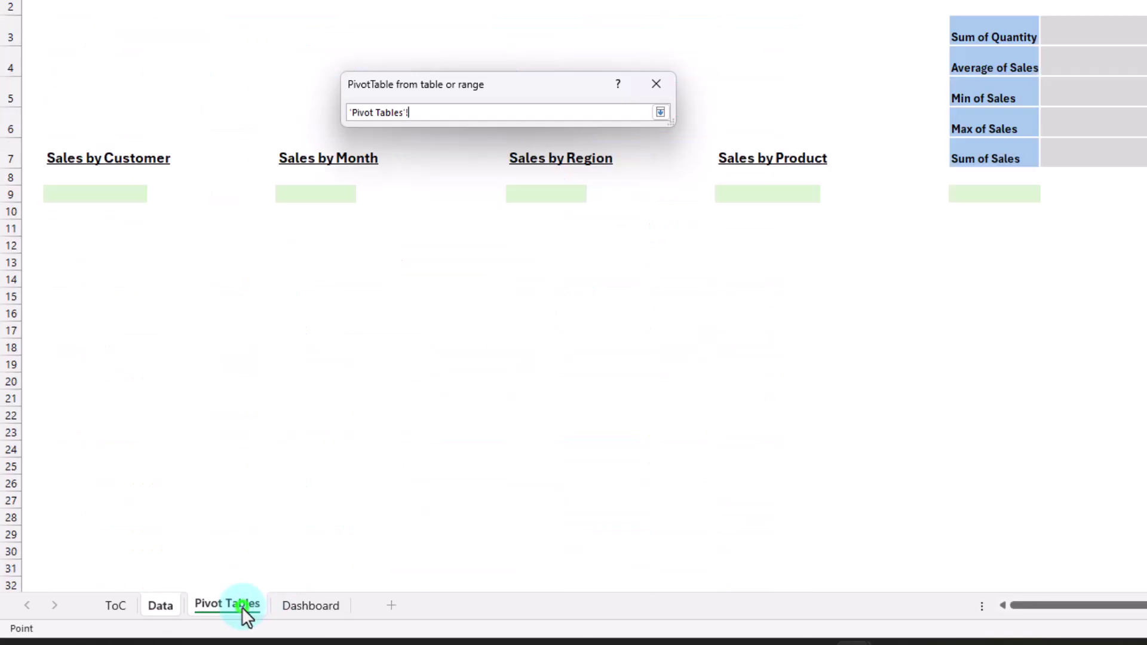
{"action": "left_click", "coordinate": [98, 192]}
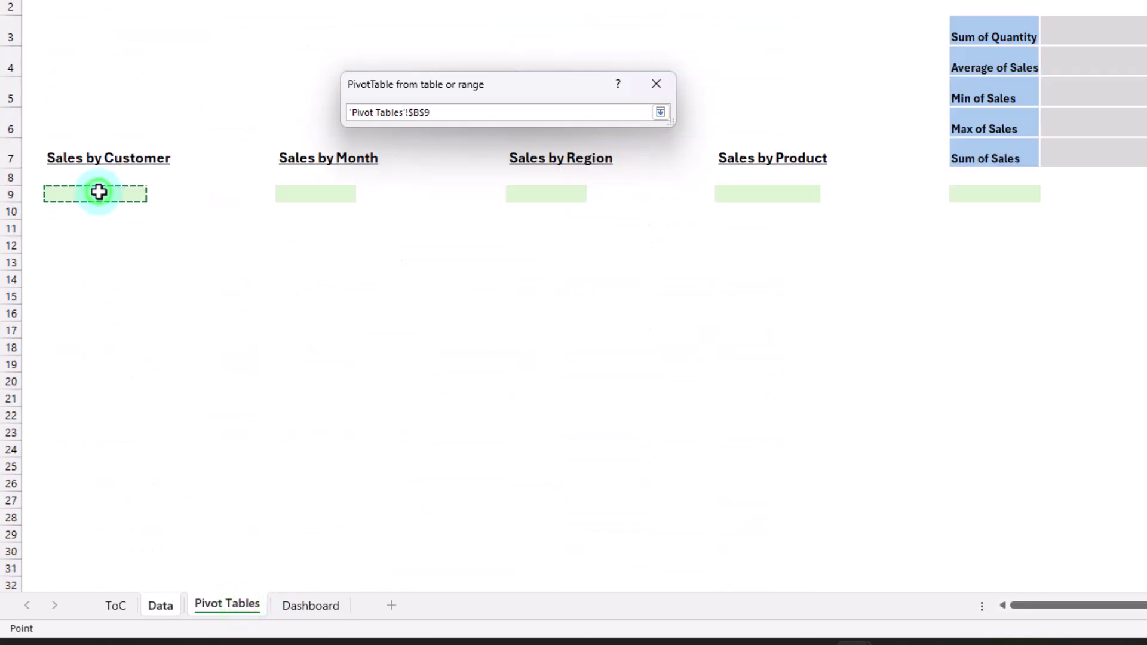
{"action": "left_click", "coordinate": [660, 112]}
{"action": "left_click", "coordinate": [564, 276]}
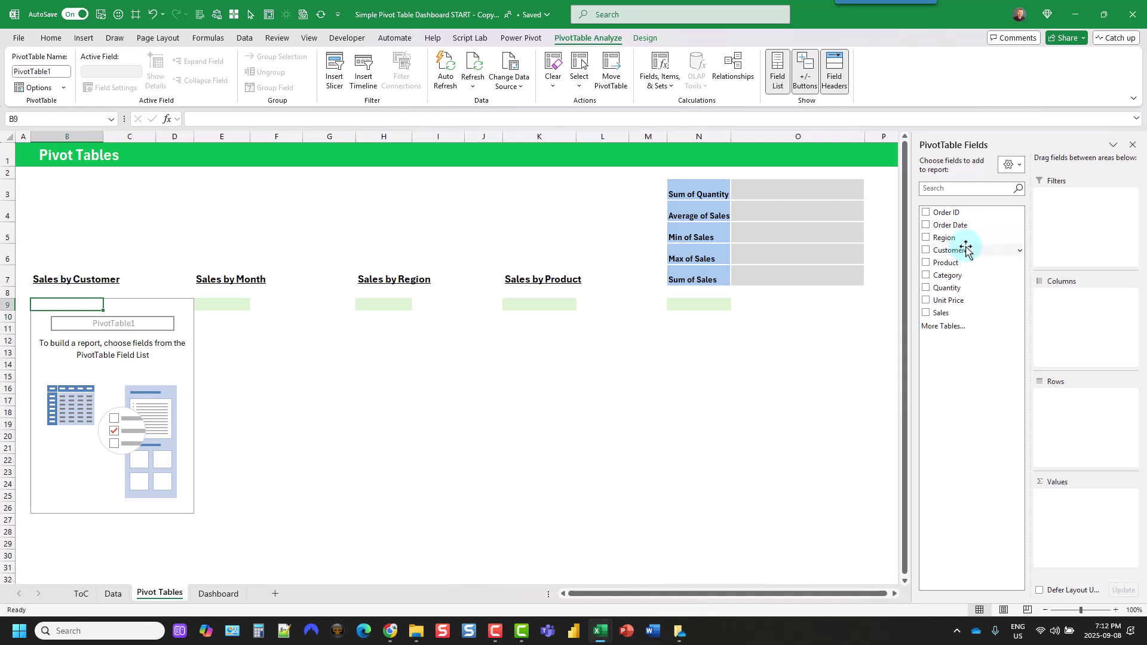
Step: Build the Sales by Customer pivot table with Customer in the rows and Sales summed in the values
{"action": "left_click_drag", "start_coordinate": [965, 250], "coordinate": [1070, 403]}
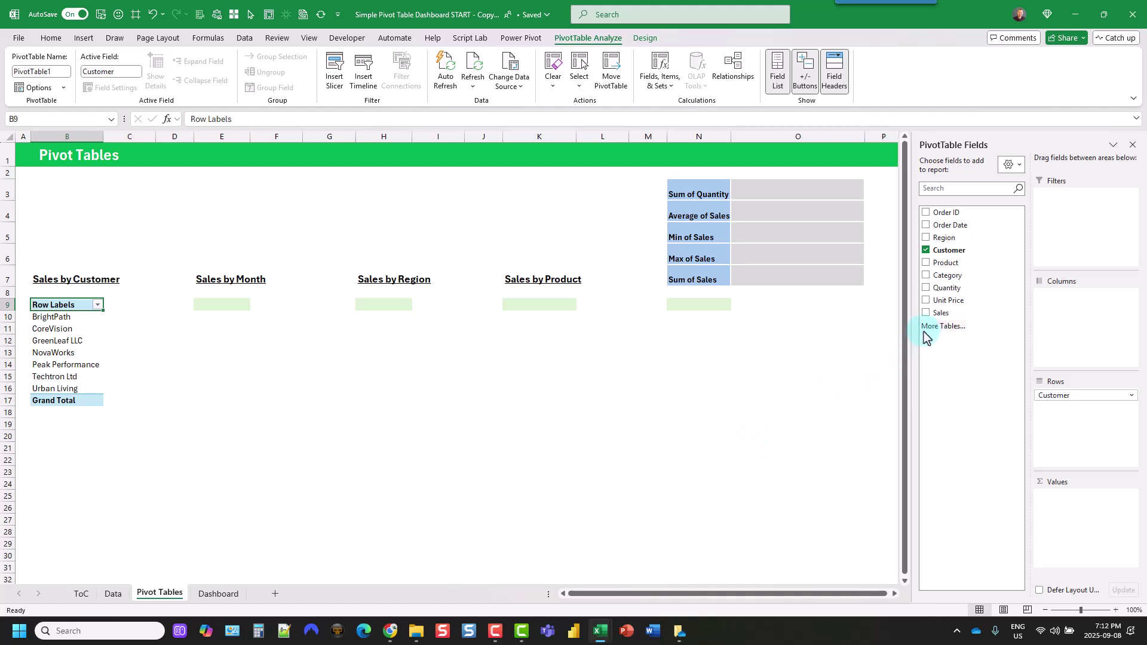
{"action": "left_click_drag", "start_coordinate": [944, 315], "coordinate": [1066, 505]}
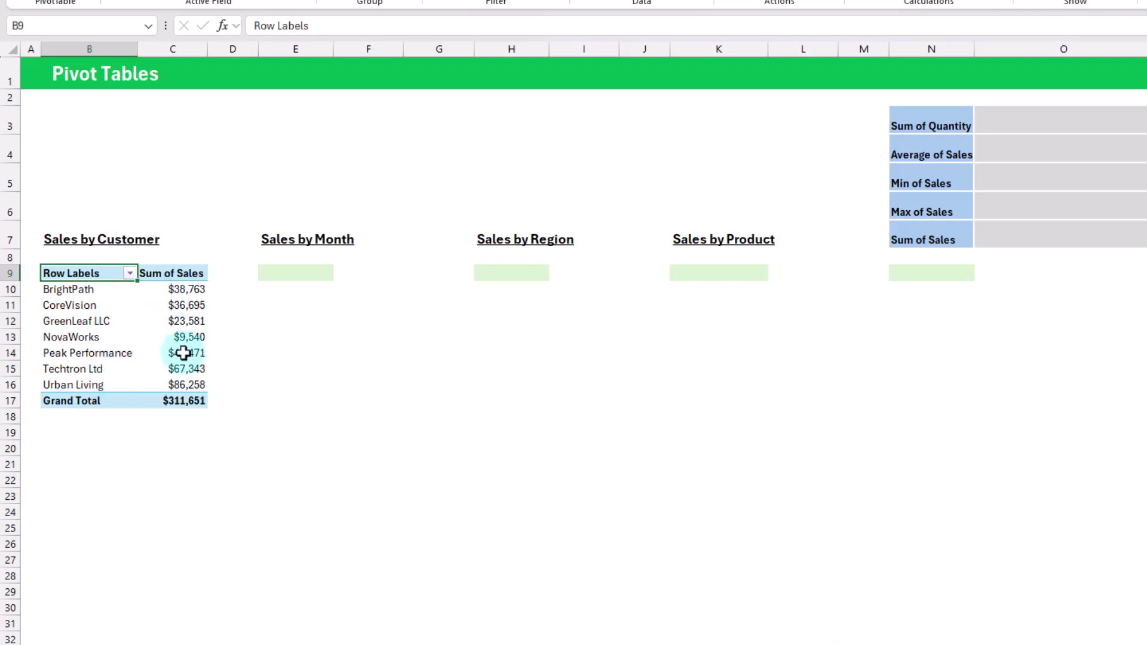
{"action": "mouse_move", "coordinate": [182, 353]}
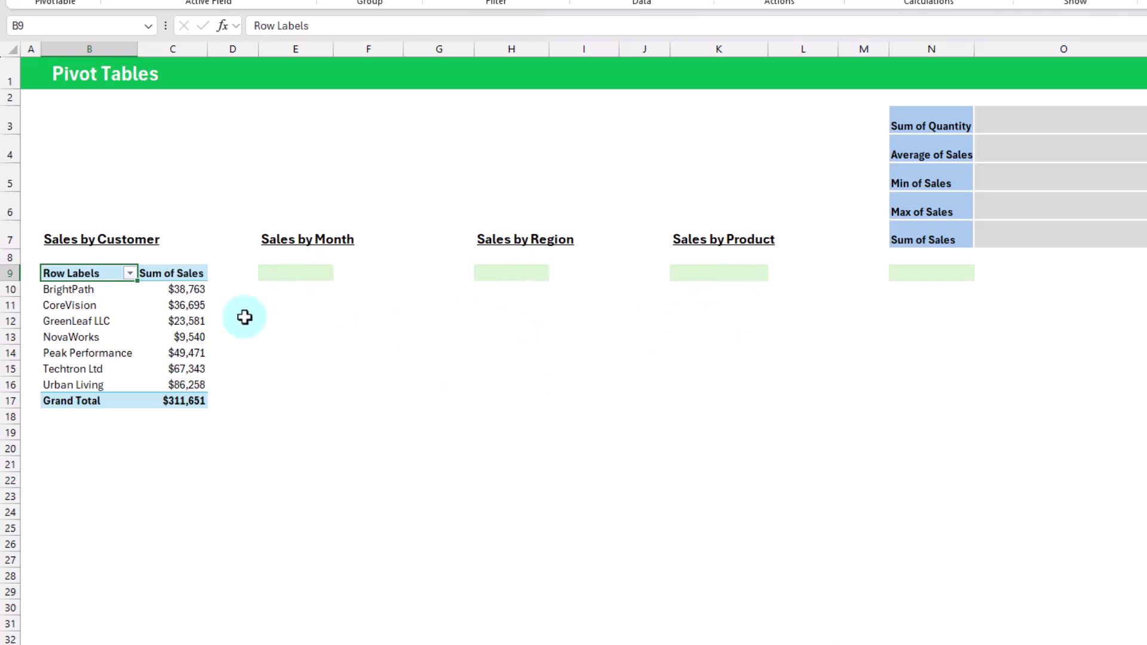
Step: Copy the whole Sales by Customer pivot table to E9, H9 and K9, under the Month, Region and Product headings
{"action": "left_click_drag", "start_coordinate": [82, 272], "coordinate": [167, 394]}
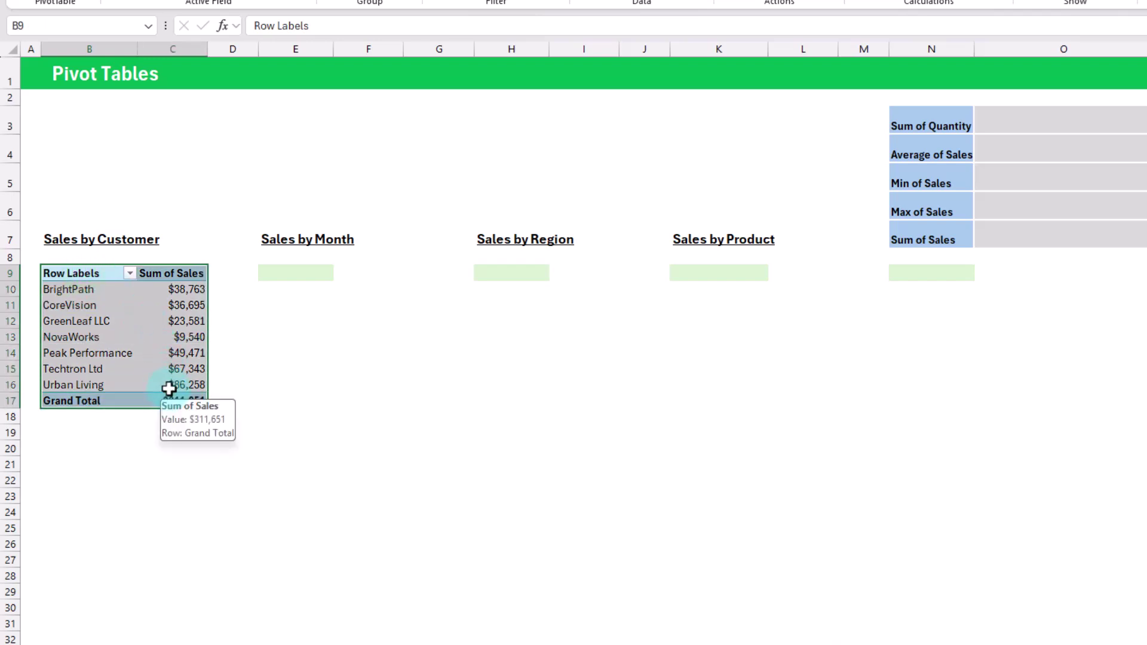
{"action": "key", "text": "ctrl+c"}
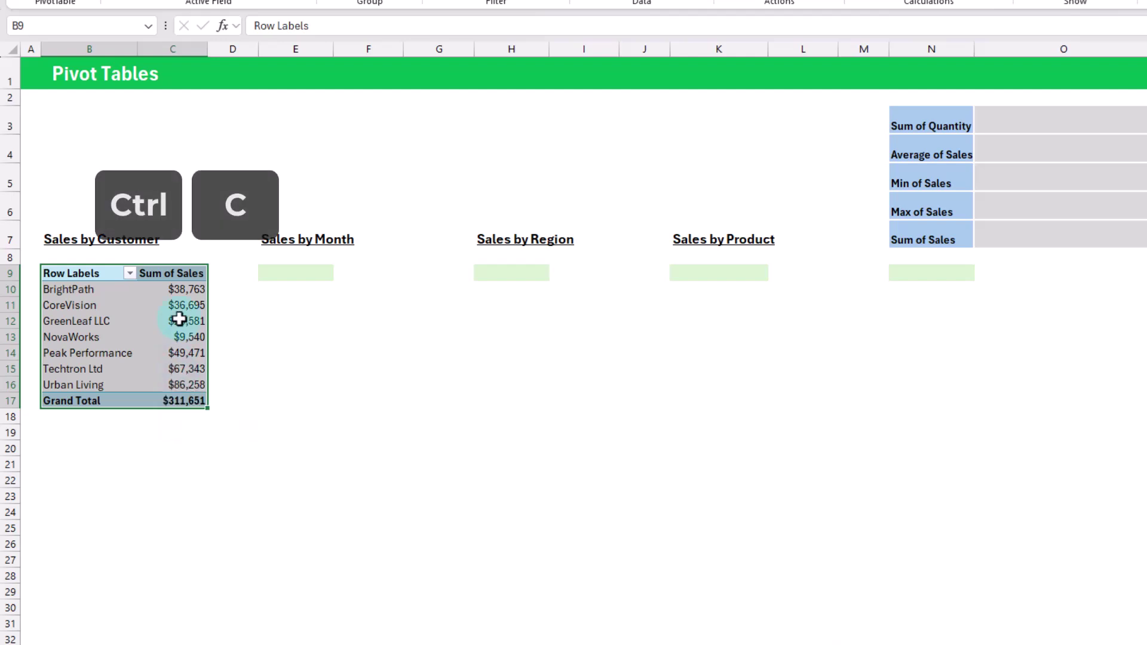
{"action": "left_click", "coordinate": [291, 272]}
{"action": "key", "text": "ctrl+v"}
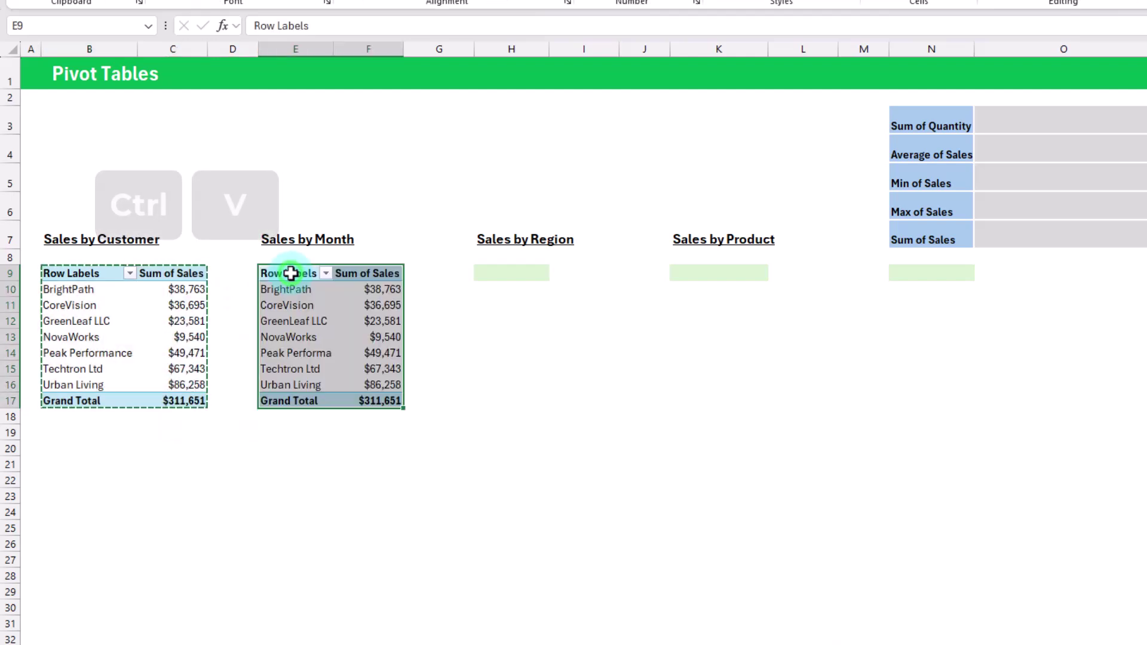
{"action": "left_click", "coordinate": [496, 272]}
{"action": "key", "text": "ctrl+v"}
{"action": "left_click", "coordinate": [688, 272]}
{"action": "key", "text": "ctrl+v"}
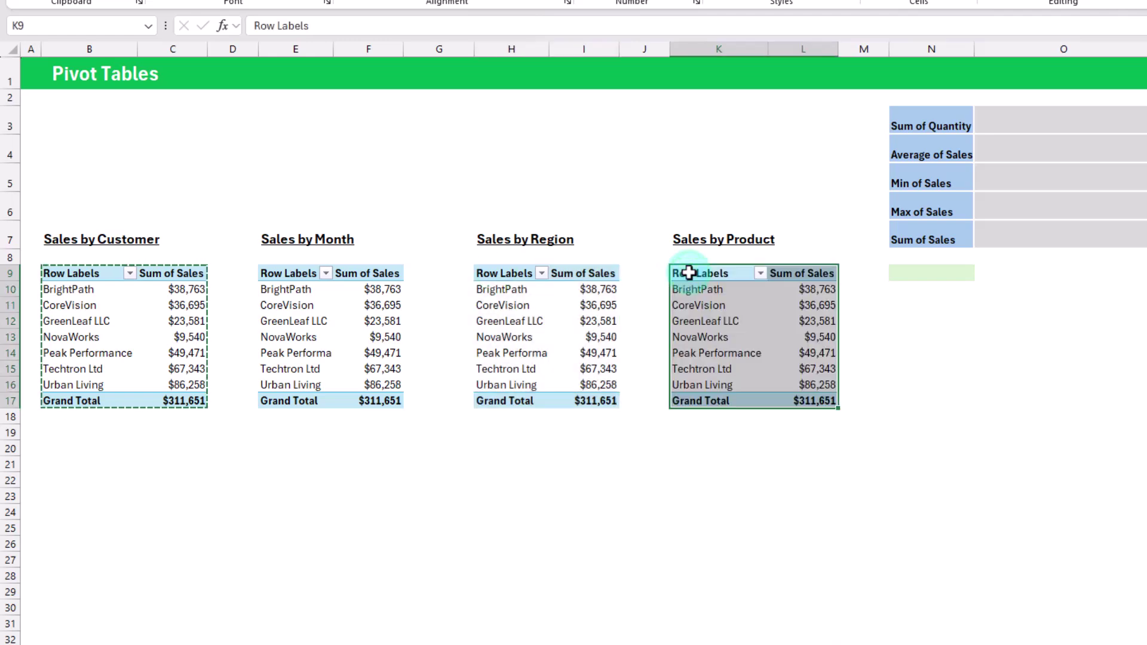
Step: Replace Customer with Order Date in the rows of the Sales by Month pivot table
{"action": "left_click", "coordinate": [305, 305]}
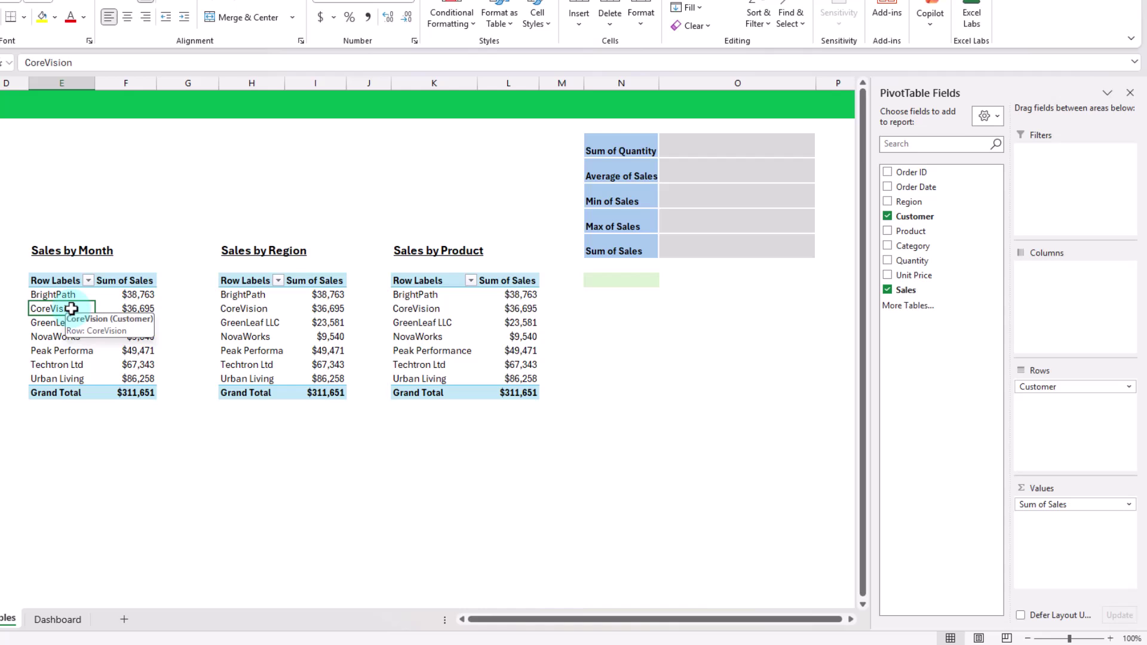
{"action": "left_click_drag", "start_coordinate": [1069, 392], "coordinate": [809, 391]}
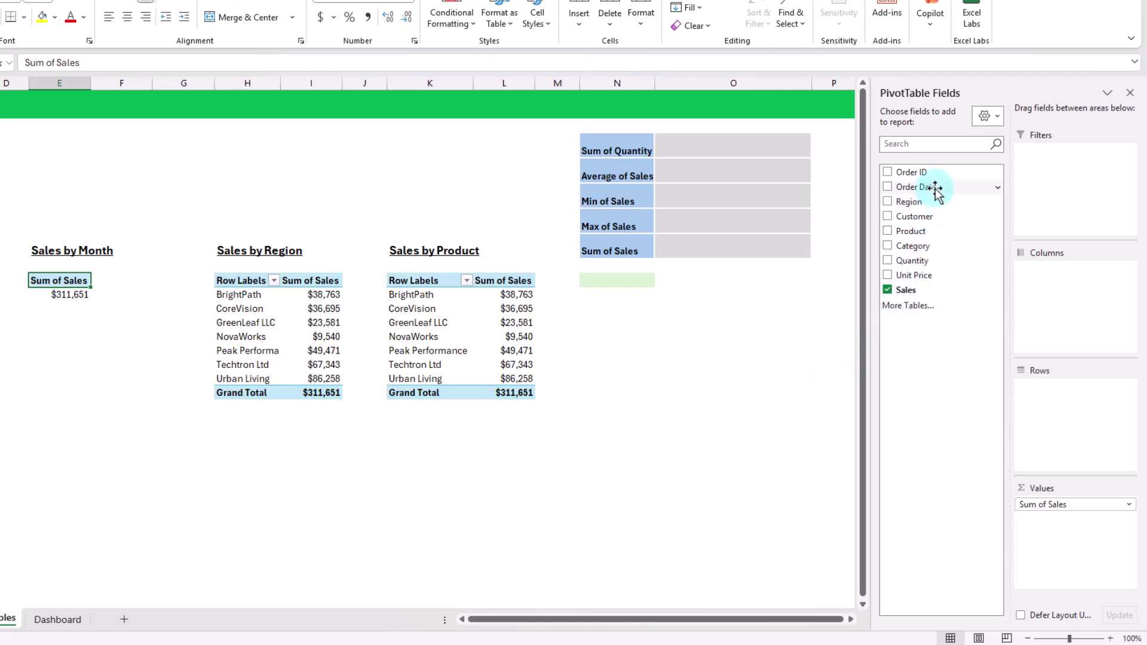
{"action": "left_click_drag", "start_coordinate": [934, 187], "coordinate": [1039, 390]}
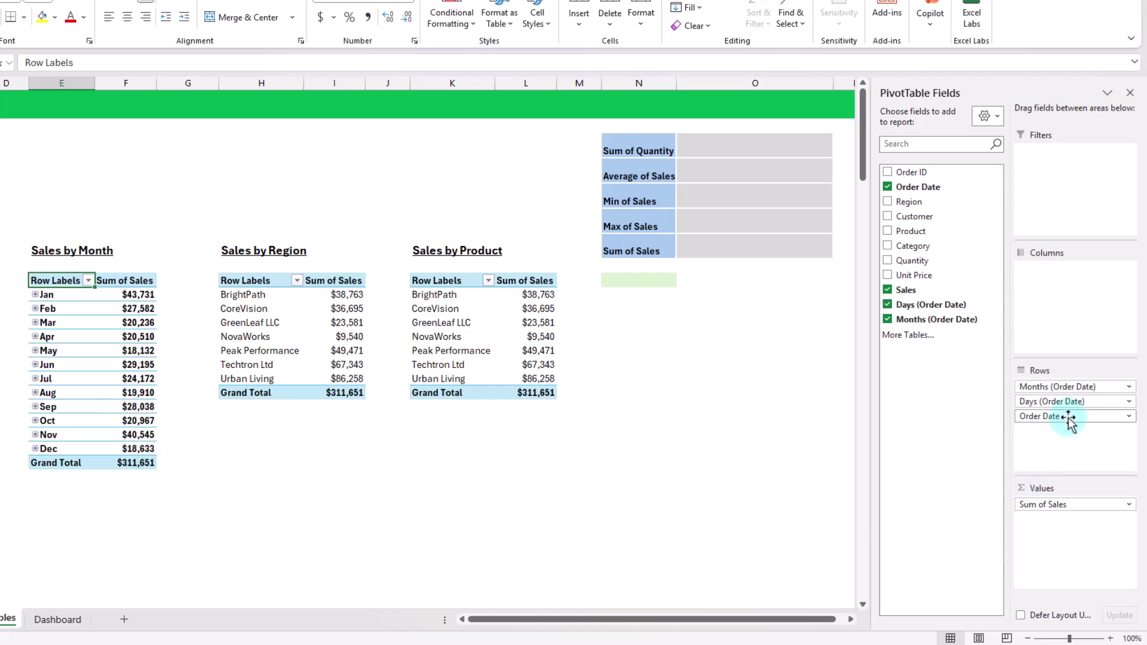
{"action": "left_click", "coordinate": [1080, 387]}
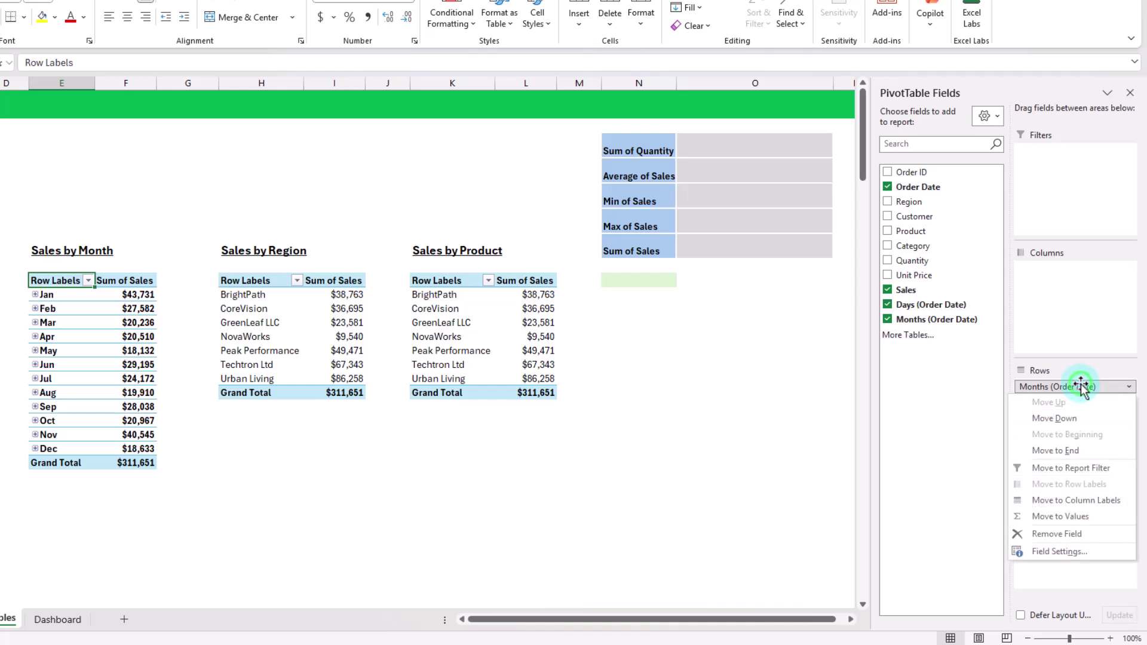
{"action": "left_click", "coordinate": [1083, 382]}
{"action": "left_click", "coordinate": [1062, 416]}
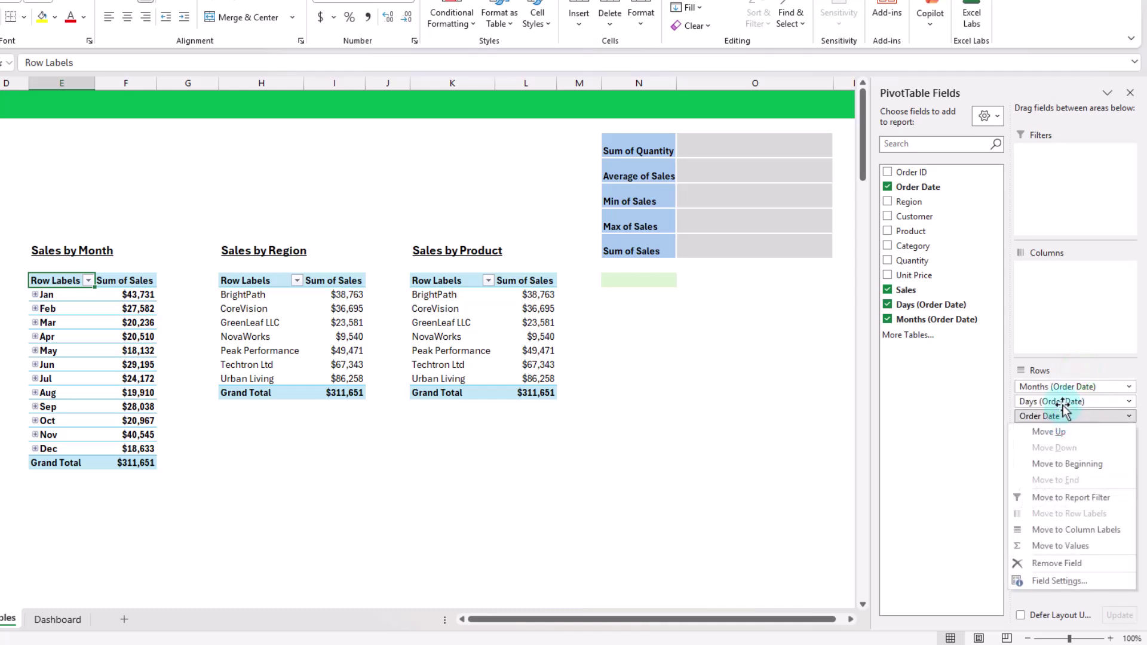
{"action": "left_click", "coordinate": [1062, 402]}
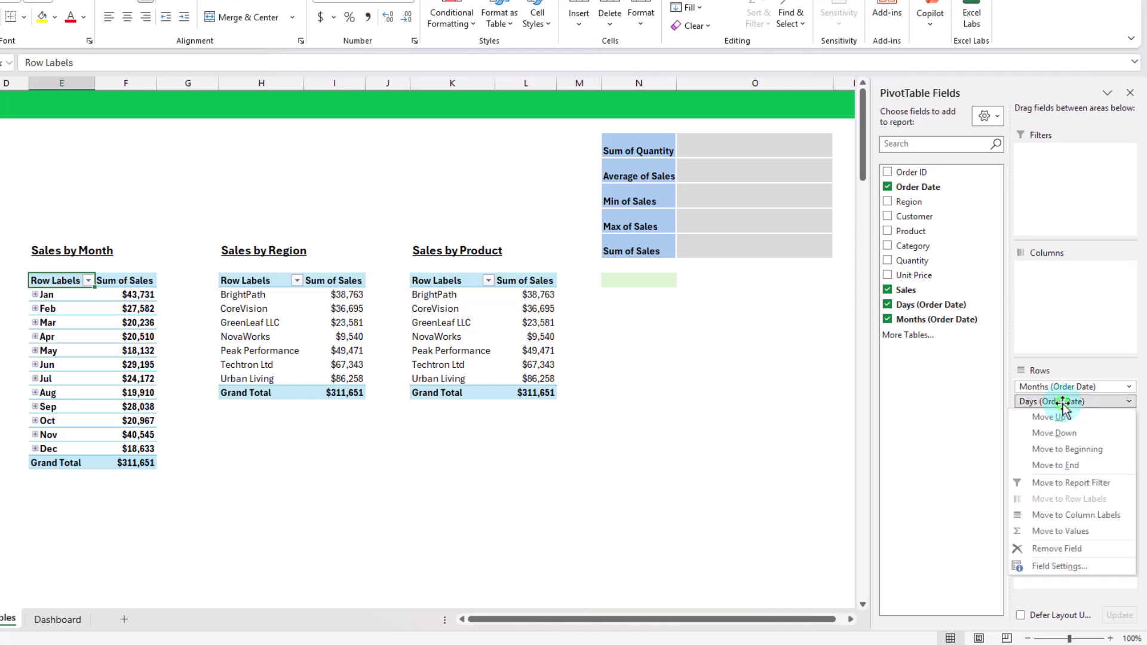
{"action": "left_click", "coordinate": [1061, 389]}
{"action": "left_click", "coordinate": [1062, 387]}
{"action": "left_click", "coordinate": [580, 338]}
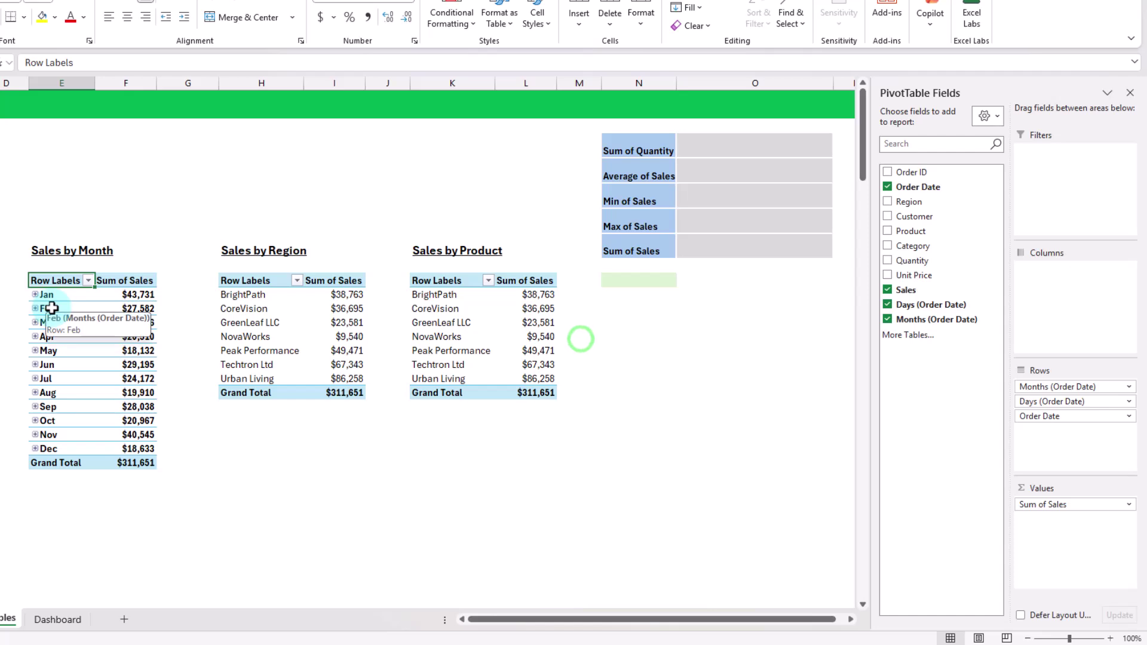
Step: Group the order dates in the Sales by Month pivot table by Years as well as Months and Days
{"action": "left_click", "coordinate": [51, 308]}
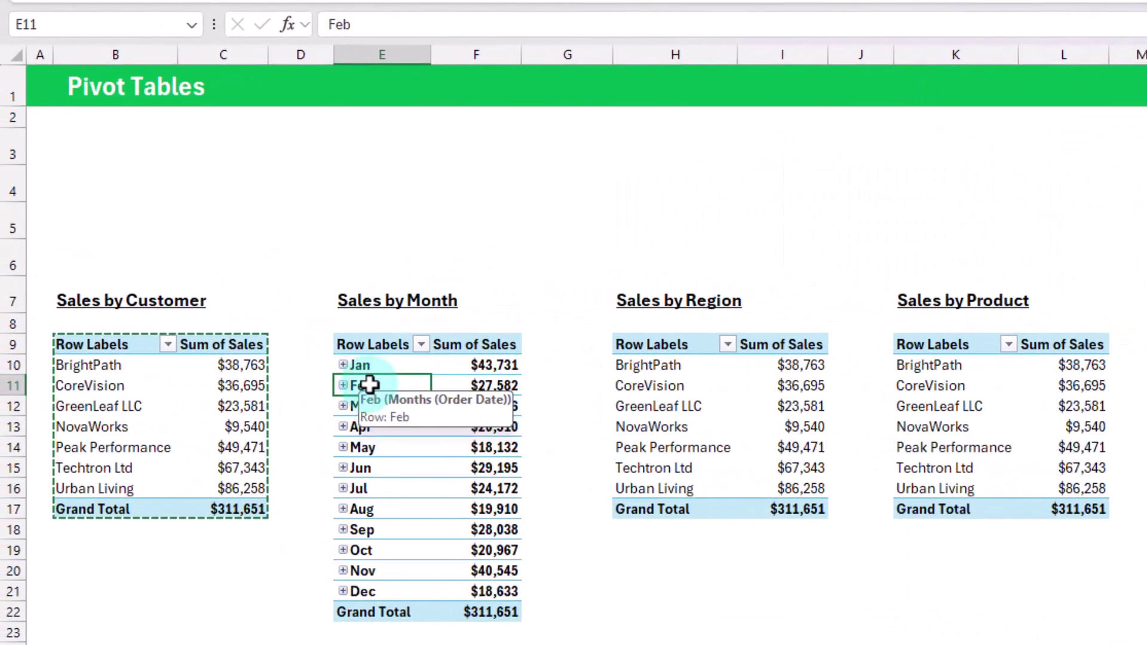
{"action": "right_click", "coordinate": [389, 387]}
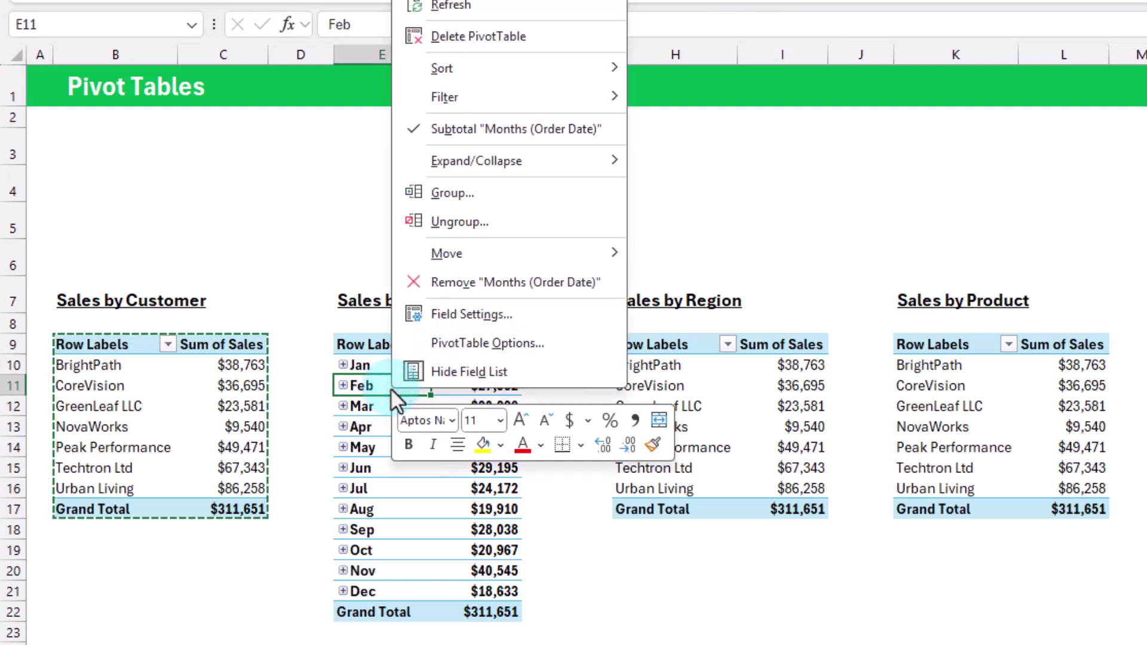
{"action": "left_click", "coordinate": [447, 193]}
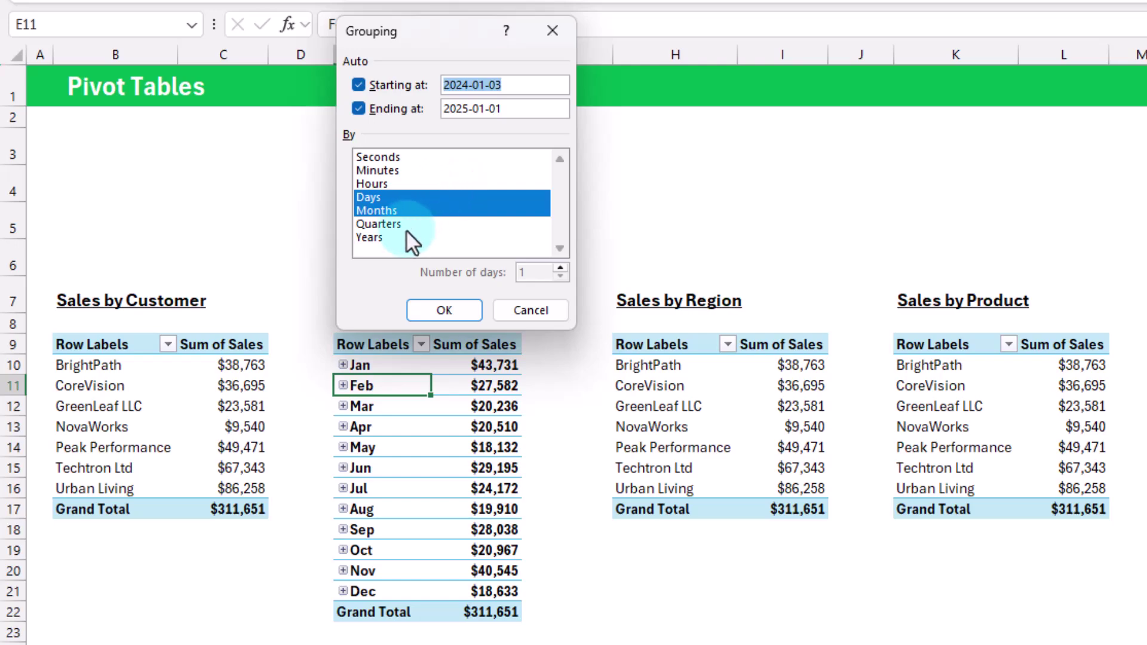
{"action": "left_click", "coordinate": [380, 238]}
{"action": "left_click", "coordinate": [442, 311]}
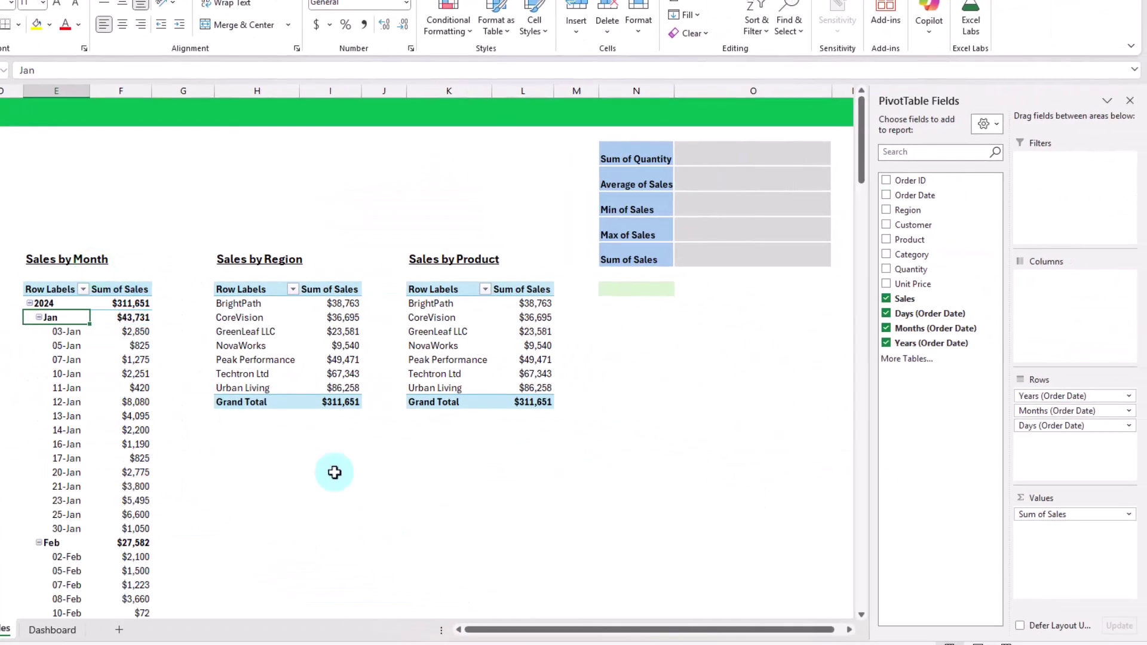
Step: Remove Days (Order Date) from the rows of the Sales by Month pivot table, keeping Years and Months
{"action": "left_click", "coordinate": [1052, 395]}
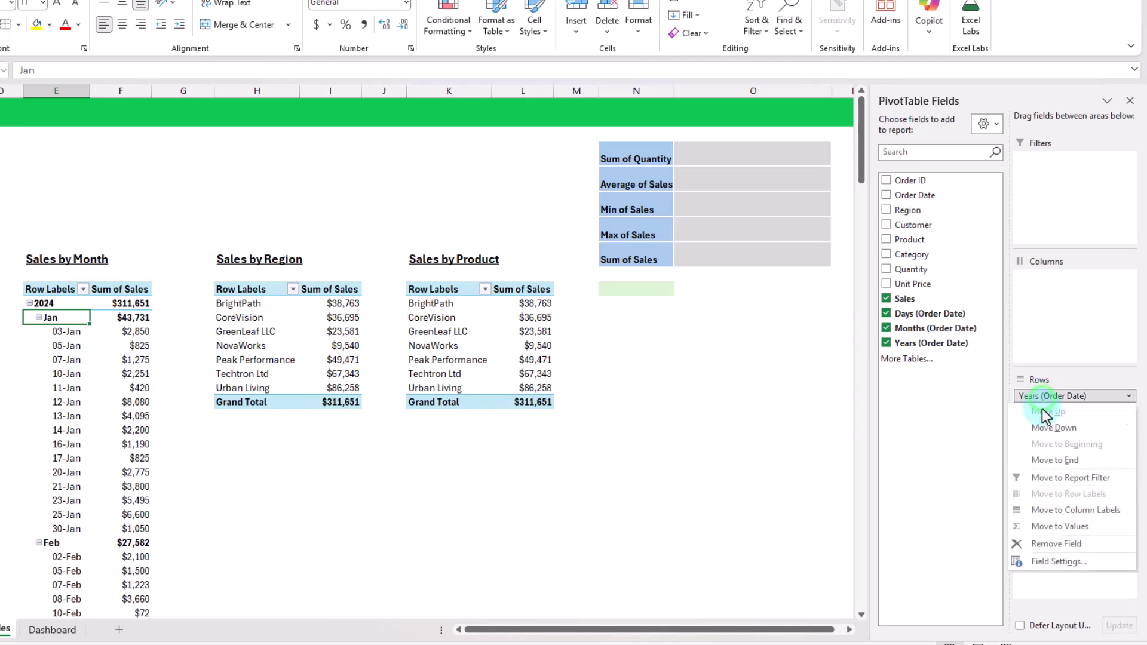
{"action": "left_click", "coordinate": [1056, 395]}
{"action": "left_click", "coordinate": [1054, 411]}
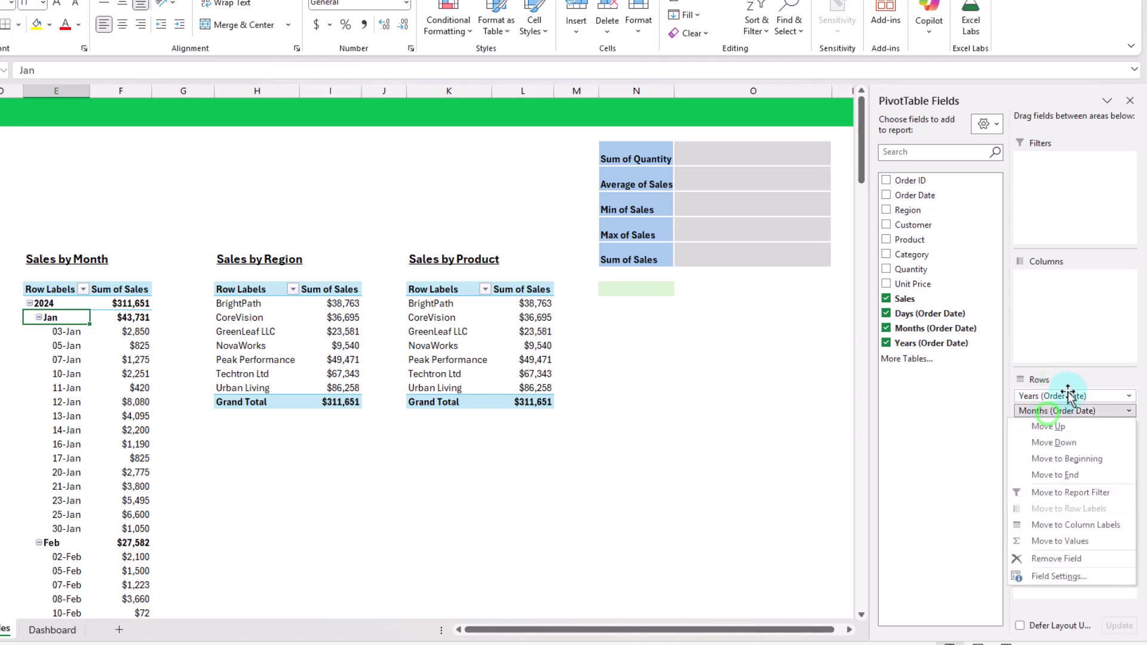
{"action": "left_click", "coordinate": [1075, 373]}
{"action": "left_click_drag", "start_coordinate": [1067, 427], "coordinate": [813, 413]}
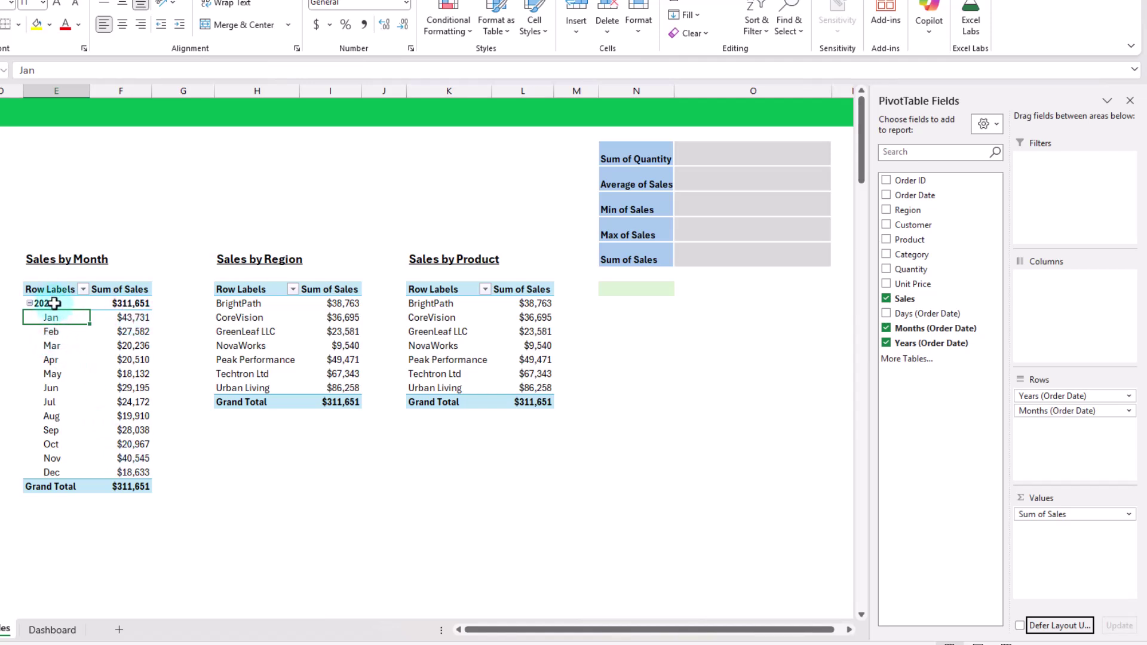
Step: Replace Customer with Region in the rows of the Sales by Region pivot table
{"action": "left_click", "coordinate": [245, 310]}
{"action": "left_click", "coordinate": [248, 317]}
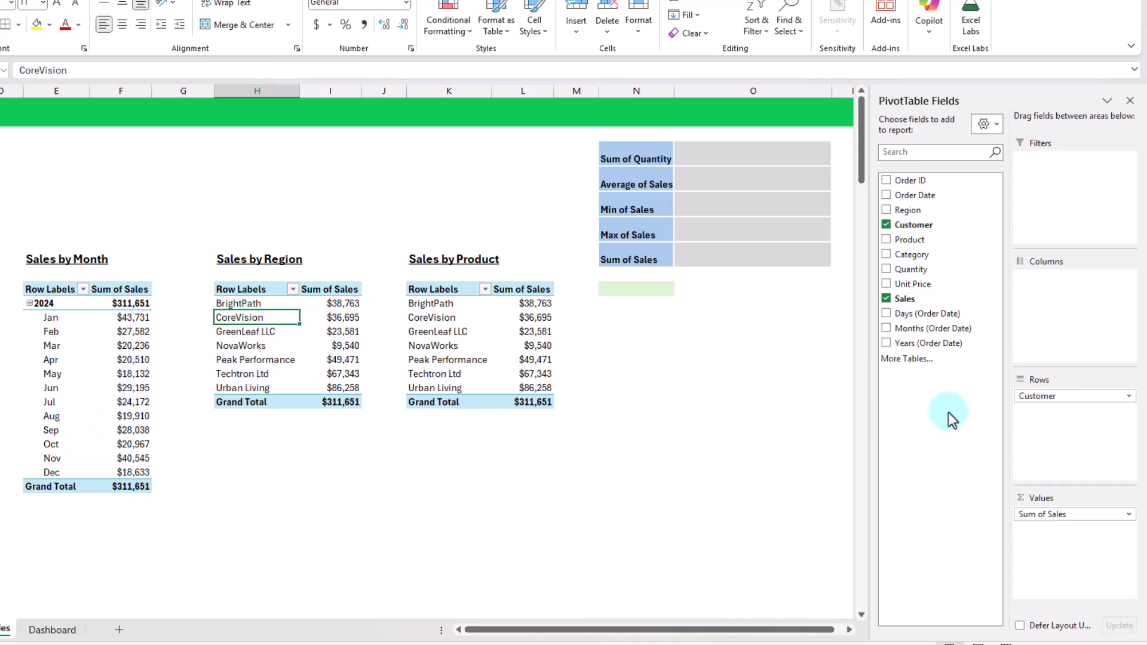
{"action": "left_click_drag", "start_coordinate": [1041, 395], "coordinate": [787, 390]}
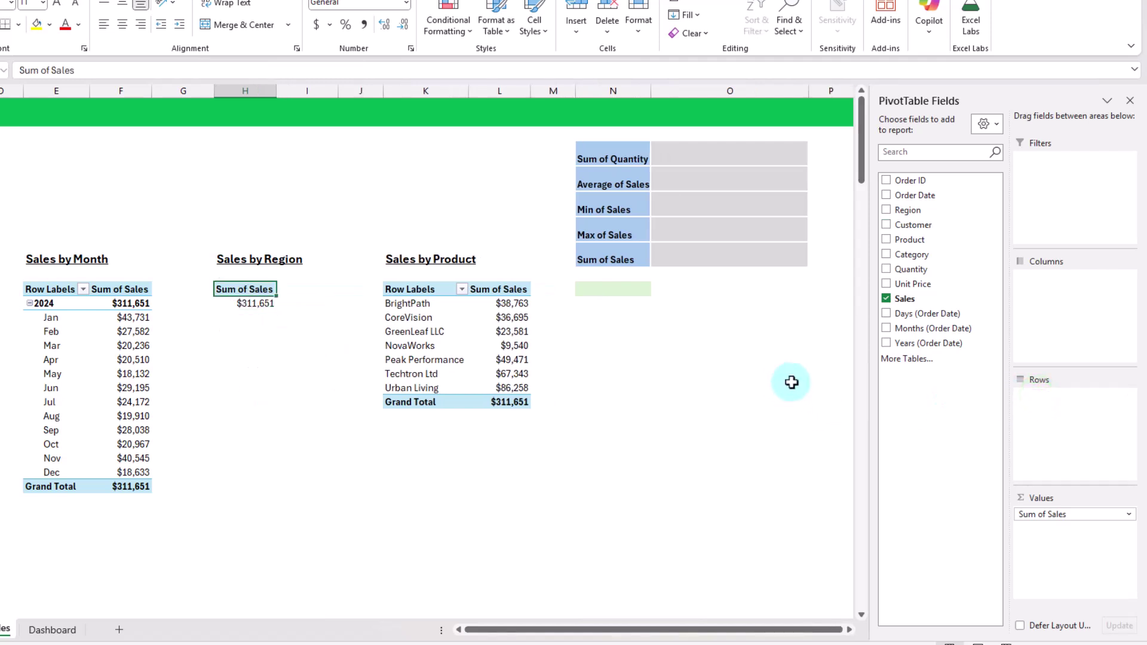
{"action": "left_click_drag", "start_coordinate": [914, 209], "coordinate": [1056, 421]}
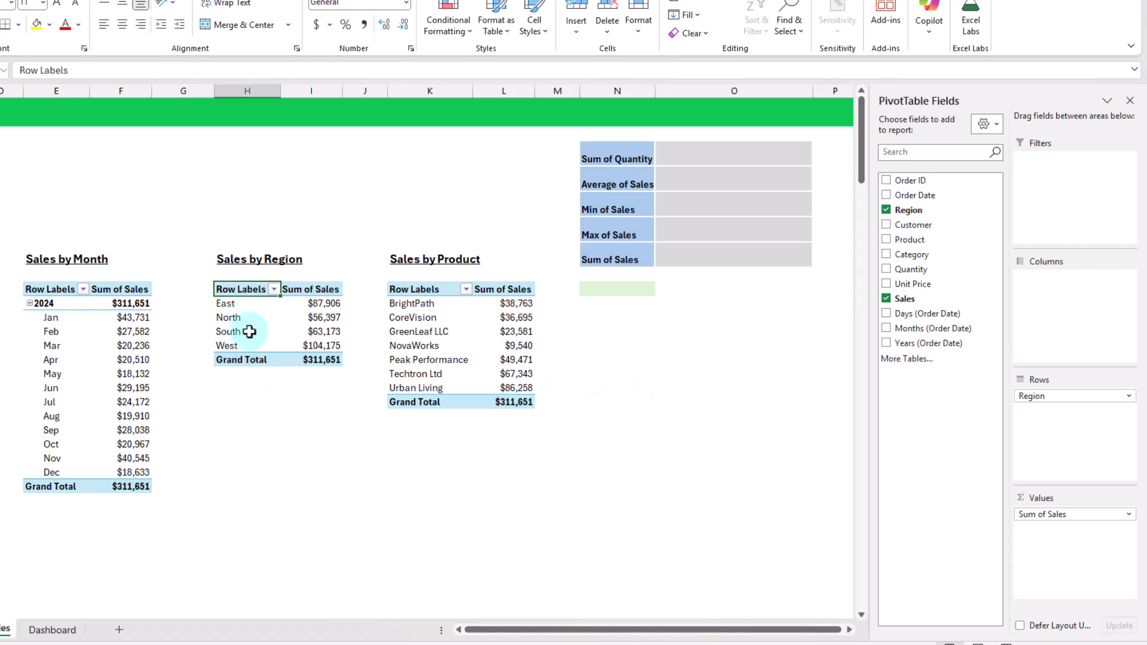
Step: Replace Customer with Product in the rows of the Sales by Product pivot table
{"action": "left_click", "coordinate": [424, 318]}
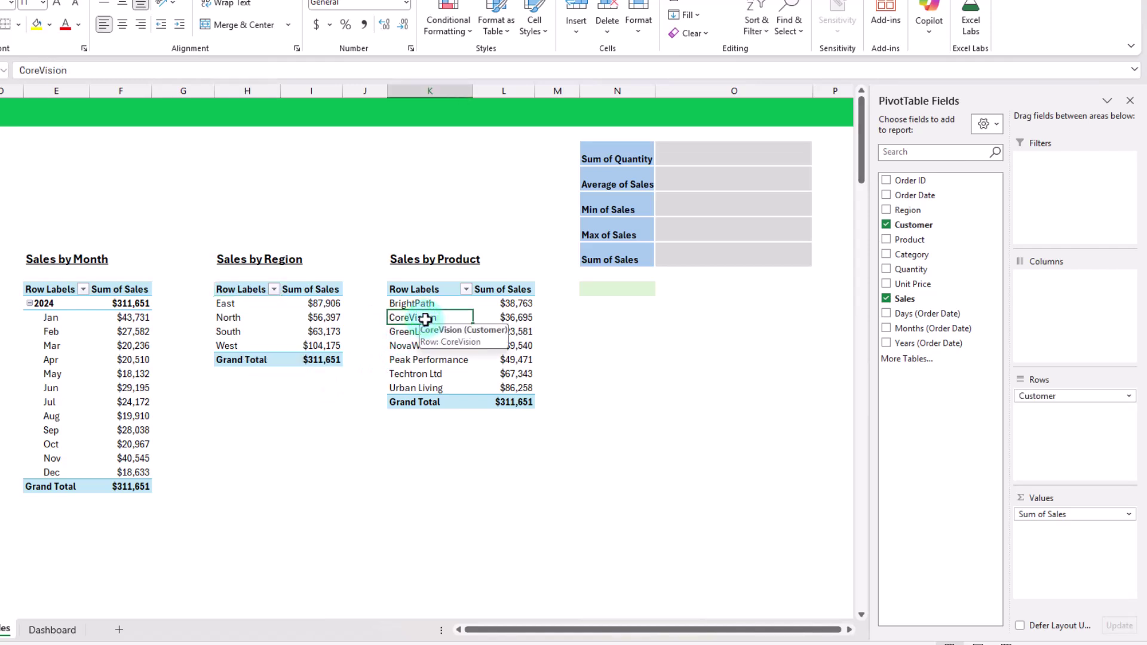
{"action": "left_click_drag", "start_coordinate": [1086, 397], "coordinate": [750, 384]}
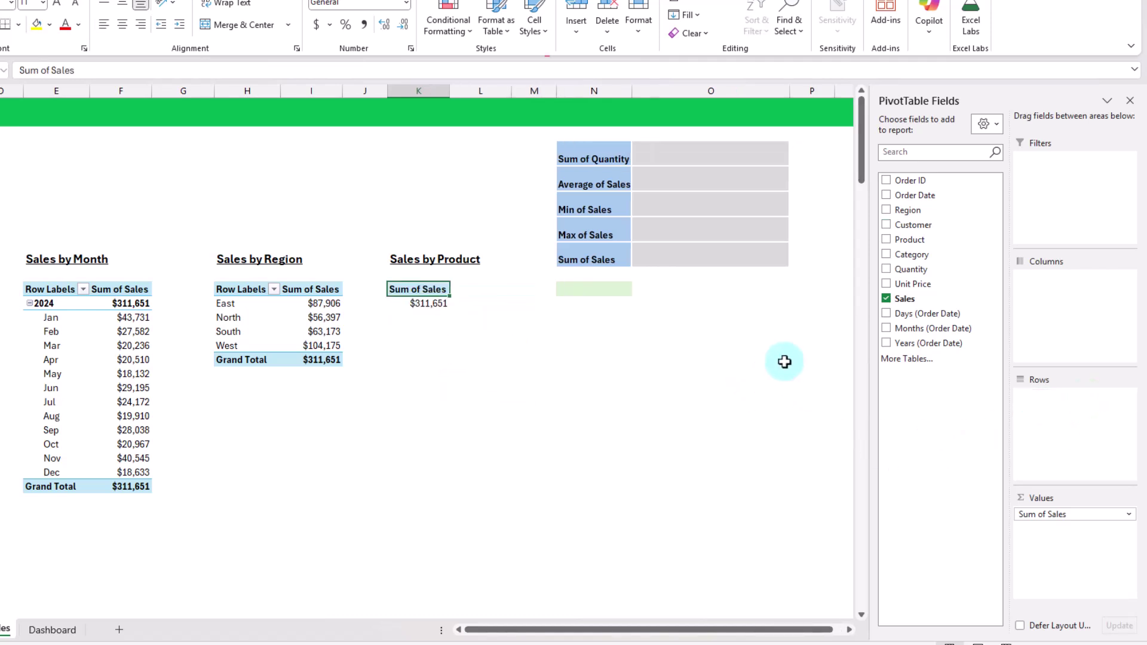
{"action": "left_click_drag", "start_coordinate": [906, 247], "coordinate": [1053, 414]}
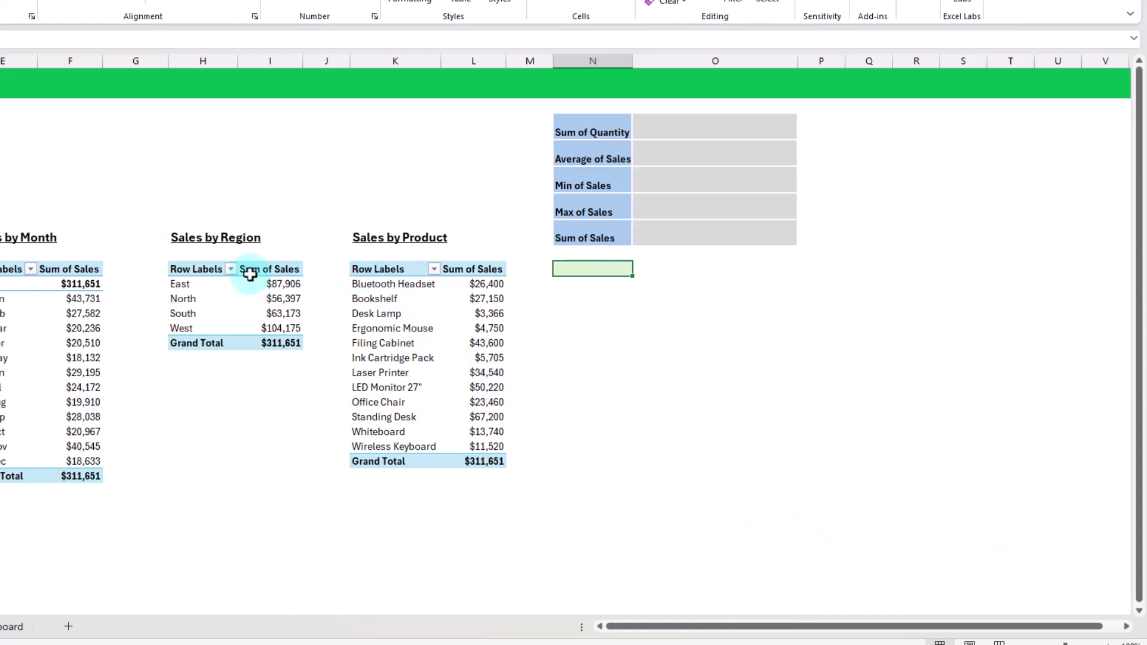
Step: Copy the whole Sales by Region pivot table to N9 and remove Region from the copy's rows
{"action": "left_click_drag", "start_coordinate": [204, 267], "coordinate": [282, 344]}
{"action": "key", "text": "ctrl+c"}
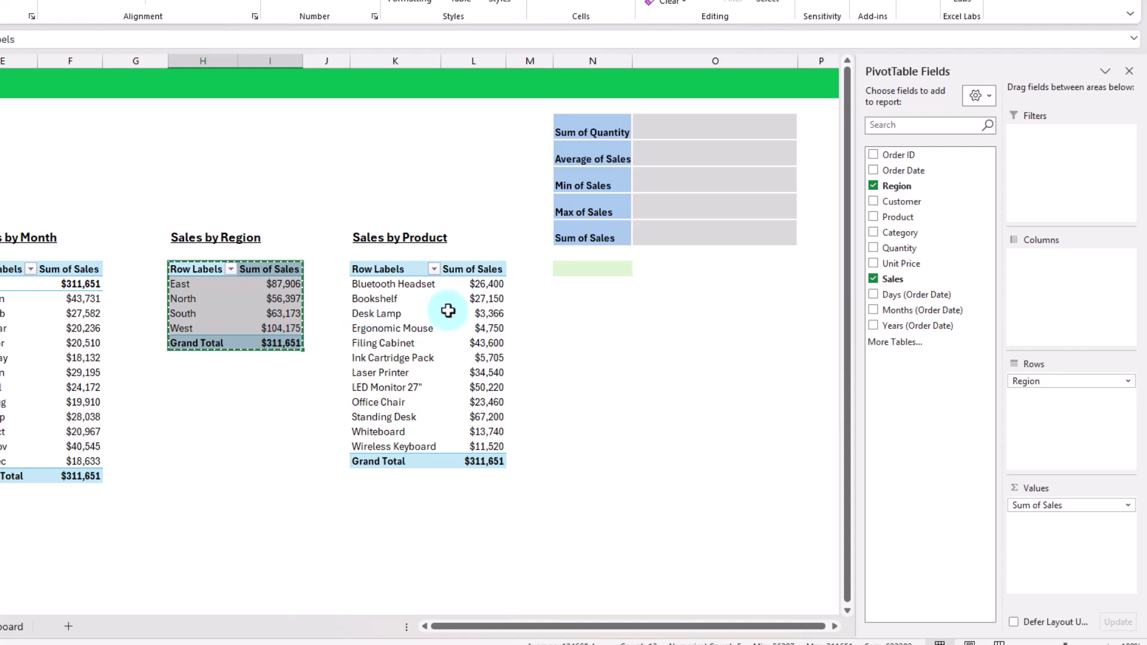
{"action": "left_click", "coordinate": [592, 269]}
{"action": "key", "text": "ctrl+v"}
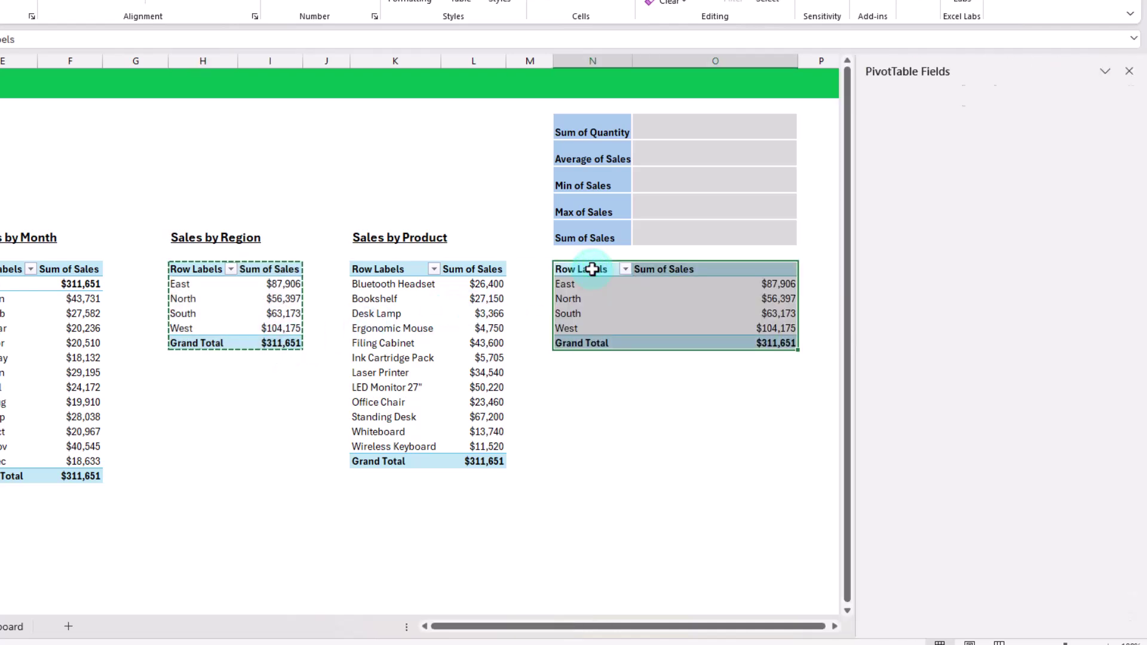
{"action": "left_click", "coordinate": [629, 316]}
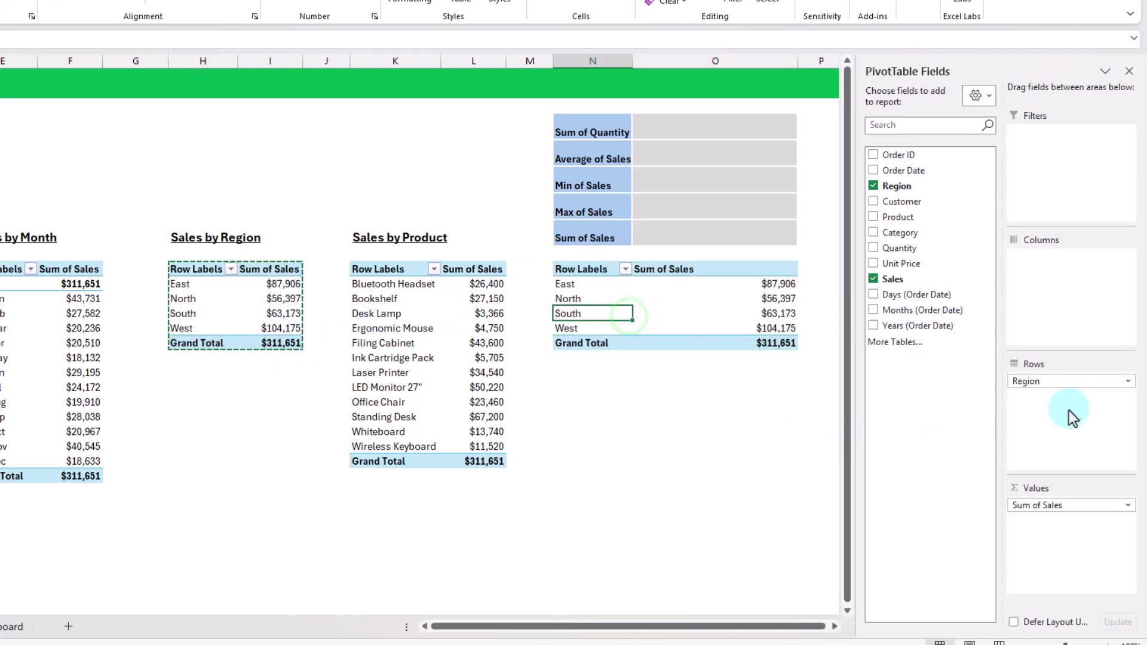
{"action": "left_click_drag", "start_coordinate": [1068, 381], "coordinate": [765, 431]}
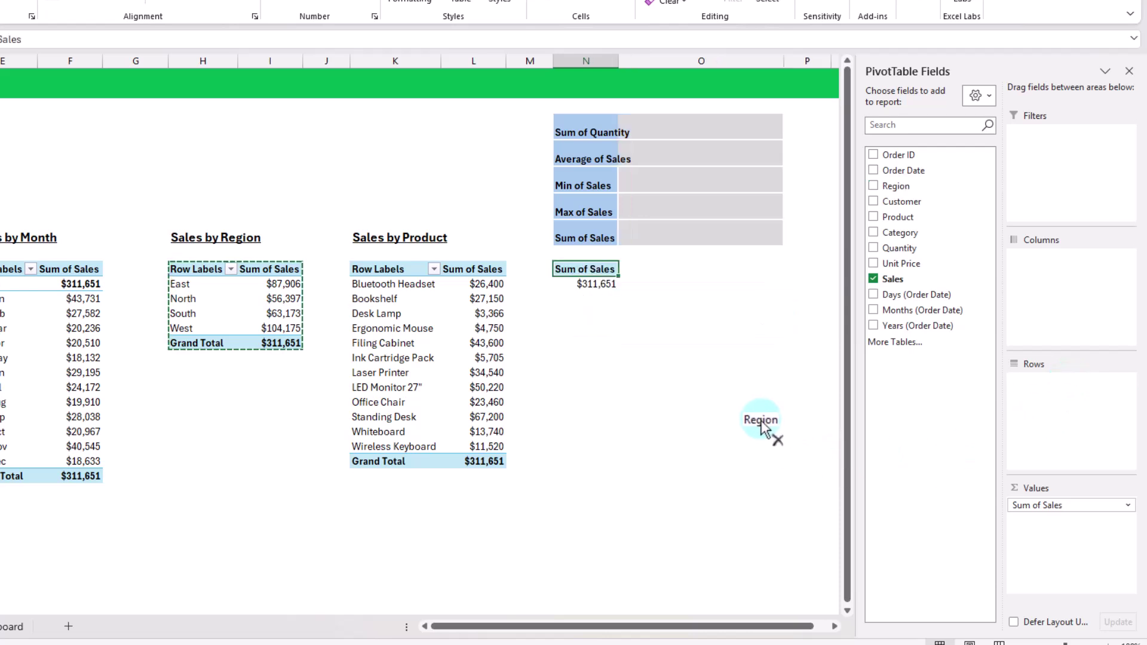
Step: Summarize the Sales value of the pivot table at N9 by Average instead of Sum
{"action": "left_click", "coordinate": [594, 283]}
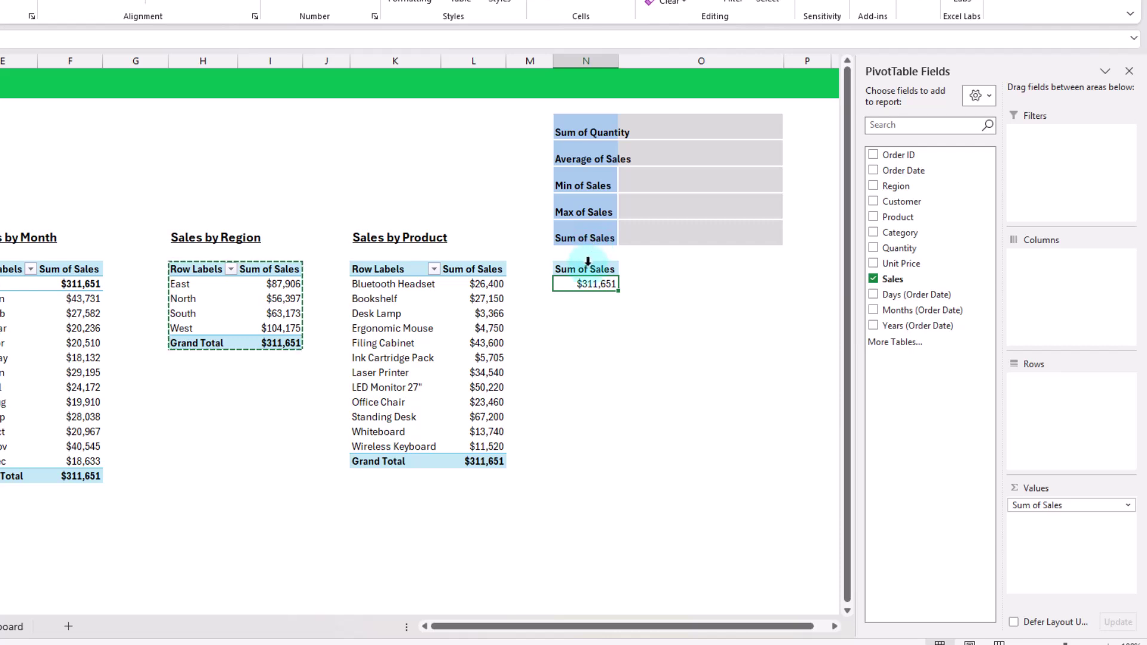
{"action": "left_click", "coordinate": [1077, 506]}
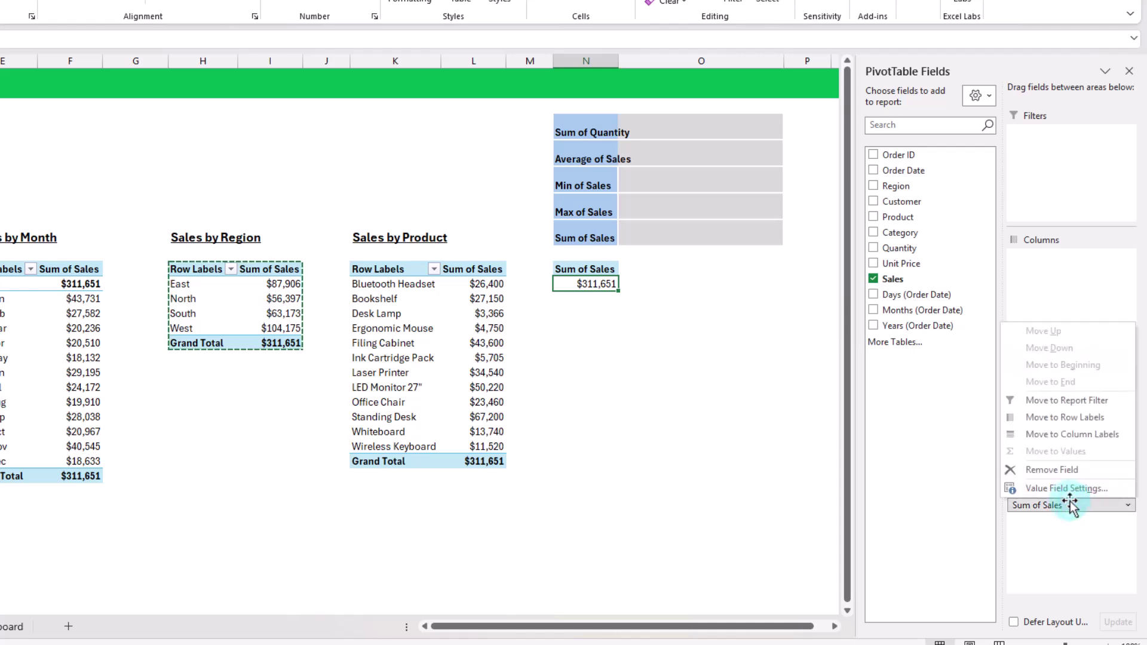
{"action": "left_click", "coordinate": [1065, 488]}
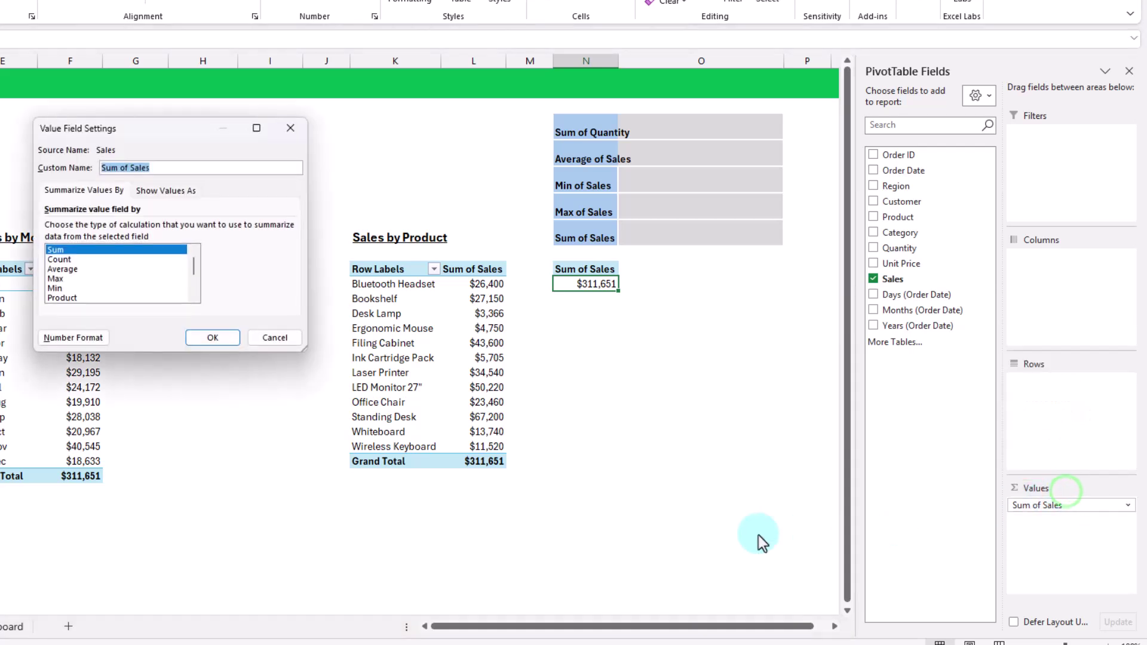
{"action": "left_click", "coordinate": [87, 268]}
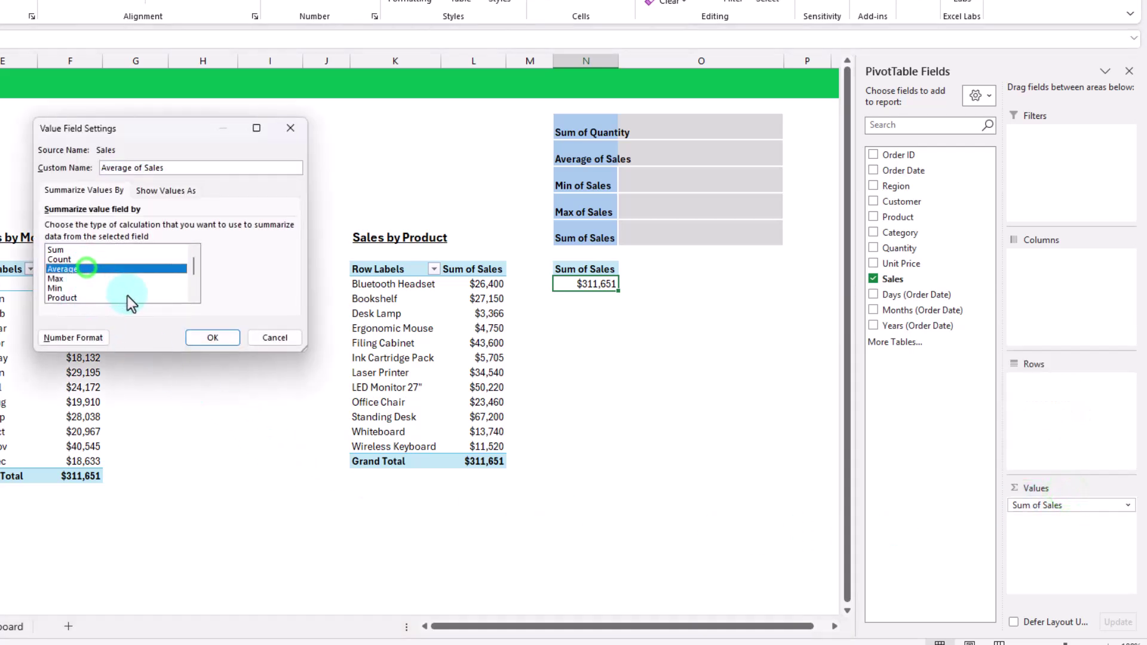
{"action": "left_click", "coordinate": [212, 338]}
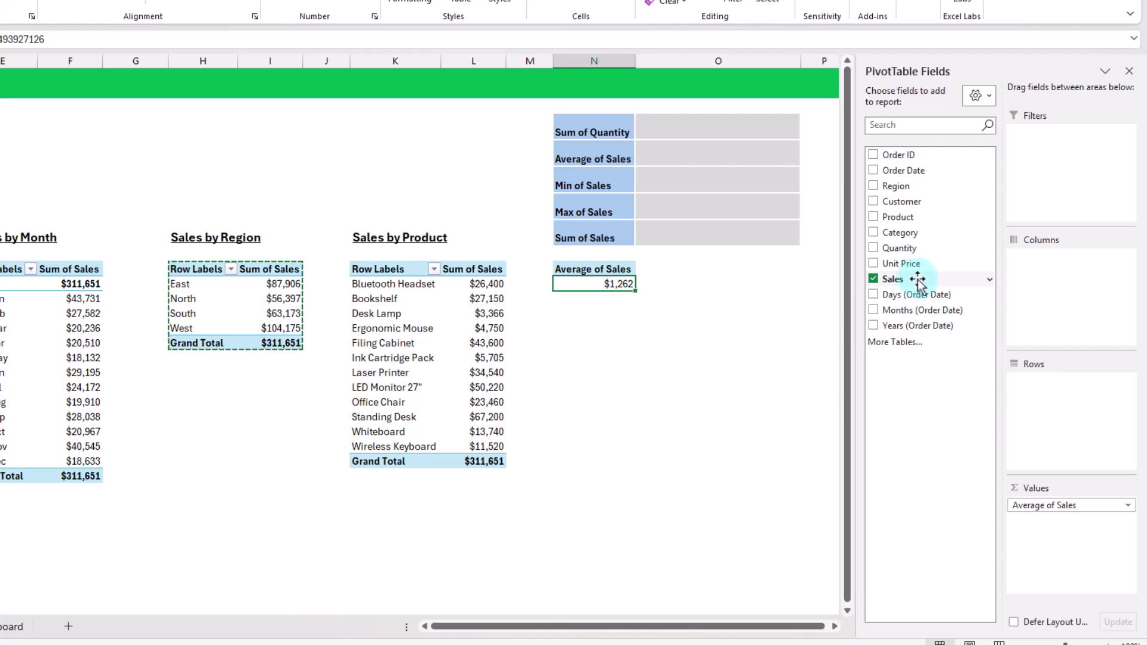
Step: Add Sales a second time to the values of the pivot table at N9 and summarize it by Min
{"action": "left_click_drag", "start_coordinate": [921, 279], "coordinate": [1050, 535]}
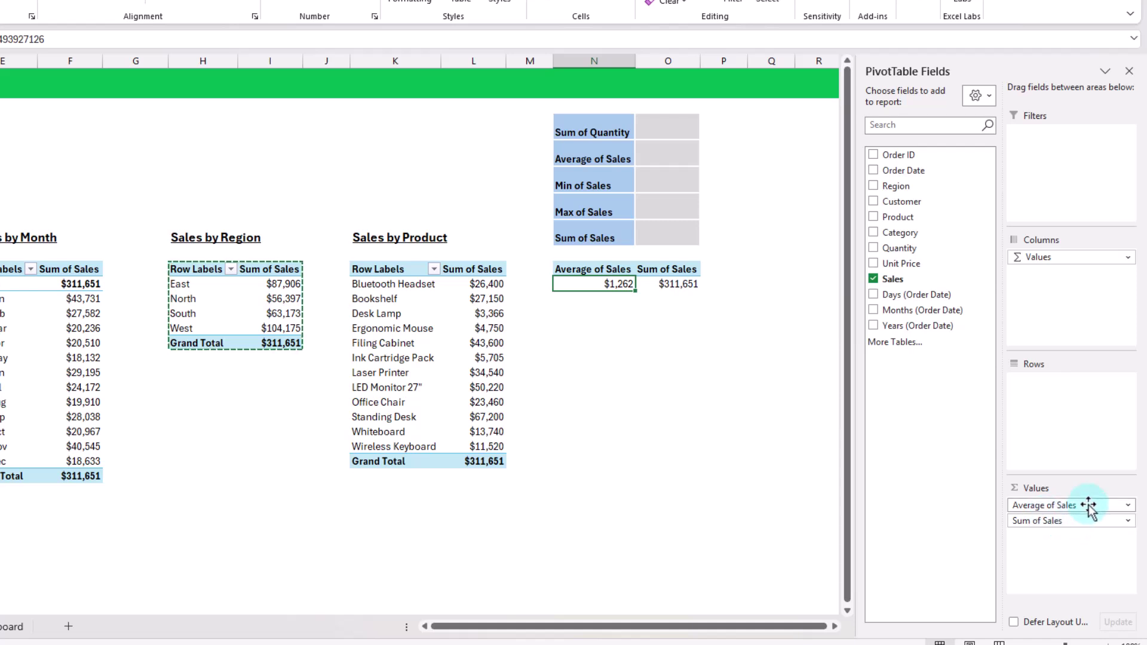
{"action": "left_click", "coordinate": [1076, 523]}
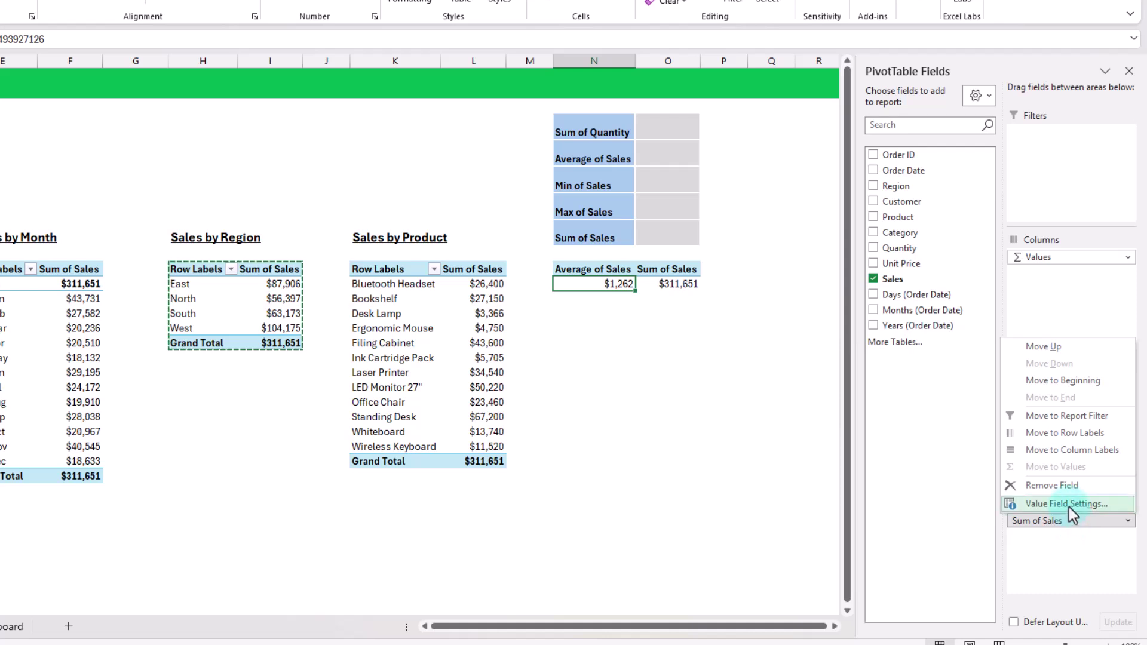
{"action": "left_click", "coordinate": [1069, 505]}
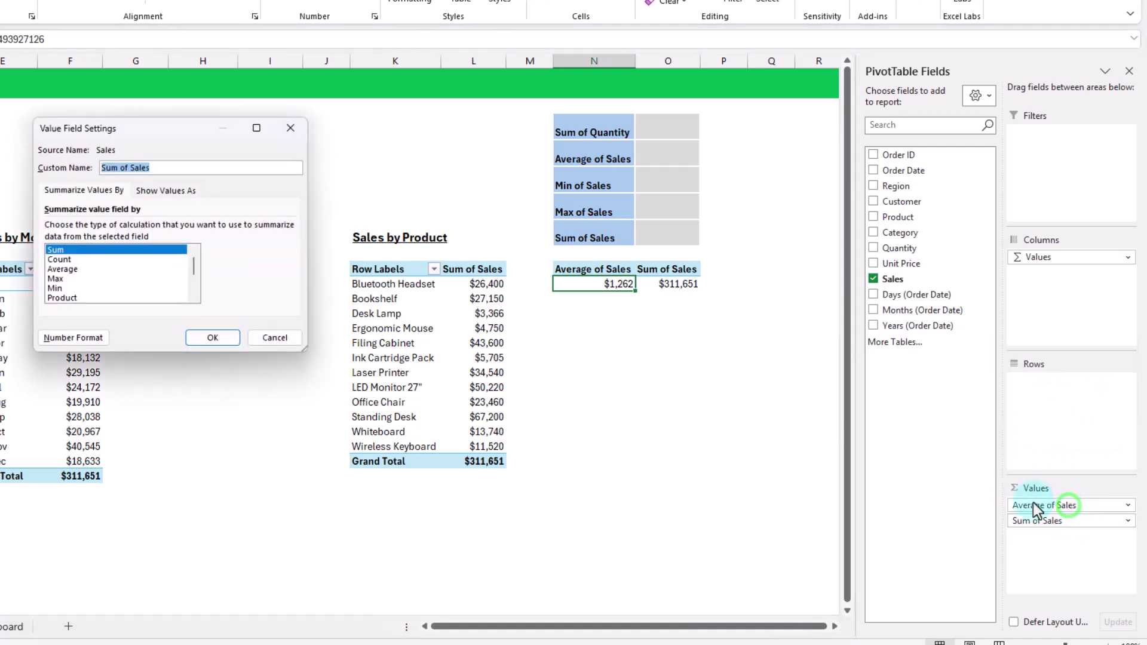
{"action": "left_click", "coordinate": [55, 289]}
{"action": "left_click", "coordinate": [215, 338]}
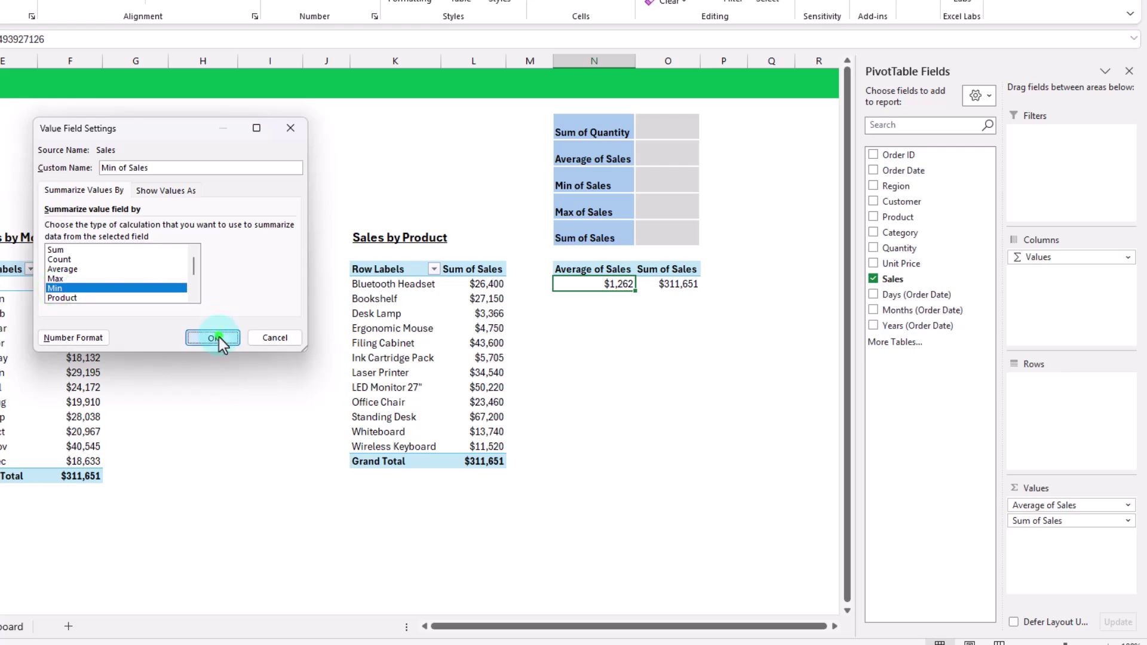
Step: Add Sales a third time to the values of the pivot table at N9 and summarize it by Max
{"action": "left_click_drag", "start_coordinate": [890, 279], "coordinate": [1040, 533]}
{"action": "left_click", "coordinate": [1050, 535]}
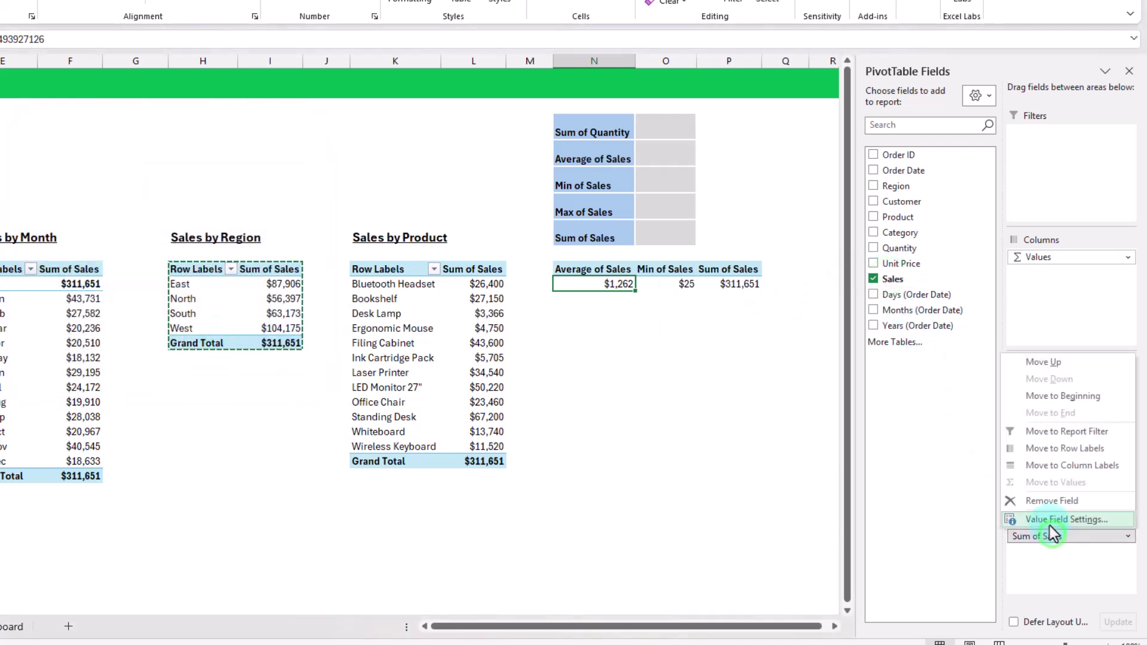
{"action": "left_click", "coordinate": [1050, 522]}
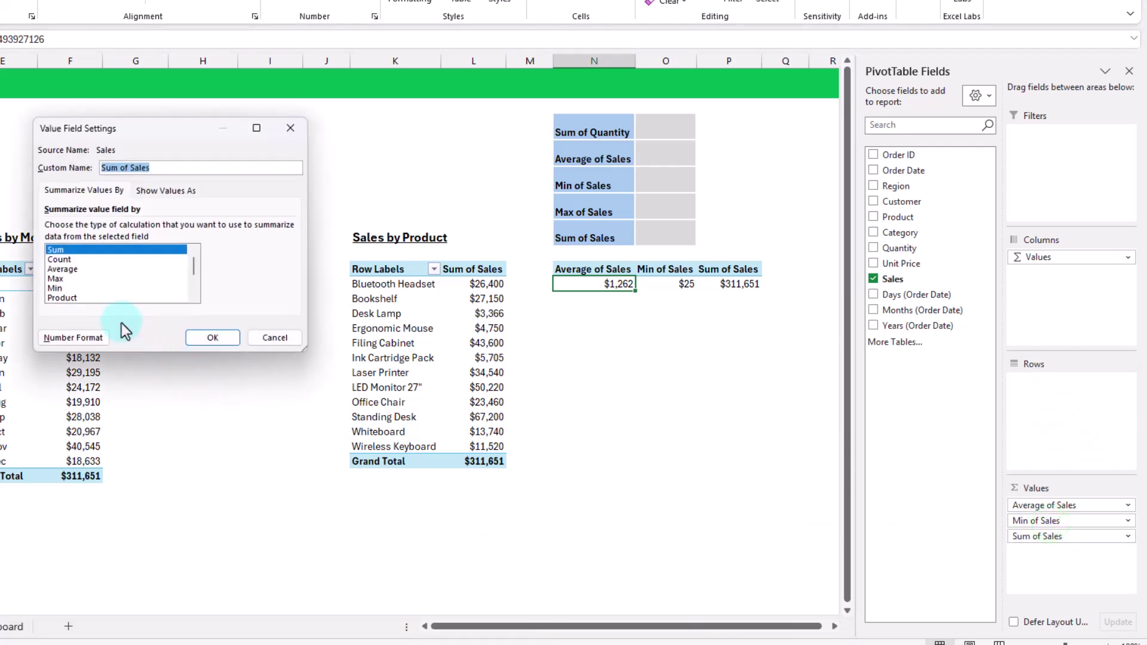
{"action": "left_click", "coordinate": [74, 281]}
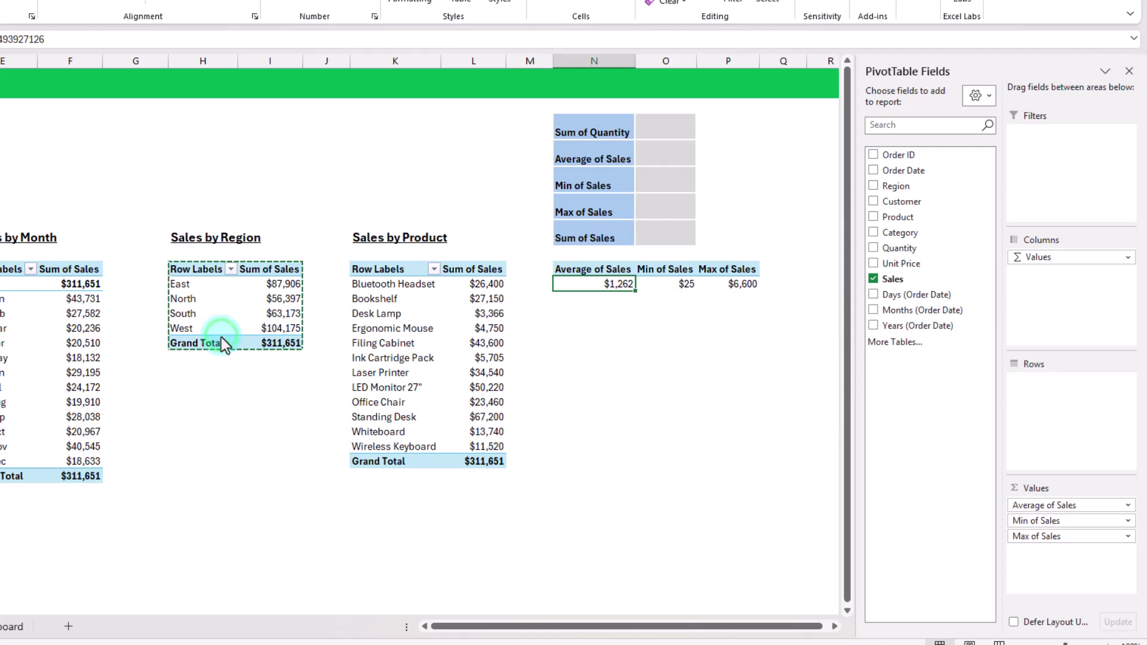
Step: Add Sales and Quantity as sums to the values of the pivot table at N9 and move its Values field from columns to rows
{"action": "left_click_drag", "start_coordinate": [896, 279], "coordinate": [1054, 559]}
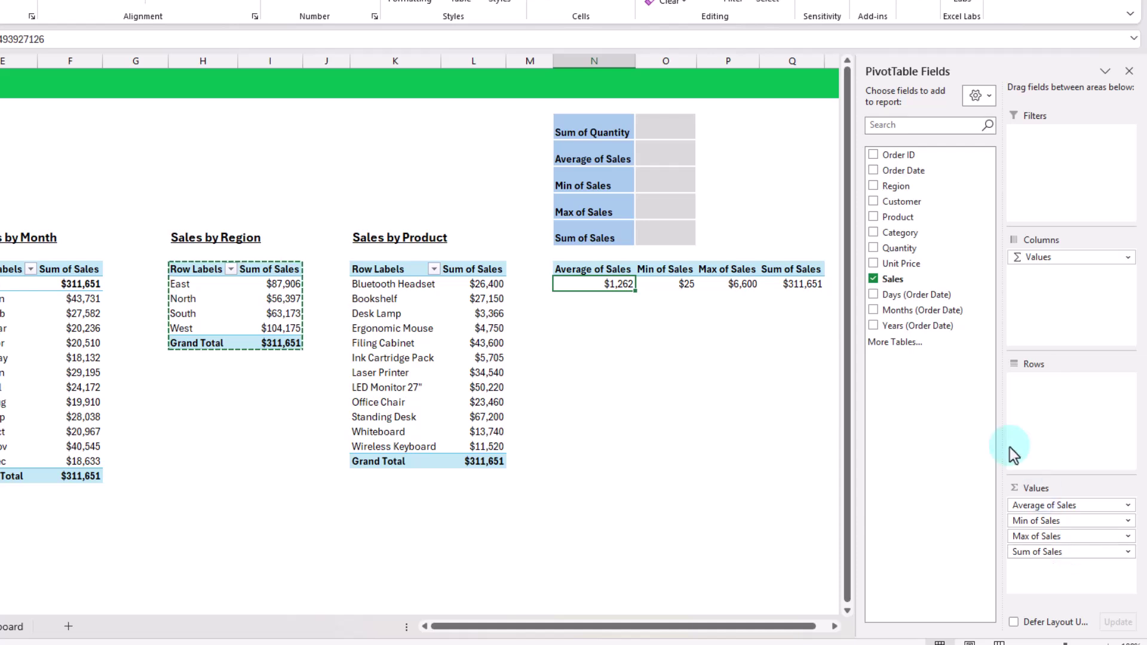
{"action": "left_click_drag", "start_coordinate": [910, 251], "coordinate": [1058, 568]}
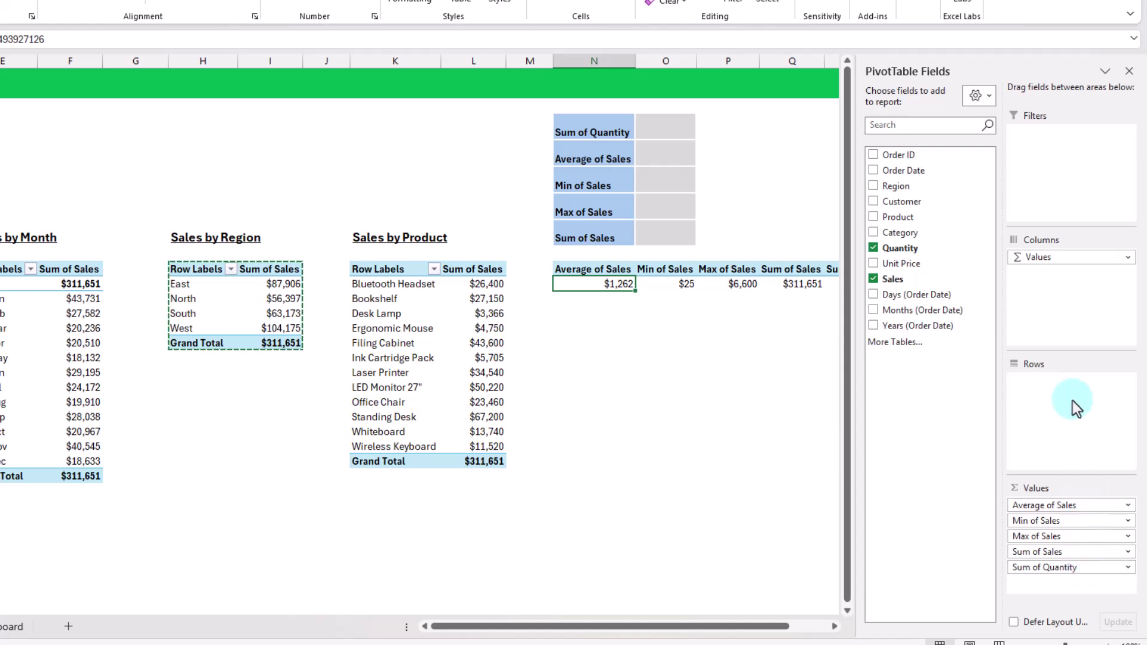
{"action": "left_click", "coordinate": [1061, 259]}
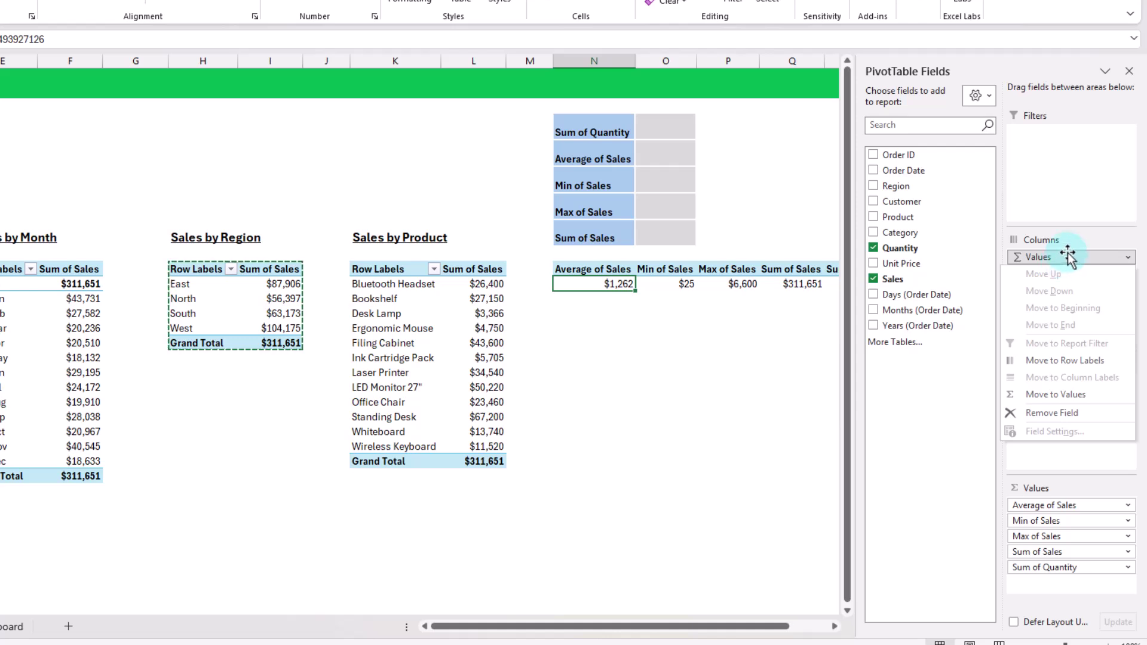
{"action": "left_click", "coordinate": [1067, 257]}
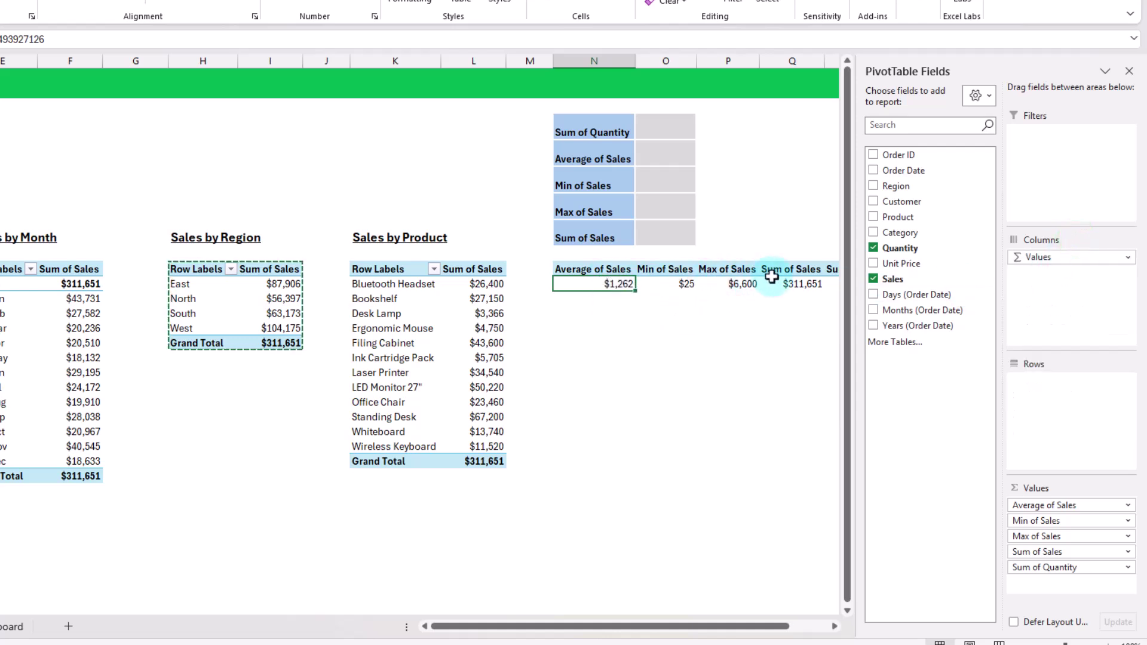
{"action": "mouse_move", "coordinate": [819, 281]}
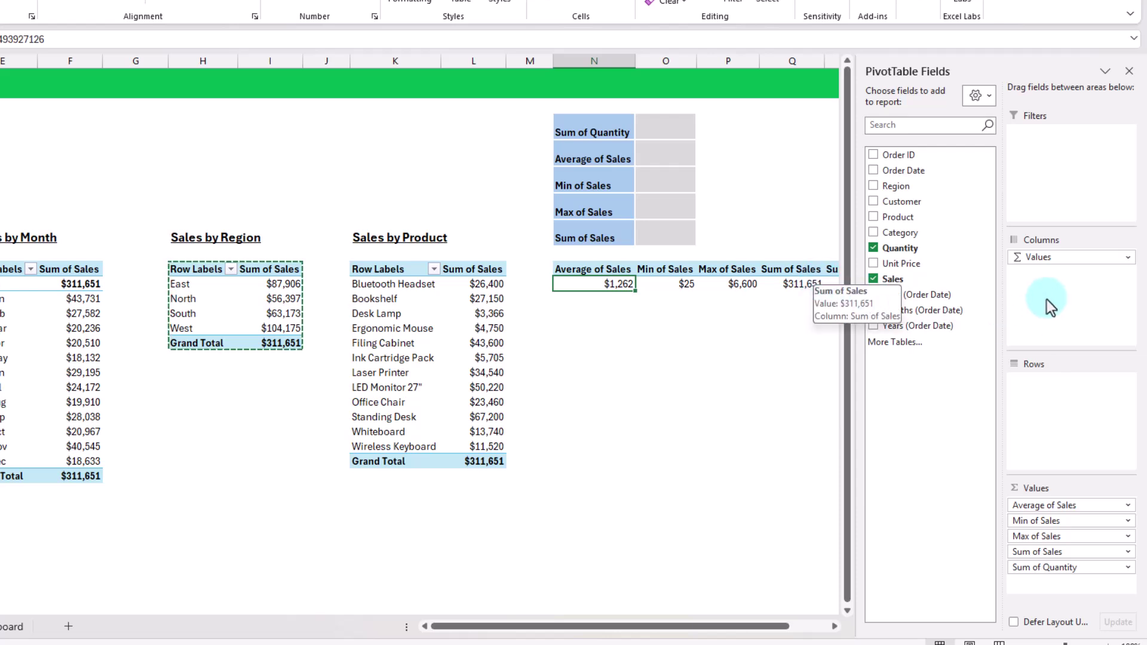
{"action": "left_click_drag", "start_coordinate": [1058, 257], "coordinate": [1051, 381]}
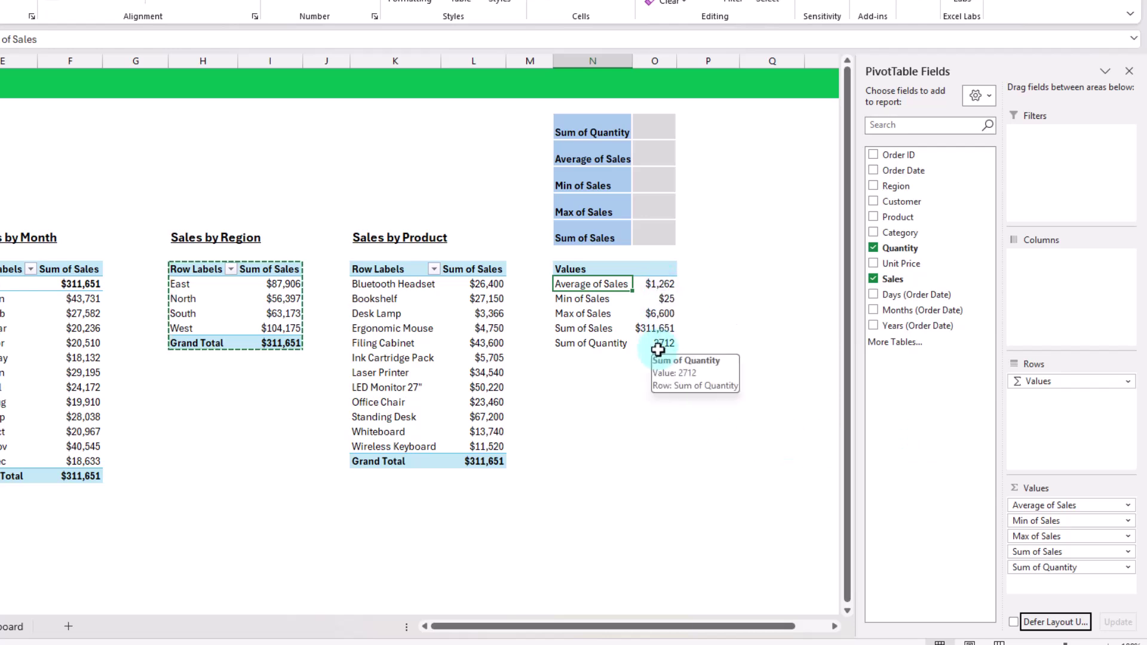
Step: Widen column O and fill the Sum of Quantity cell O3 with =GETPIVOTDATA("Sum of Quantity",$N$9)
{"action": "left_click", "coordinate": [660, 299]}
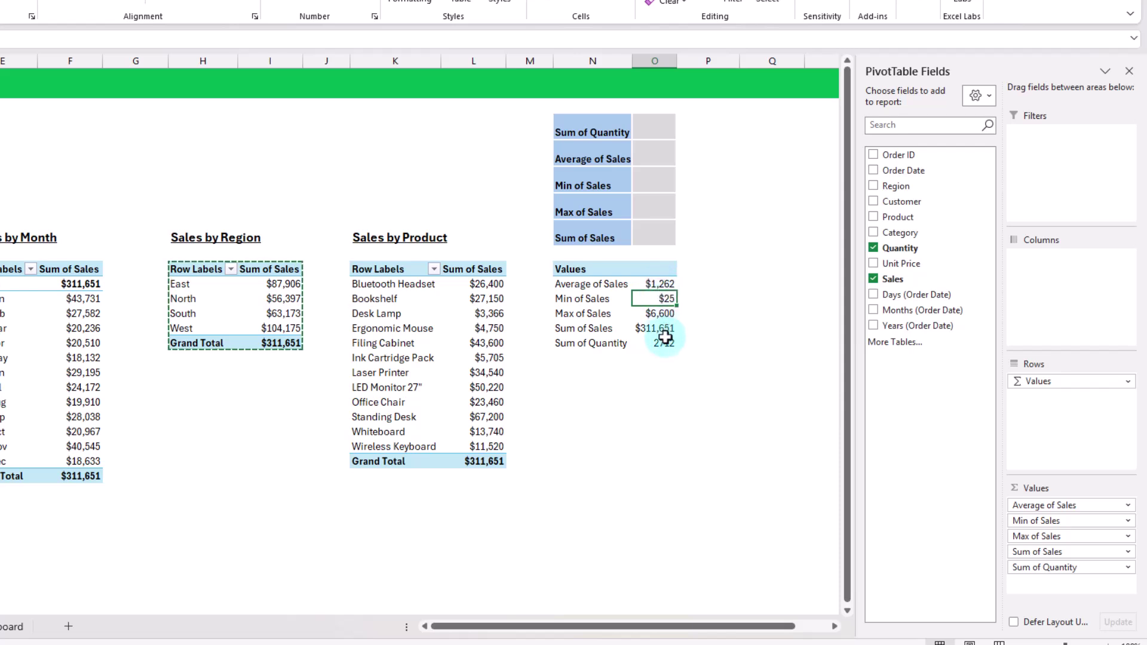
{"action": "left_click_drag", "start_coordinate": [670, 67], "coordinate": [739, 65]}
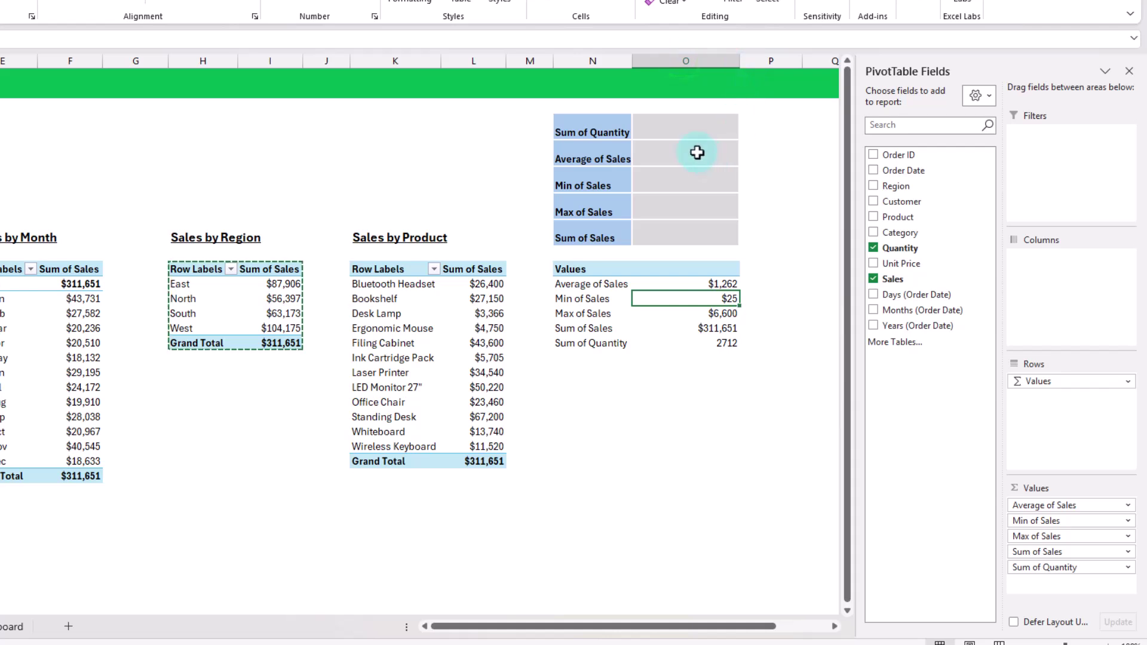
{"action": "left_click", "coordinate": [685, 127]}
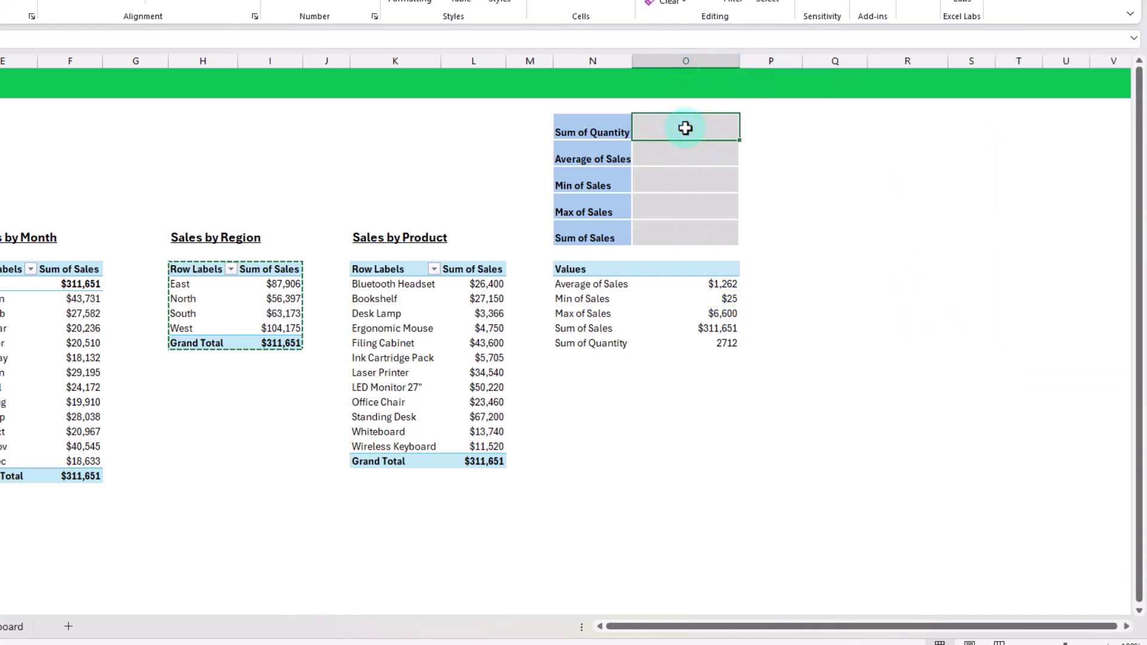
{"action": "type", "text": "="}
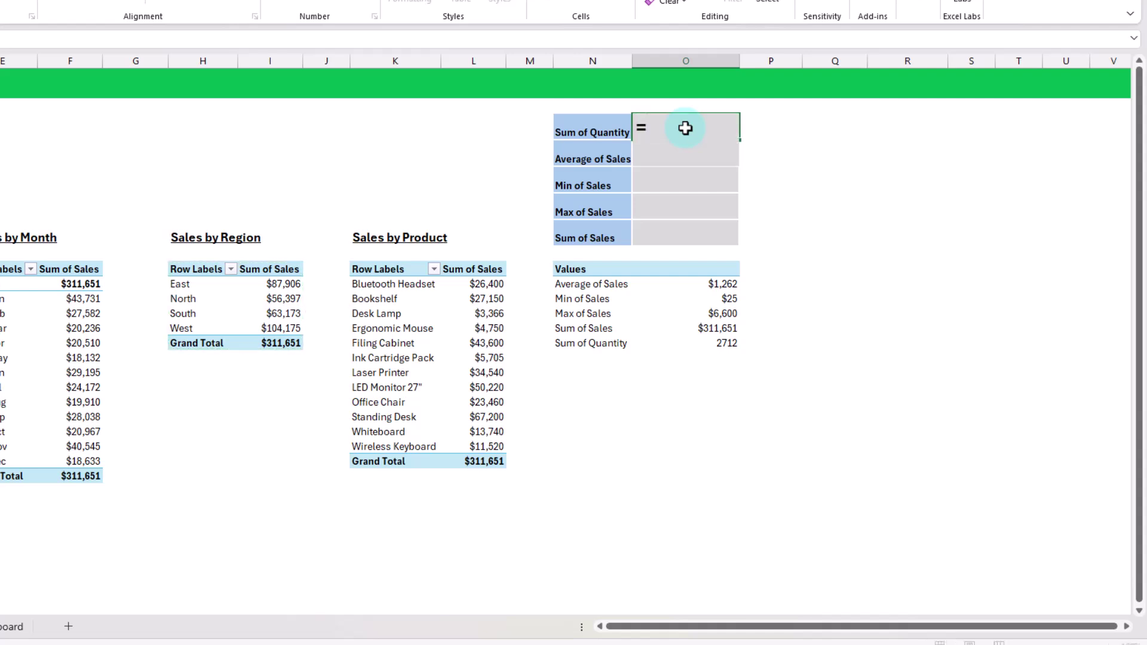
{"action": "left_click", "coordinate": [698, 342]}
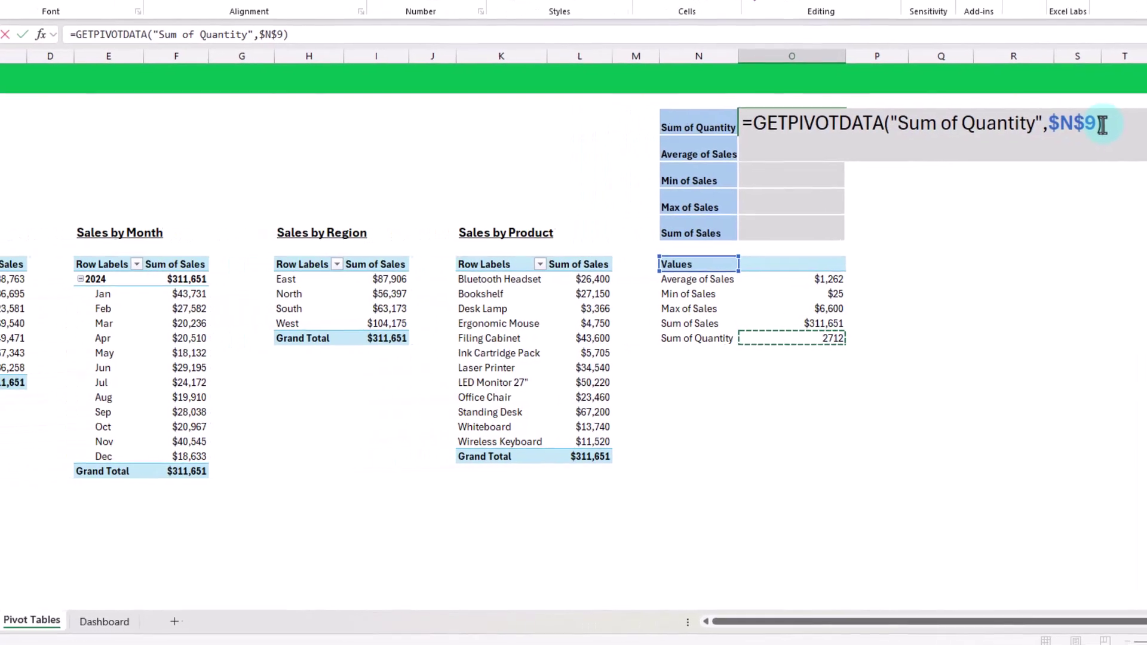
{"action": "left_click", "coordinate": [41, 33]}
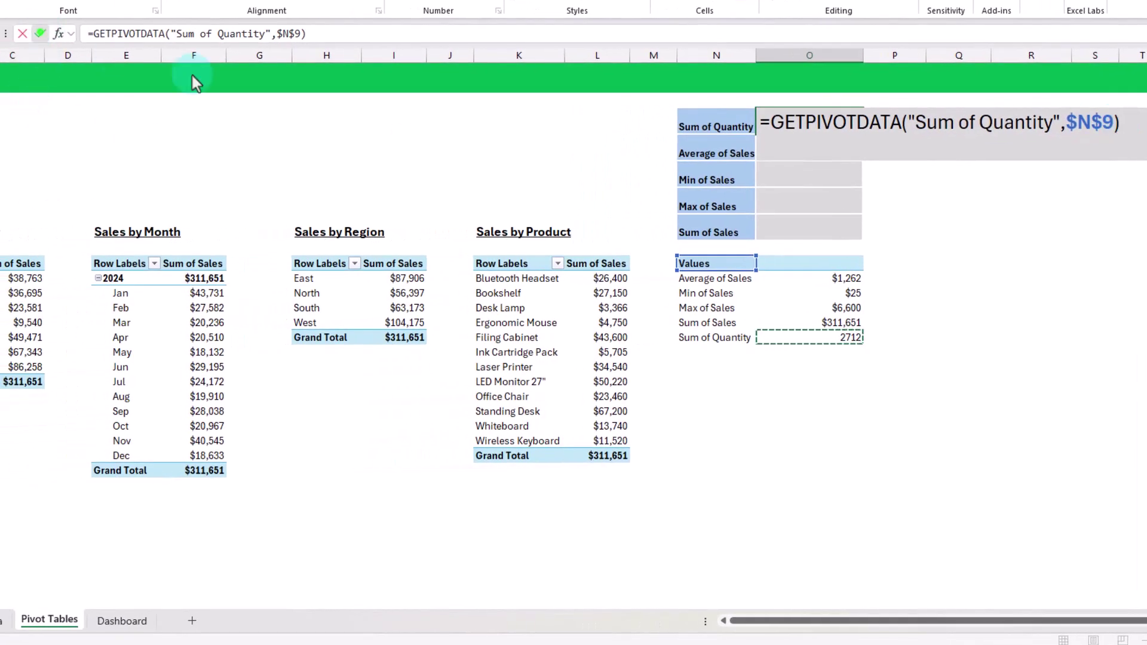
Step: Test the linked Sum of Quantity cell by moving the pivot table's Values field to columns, then restore the row layout and column O width
{"action": "left_click", "coordinate": [829, 136]}
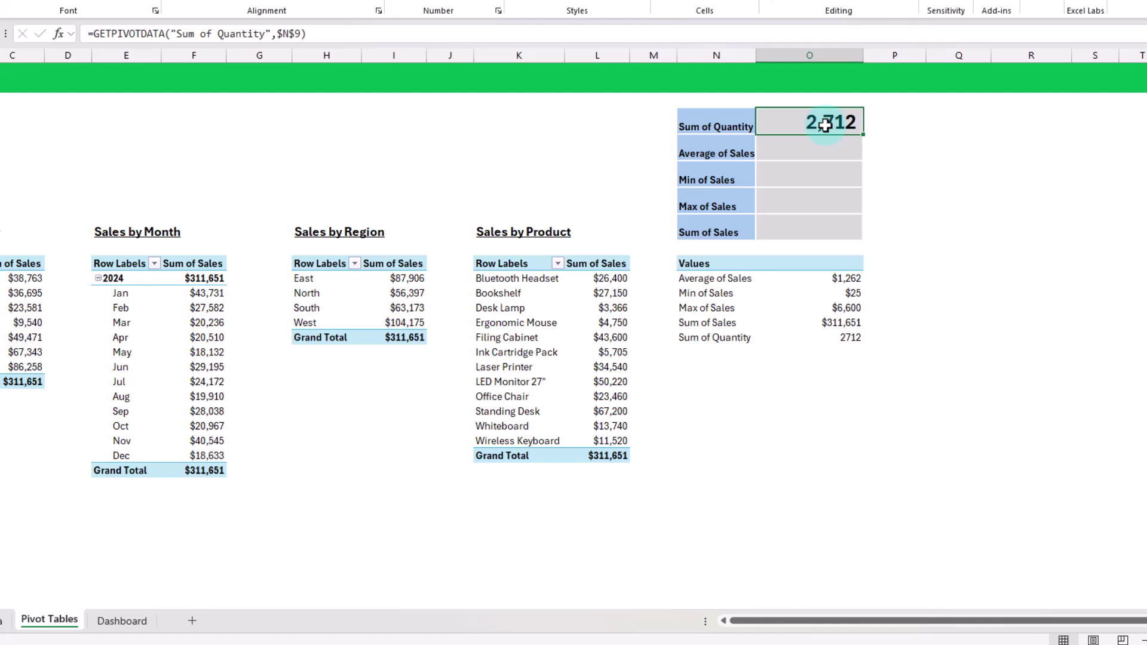
{"action": "left_click", "coordinate": [827, 337]}
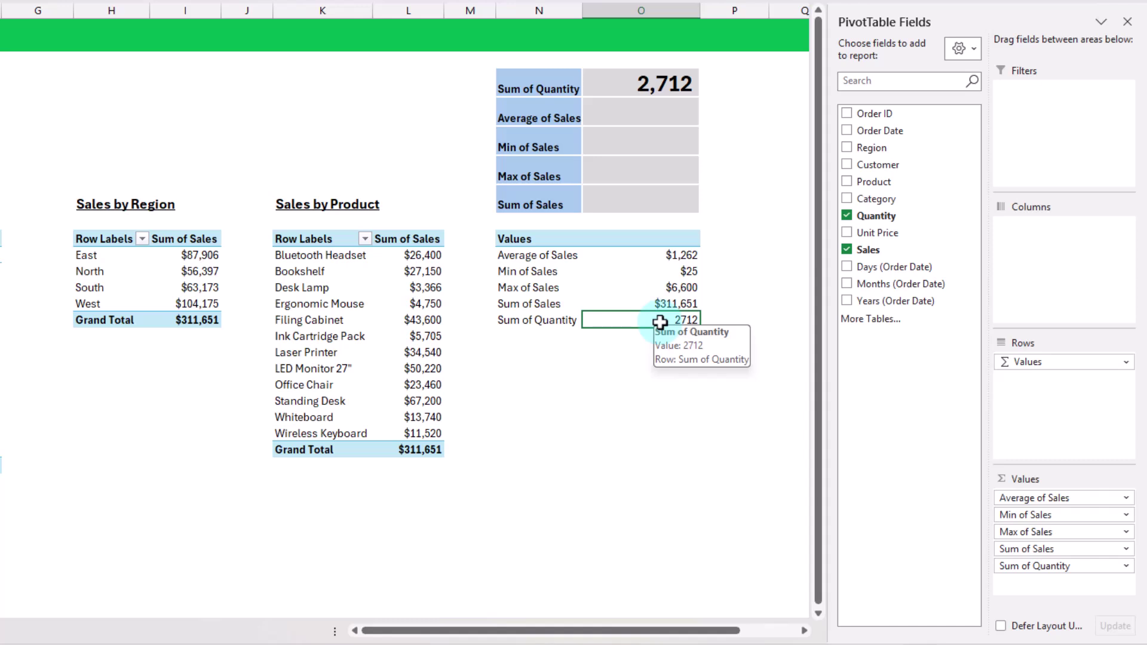
{"action": "left_click_drag", "start_coordinate": [1037, 363], "coordinate": [1039, 306]}
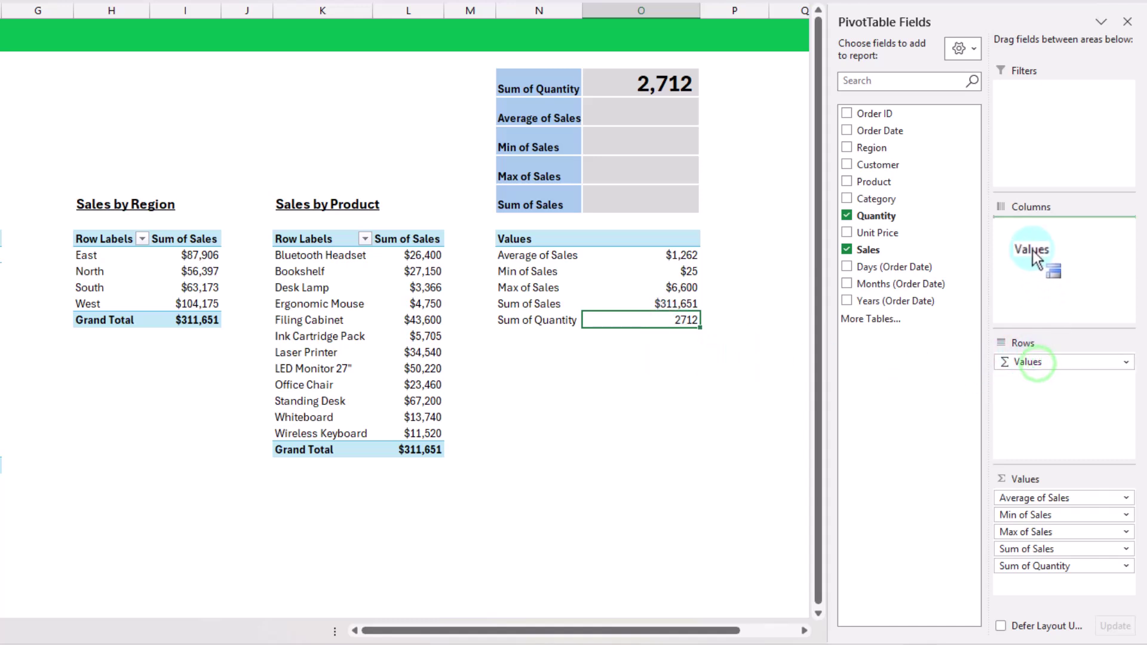
{"action": "left_click_drag", "start_coordinate": [1032, 249], "coordinate": [1032, 249]}
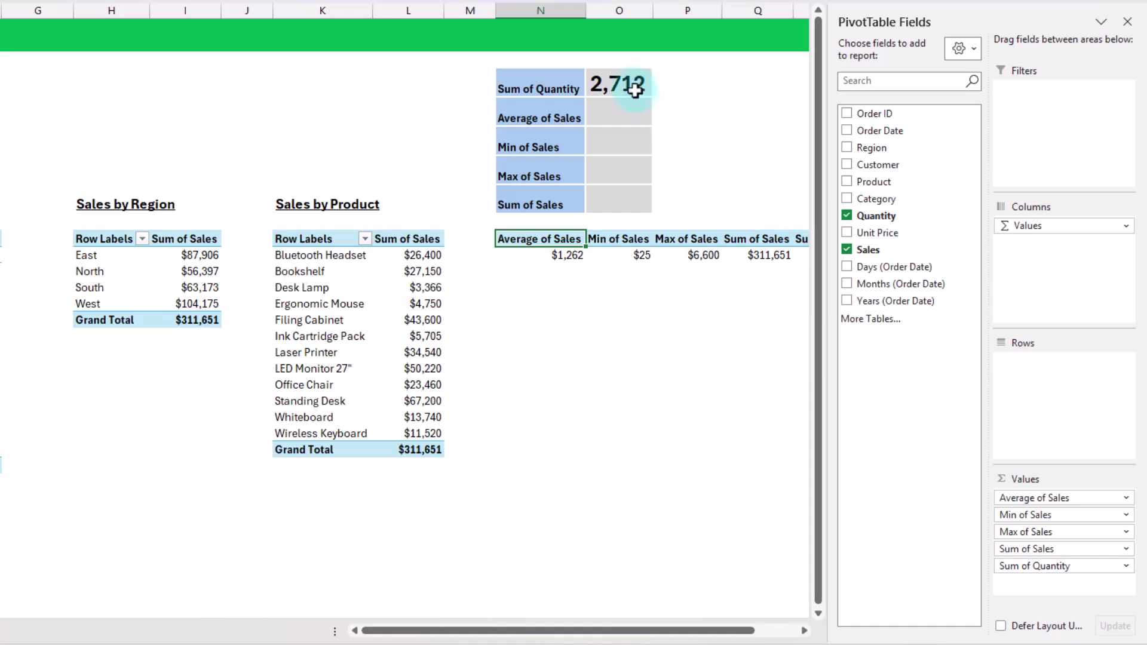
{"action": "left_click", "coordinate": [630, 85]}
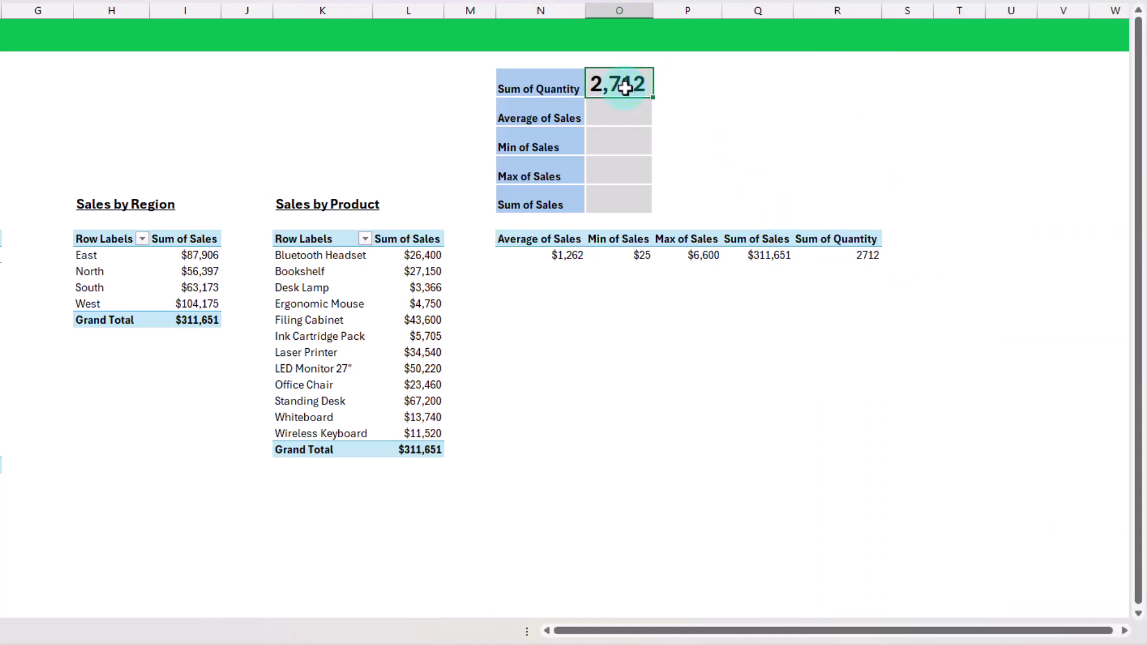
{"action": "left_click", "coordinate": [861, 255]}
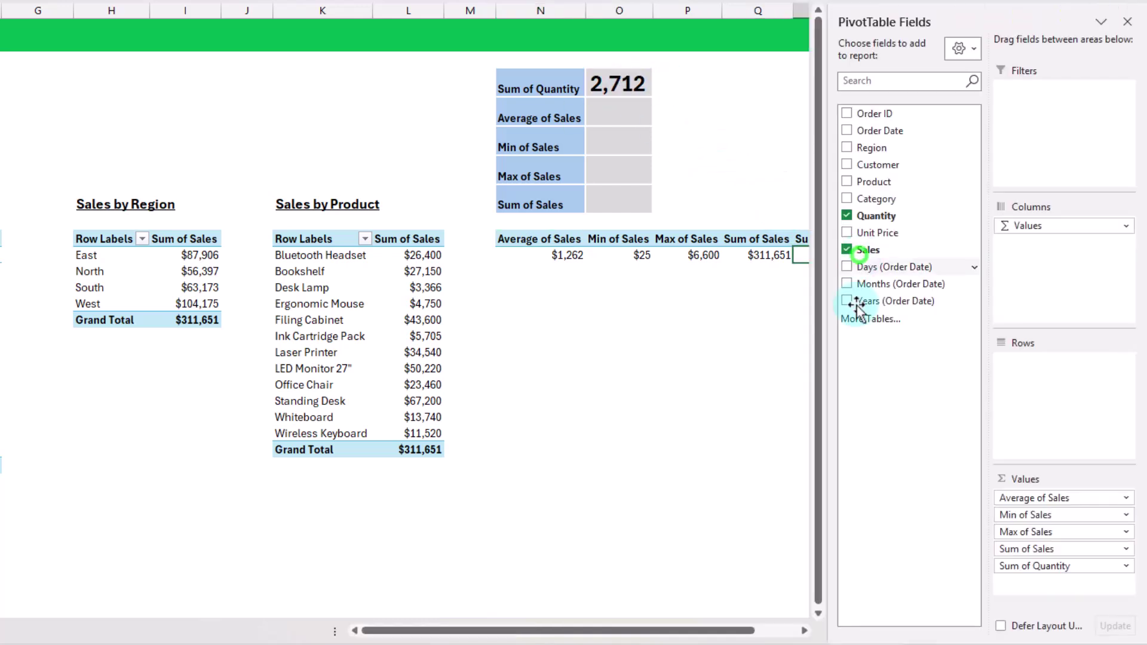
{"action": "left_click", "coordinate": [619, 83]}
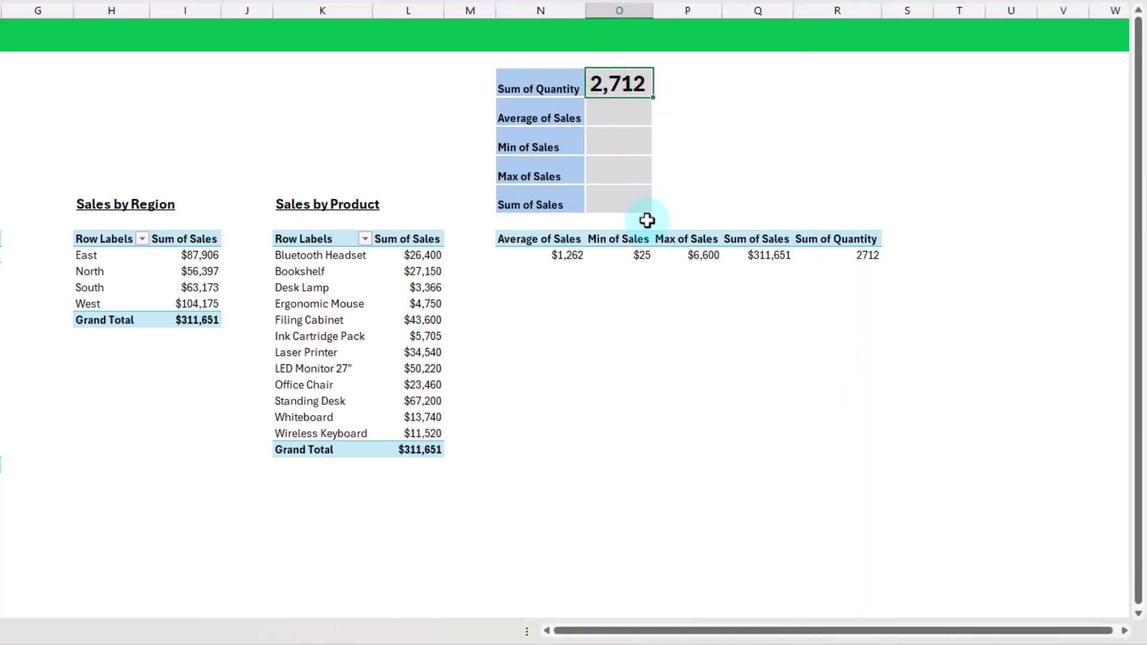
{"action": "left_click", "coordinate": [627, 255]}
{"action": "left_click_drag", "start_coordinate": [1033, 230], "coordinate": [1030, 365]}
{"action": "left_click_drag", "start_coordinate": [632, 10], "coordinate": [723, 11]}
Step: Link the Average, Min, Max and Sum of Sales cells in O4:O7 to the matching values of the pivot table below
{"action": "left_click", "coordinate": [671, 112]}
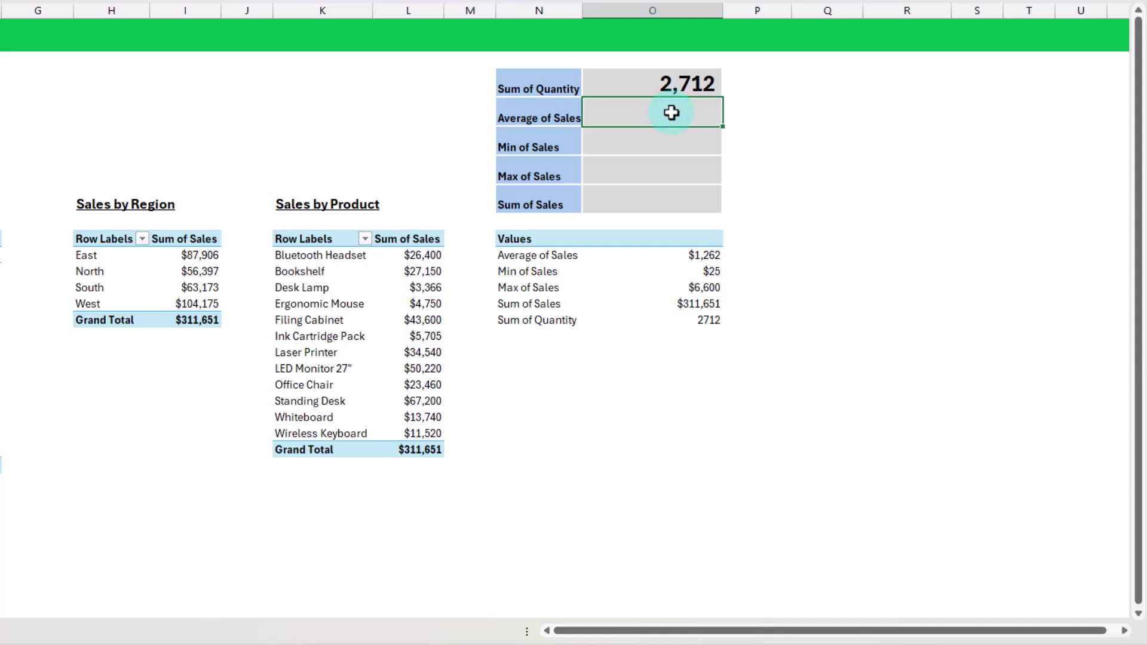
{"action": "type", "text": "="}
{"action": "left_click", "coordinate": [680, 255]}
{"action": "key", "text": "Return"}
{"action": "type", "text": "="}
{"action": "left_click", "coordinate": [673, 272]}
{"action": "key", "text": "Return"}
{"action": "type", "text": "="}
{"action": "left_click", "coordinate": [673, 288]}
{"action": "key", "text": "Return"}
{"action": "type", "text": "="}
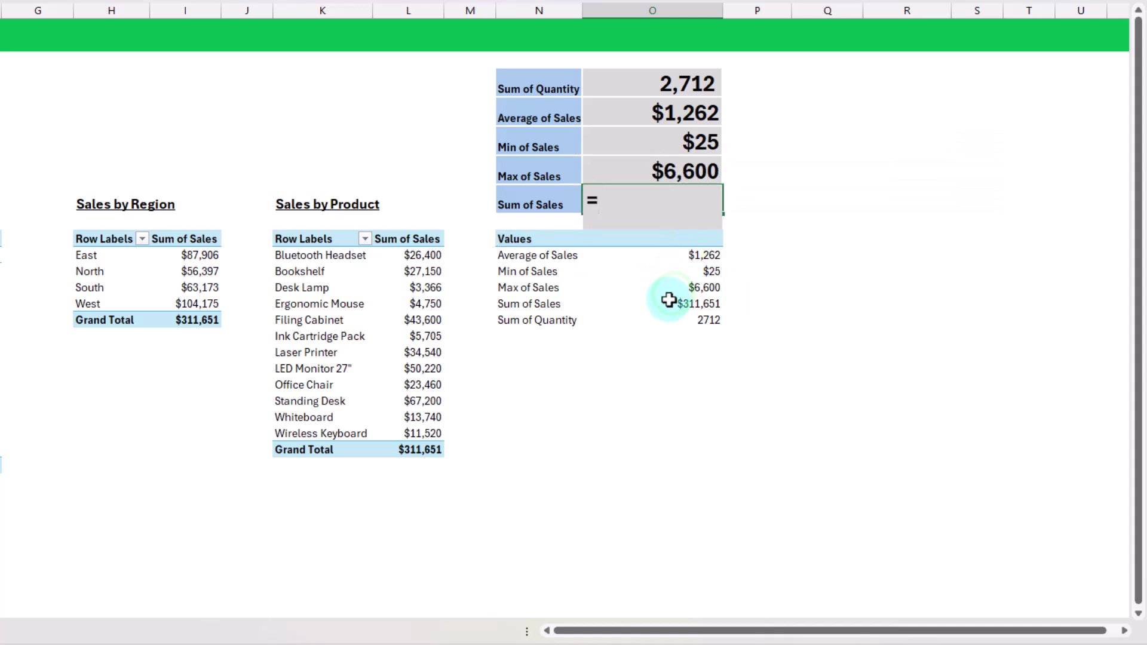
{"action": "left_click", "coordinate": [668, 300]}
{"action": "key", "text": "Return"}
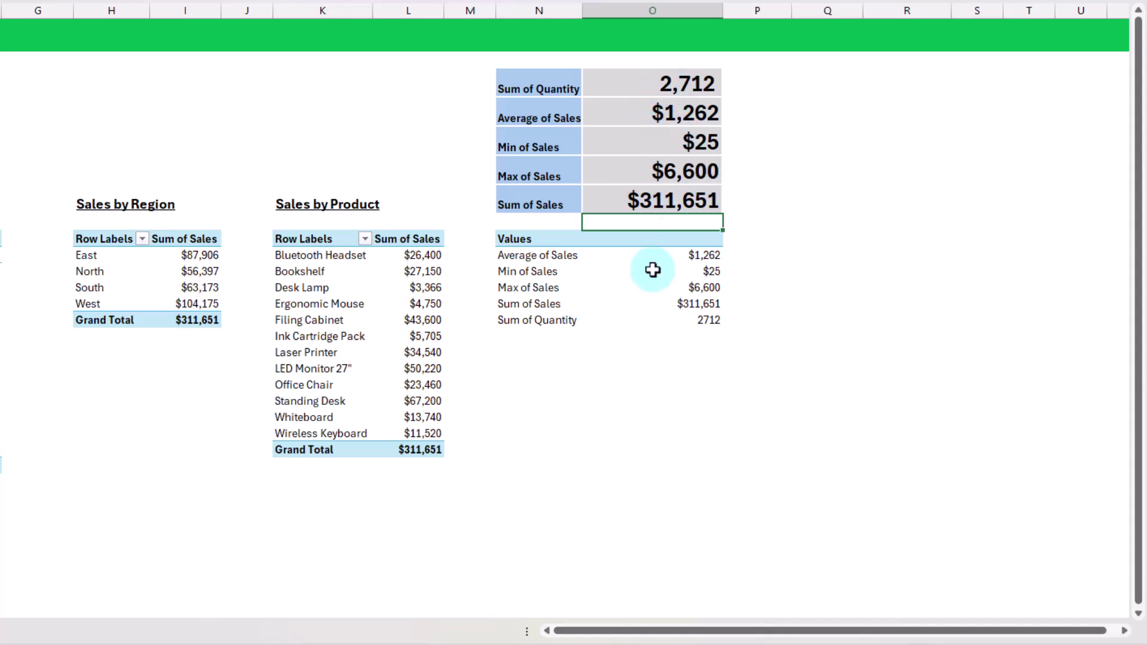
{"action": "mouse_move", "coordinate": [652, 270]}
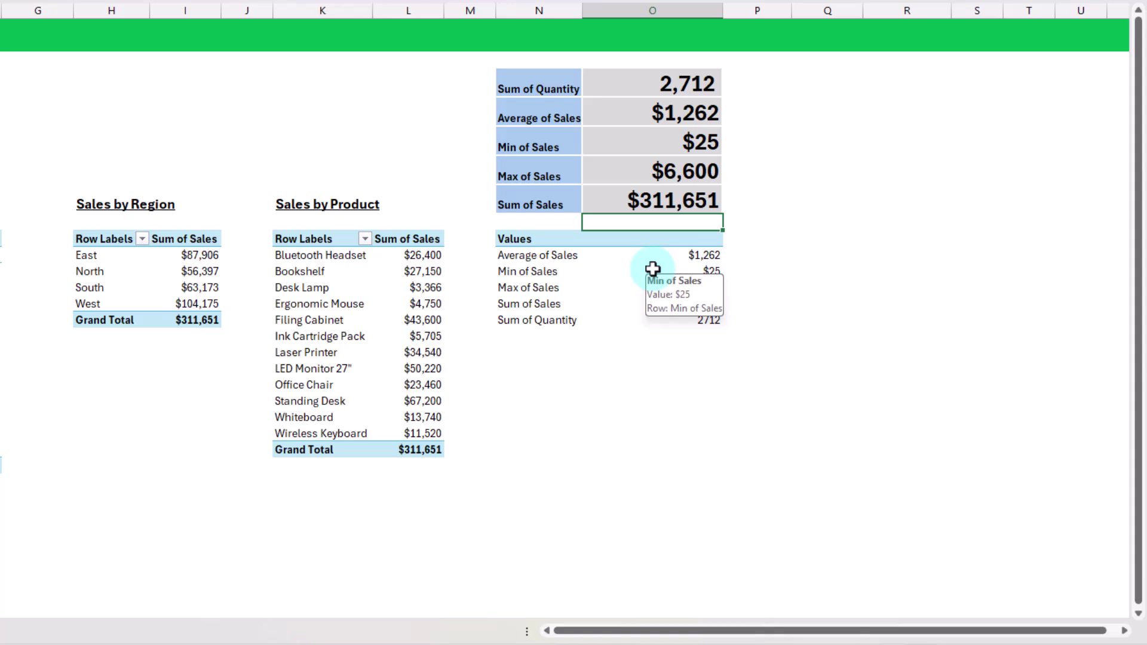
{"action": "left_click", "coordinate": [660, 115]}
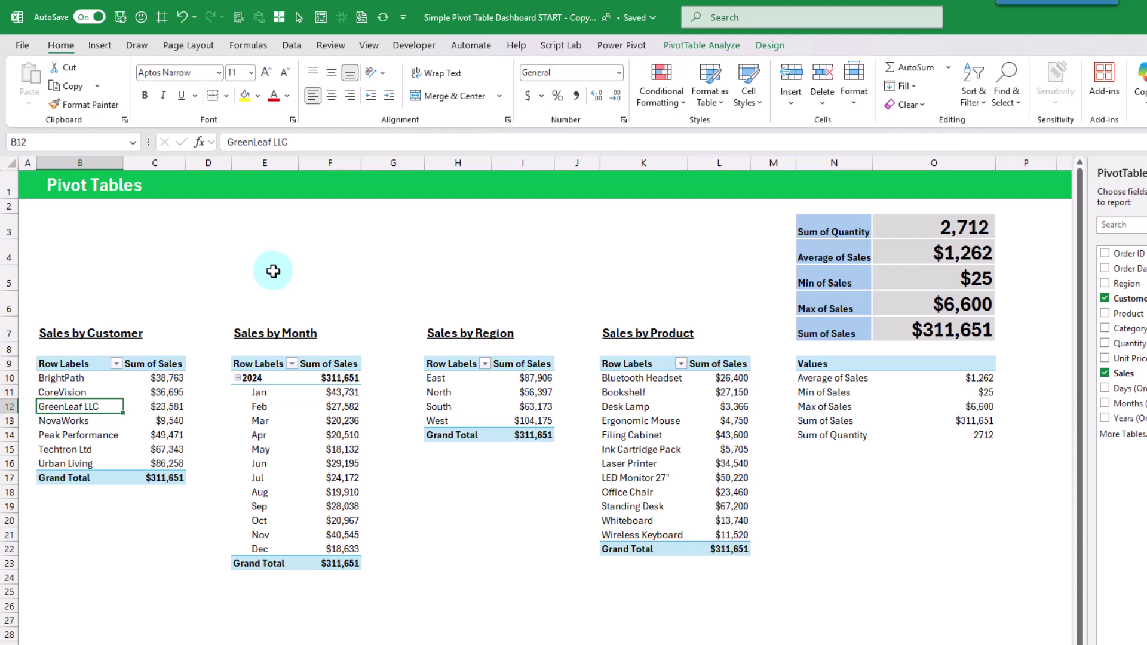
Step: Insert a Clustered Bar PivotChart from the Sales by Customer pivot table and place it over the lower part of that table
{"action": "left_click", "coordinate": [151, 390]}
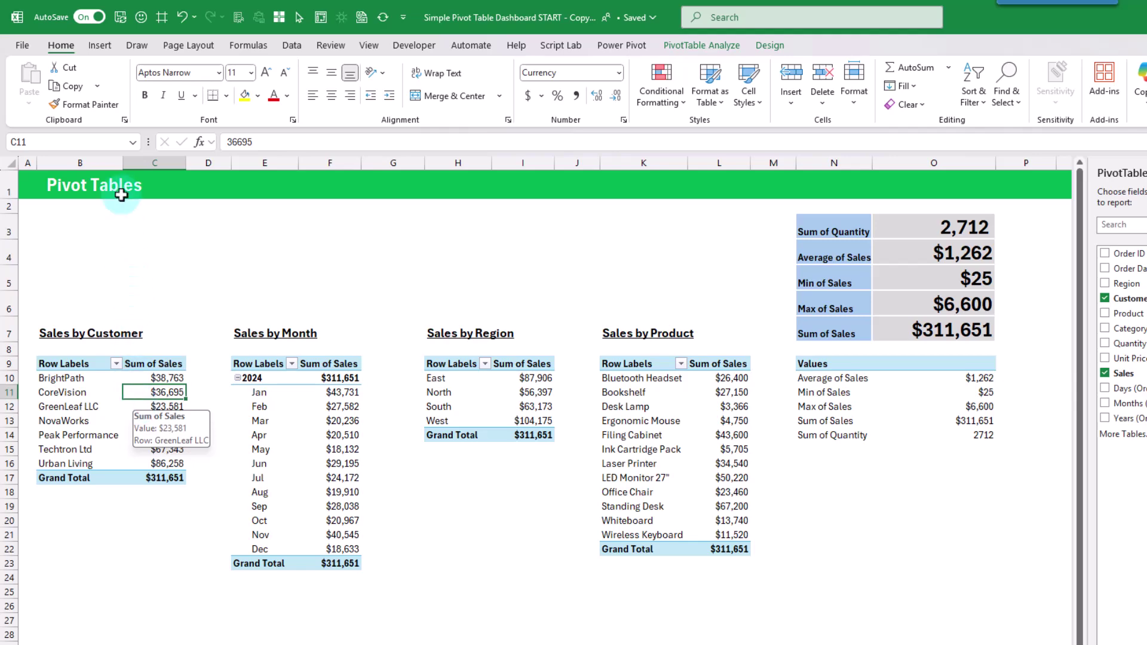
{"action": "left_click", "coordinate": [100, 48]}
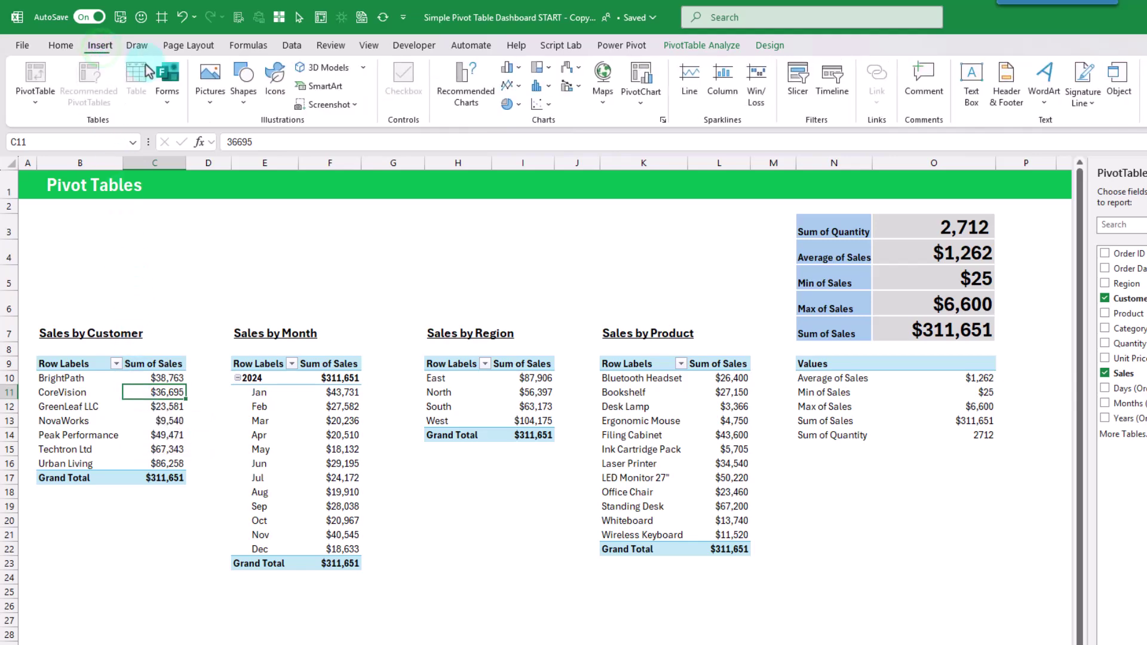
{"action": "left_click", "coordinate": [643, 105]}
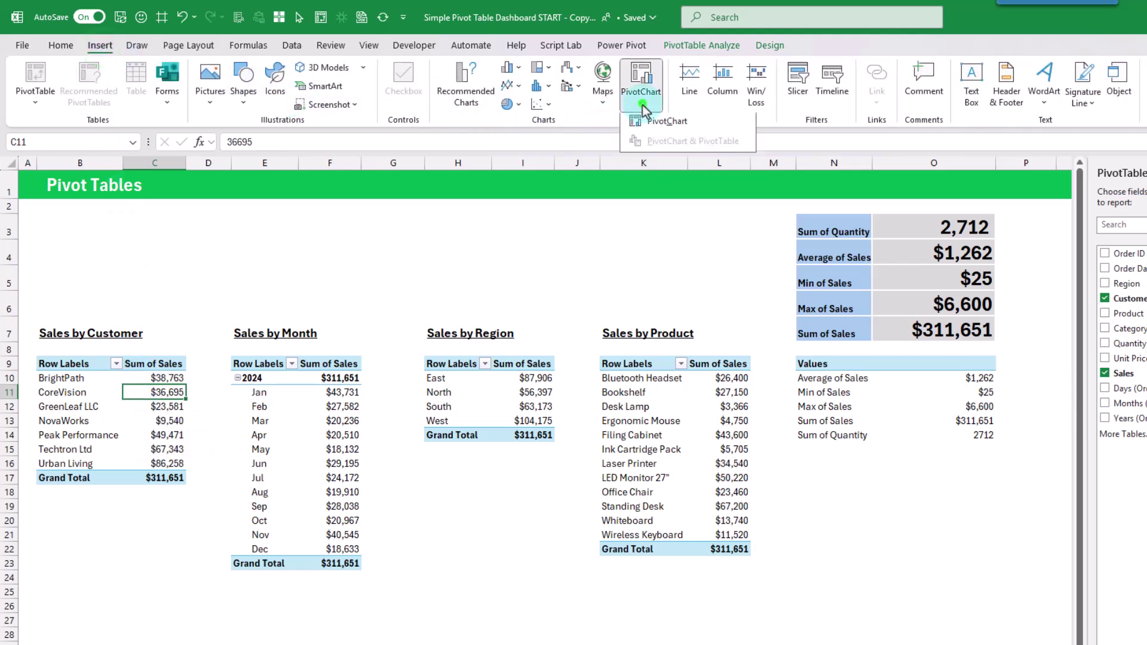
{"action": "left_click", "coordinate": [648, 126]}
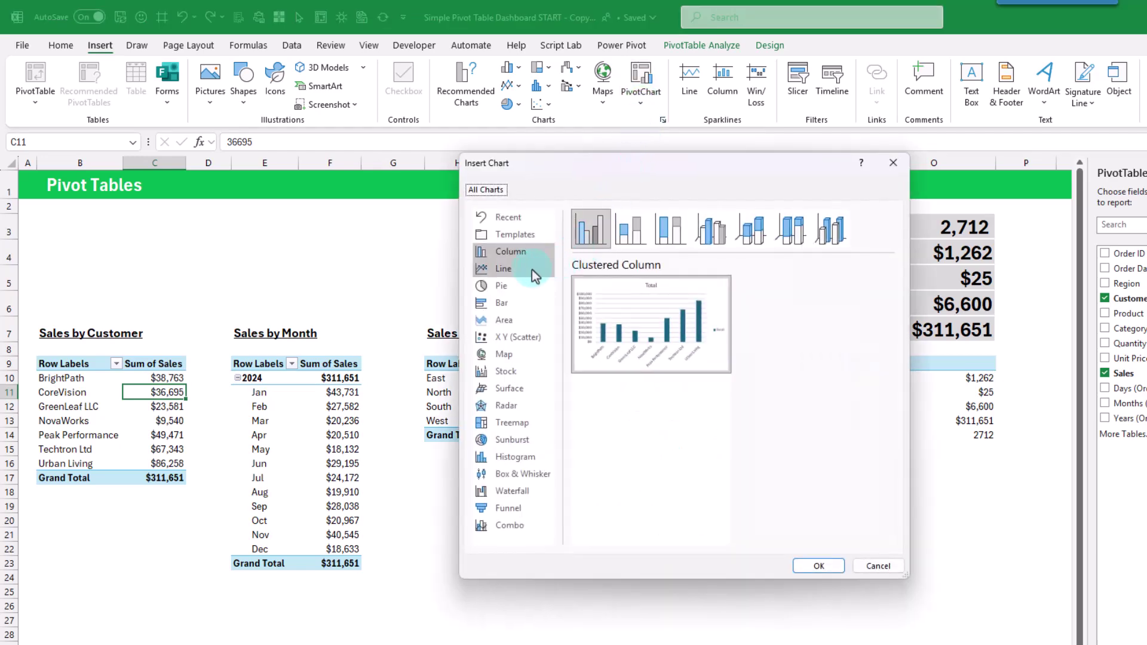
{"action": "left_click", "coordinate": [510, 302]}
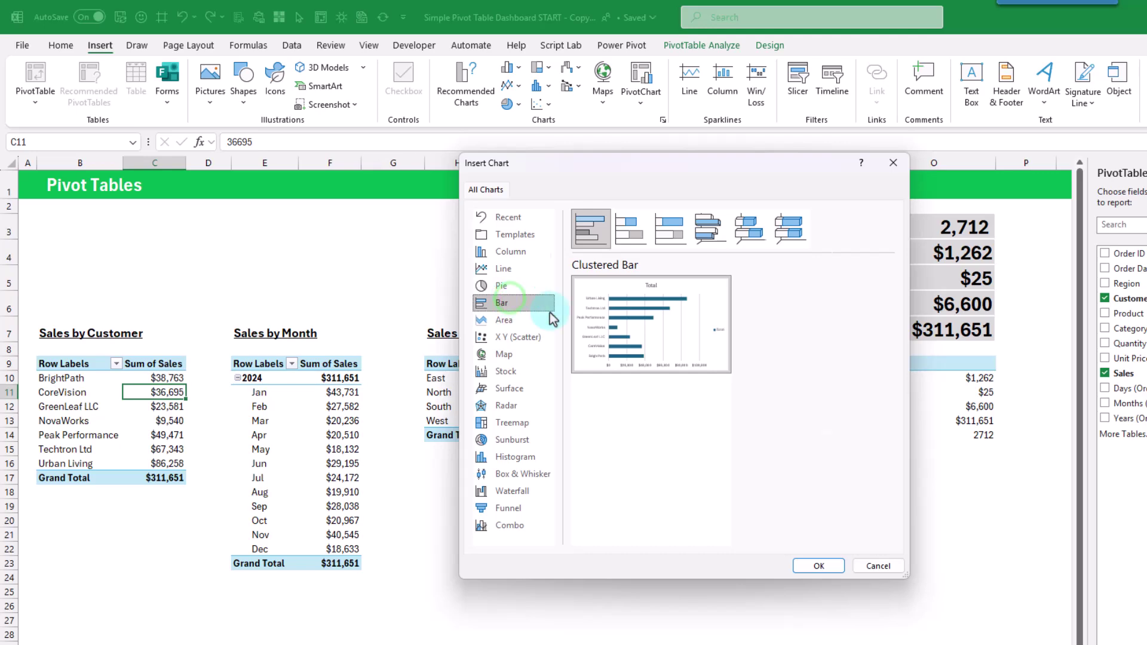
{"action": "left_click", "coordinate": [815, 569]}
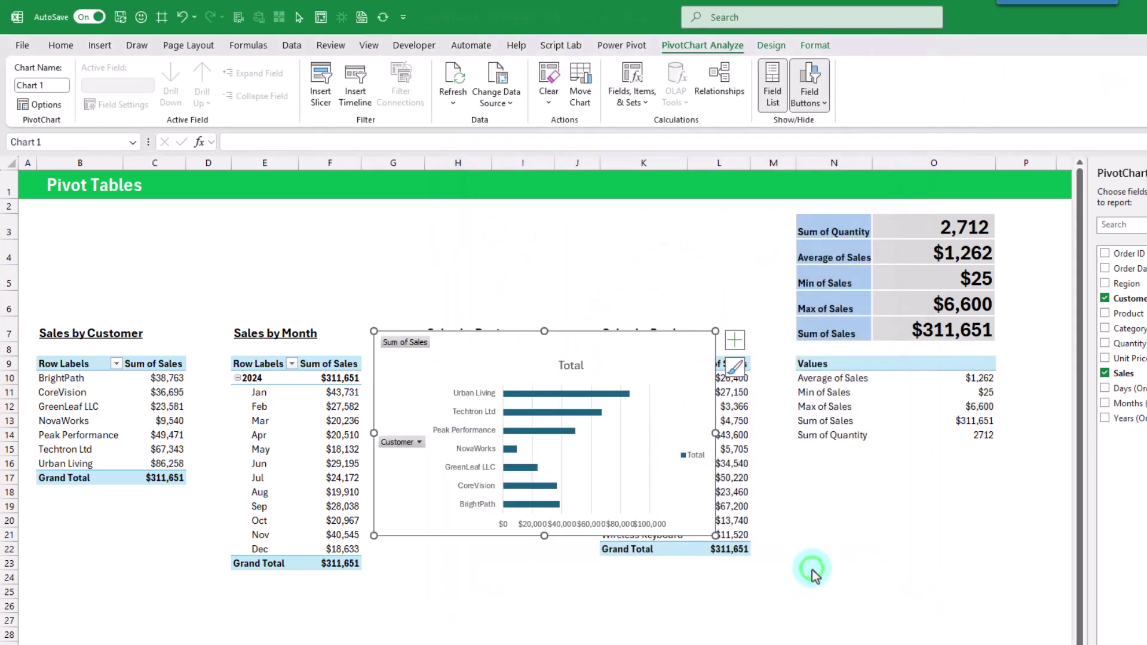
{"action": "left_click_drag", "start_coordinate": [614, 344], "coordinate": [288, 485]}
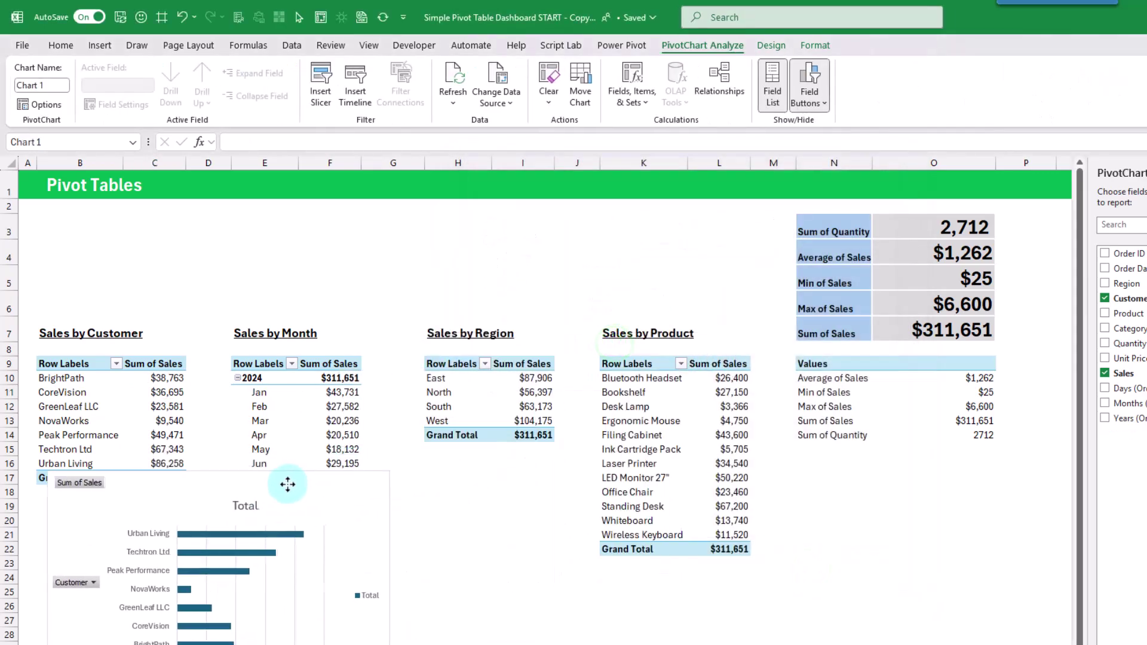
Step: Insert a Line PivotChart from the Sales by Month pivot table and place it below that table, overlapping the customer chart
{"action": "left_click", "coordinate": [320, 404]}
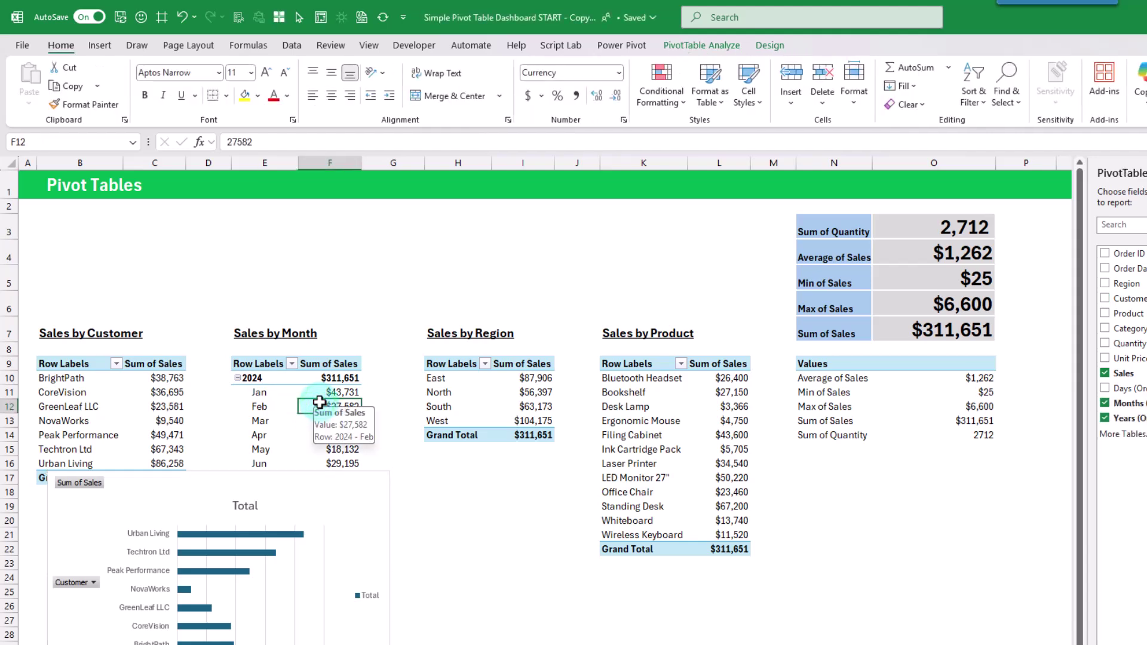
{"action": "left_click", "coordinate": [99, 46]}
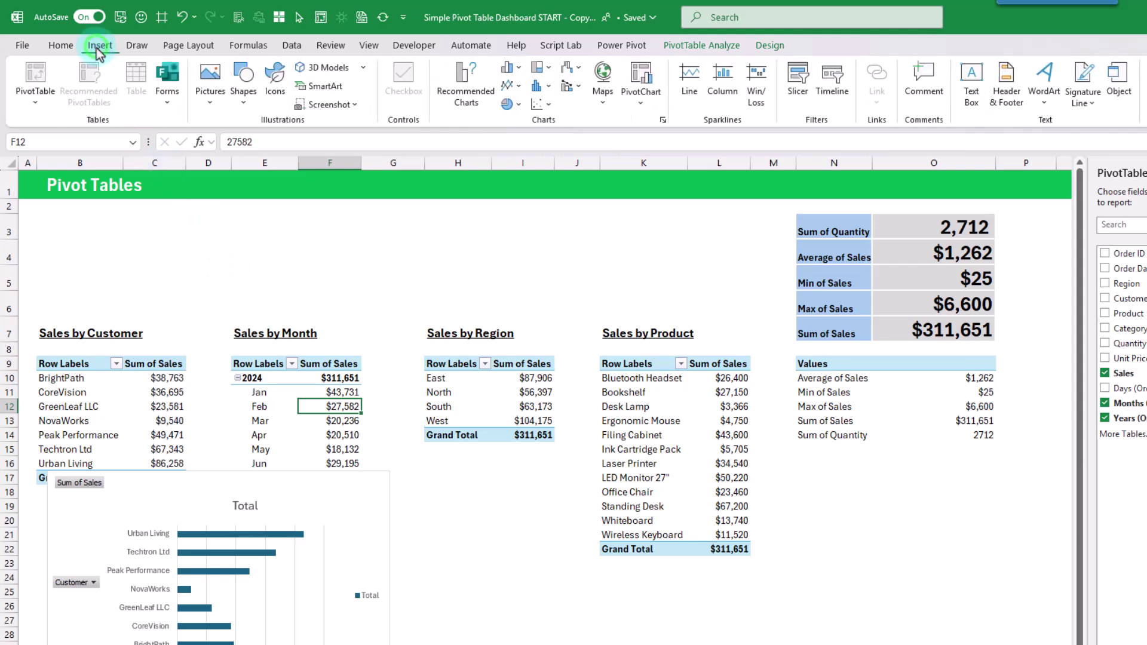
{"action": "left_click", "coordinate": [640, 97]}
{"action": "left_click", "coordinate": [651, 125]}
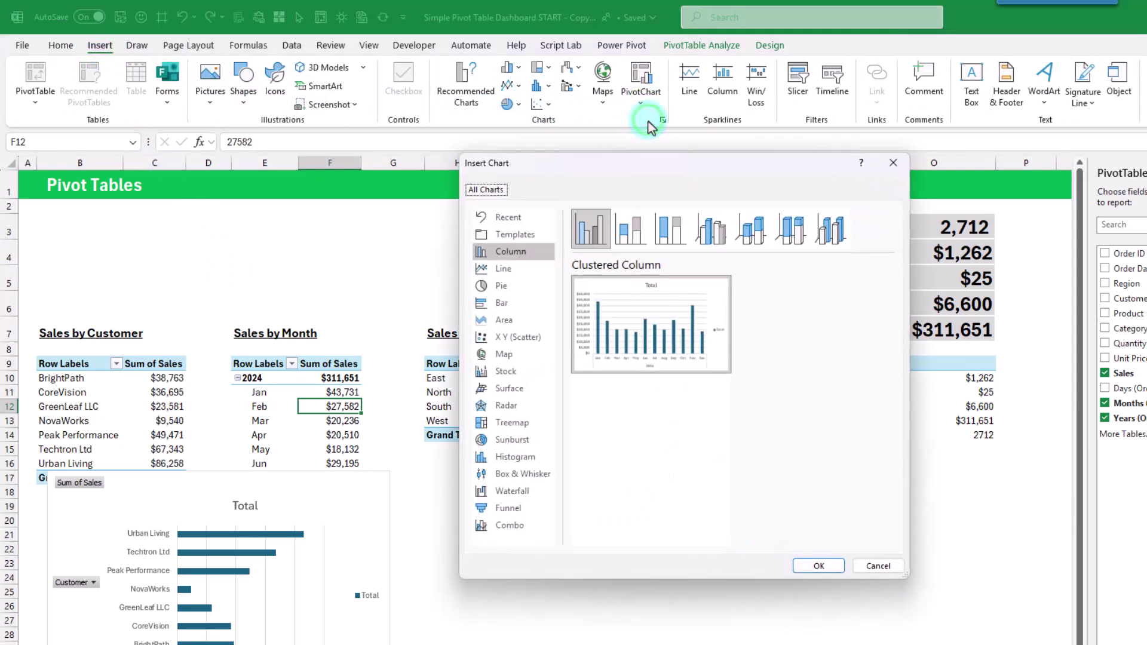
{"action": "left_click", "coordinate": [501, 271]}
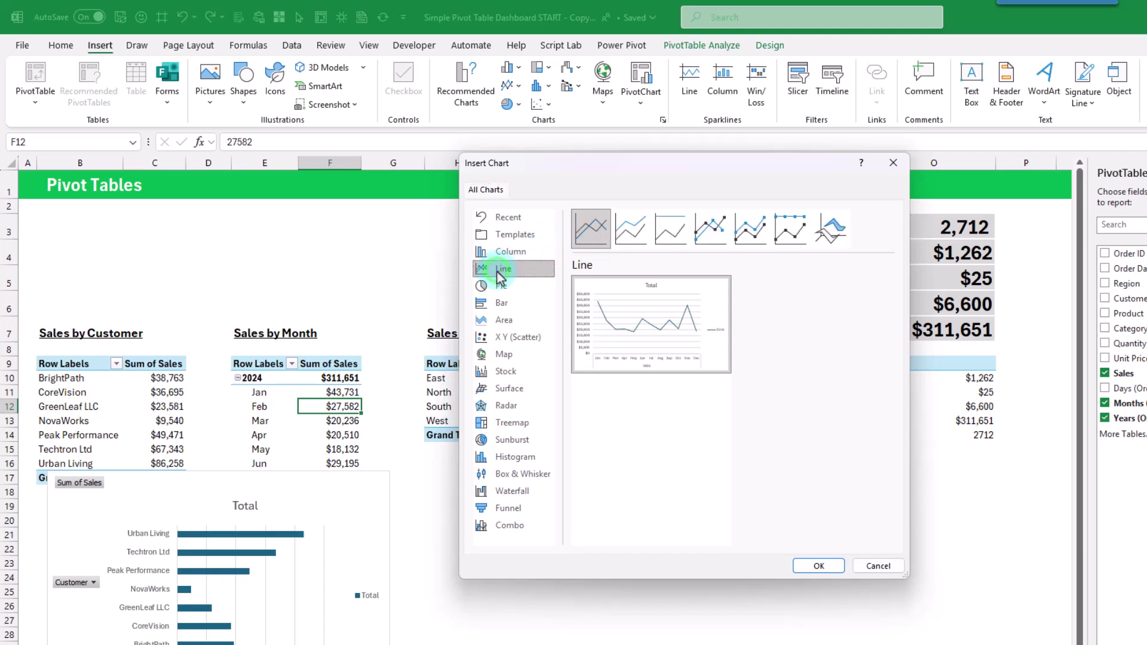
{"action": "left_click", "coordinate": [818, 566]}
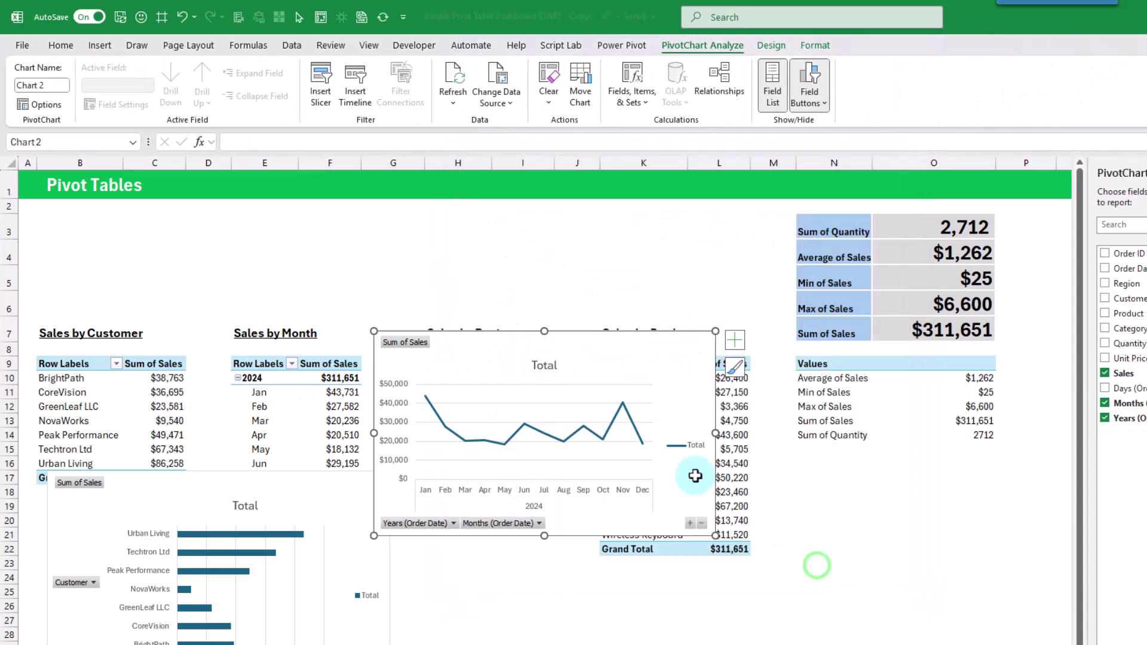
{"action": "left_click_drag", "start_coordinate": [584, 350], "coordinate": [499, 499]}
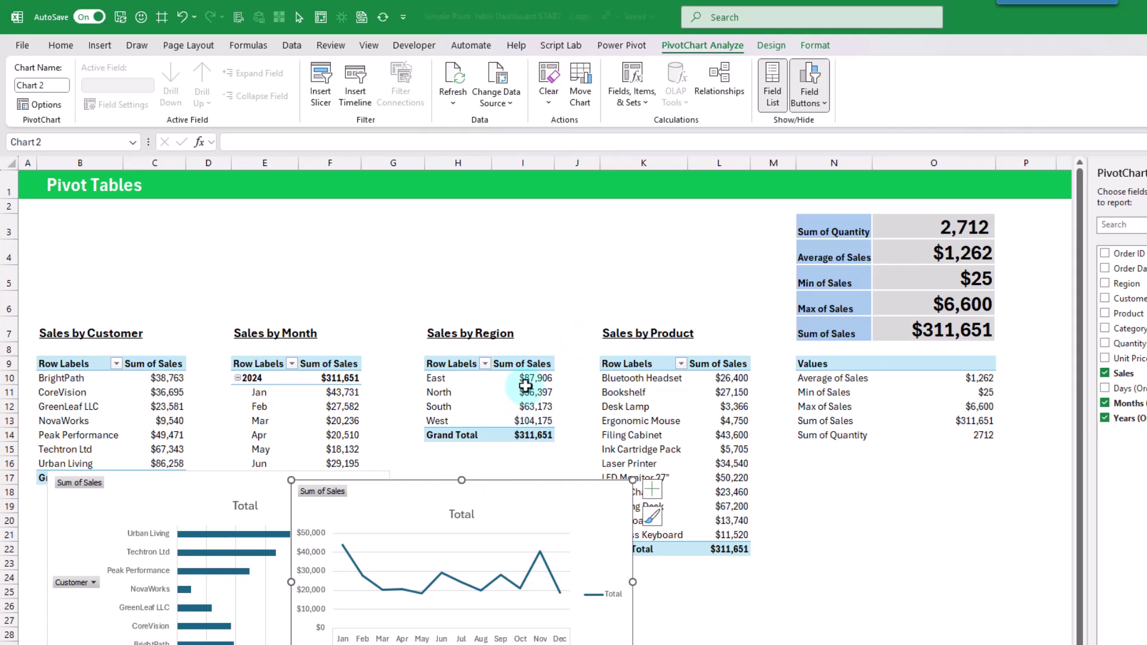
Step: Insert a Clustered Column PivotChart from the Sales by Region pivot table and place it beside the monthly line chart
{"action": "left_click", "coordinate": [524, 387]}
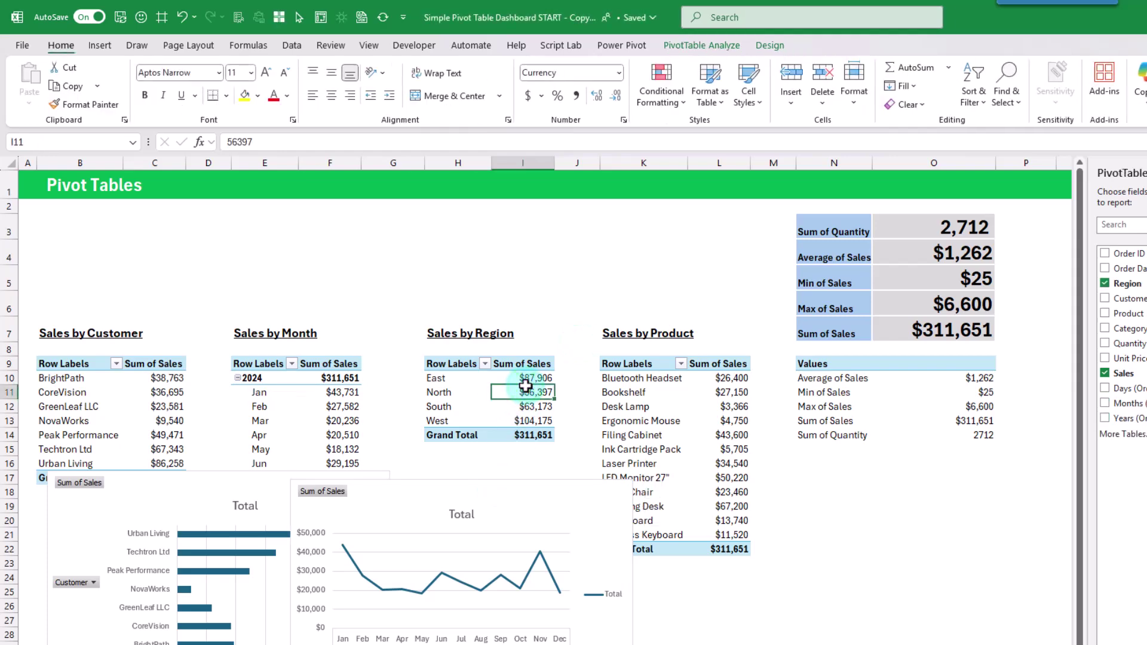
{"action": "left_click", "coordinate": [99, 46]}
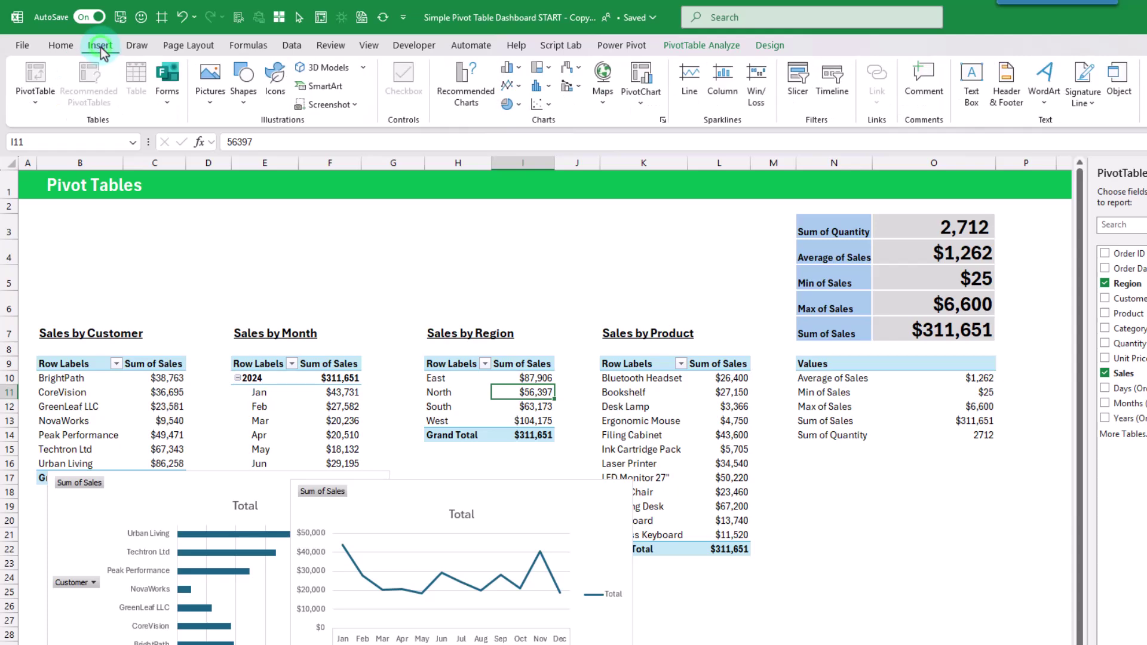
{"action": "left_click", "coordinate": [640, 99]}
{"action": "left_click", "coordinate": [650, 128]}
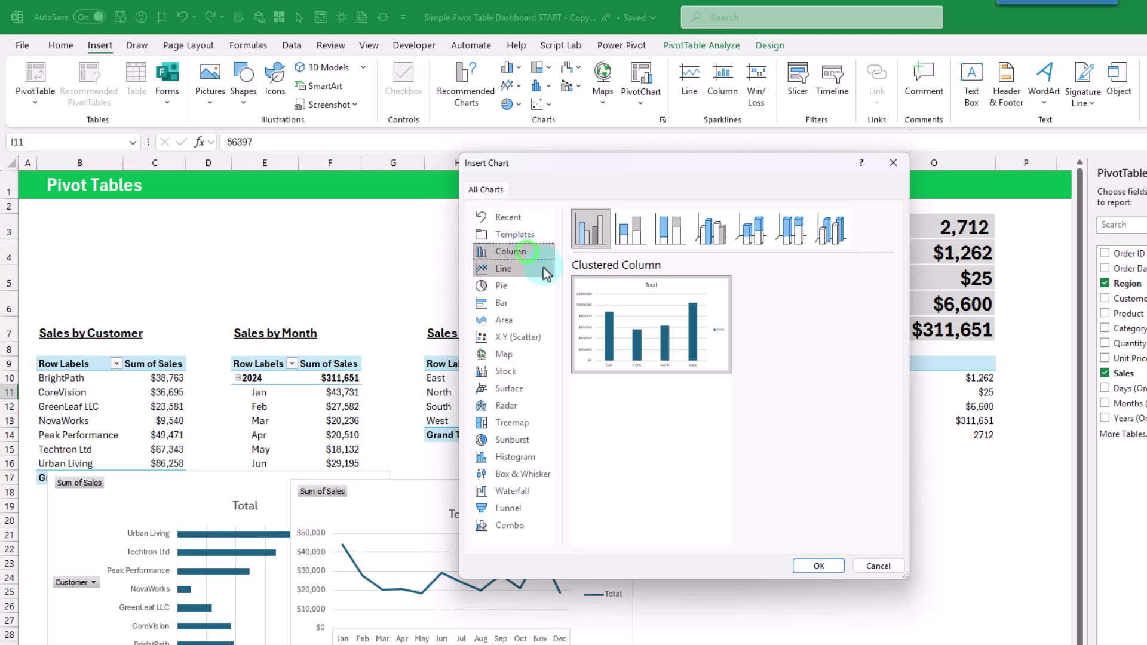
{"action": "left_click", "coordinate": [819, 566]}
{"action": "left_click_drag", "start_coordinate": [654, 344], "coordinate": [844, 511]}
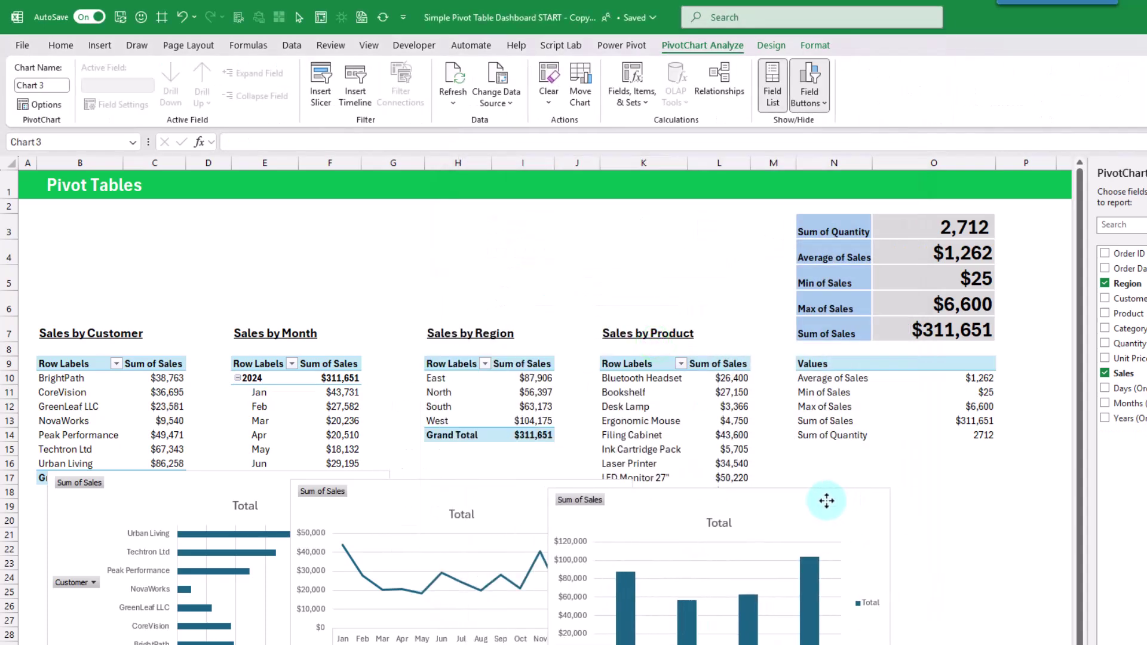
Step: Insert a Clustered Bar PivotChart from the Sales by Product pivot table and place it beside the region column chart
{"action": "left_click", "coordinate": [715, 403]}
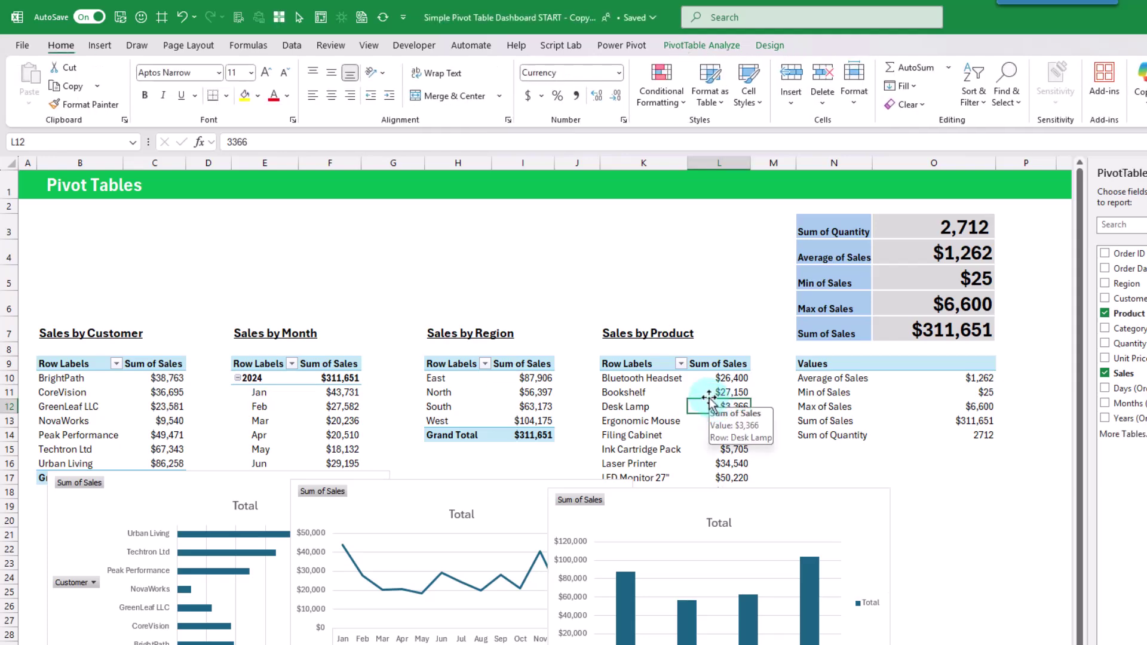
{"action": "left_click", "coordinate": [100, 45]}
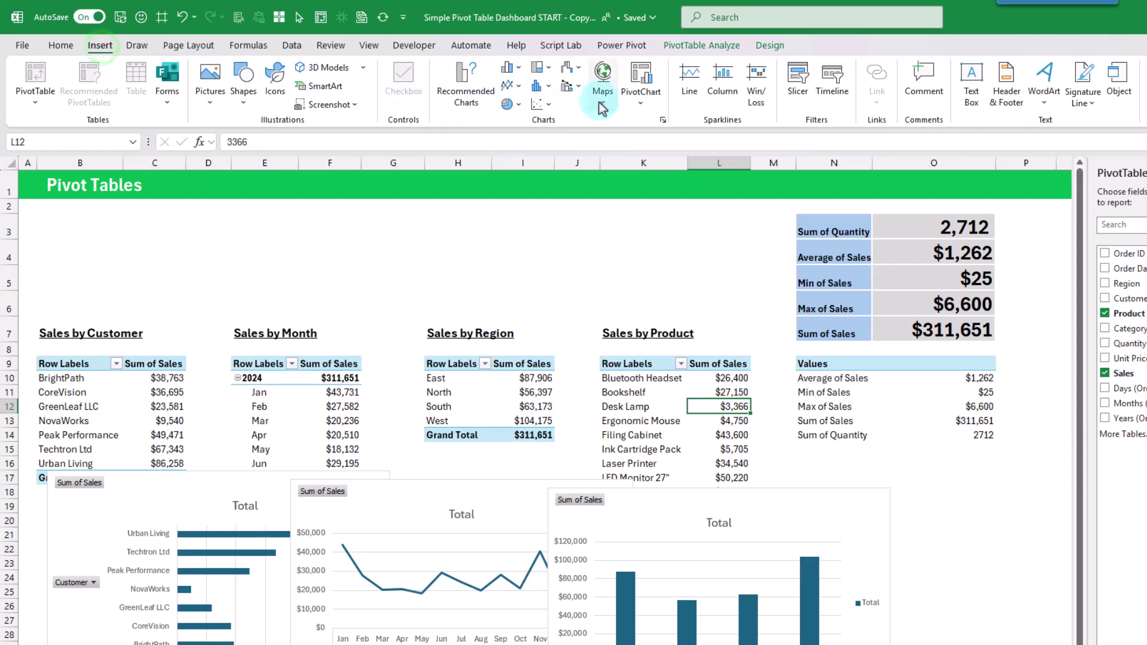
{"action": "left_click", "coordinate": [641, 102]}
{"action": "left_click", "coordinate": [650, 129]}
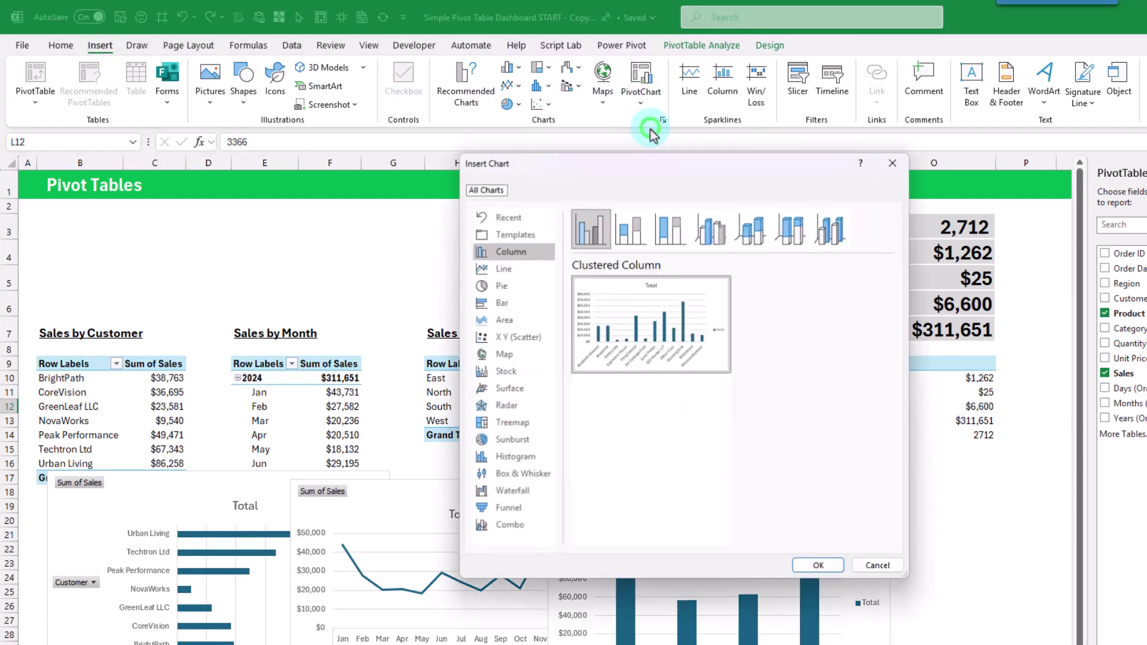
{"action": "left_click", "coordinate": [530, 304]}
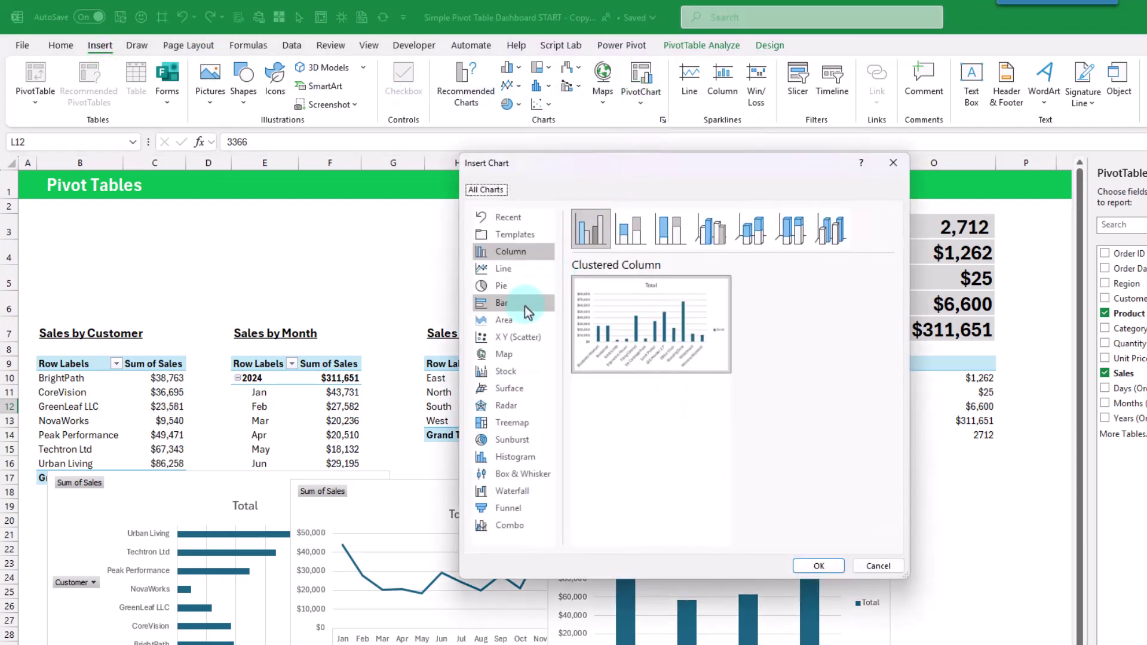
{"action": "left_click", "coordinate": [807, 567]}
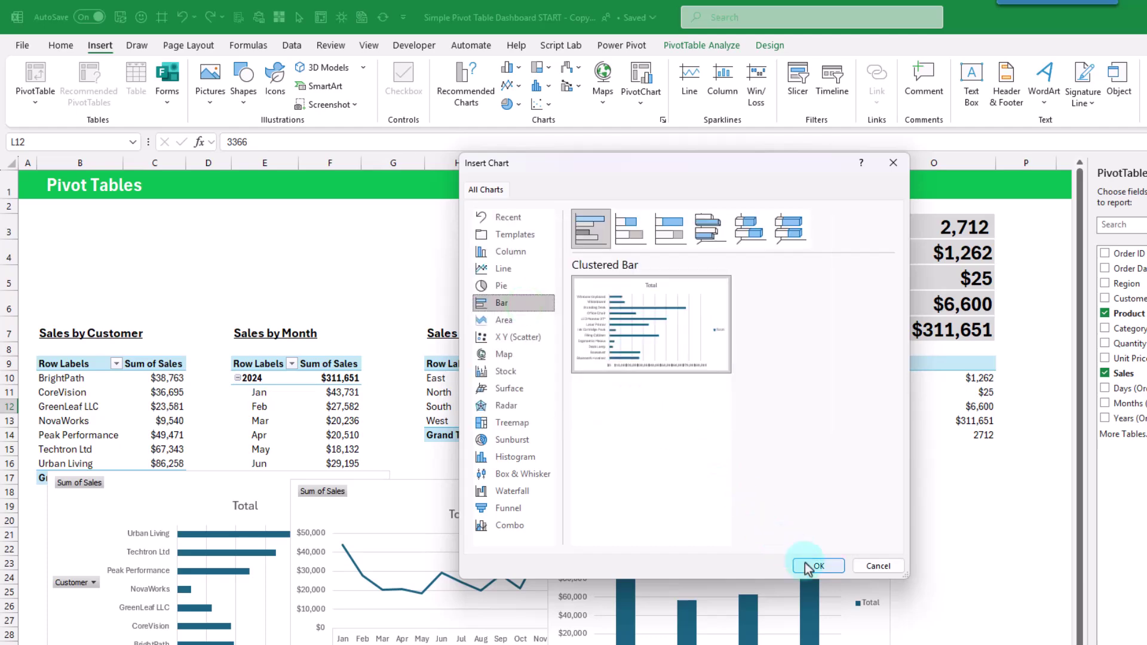
{"action": "left_click_drag", "start_coordinate": [658, 343], "coordinate": [949, 494]}
Step: Select all four pivot charts and move them from the Pivot Tables sheet to cell B3 of the Dashboard sheet
{"action": "left_click", "coordinate": [955, 495]}
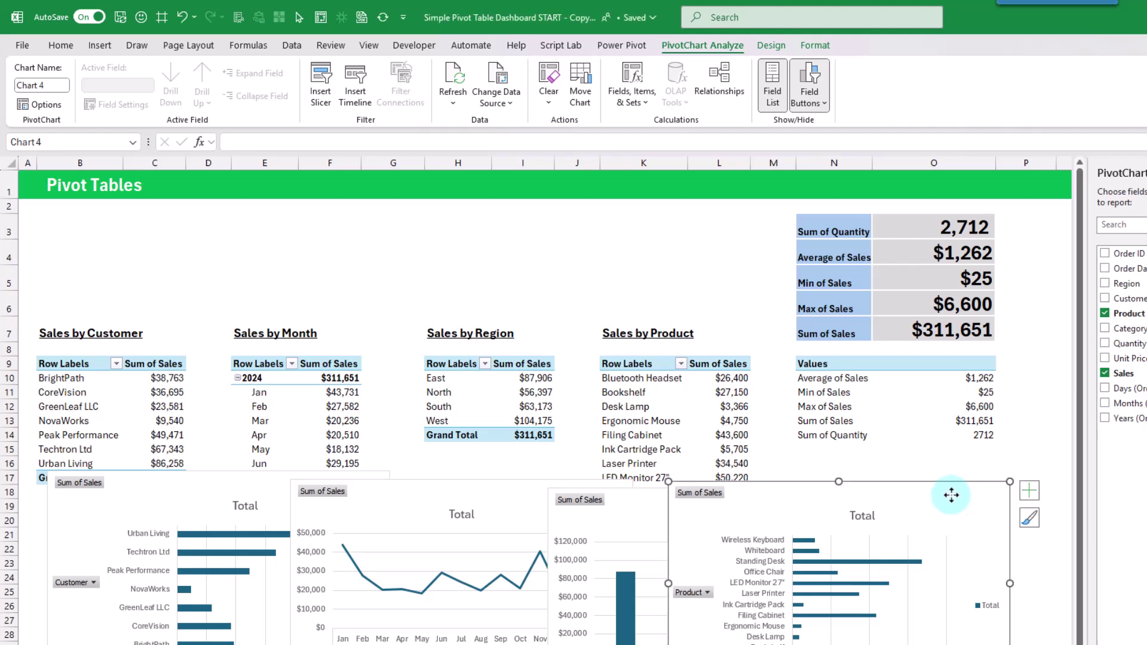
{"action": "left_click", "coordinate": [628, 511], "text": "ctrl"}
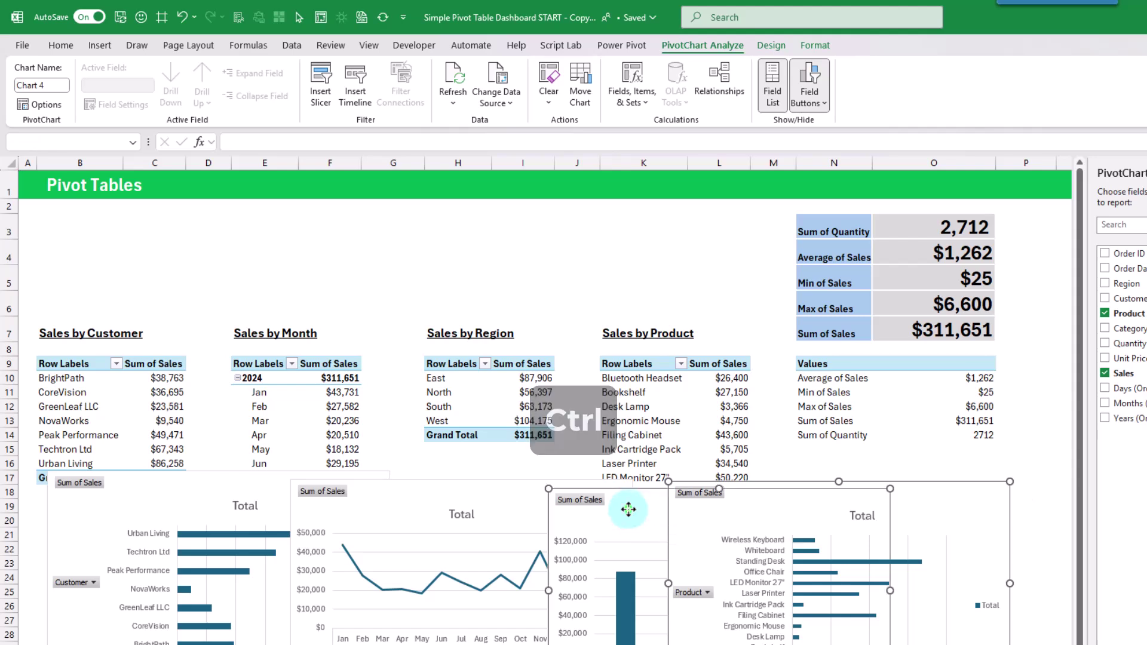
{"action": "left_click", "coordinate": [462, 494], "text": "ctrl"}
{"action": "left_click", "coordinate": [194, 482], "text": "ctrl"}
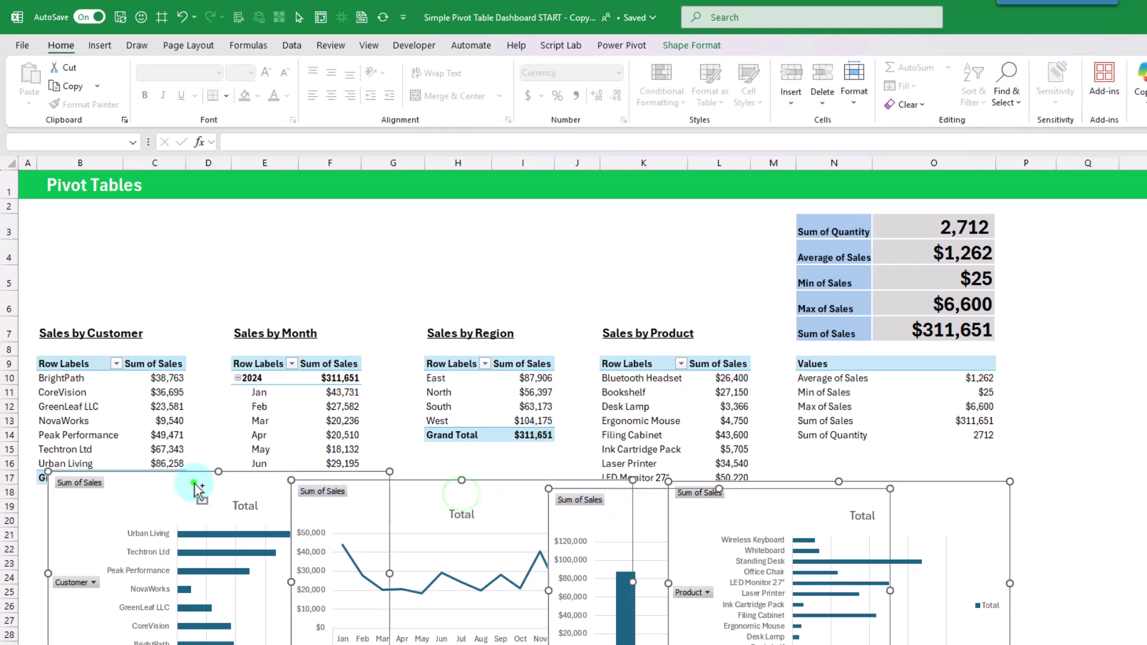
{"action": "key", "text": "ctrl+x"}
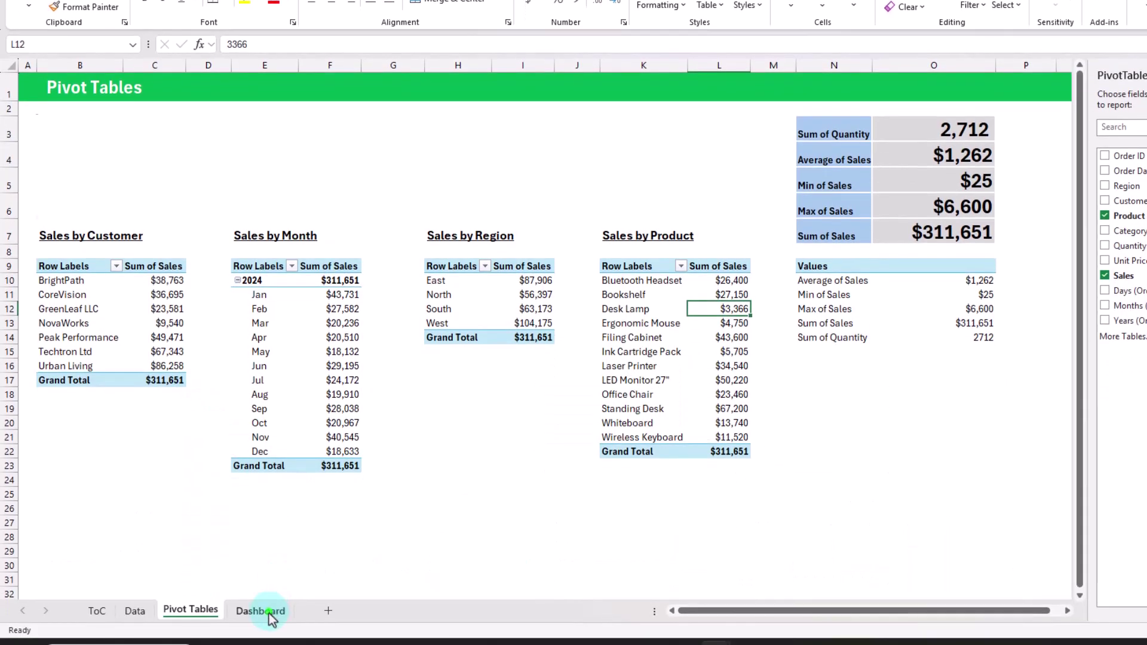
{"action": "left_click", "coordinate": [268, 614]}
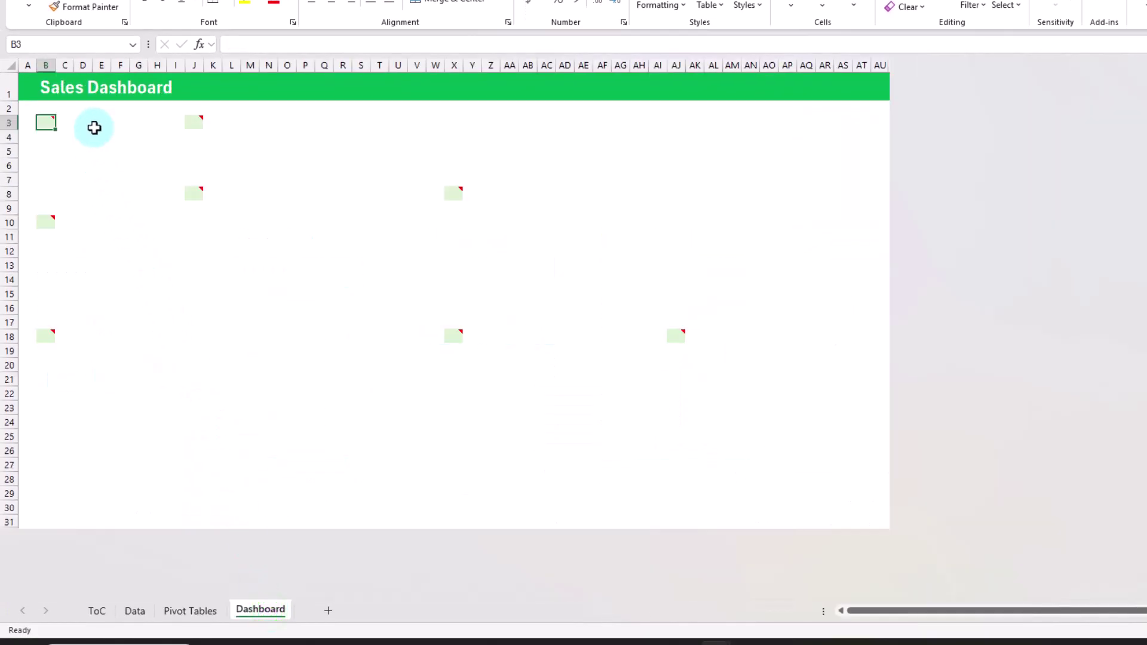
{"action": "key", "text": "ctrl+v"}
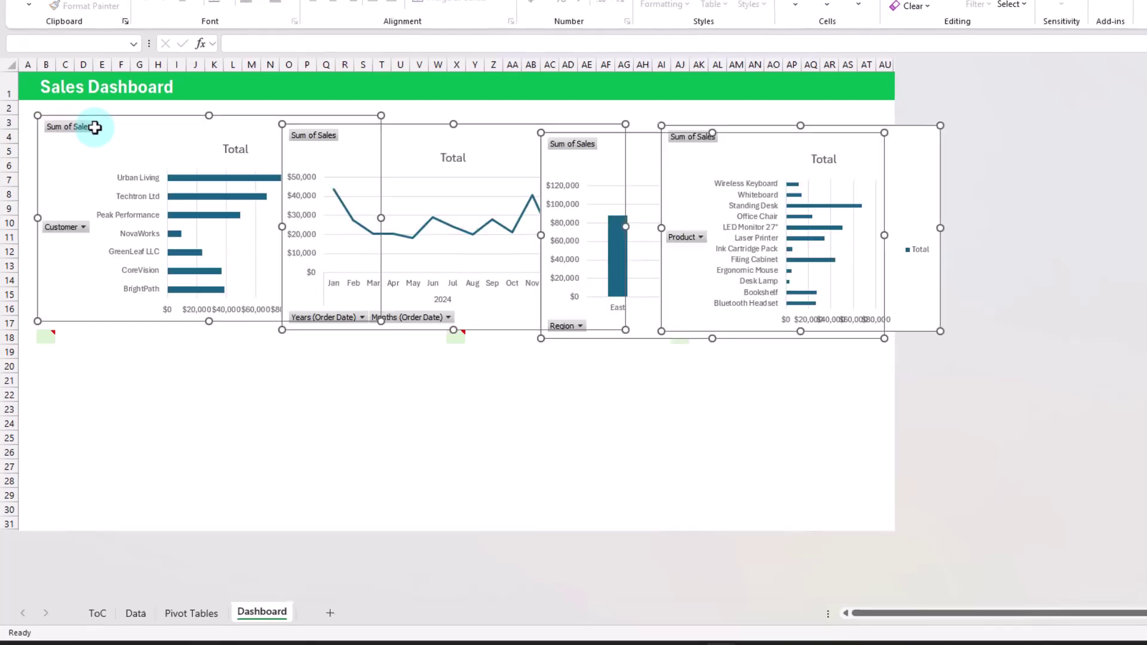
Step: Deselect the pasted group and move the product, region and customer charts individually to the lower part of the dashboard
{"action": "left_click", "coordinate": [319, 377]}
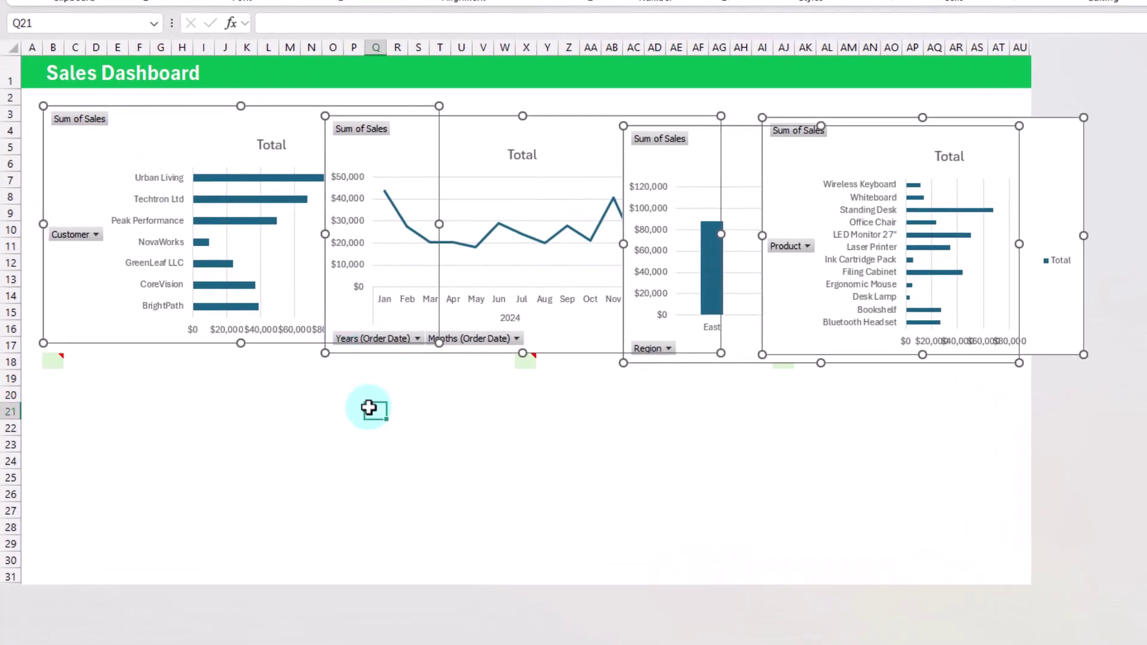
{"action": "left_click", "coordinate": [794, 174]}
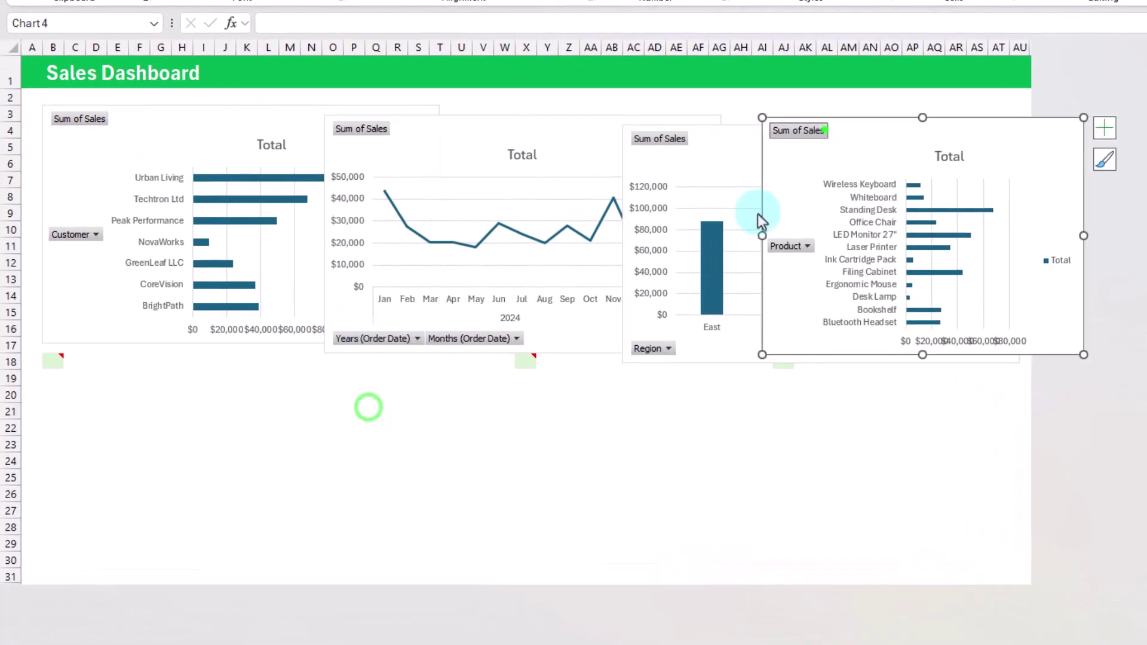
{"action": "left_click_drag", "start_coordinate": [870, 128], "coordinate": [248, 376]}
{"action": "left_click_drag", "start_coordinate": [727, 136], "coordinate": [367, 356]}
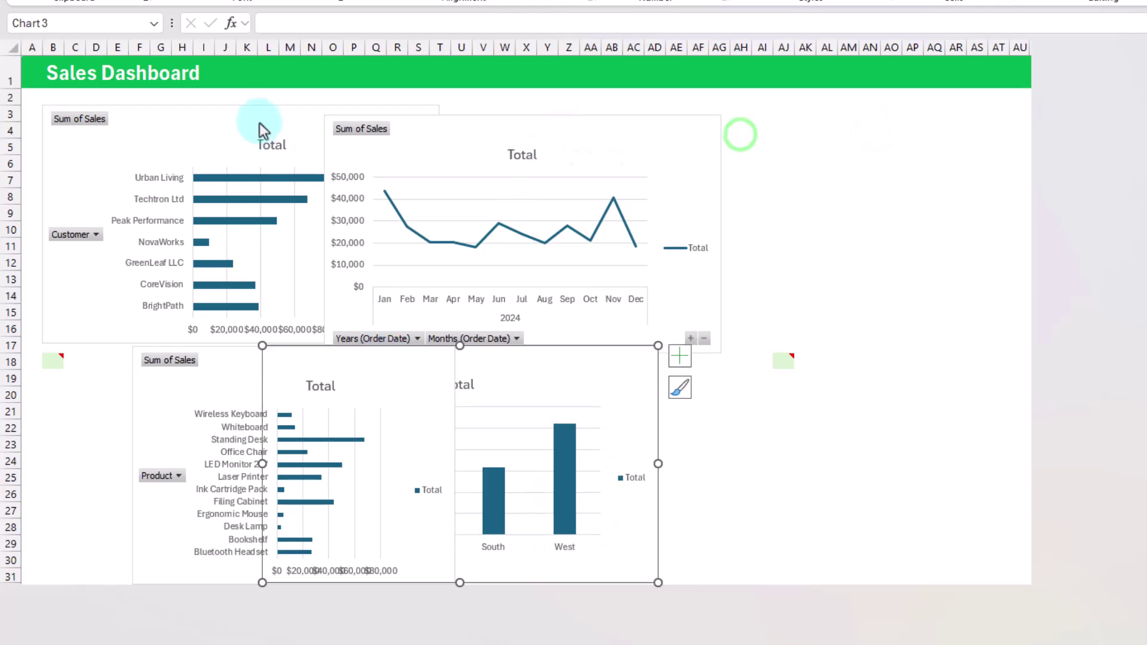
{"action": "left_click_drag", "start_coordinate": [259, 126], "coordinate": [173, 347]}
Step: Place the monthly line chart at marker cell X8 and resize it into a wide, short chart reaching about column AT
{"action": "left_click_drag", "start_coordinate": [500, 122], "coordinate": [694, 195]}
{"action": "left_click_drag", "start_coordinate": [916, 425], "coordinate": [969, 311]}
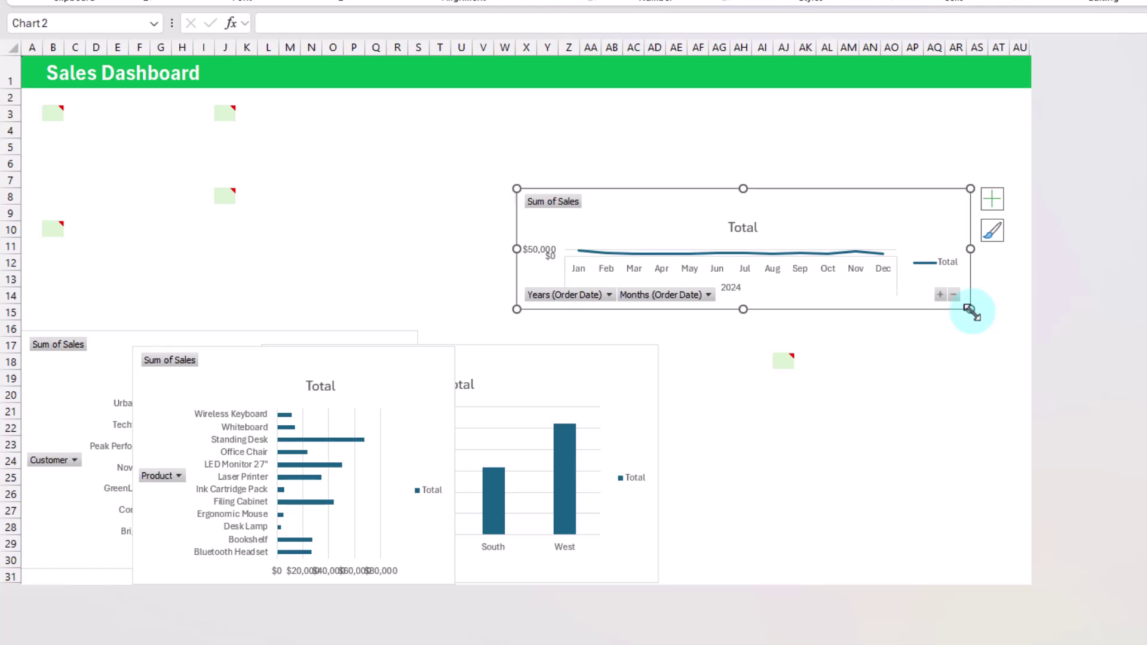
{"action": "left_click_drag", "start_coordinate": [971, 309], "coordinate": [1004, 317]}
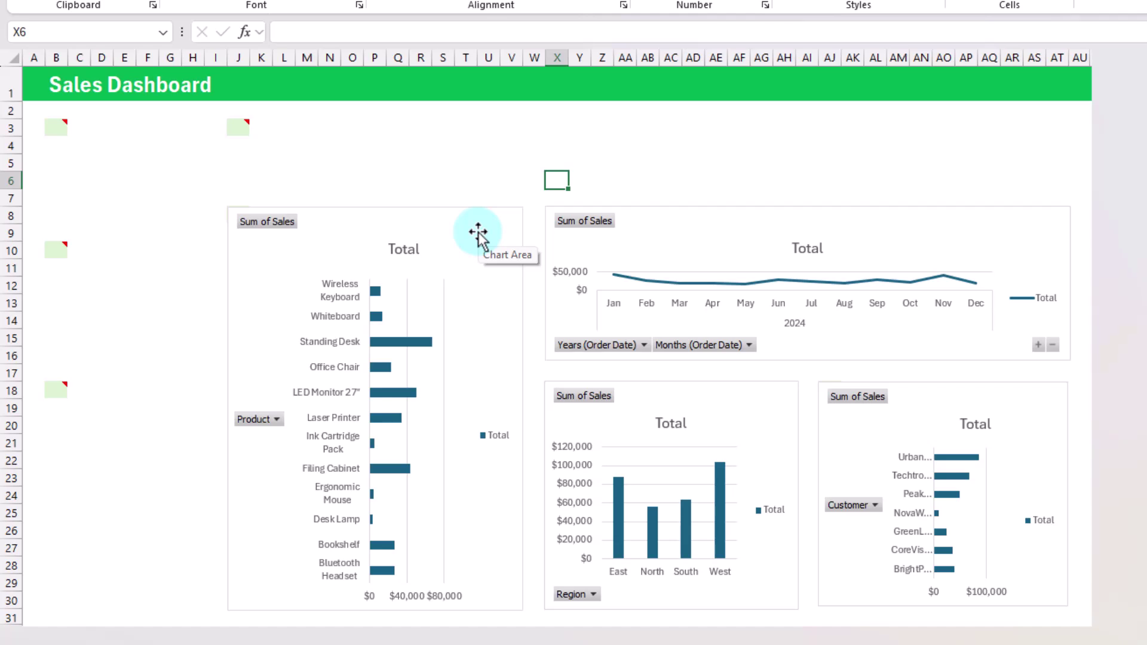
Step: Sort the product chart's Product field in descending order by Sum of Sales
{"action": "left_click", "coordinate": [275, 420]}
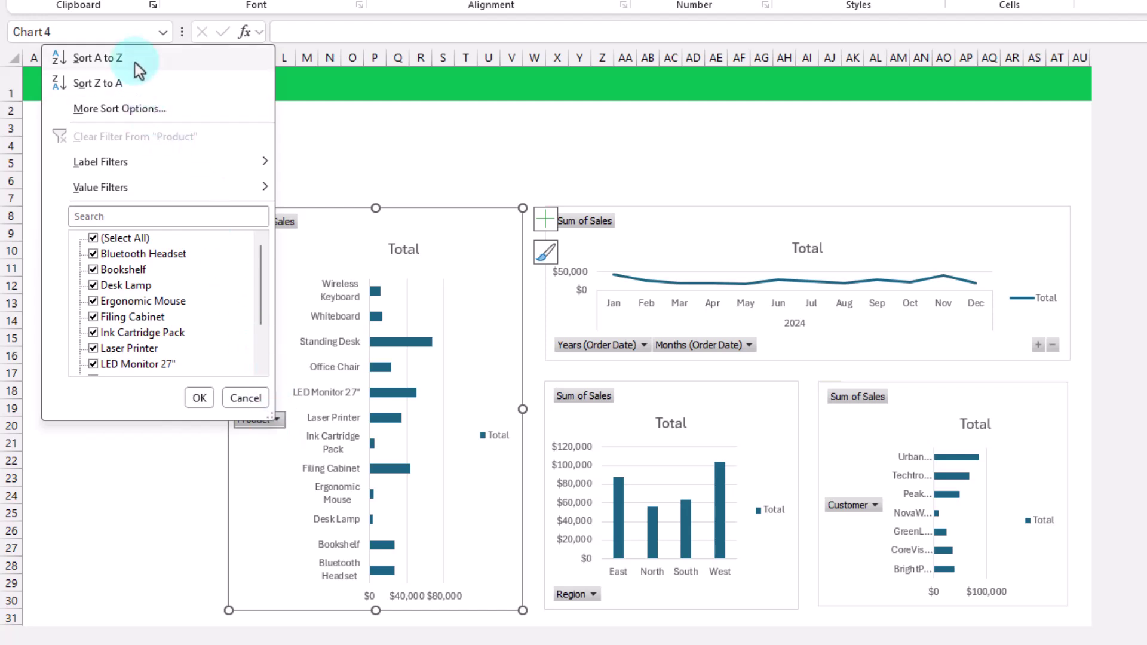
{"action": "left_click", "coordinate": [143, 108]}
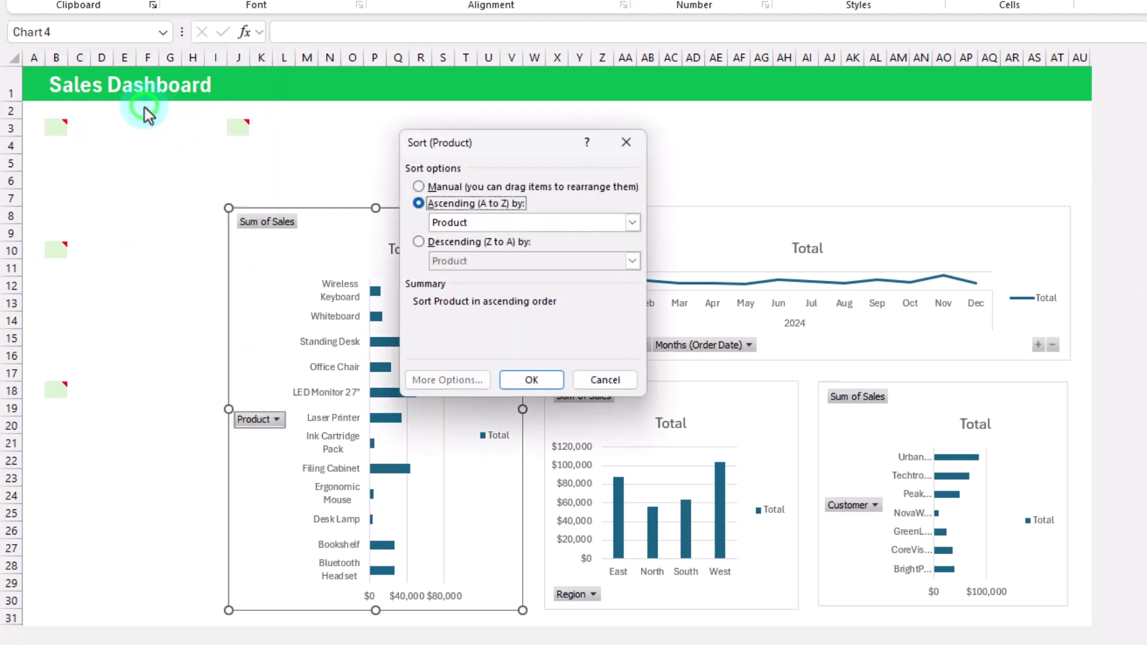
{"action": "left_click", "coordinate": [419, 242]}
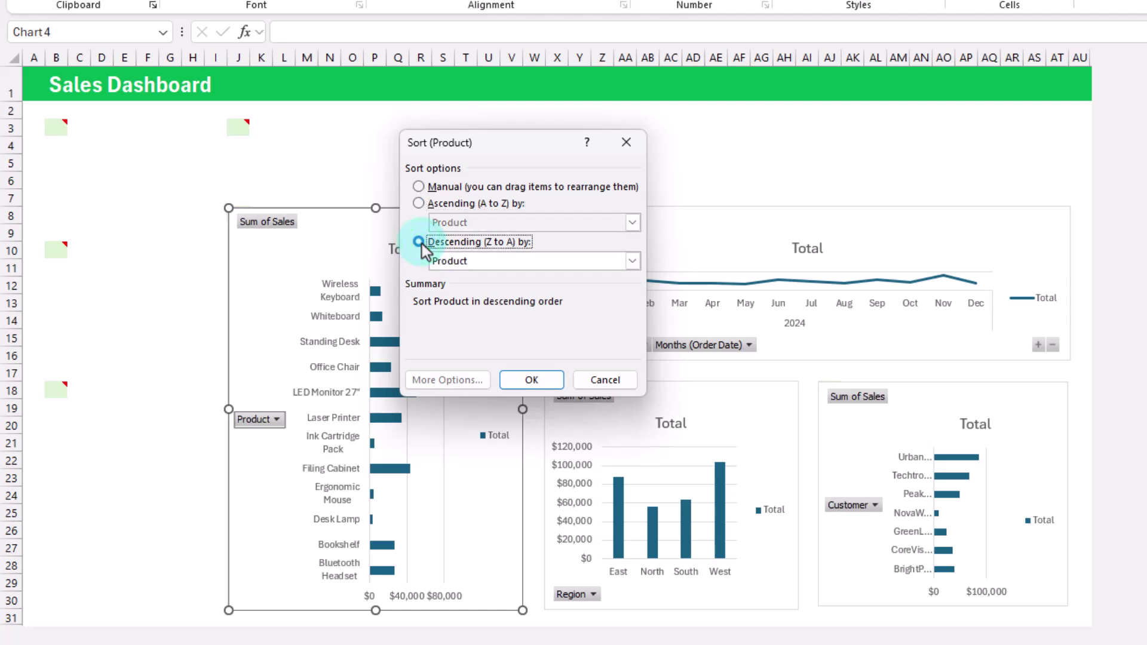
{"action": "left_click", "coordinate": [485, 261]}
{"action": "left_click", "coordinate": [487, 288]}
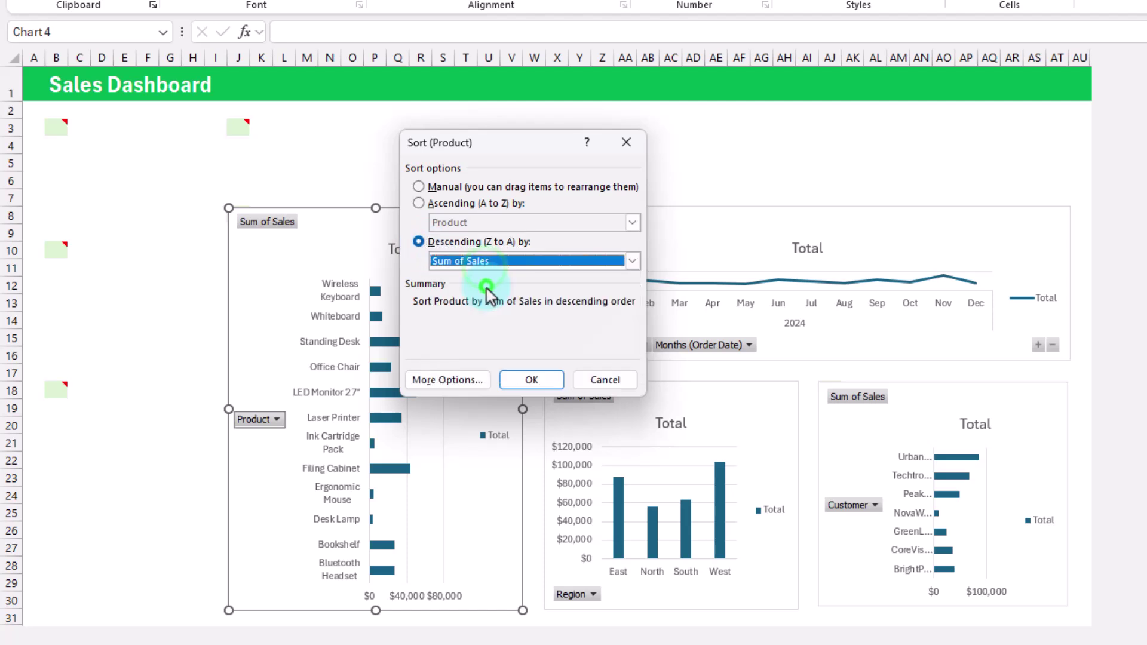
{"action": "left_click", "coordinate": [531, 380]}
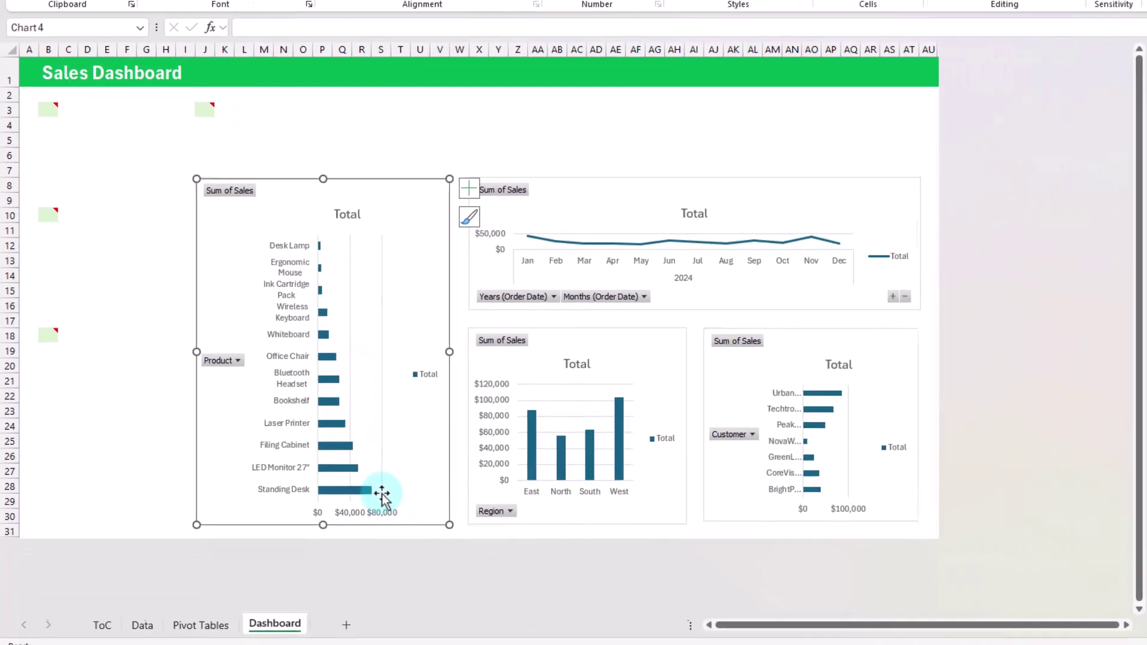
Step: Check the product order in the Sales by Product pivot table on the Pivot Tables sheet, and return to the Dashboard sheet
{"action": "left_click", "coordinate": [200, 628]}
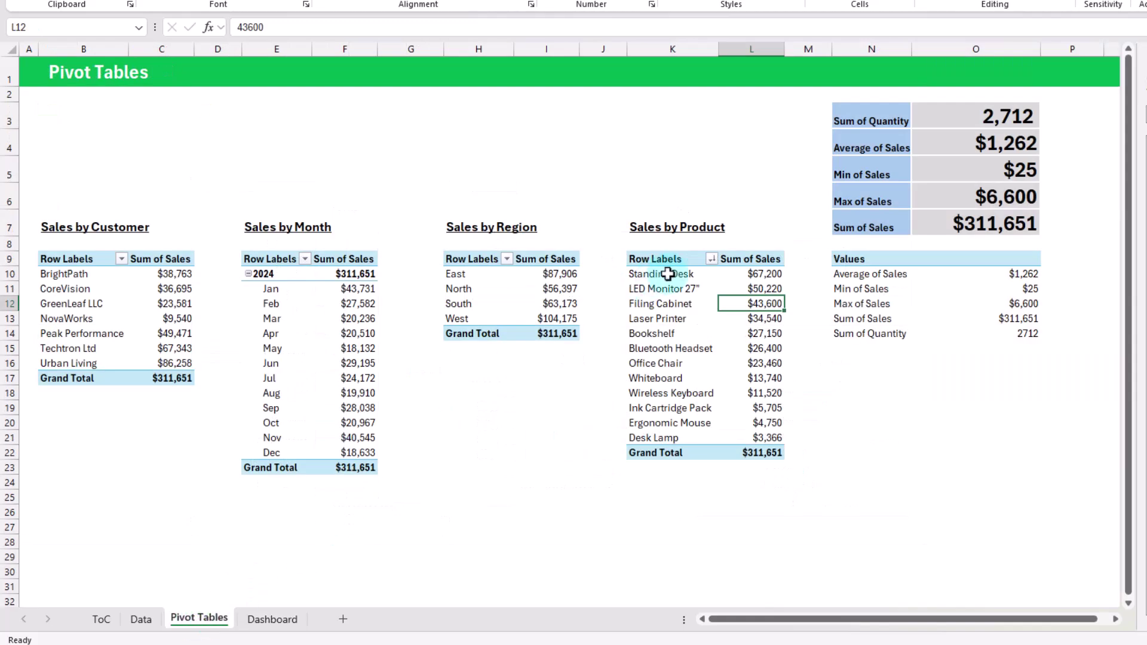
{"action": "left_click", "coordinate": [772, 275]}
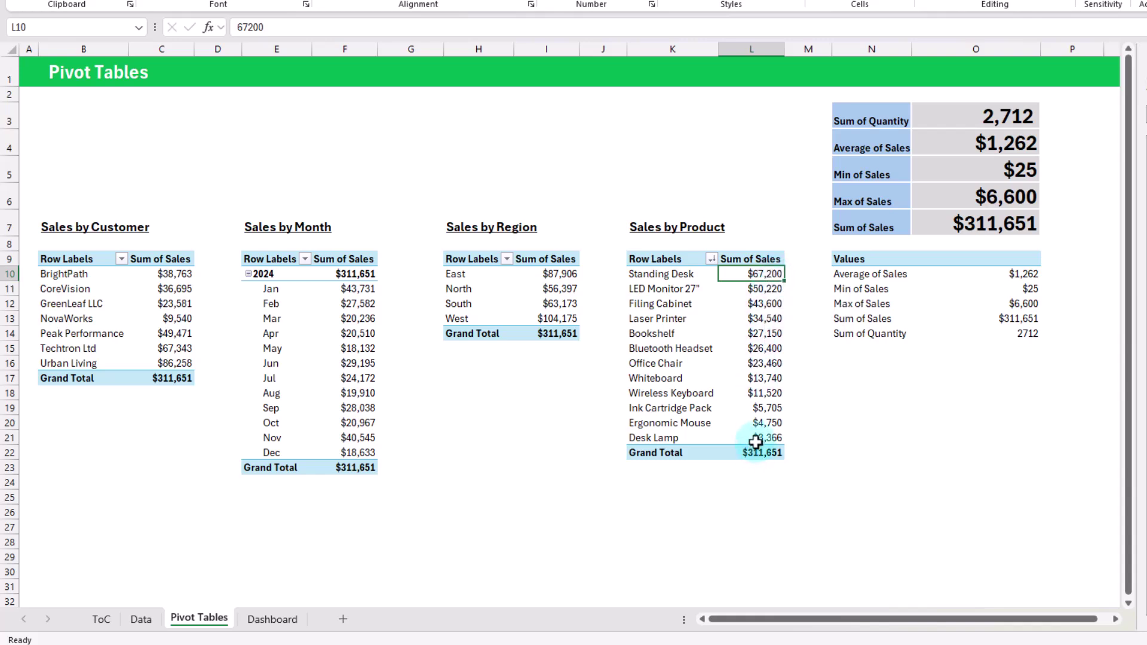
{"action": "left_click", "coordinate": [270, 621]}
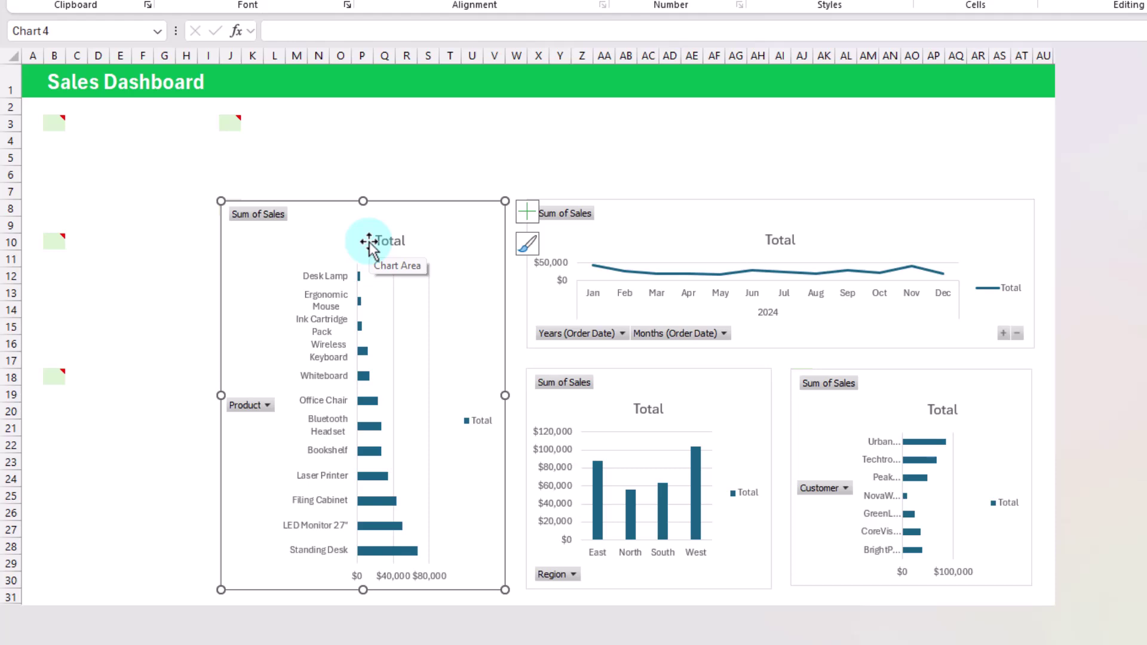
Step: Sort the product chart's Product field in ascending order by Sum of Sales
{"action": "left_click", "coordinate": [267, 406]}
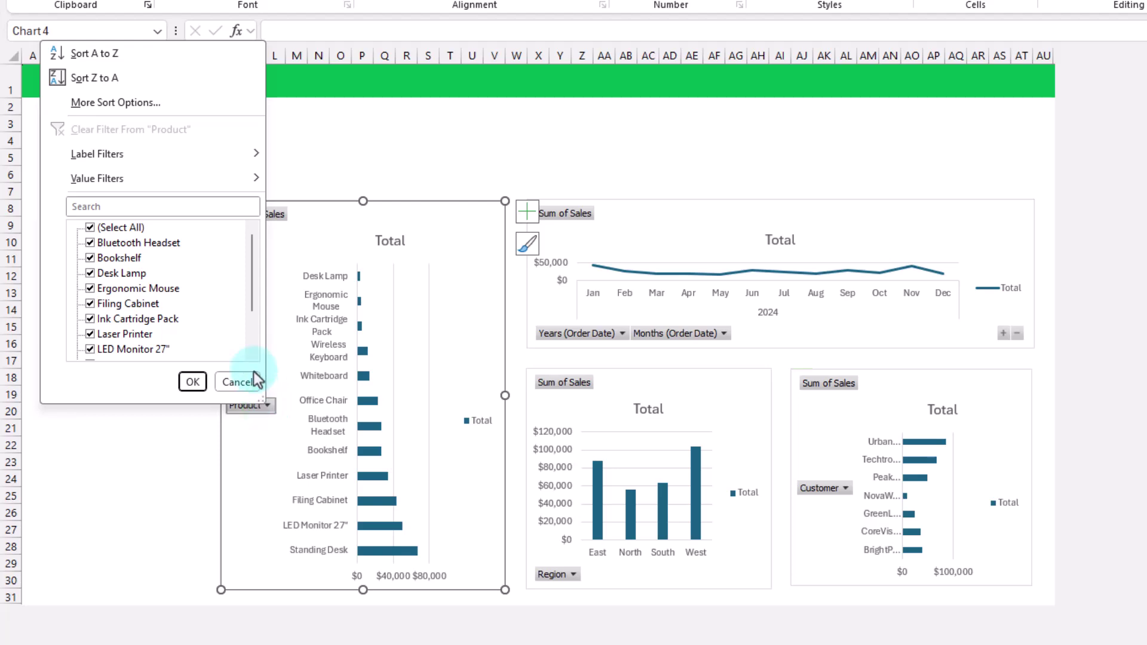
{"action": "left_click", "coordinate": [123, 103]}
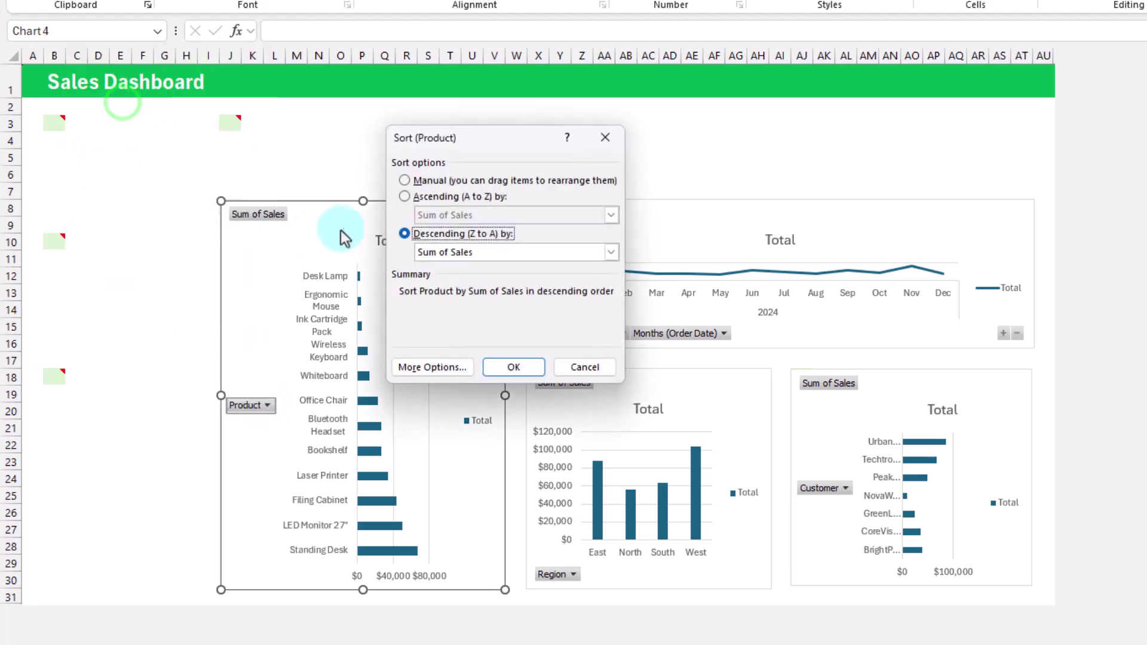
{"action": "left_click", "coordinate": [406, 197]}
{"action": "left_click", "coordinate": [472, 216]}
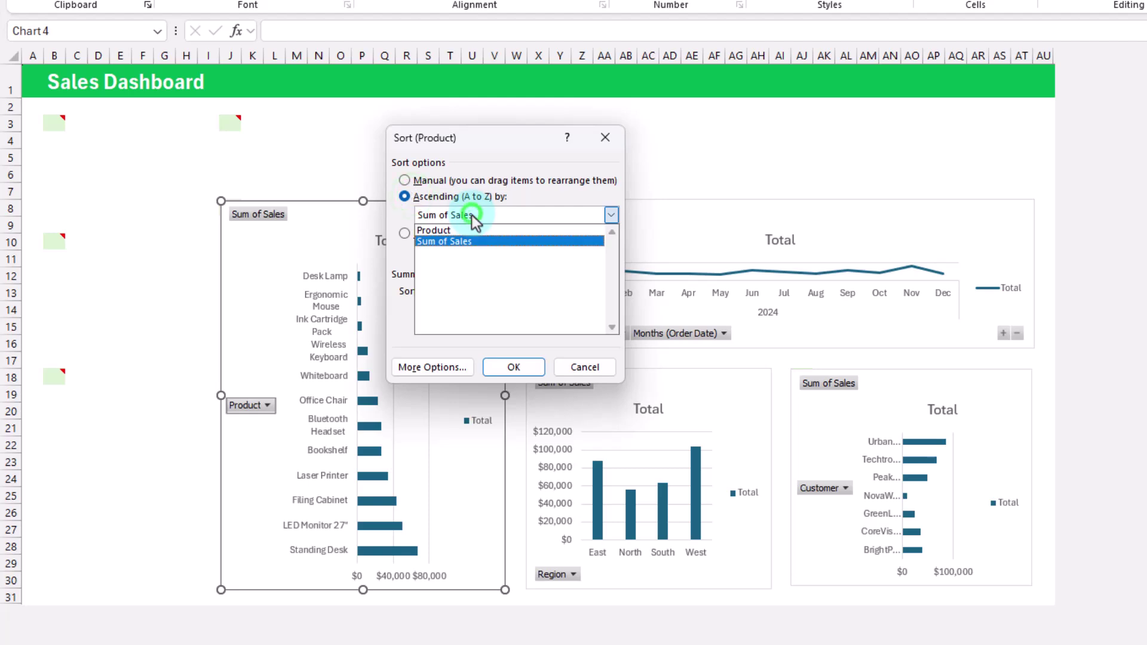
{"action": "left_click", "coordinate": [472, 215]}
{"action": "left_click", "coordinate": [532, 365]}
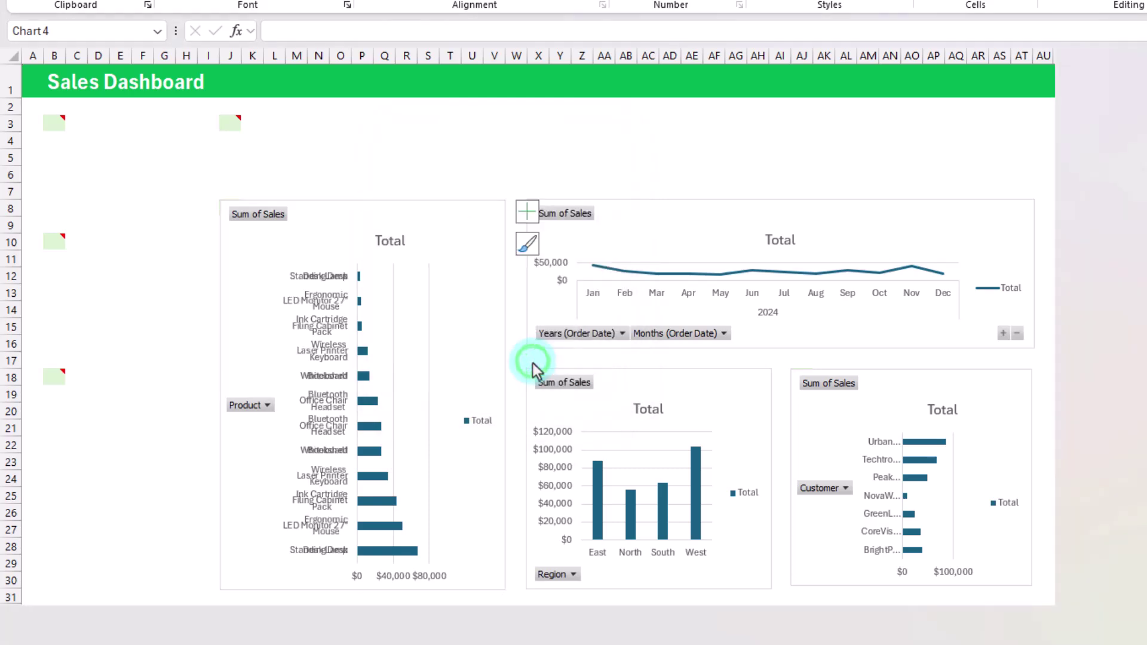
{"action": "mouse_move", "coordinate": [395, 296]}
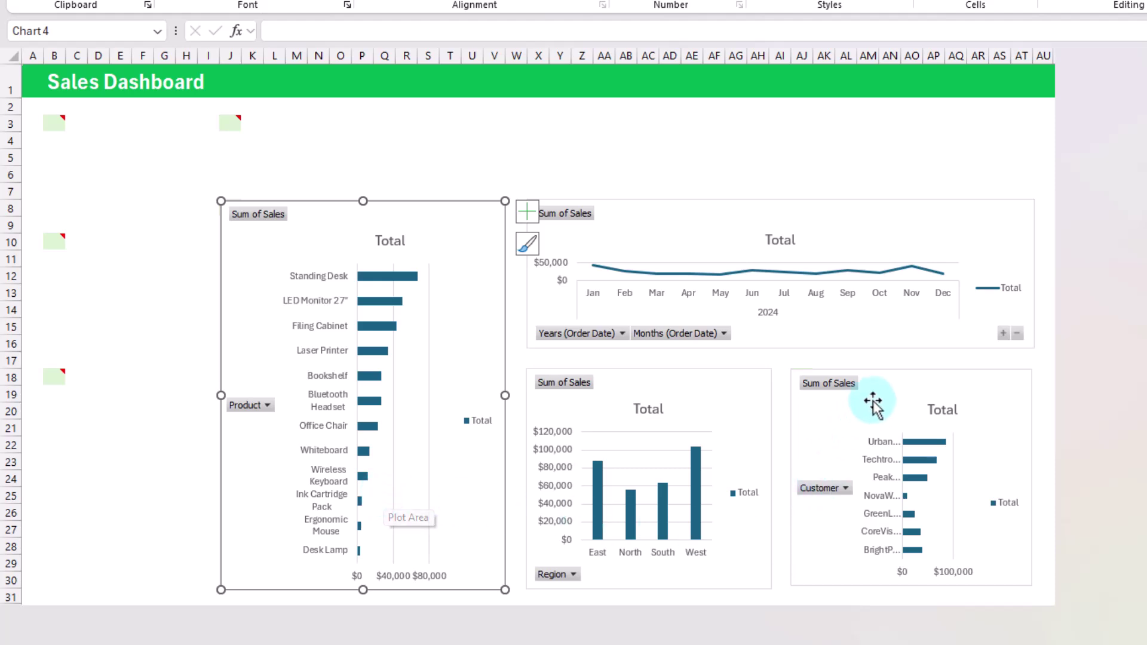
Step: Sort the customer chart's Customer field in ascending order by Sum of Sales
{"action": "left_click", "coordinate": [841, 493]}
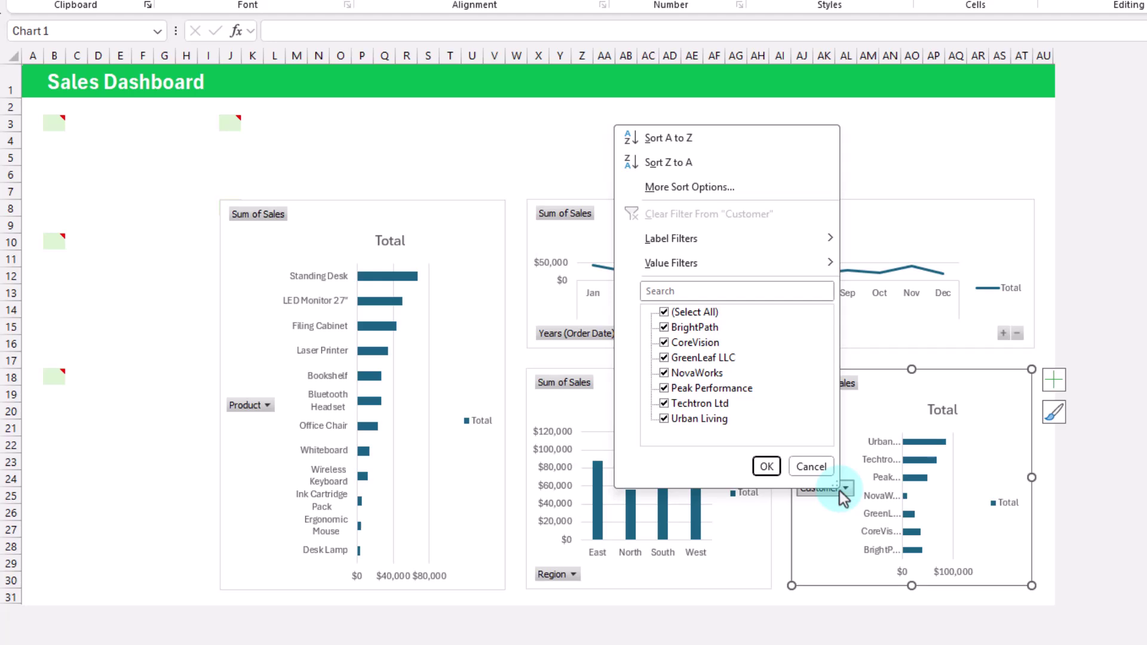
{"action": "left_click", "coordinate": [700, 189]}
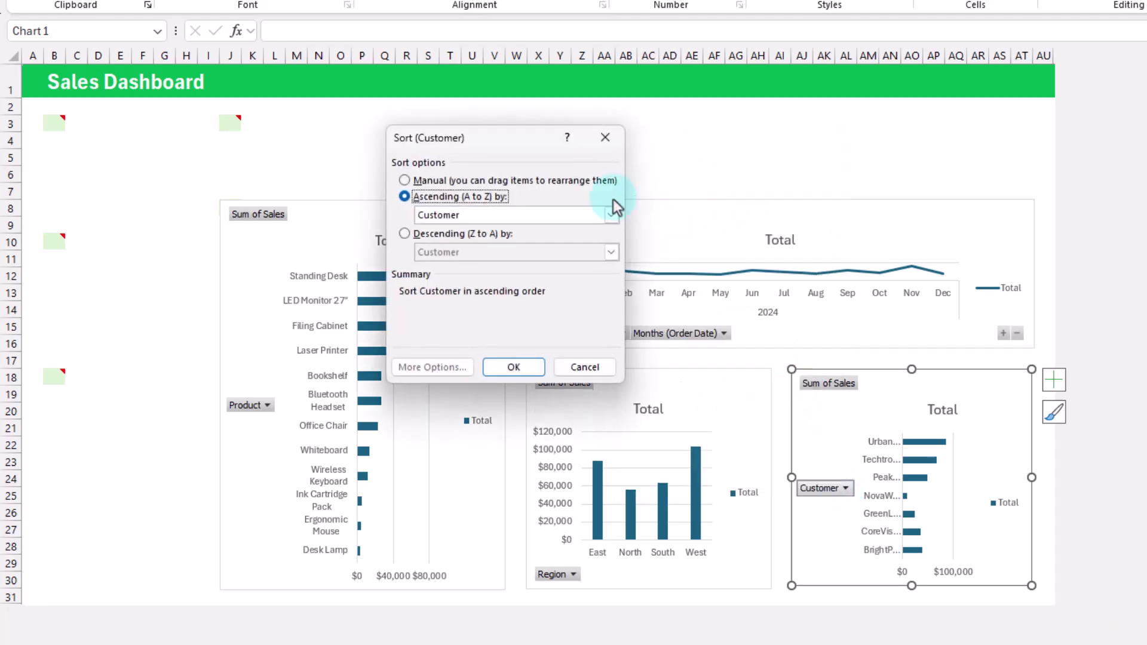
{"action": "left_click", "coordinate": [461, 214]}
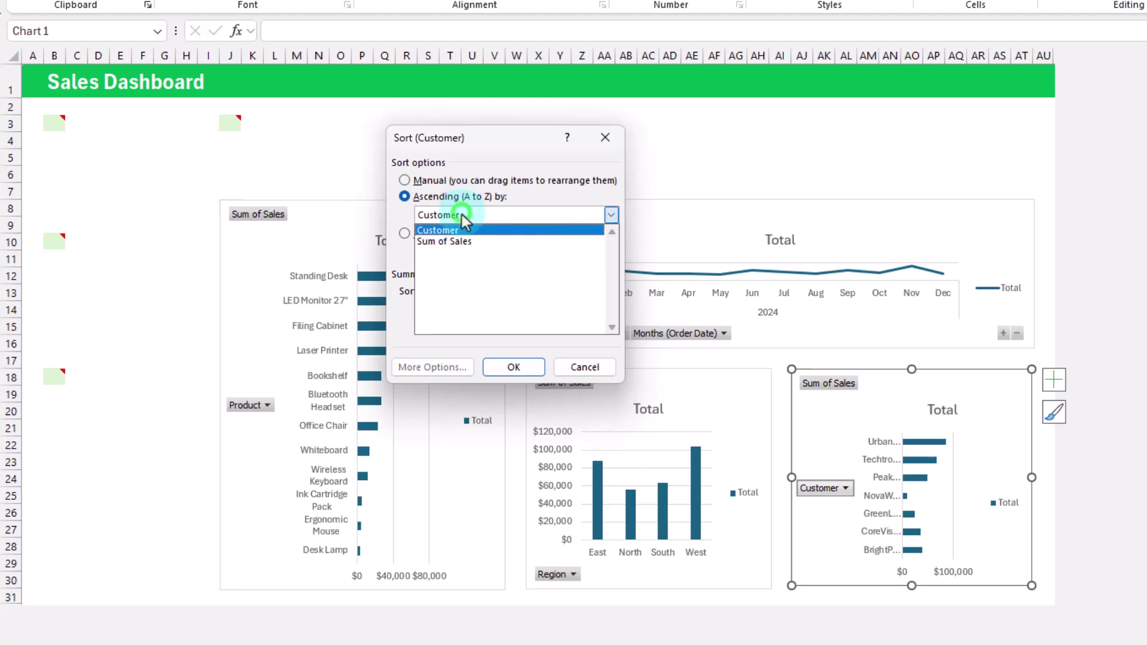
{"action": "left_click", "coordinate": [467, 236]}
{"action": "left_click", "coordinate": [513, 367]}
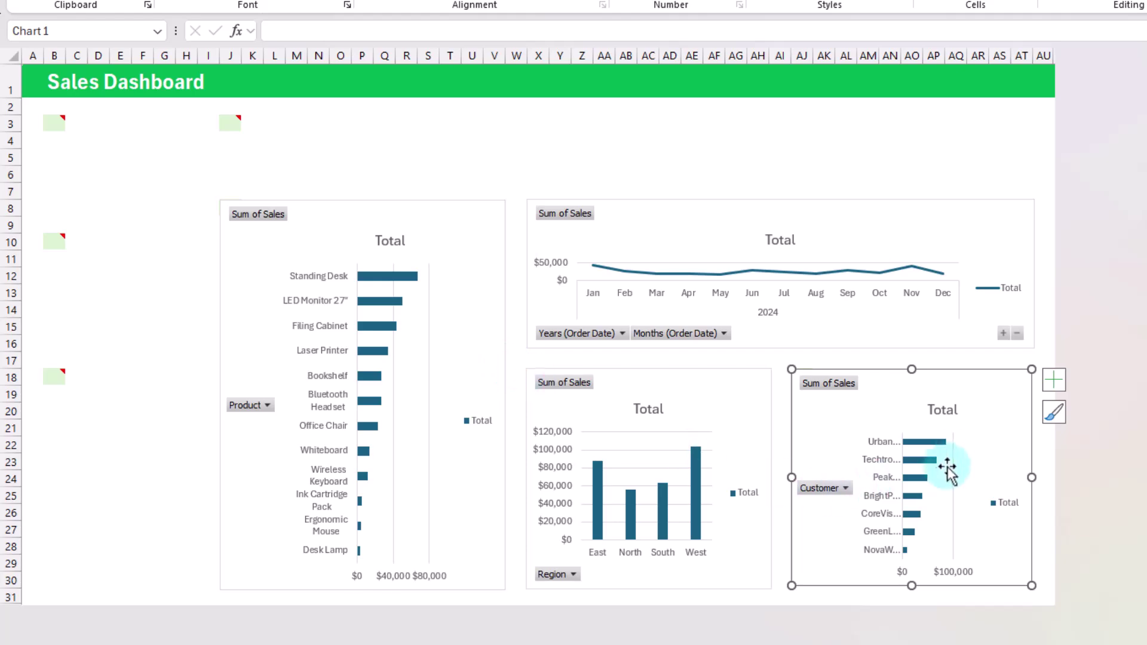
{"action": "mouse_move", "coordinate": [944, 445]}
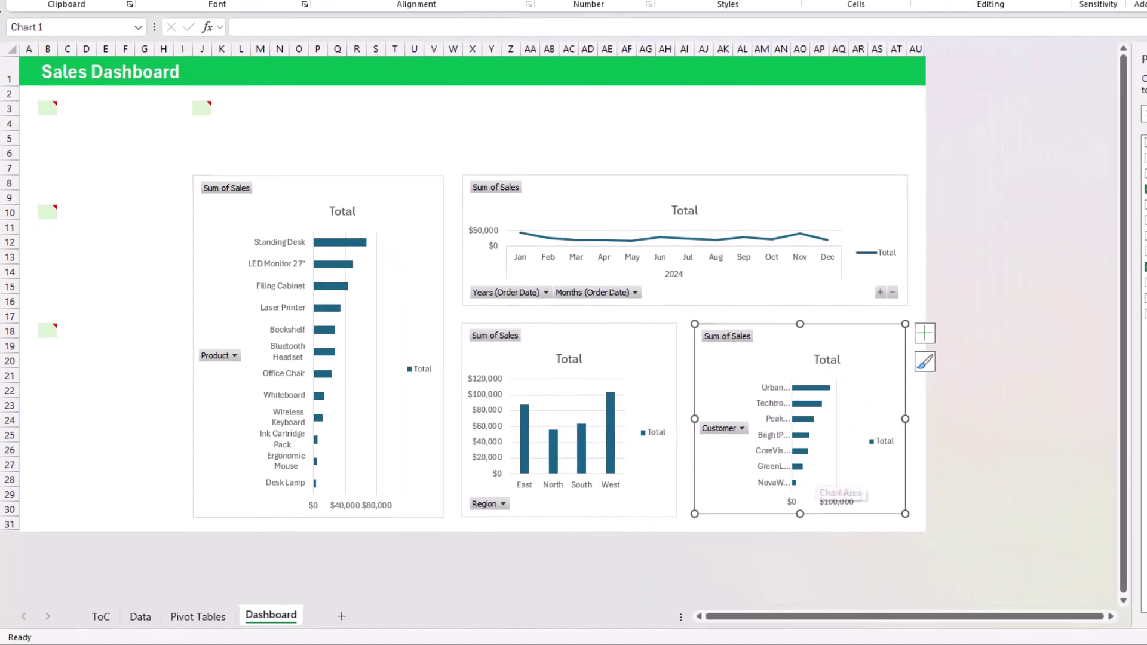
Step: Check the customer order in the Sales by Customer pivot table on the Pivot Tables sheet and open its additional sort options
{"action": "left_click", "coordinate": [198, 616]}
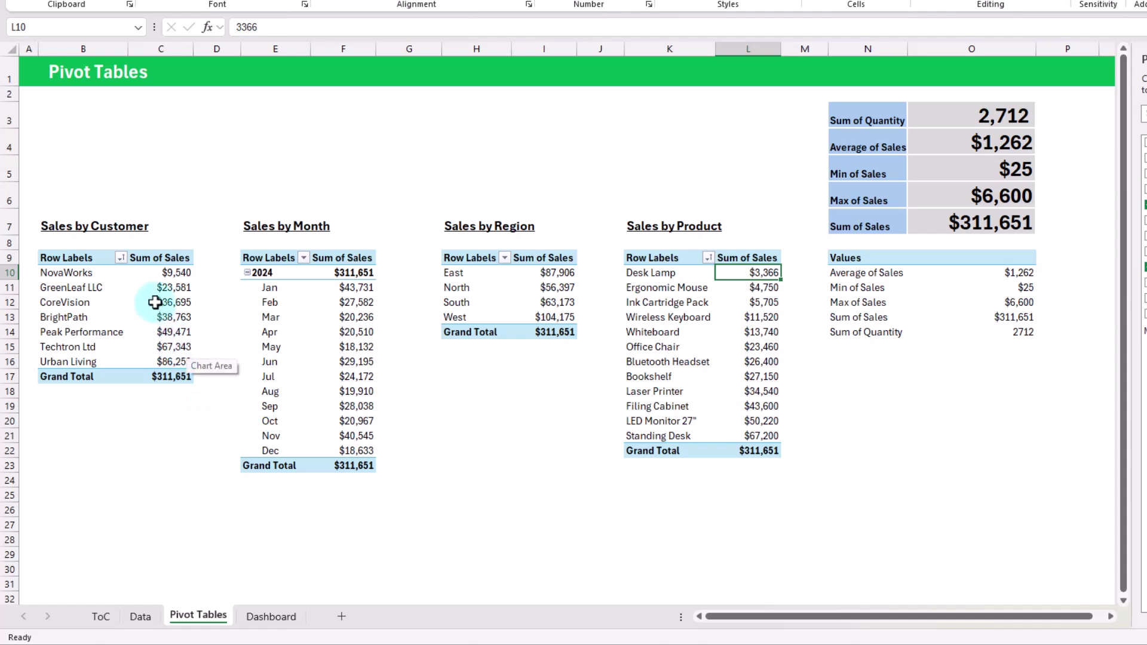
{"action": "left_click", "coordinate": [166, 349]}
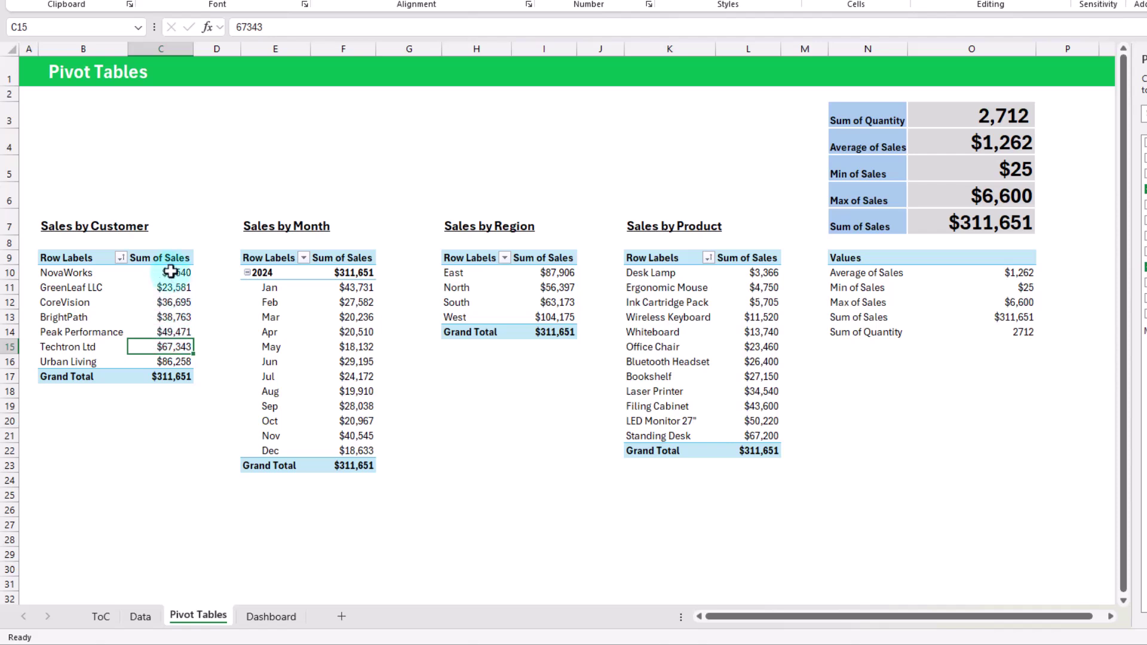
{"action": "mouse_move", "coordinate": [171, 271]}
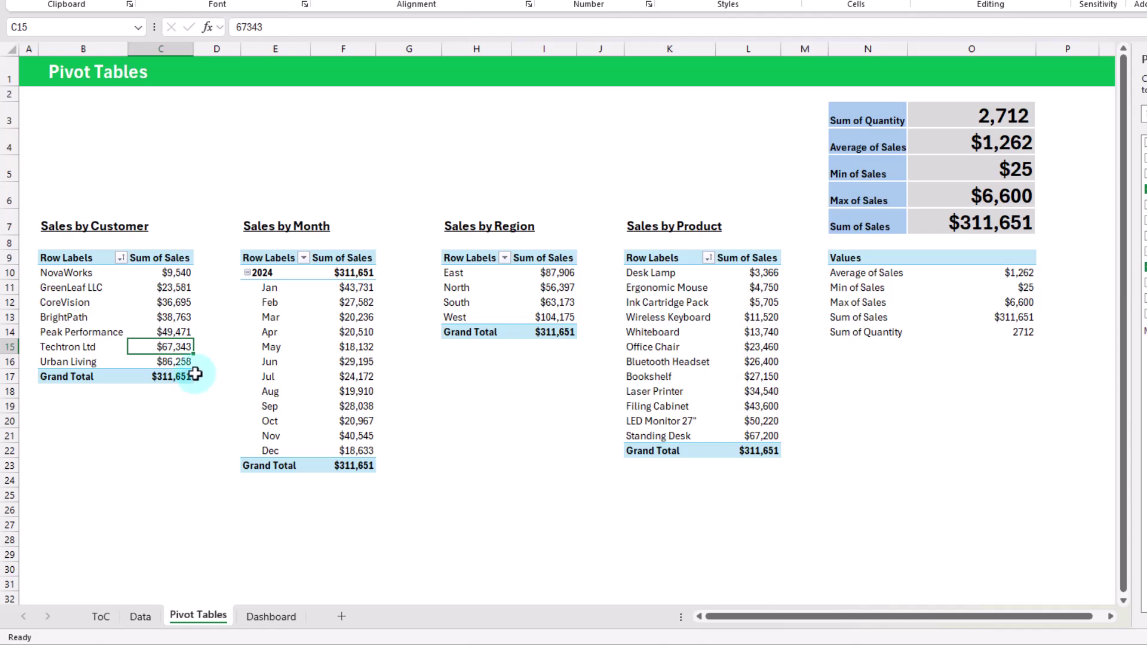
{"action": "left_click", "coordinate": [122, 258]}
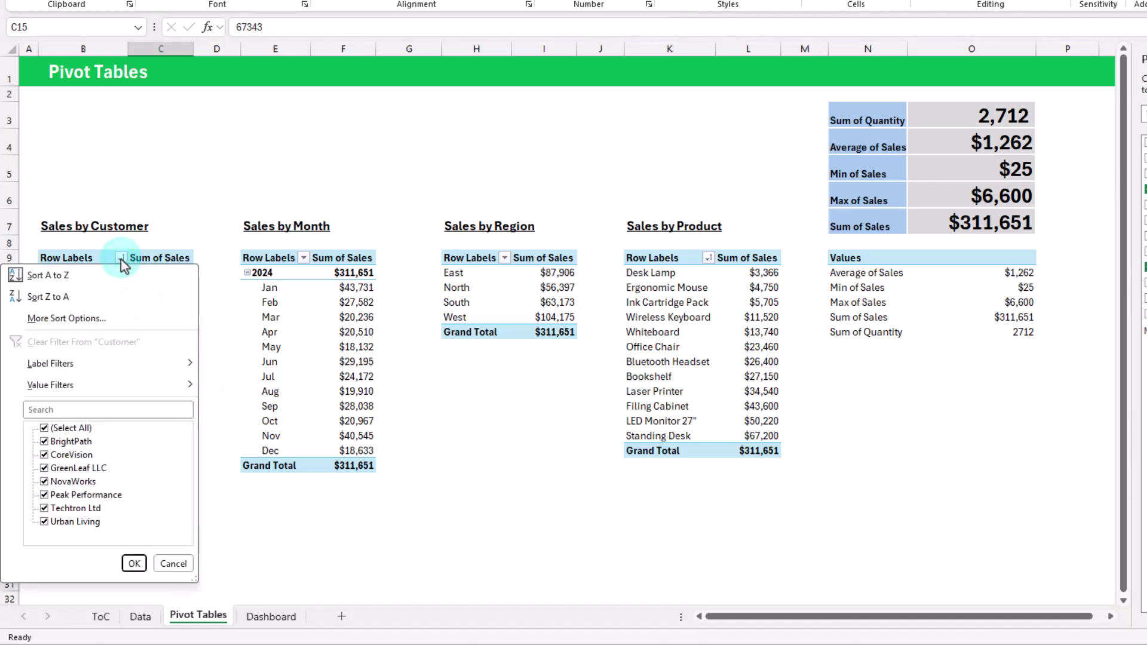
{"action": "left_click", "coordinate": [84, 319]}
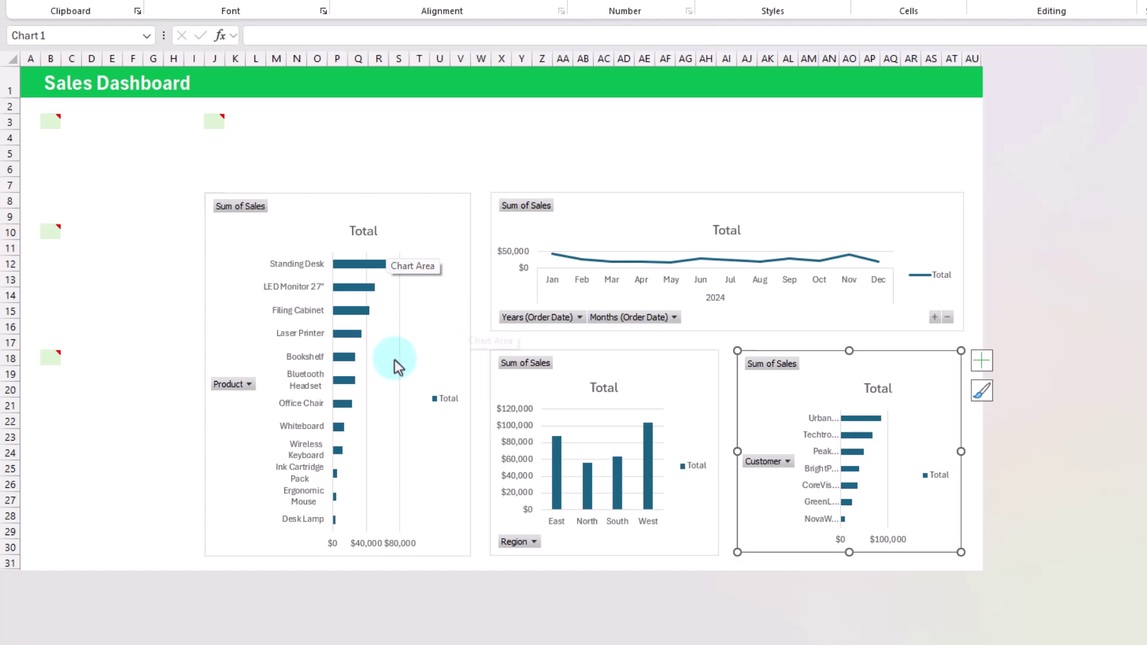
Step: Hide all field buttons on the product, region, customer and monthly charts on the Dashboard sheet
{"action": "right_click", "coordinate": [235, 385]}
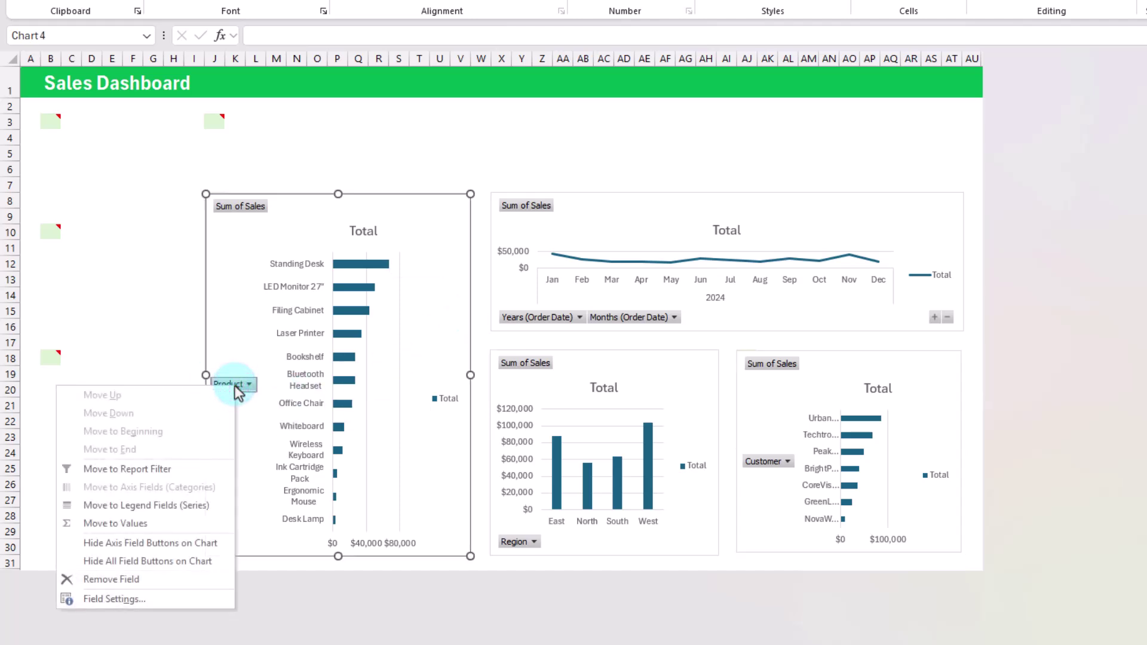
{"action": "left_click", "coordinate": [157, 568]}
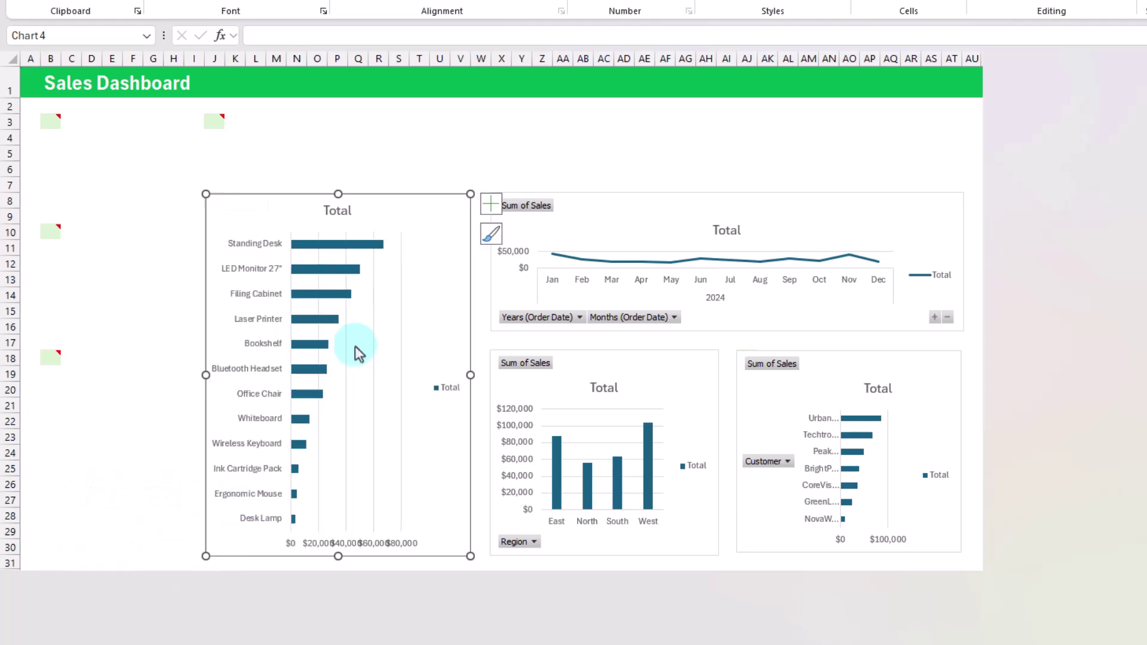
{"action": "right_click", "coordinate": [526, 361]}
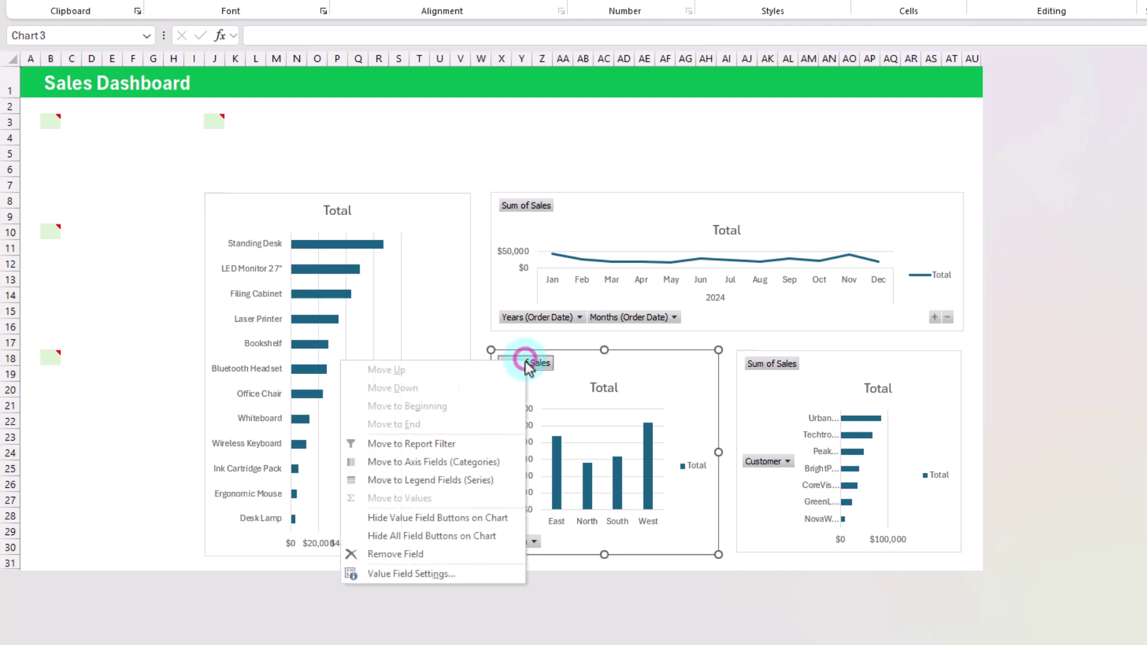
{"action": "left_click", "coordinate": [449, 534]}
{"action": "right_click", "coordinate": [775, 362]}
{"action": "left_click", "coordinate": [686, 531]}
{"action": "right_click", "coordinate": [583, 314]}
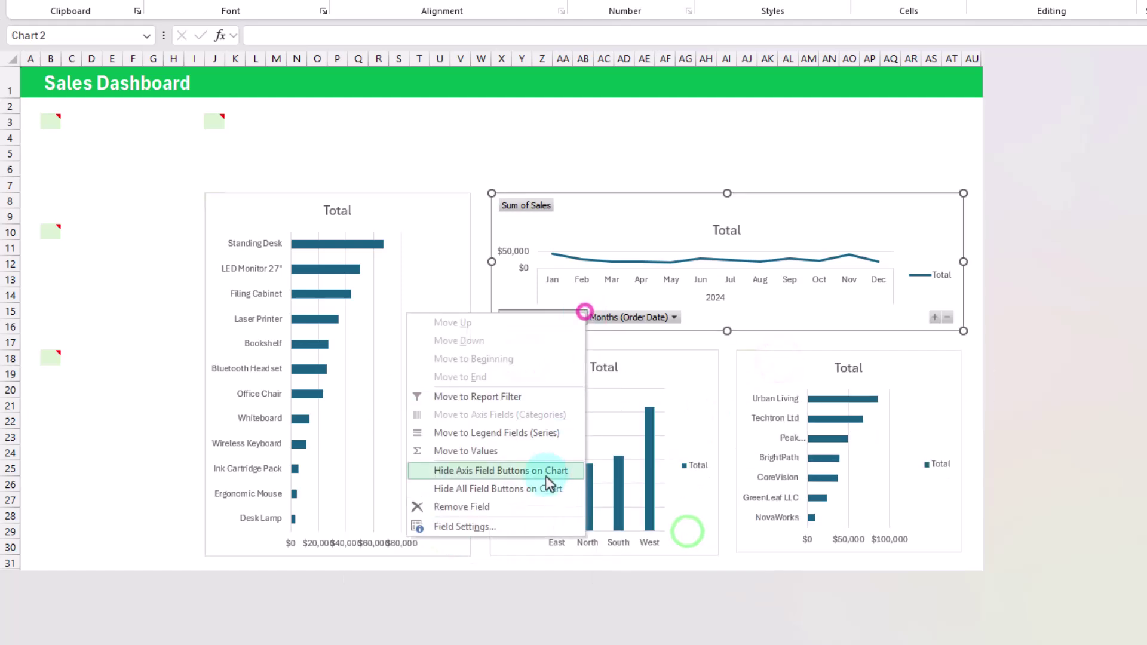
{"action": "left_click", "coordinate": [541, 487]}
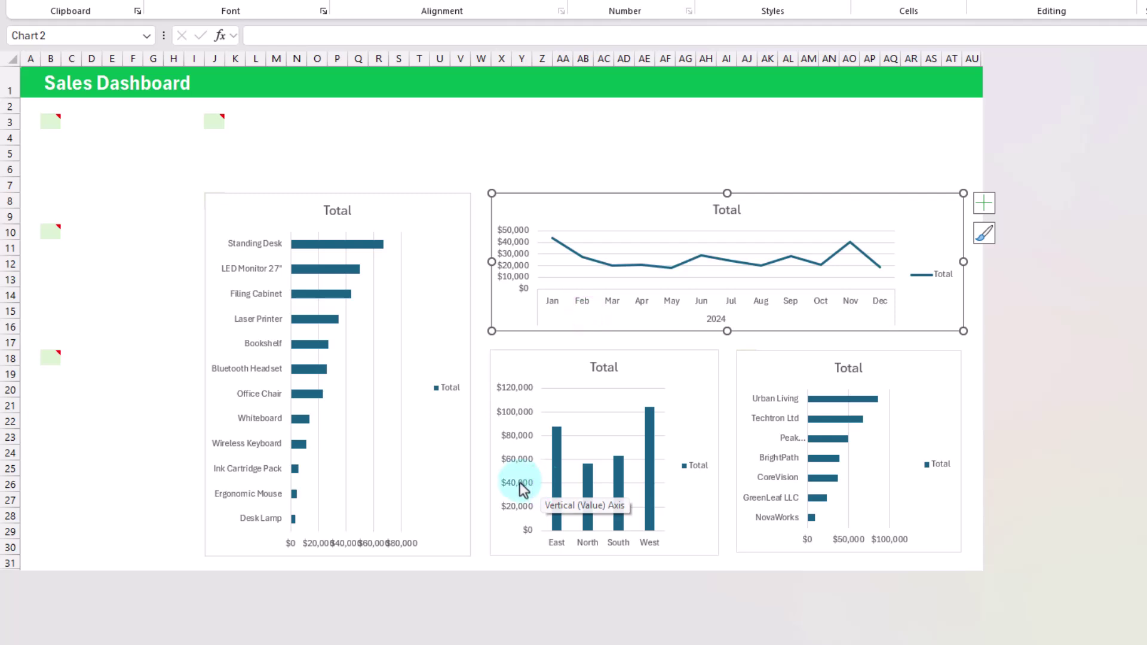
Step: Delete the Total legend from the product, region, customer and monthly charts
{"action": "left_click", "coordinate": [442, 391]}
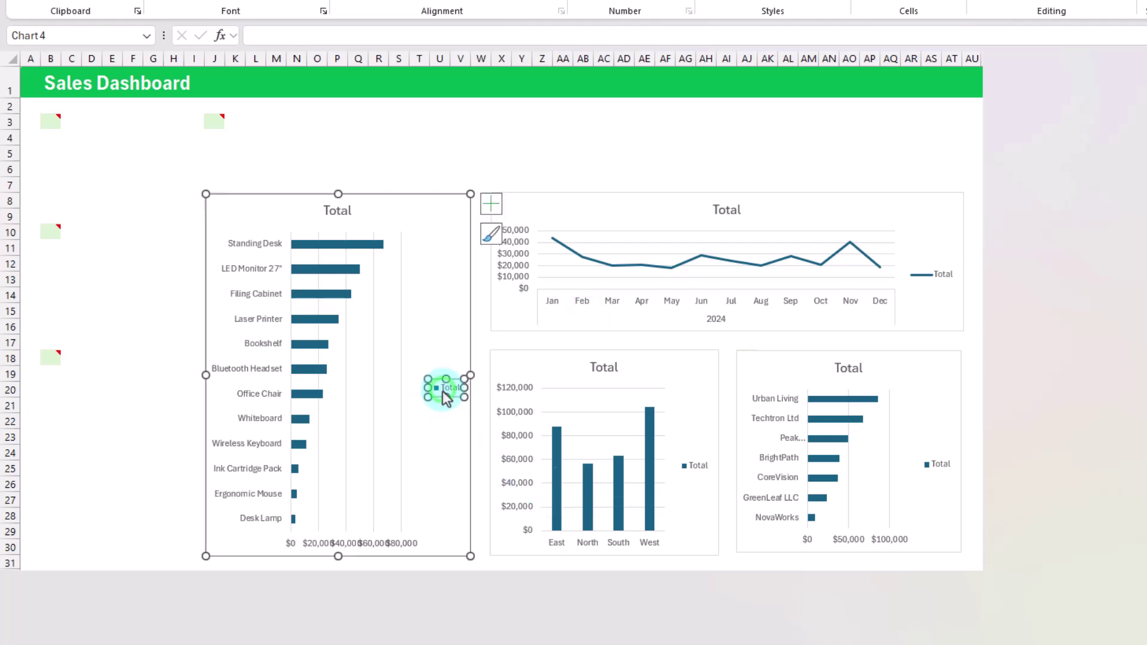
{"action": "key", "text": "Delete"}
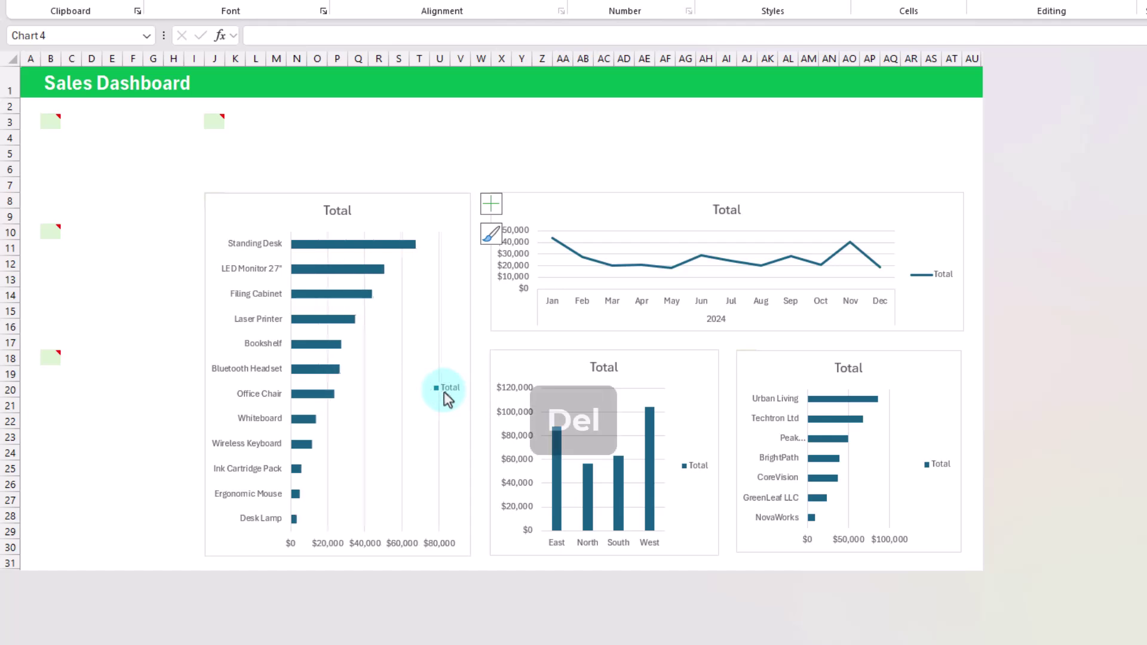
{"action": "left_click", "coordinate": [690, 465]}
{"action": "key", "text": "Delete"}
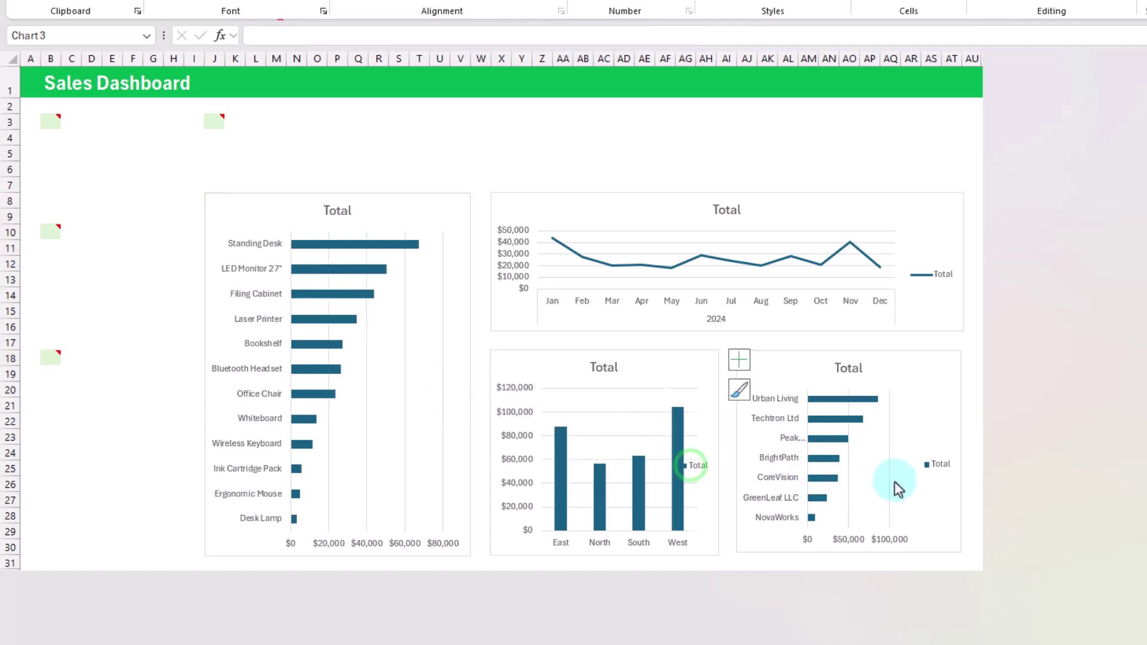
{"action": "left_click", "coordinate": [936, 466]}
{"action": "key", "text": "Delete"}
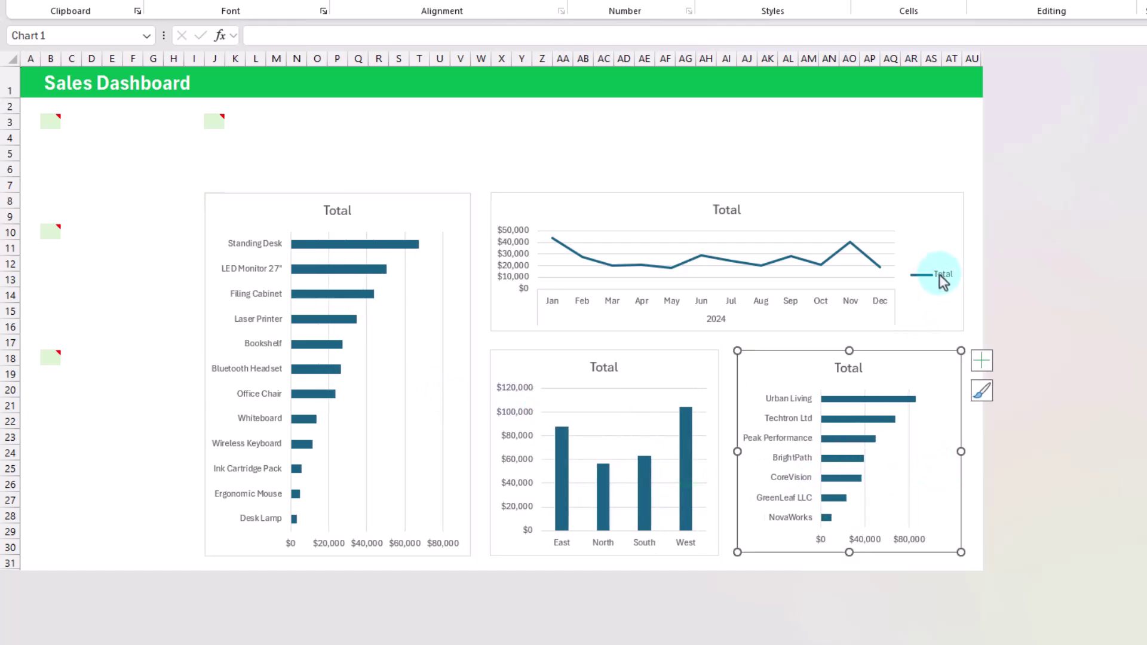
{"action": "left_click", "coordinate": [939, 274]}
{"action": "key", "text": "Delete"}
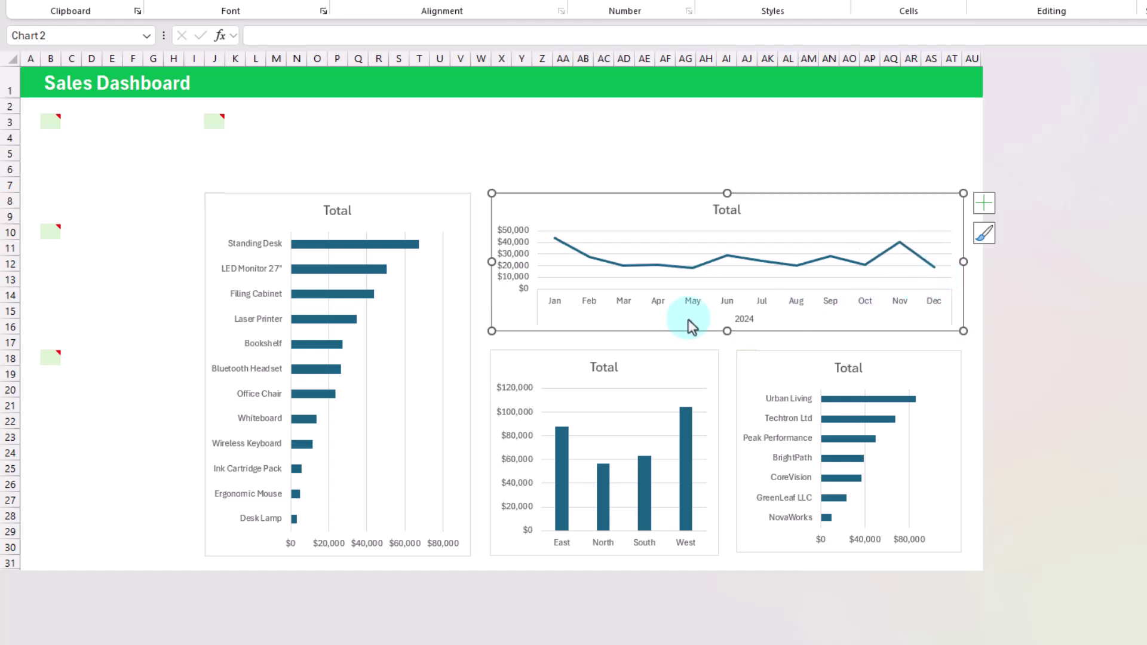
Step: Remove the gridlines from the product, monthly, region and customer charts
{"action": "left_click", "coordinate": [404, 346]}
{"action": "key", "text": "Delete"}
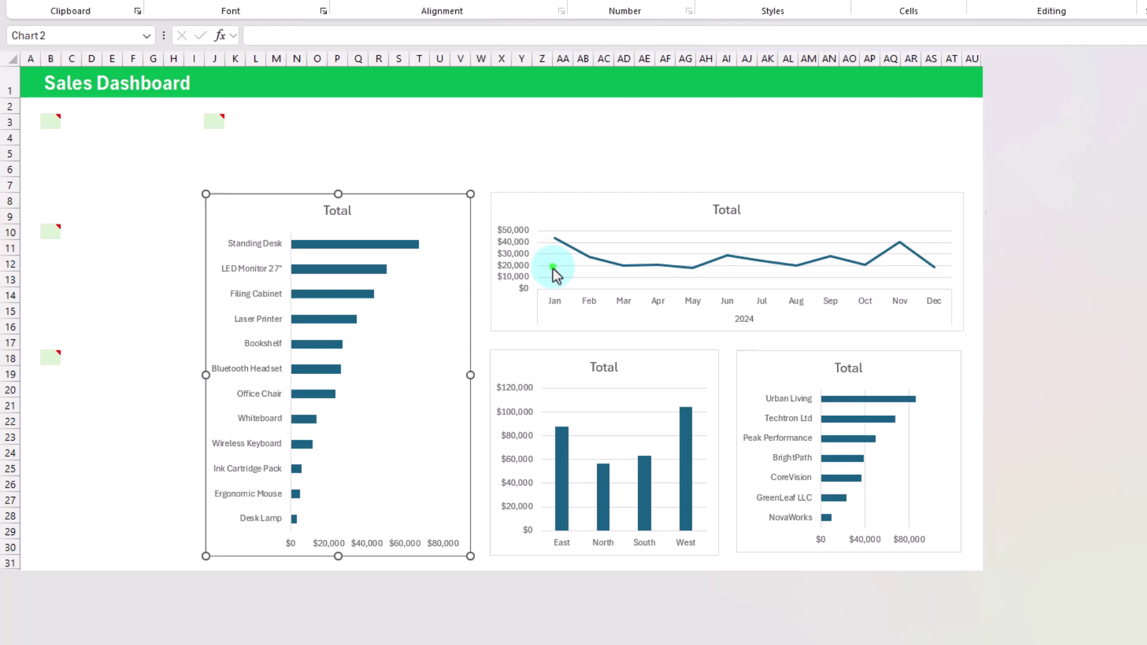
{"action": "left_click", "coordinate": [553, 268]}
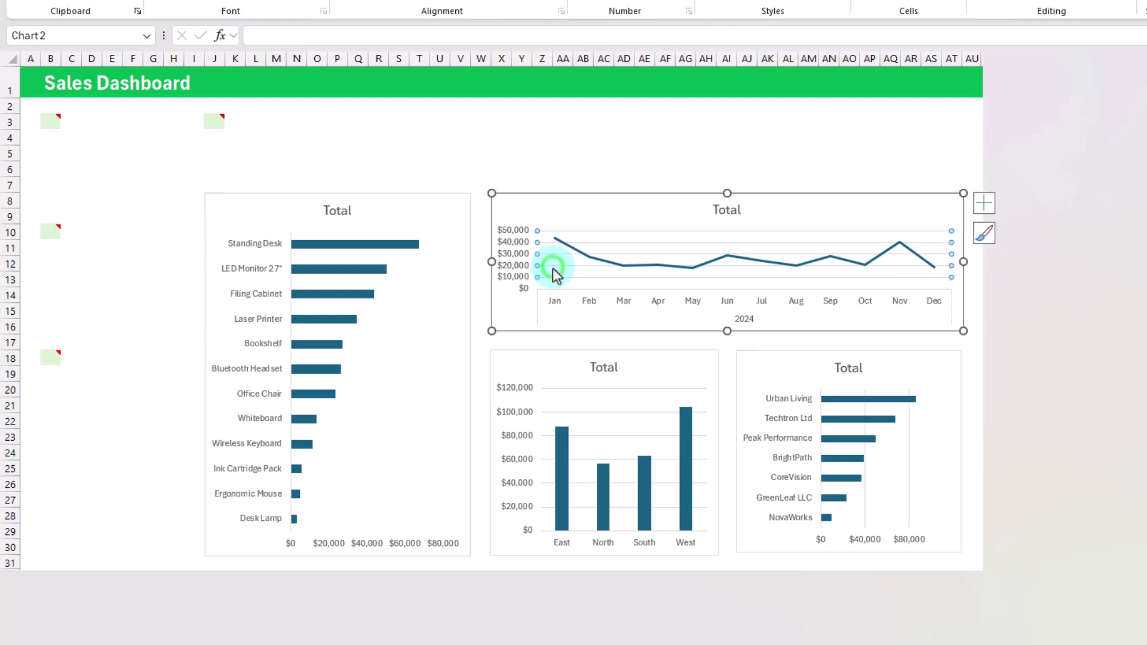
{"action": "left_click", "coordinate": [562, 388]}
{"action": "left_click", "coordinate": [564, 411]}
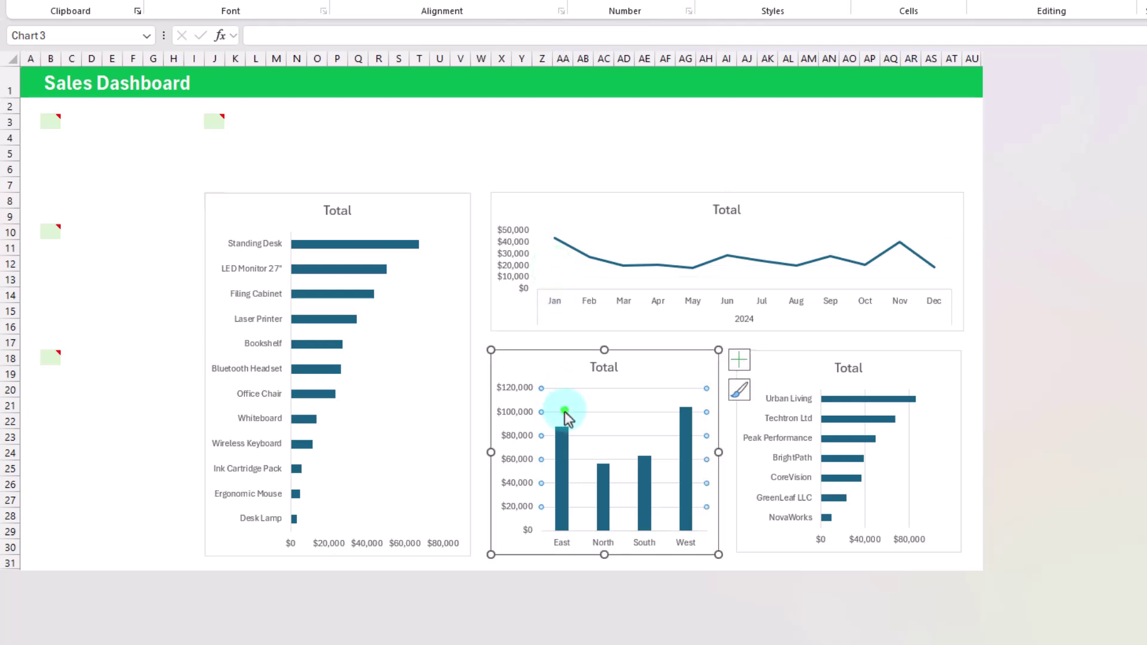
{"action": "key", "text": "Delete"}
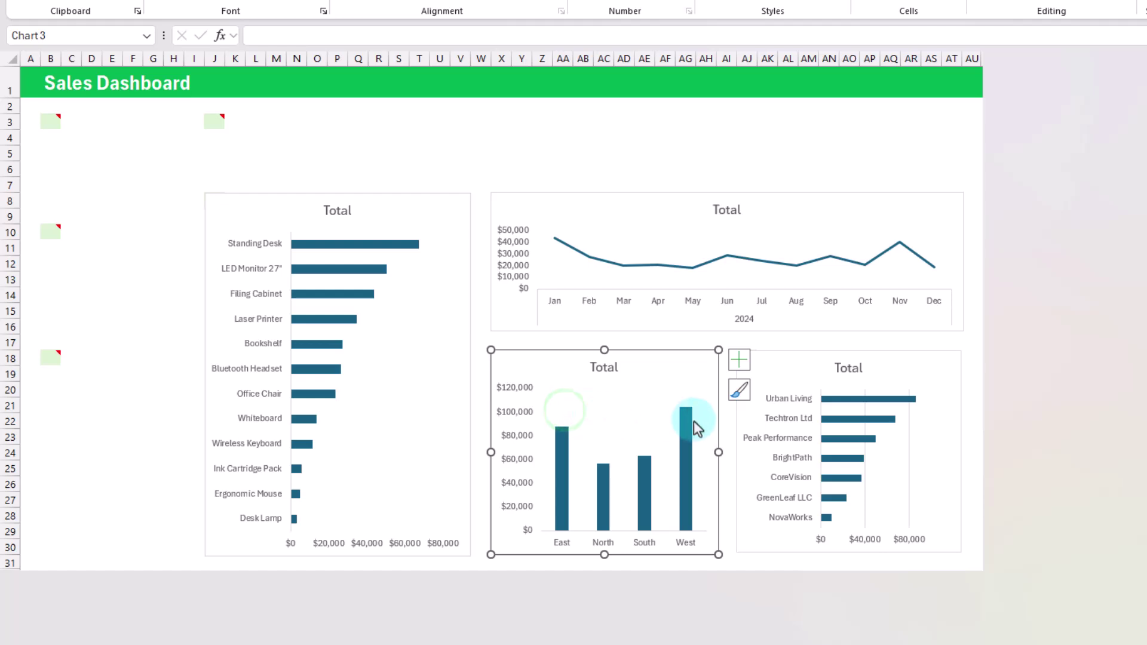
{"action": "left_click", "coordinate": [908, 446]}
{"action": "key", "text": "Delete"}
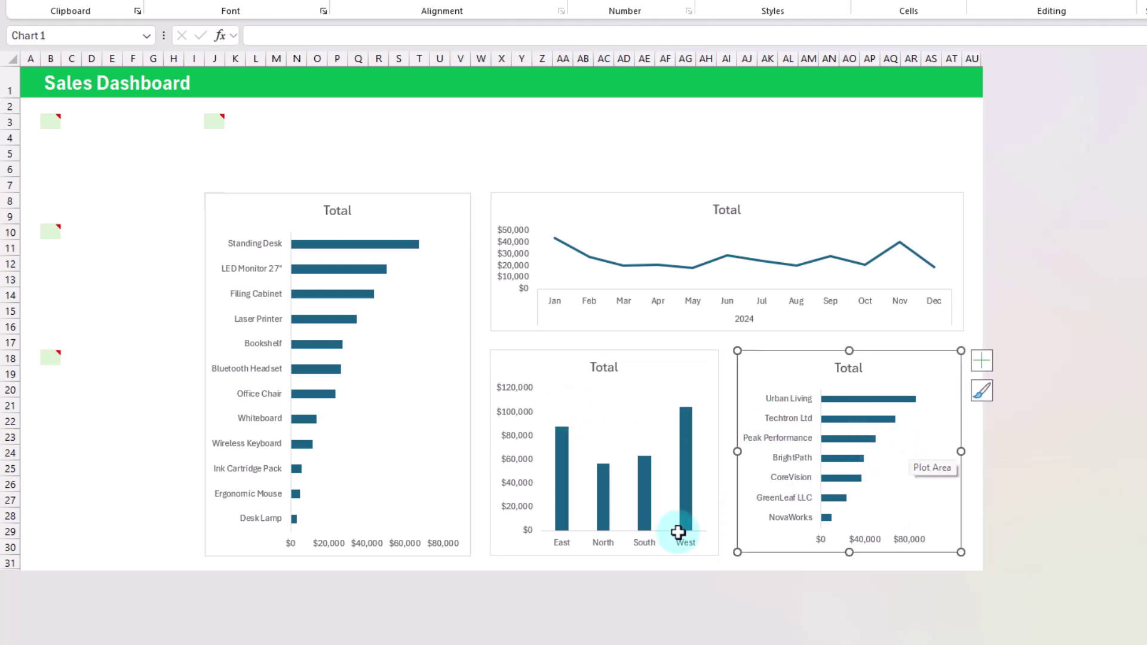
Step: Delete the dollar value axis from the product, region, customer and monthly charts
{"action": "left_click", "coordinate": [362, 543]}
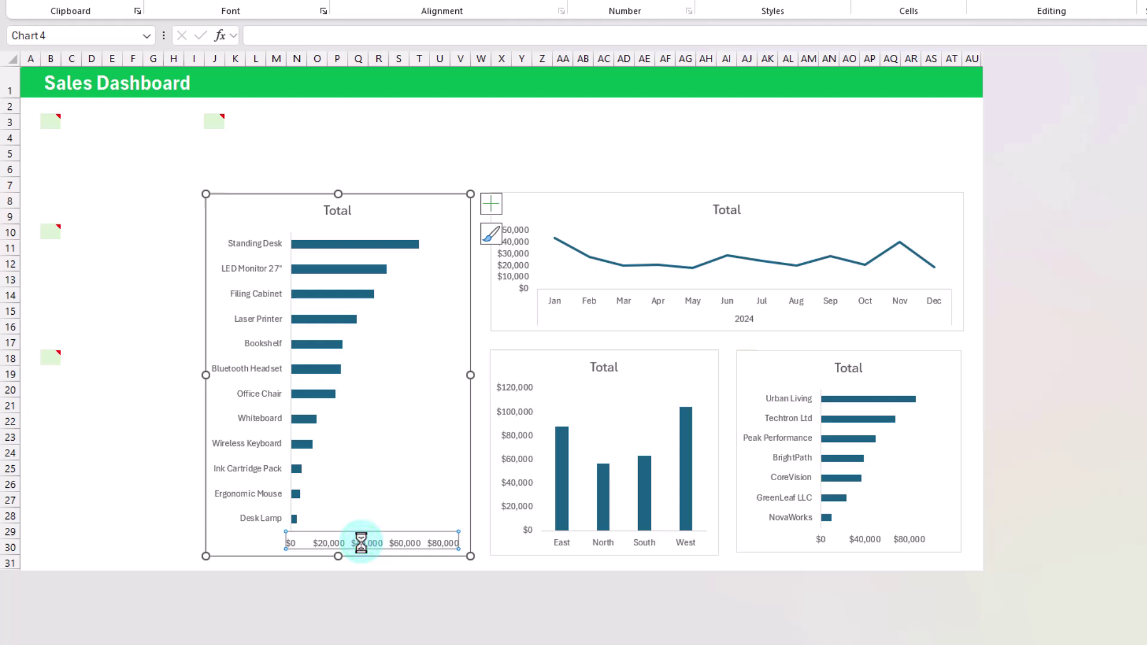
{"action": "key", "text": "Delete"}
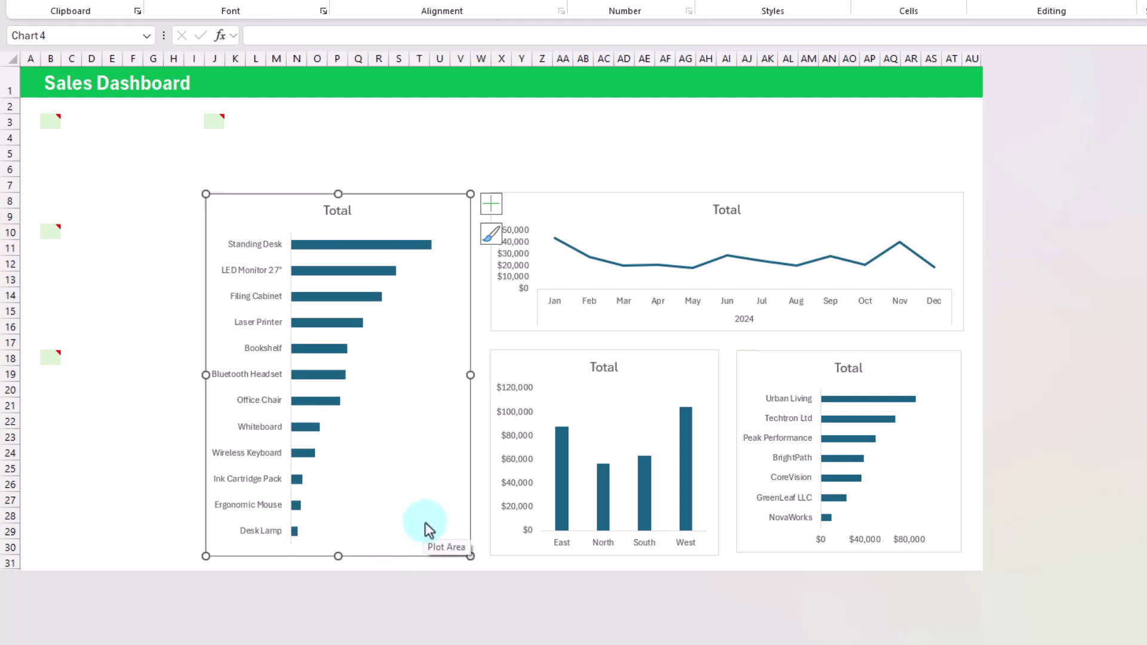
{"action": "left_click", "coordinate": [512, 473]}
{"action": "left_click", "coordinate": [512, 470]}
{"action": "key", "text": "Delete"}
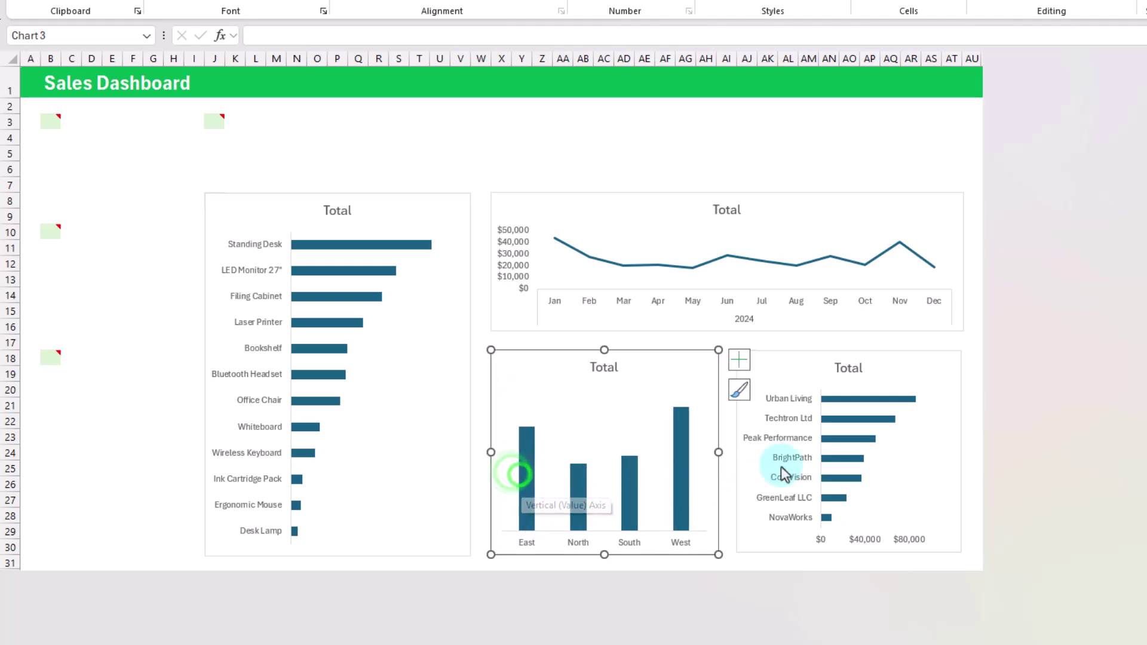
{"action": "left_click", "coordinate": [856, 541]}
{"action": "key", "text": "Delete"}
{"action": "left_click", "coordinate": [521, 258]}
{"action": "left_click", "coordinate": [520, 258]}
{"action": "key", "text": "Delete"}
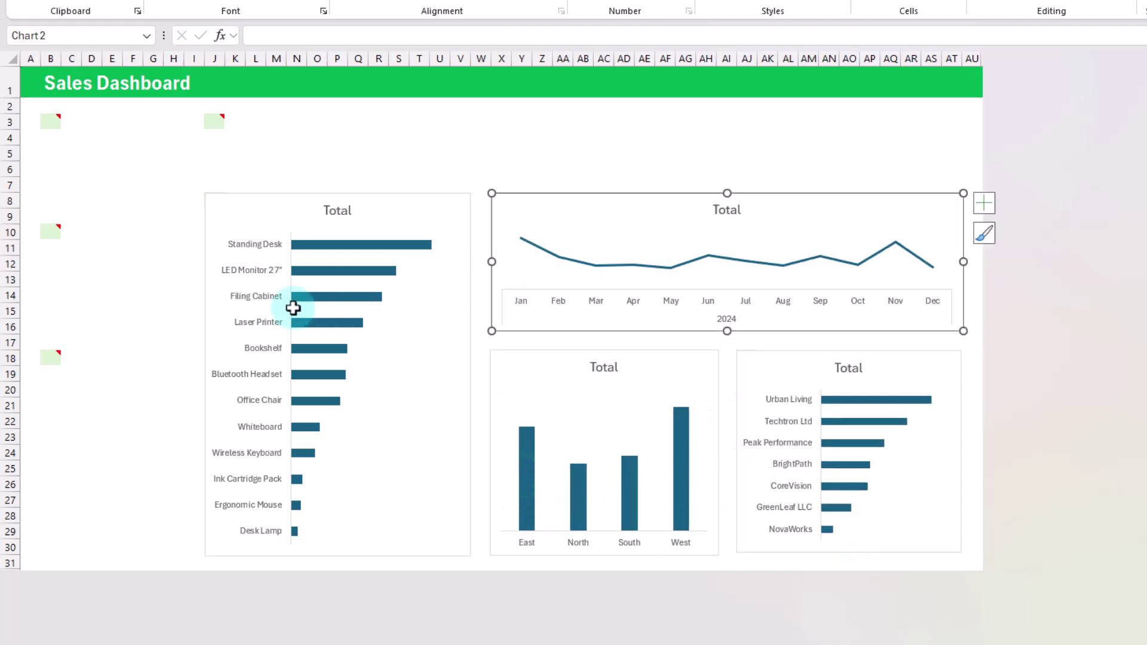
Step: Make the category axis labels bold on the product, region, monthly and customer charts
{"action": "left_click", "coordinate": [248, 271]}
{"action": "left_click", "coordinate": [249, 271]}
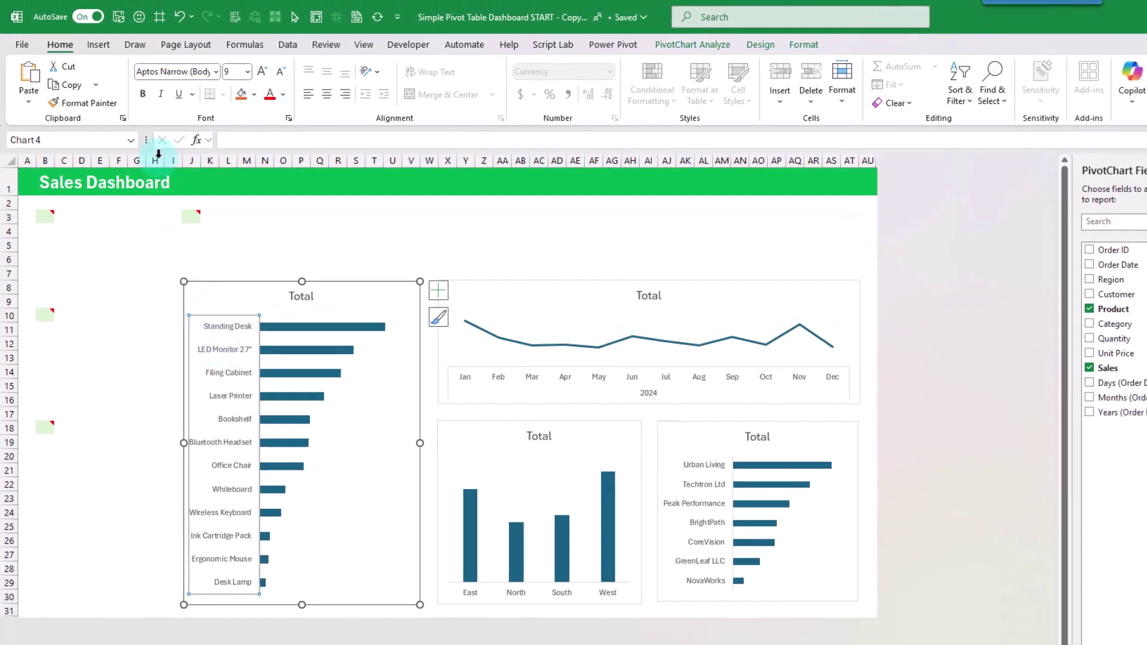
{"action": "left_click", "coordinate": [143, 96]}
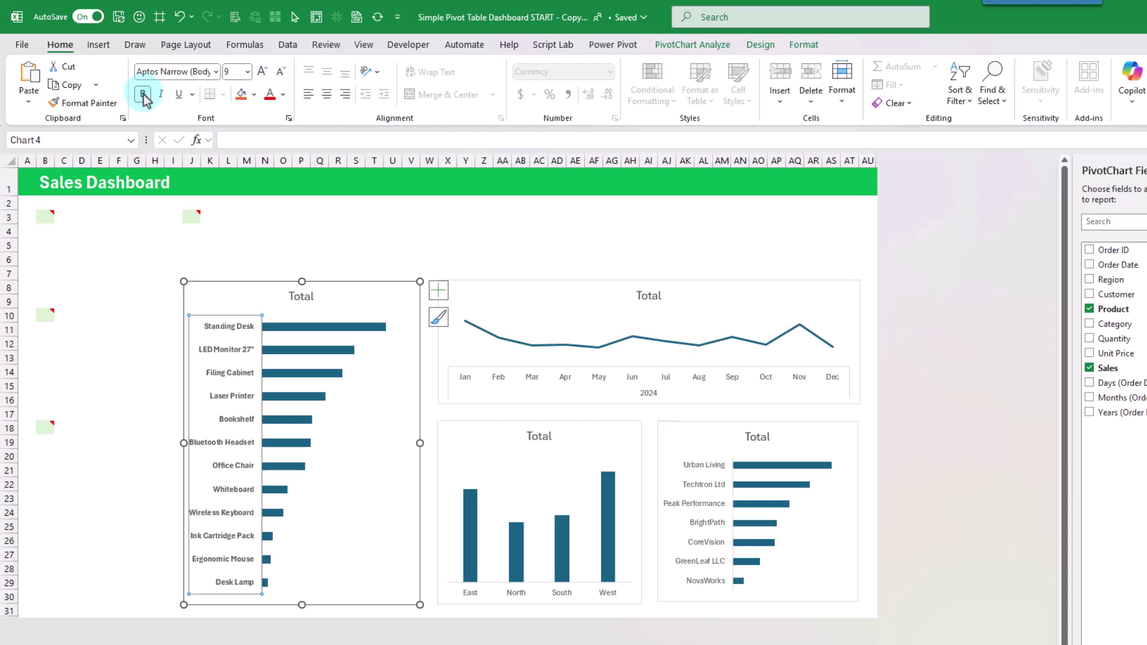
{"action": "left_click", "coordinate": [472, 592]}
{"action": "left_click", "coordinate": [144, 95]}
{"action": "left_click", "coordinate": [498, 377]}
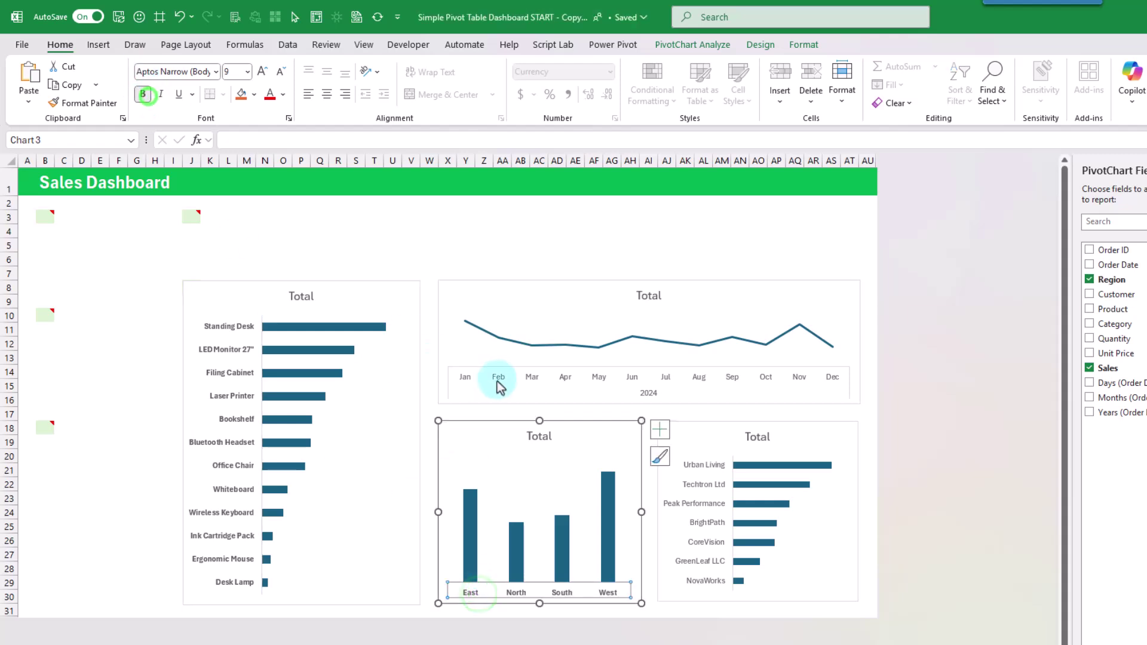
{"action": "left_click", "coordinate": [498, 378]}
{"action": "left_click", "coordinate": [143, 96]}
{"action": "left_click", "coordinate": [693, 502]}
{"action": "left_click", "coordinate": [144, 96]}
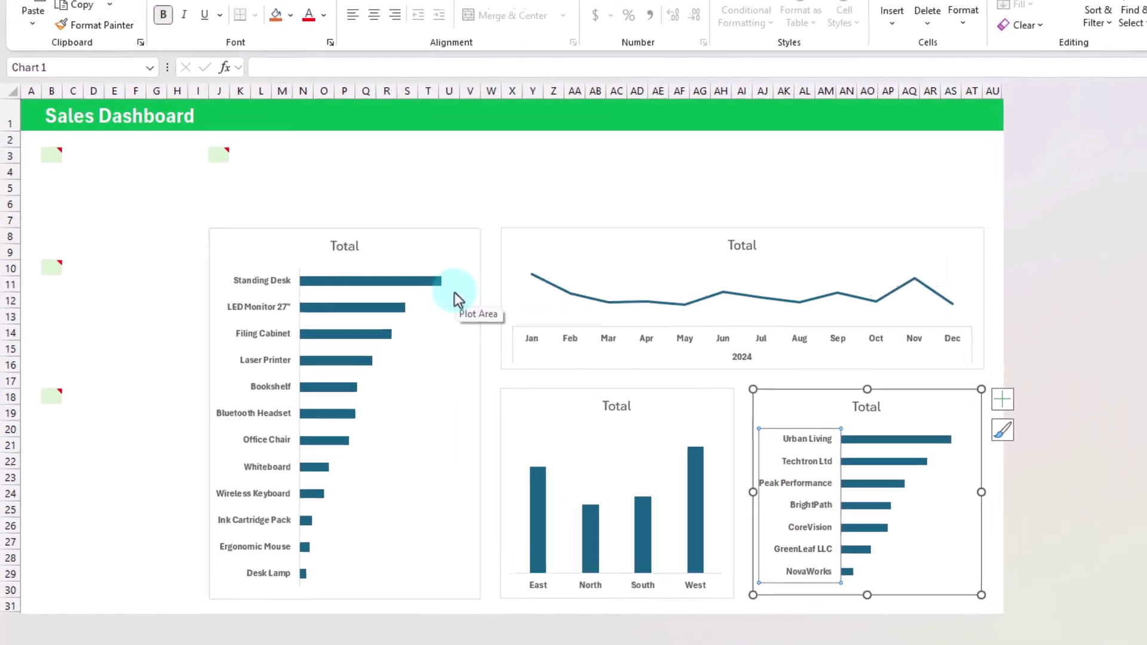
Step: Retitle the four charts as Sales by Product, Sales by Month, Sales by Region and Sales by Customer
{"action": "left_click", "coordinate": [361, 237]}
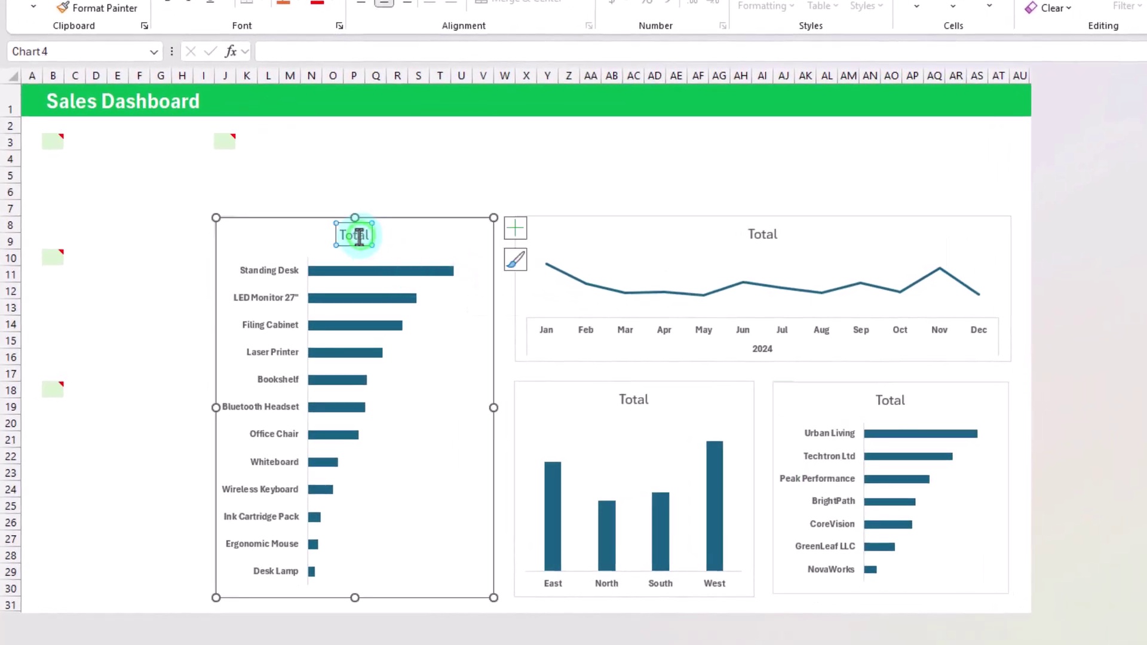
{"action": "double_click", "coordinate": [359, 235]}
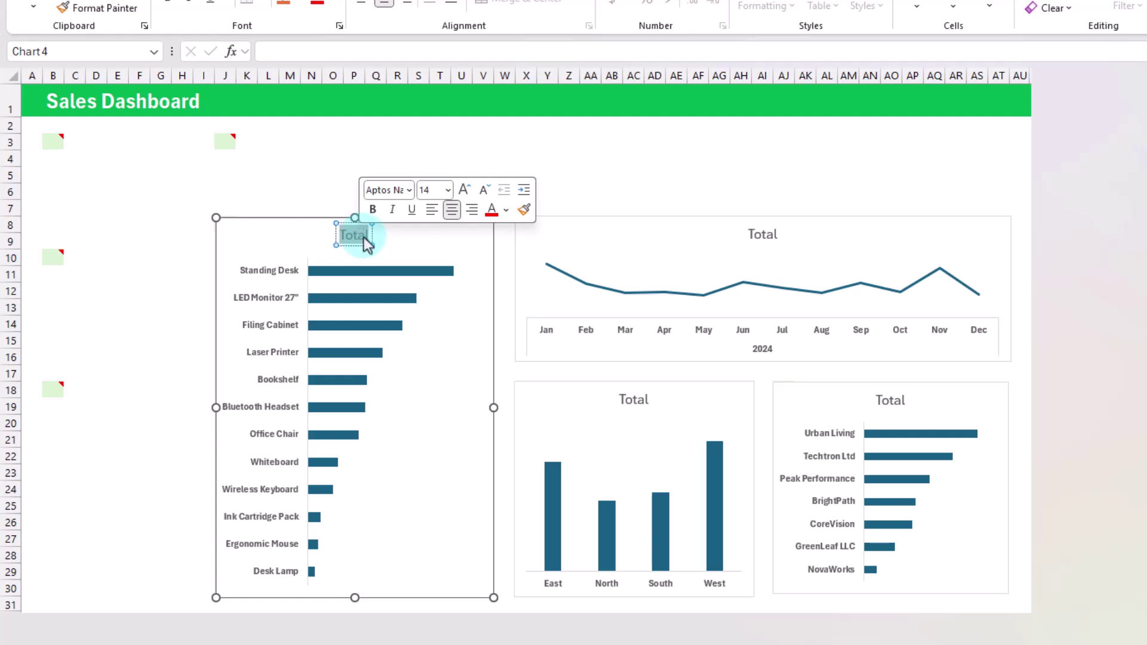
{"action": "type", "text": "Sales by Product"}
{"action": "double_click", "coordinate": [762, 234]}
{"action": "type", "text": "Sales by Month"}
{"action": "double_click", "coordinate": [633, 400]}
{"action": "type", "text": "Sales by Region"}
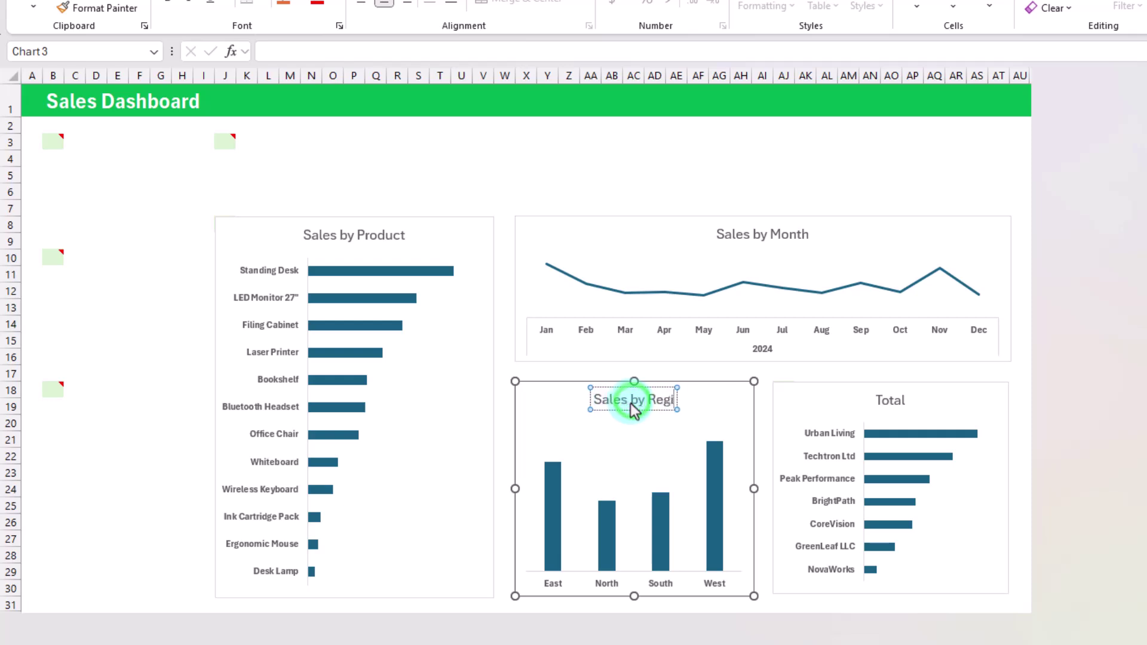
{"action": "double_click", "coordinate": [889, 400]}
{"action": "type", "text": "Sales by Customer"}
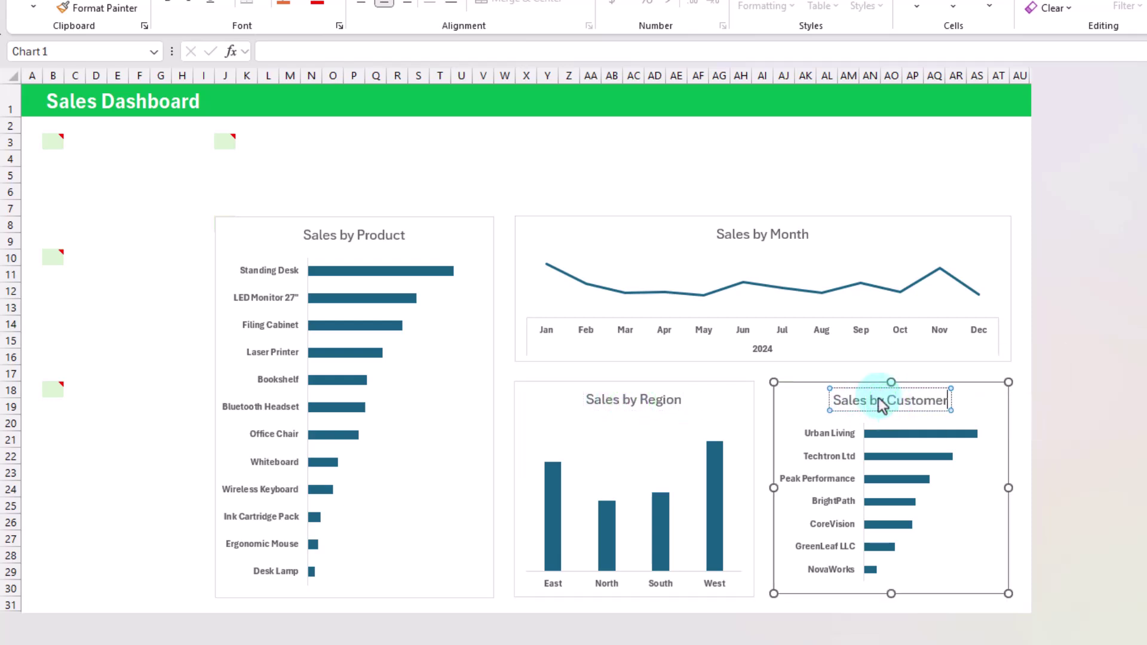
Step: Fill the bars of the Sales by Product, Sales by Region and Sales by Customer charts with standard green
{"action": "left_click", "coordinate": [384, 272]}
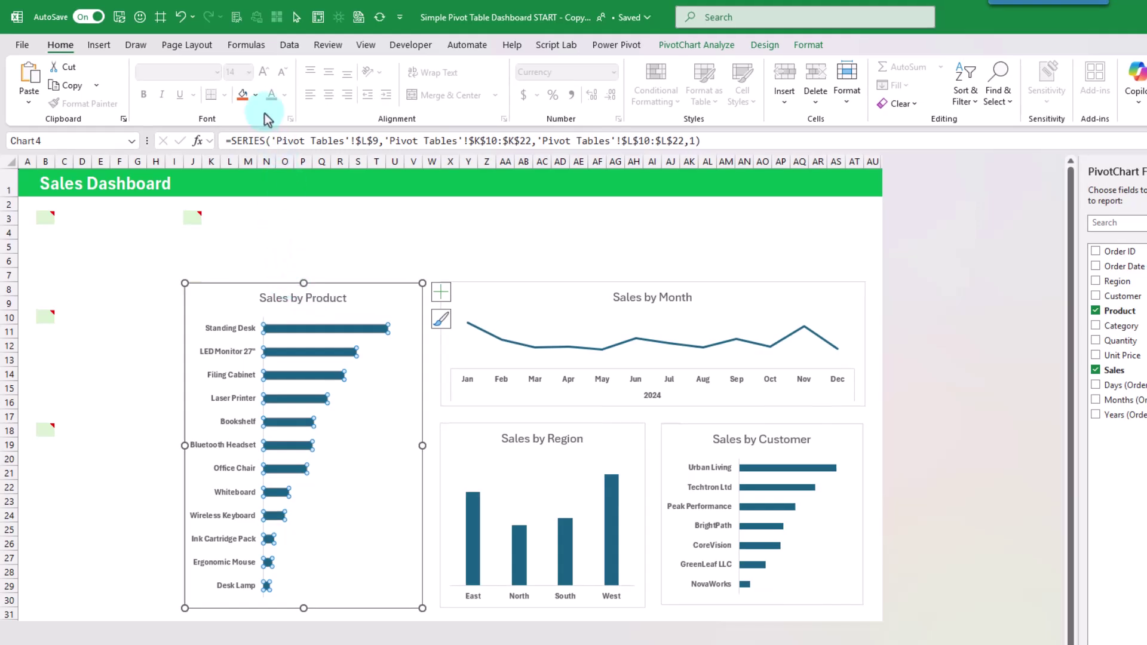
{"action": "left_click", "coordinate": [256, 95]}
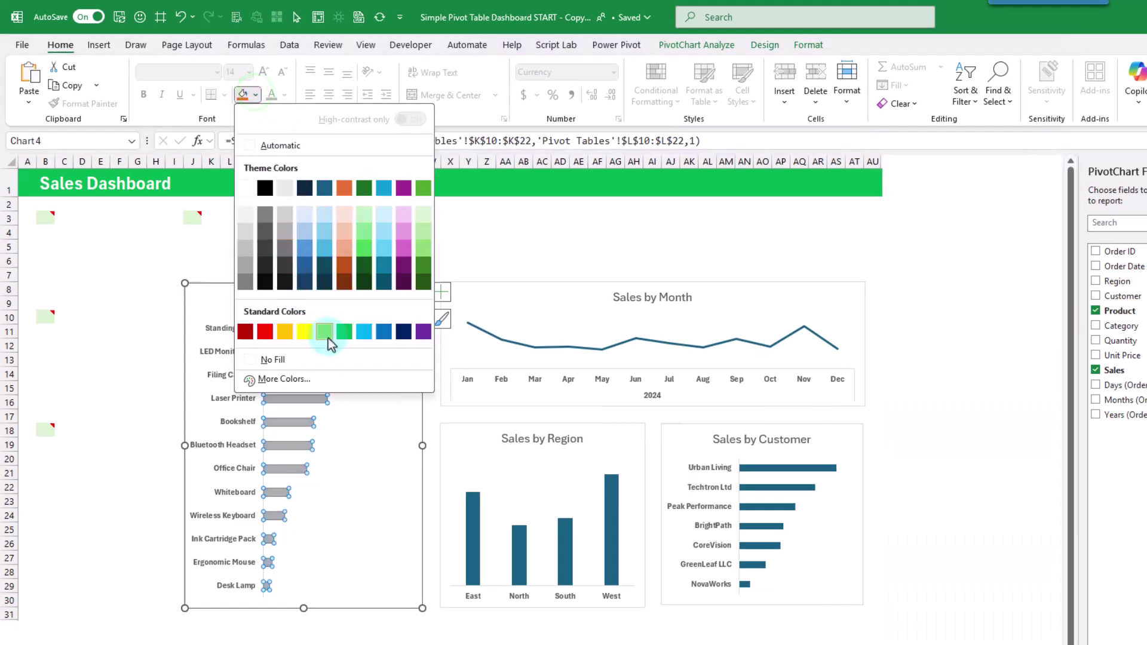
{"action": "left_click", "coordinate": [345, 334]}
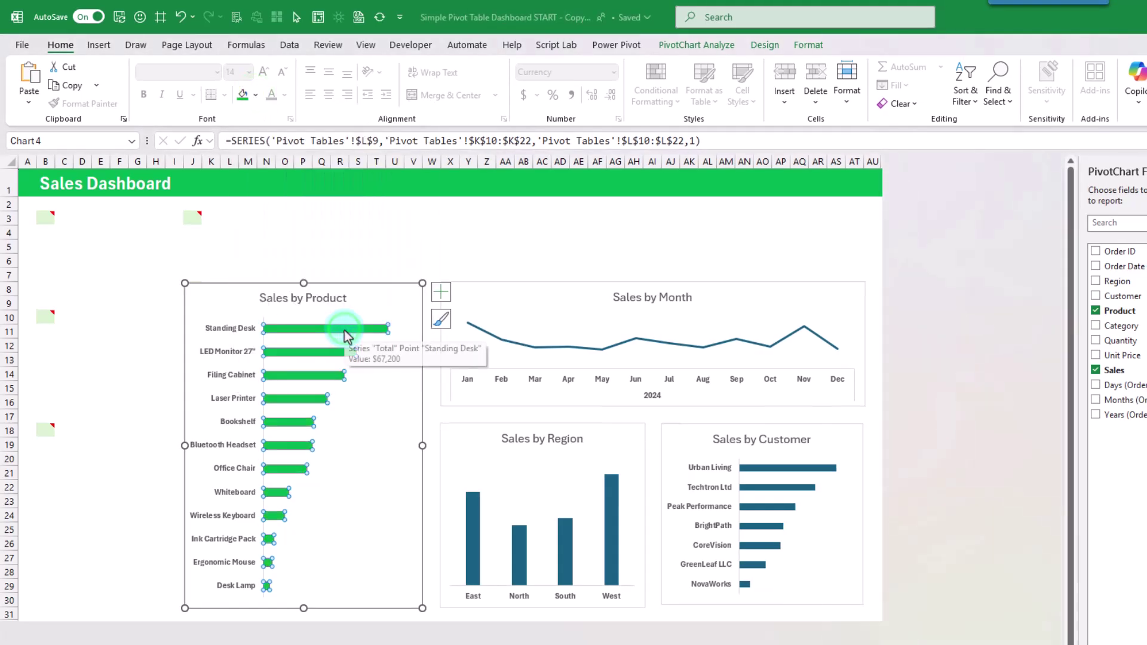
{"action": "left_click", "coordinate": [473, 551]}
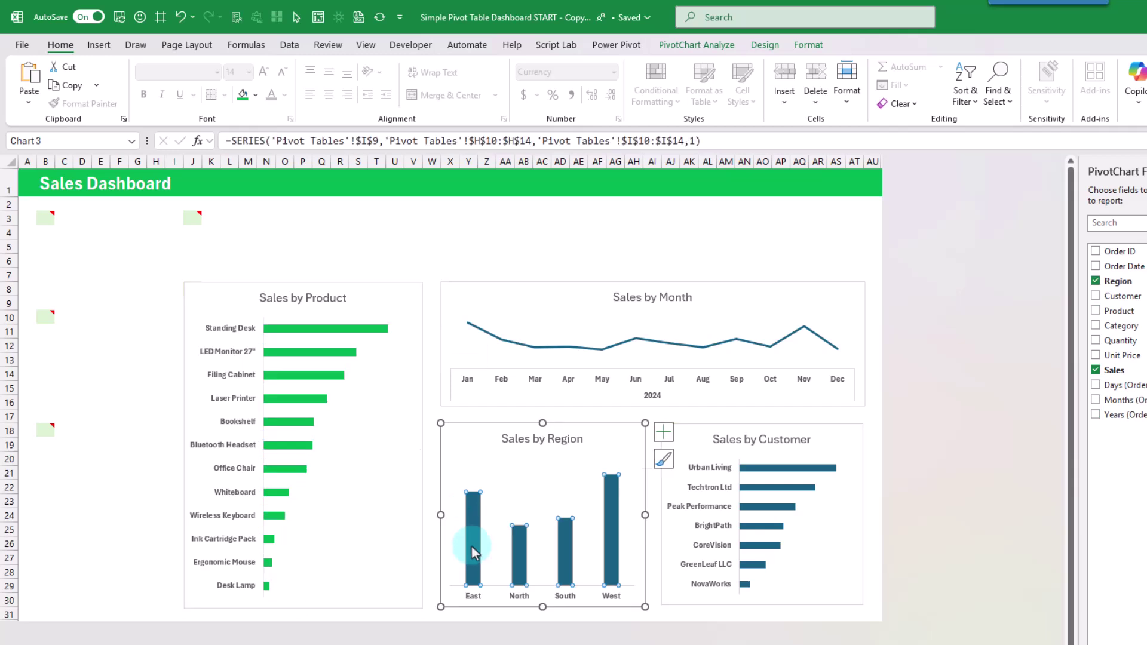
{"action": "left_click", "coordinate": [241, 94]}
{"action": "left_click", "coordinate": [759, 468]}
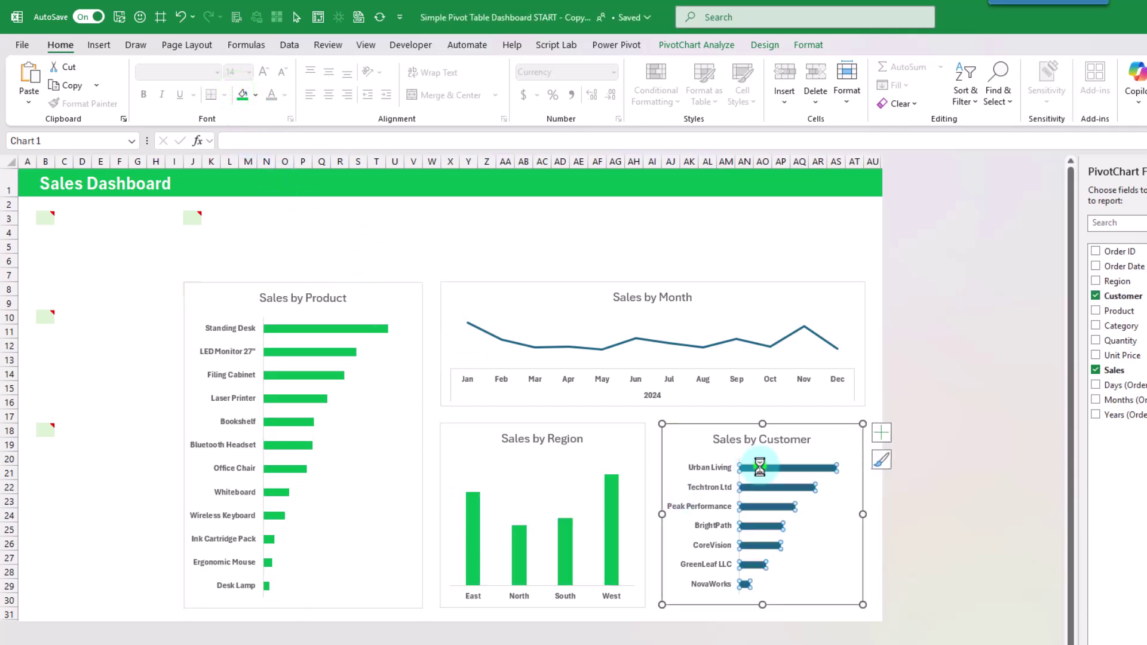
{"action": "left_click", "coordinate": [243, 94]}
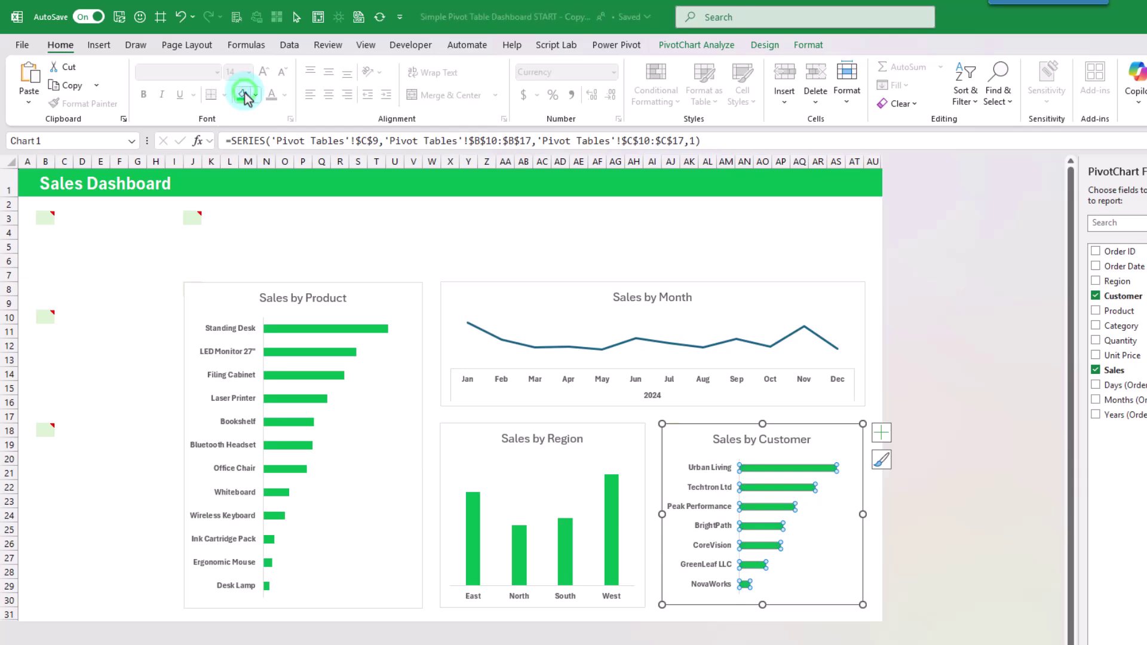
Step: Change the Sales by Month line color to standard green, then deselect the chart
{"action": "left_click", "coordinate": [493, 340]}
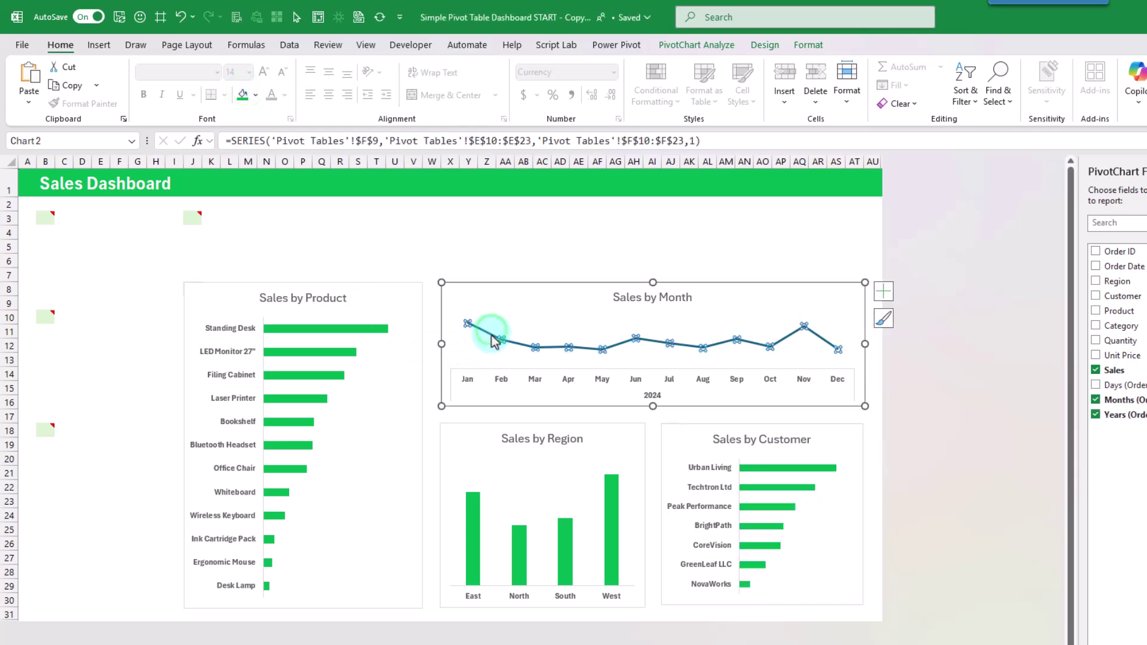
{"action": "right_click", "coordinate": [493, 340]}
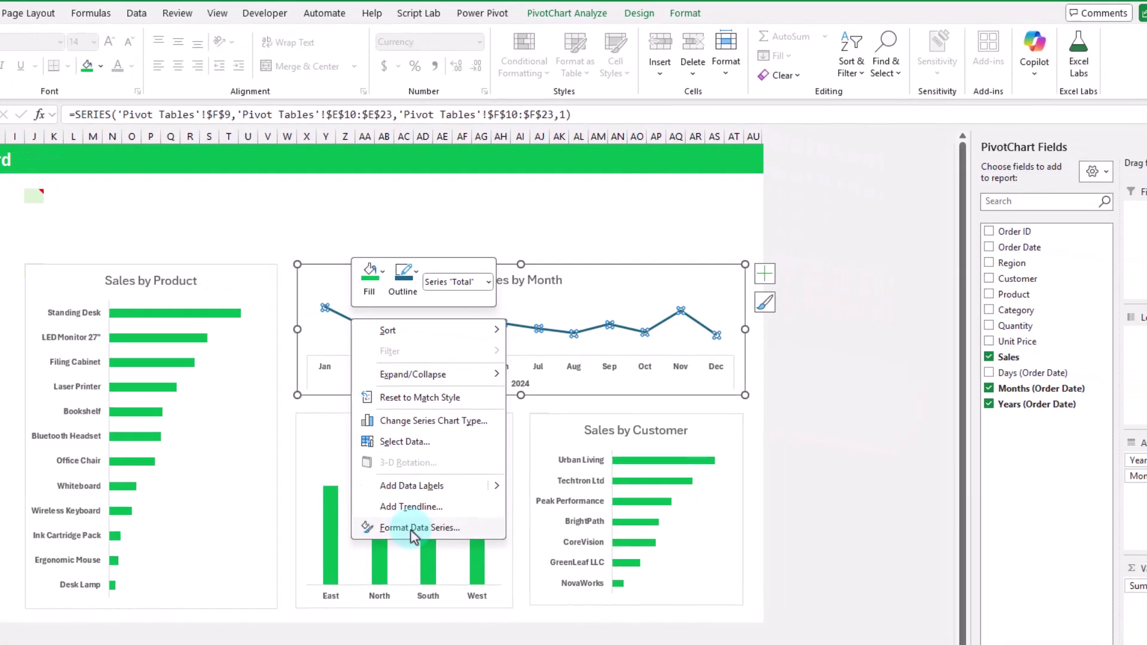
{"action": "left_click", "coordinate": [412, 529]}
{"action": "left_click", "coordinate": [896, 207]}
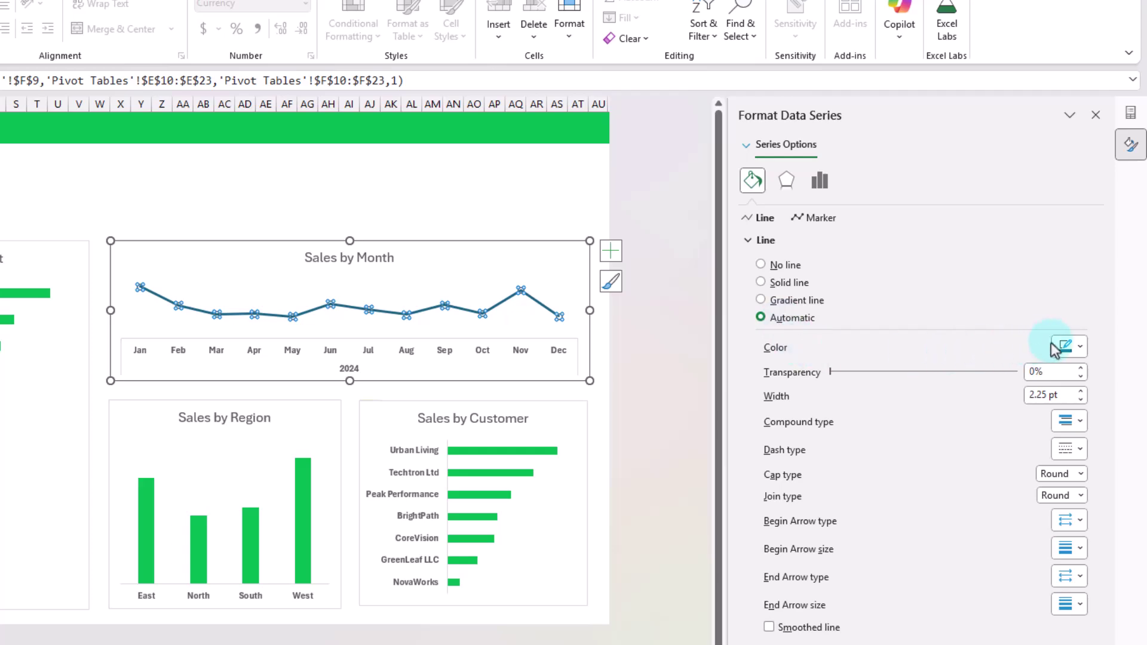
{"action": "left_click", "coordinate": [1072, 347]}
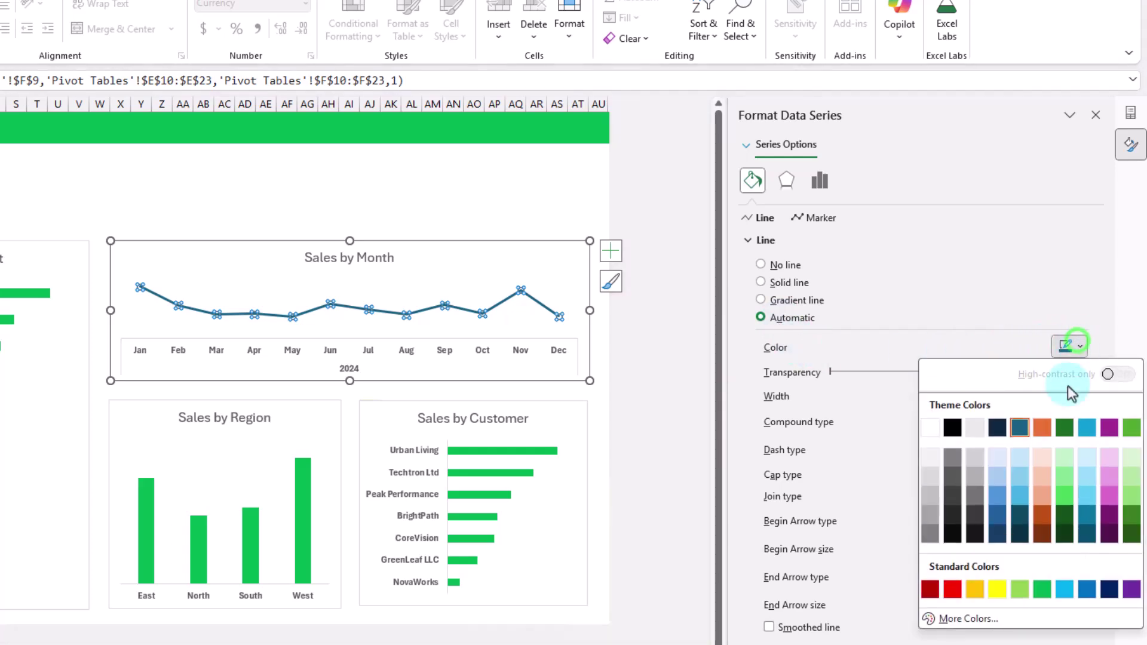
{"action": "left_click", "coordinate": [1041, 588]}
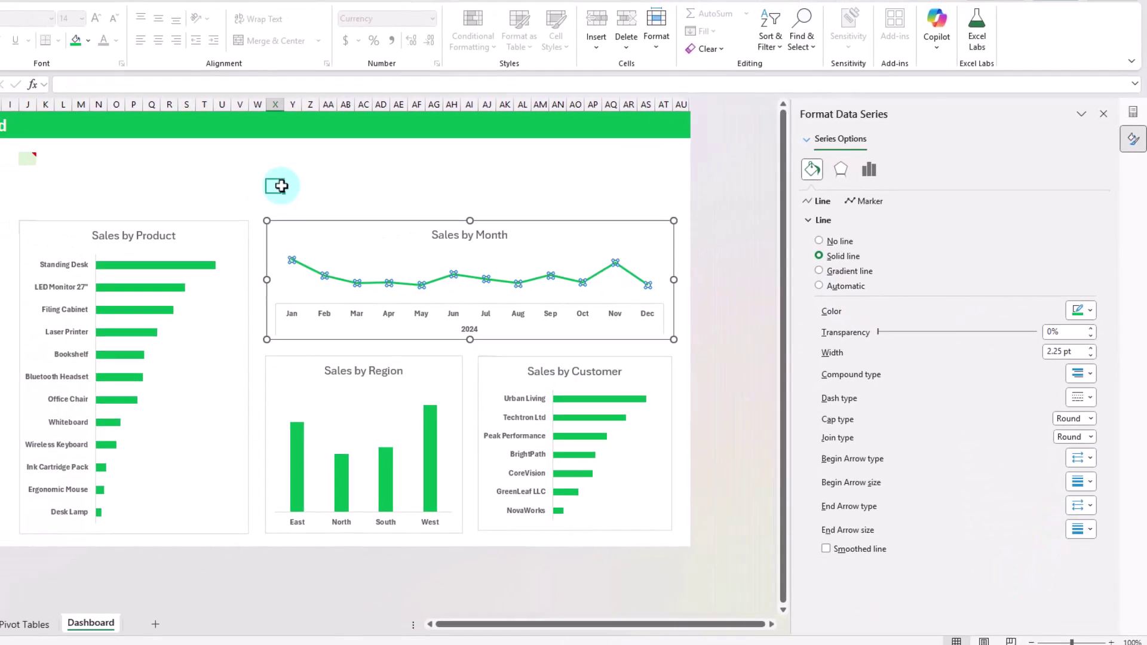
{"action": "left_click", "coordinate": [281, 186]}
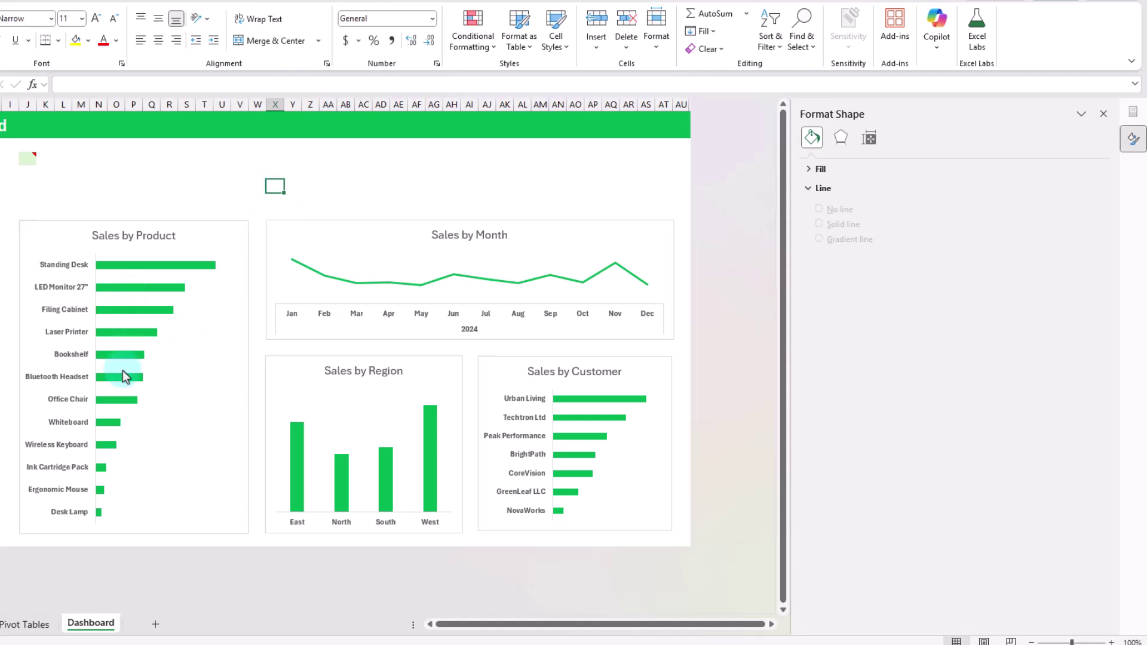
Step: Set the gap width of the Sales by Product bars to 50%
{"action": "left_click", "coordinate": [145, 264]}
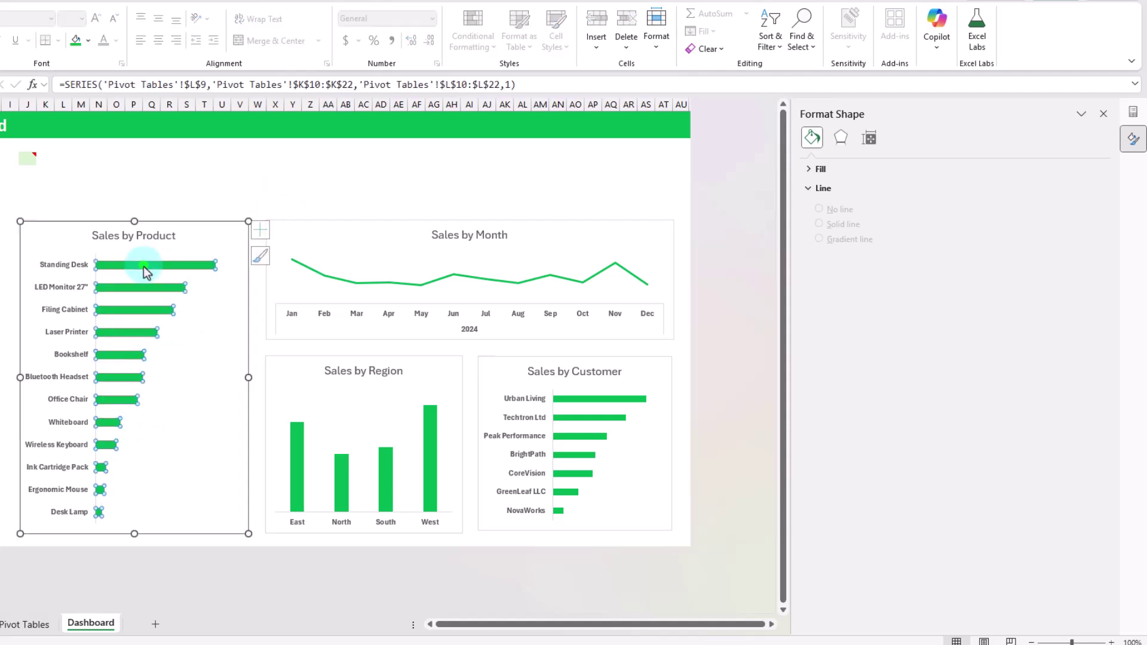
{"action": "right_click", "coordinate": [144, 266]}
{"action": "left_click", "coordinate": [203, 457]}
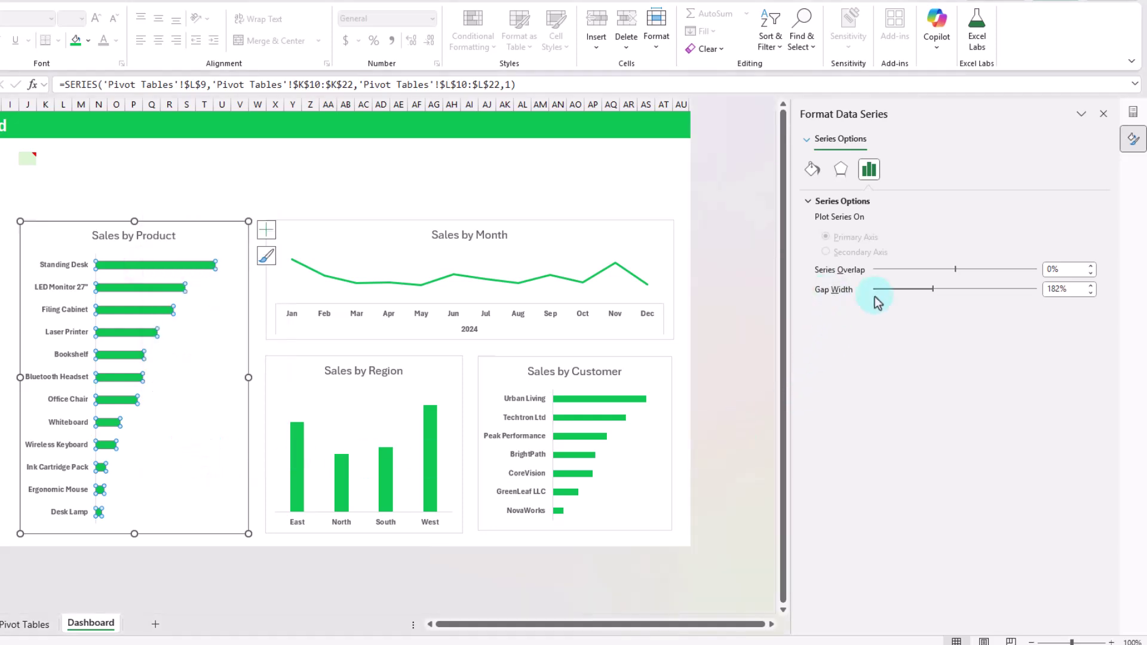
{"action": "double_click", "coordinate": [1055, 289]}
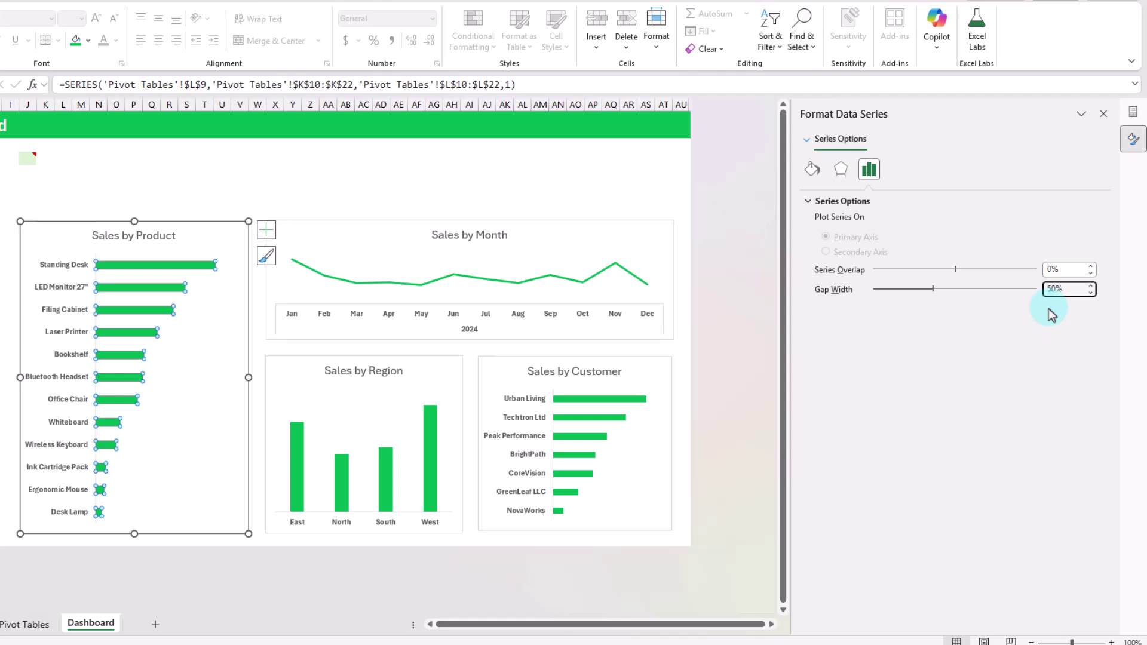
{"action": "key", "text": "Return"}
Step: Set the gap width of the Sales by Region columns to 50%
{"action": "left_click", "coordinate": [343, 474]}
{"action": "left_click", "coordinate": [1053, 291]}
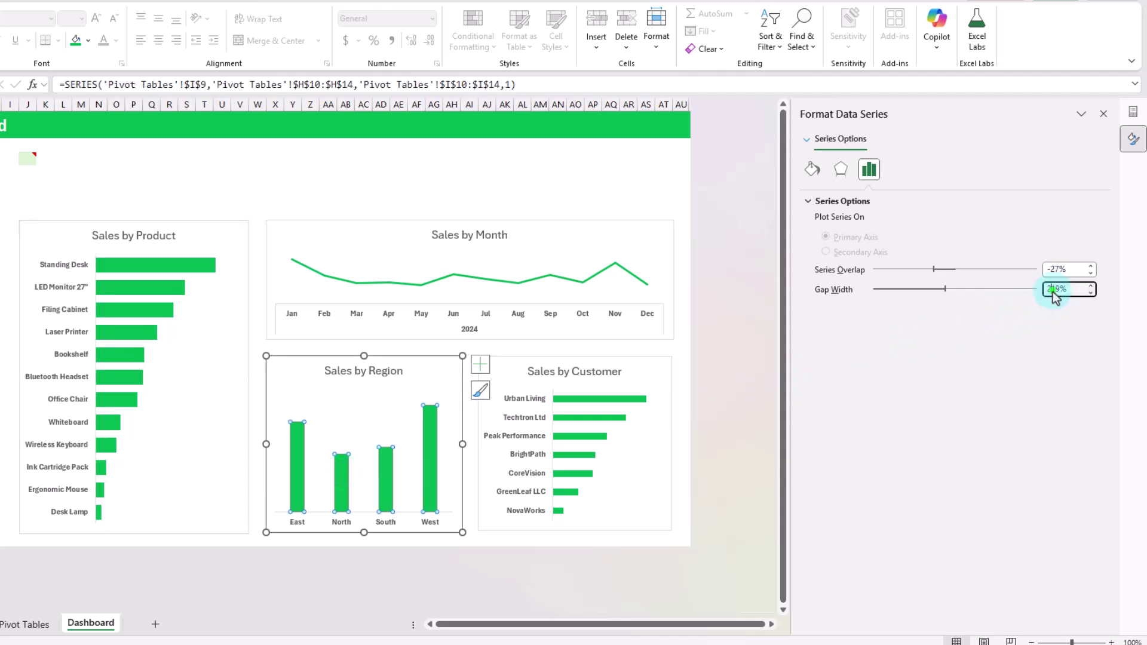
{"action": "double_click", "coordinate": [1052, 291]}
{"action": "type", "text": "50"}
{"action": "key", "text": "Return"}
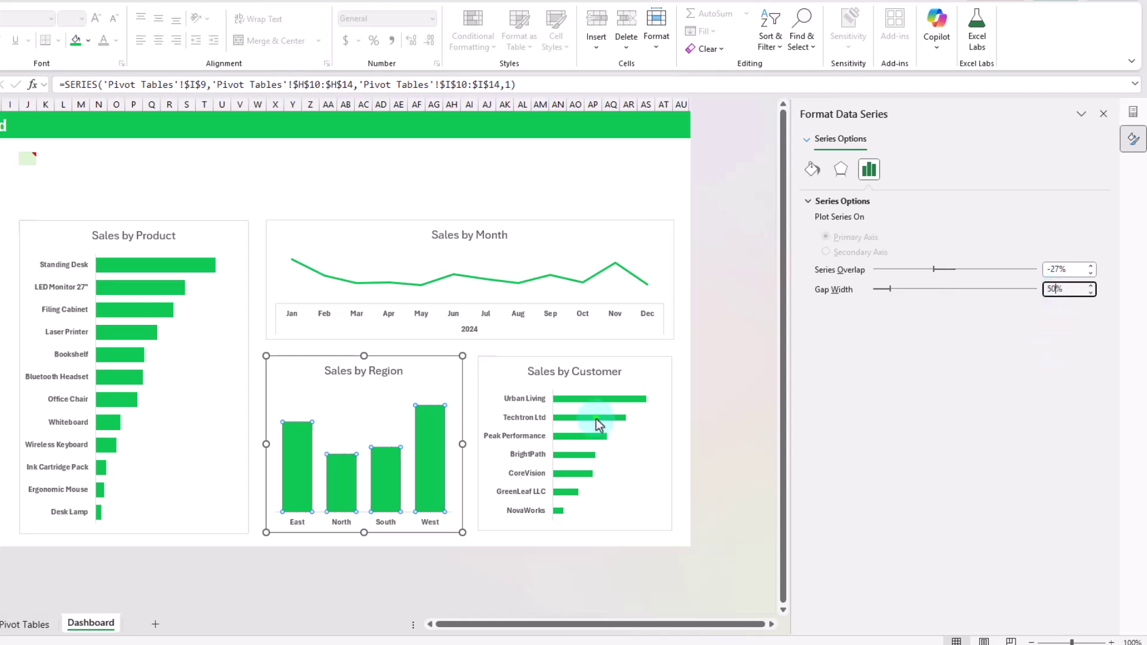
Step: Set the gap width of the Sales by Customer bars to 50%
{"action": "left_click", "coordinate": [596, 418]}
{"action": "left_click", "coordinate": [1054, 289]}
{"action": "double_click", "coordinate": [1054, 289]}
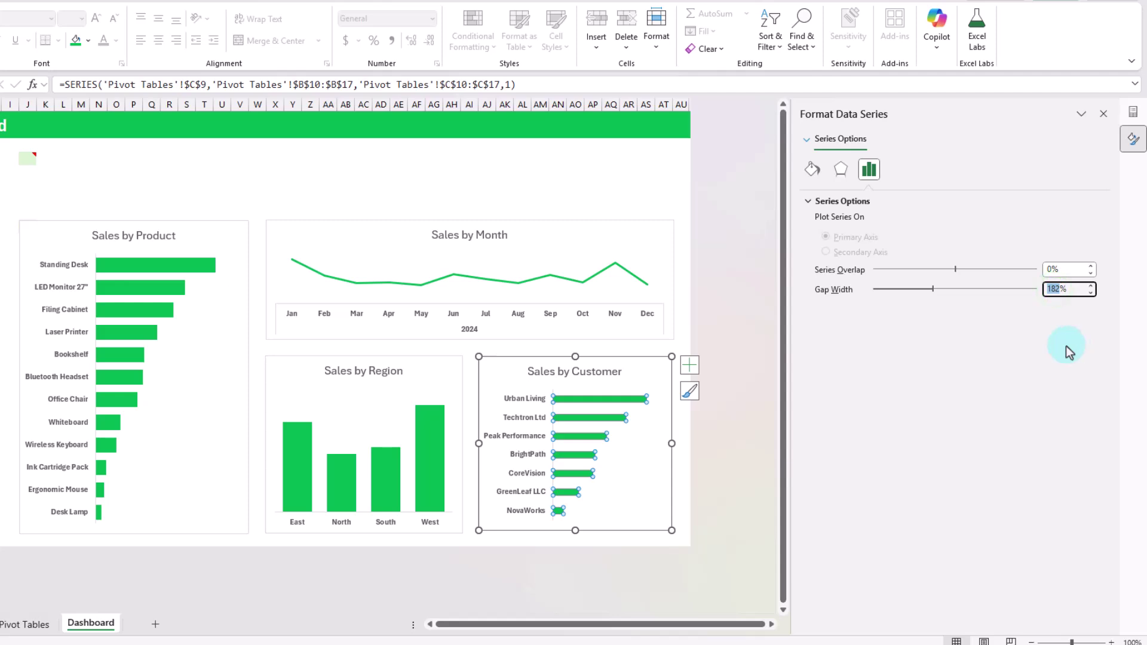
{"action": "type", "text": "50"}
{"action": "key", "text": "Return"}
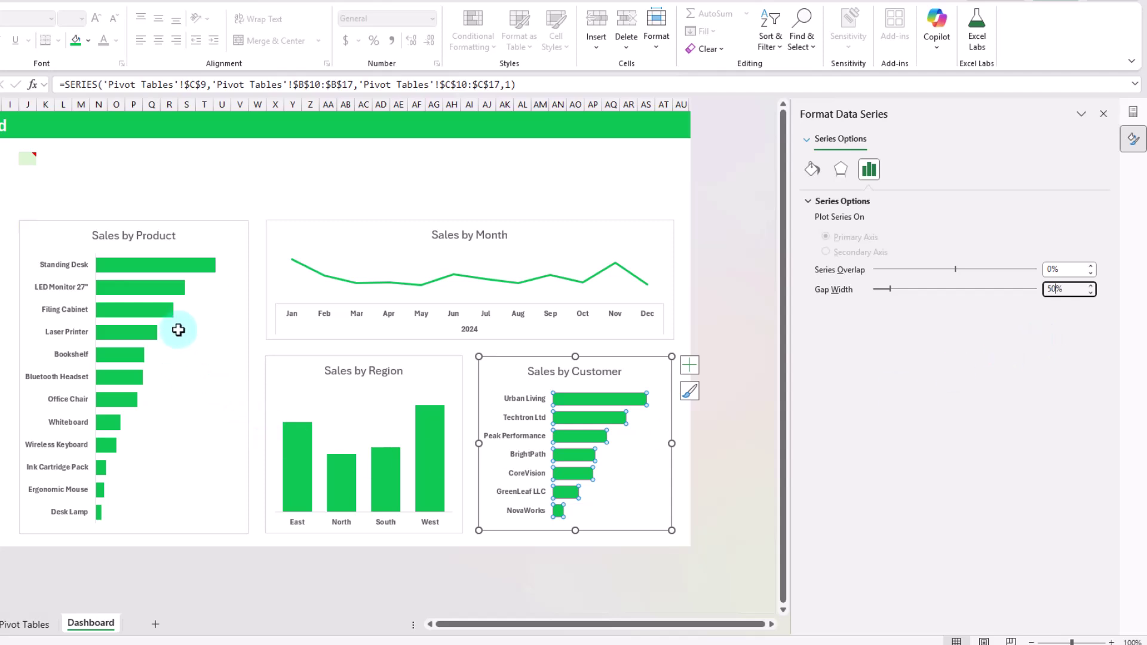
Step: Add data labels to the Sales by Product bars, positioned at Outside End
{"action": "mouse_move", "coordinate": [188, 267]}
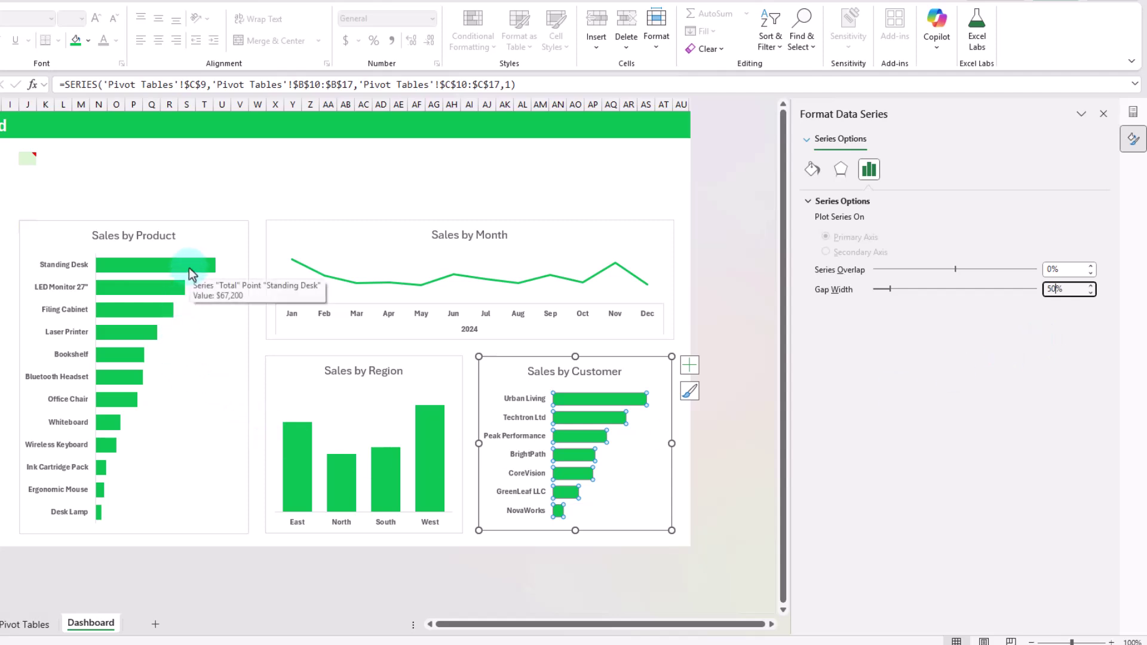
{"action": "left_click", "coordinate": [188, 268]}
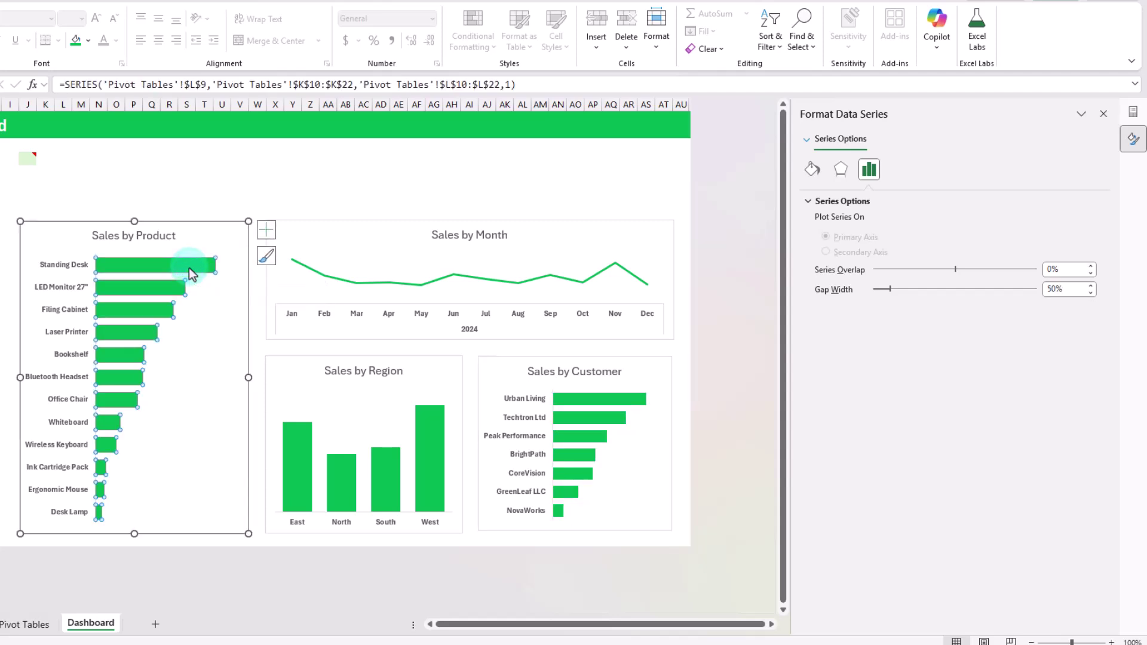
{"action": "left_click", "coordinate": [266, 234]}
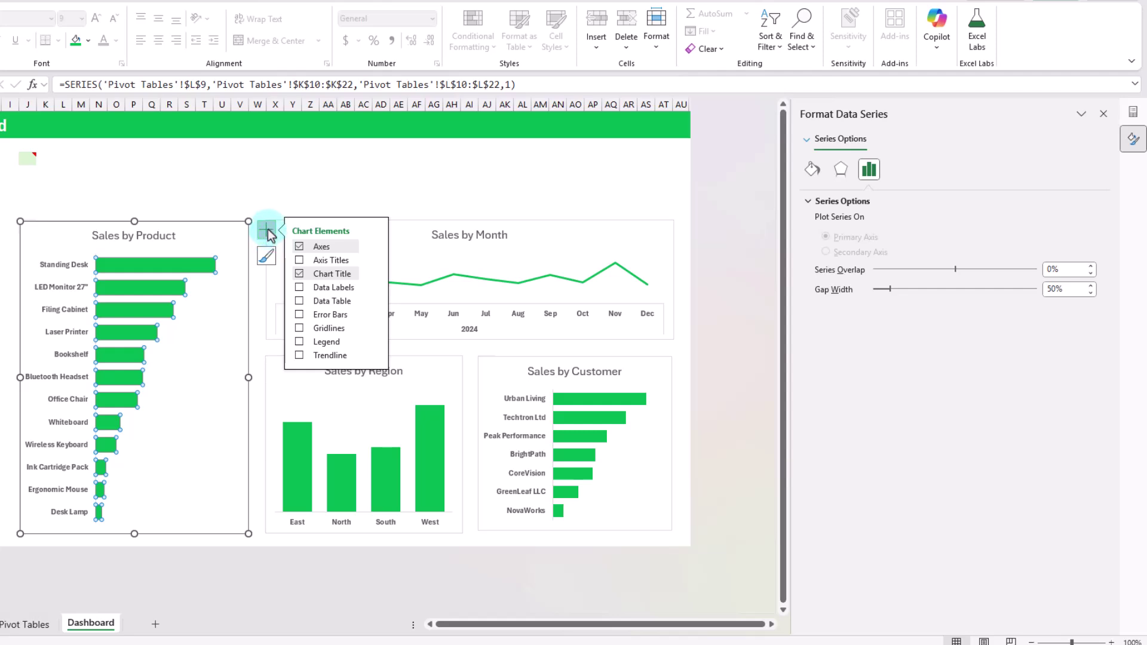
{"action": "left_click", "coordinate": [349, 287]}
{"action": "left_click", "coordinate": [373, 287]}
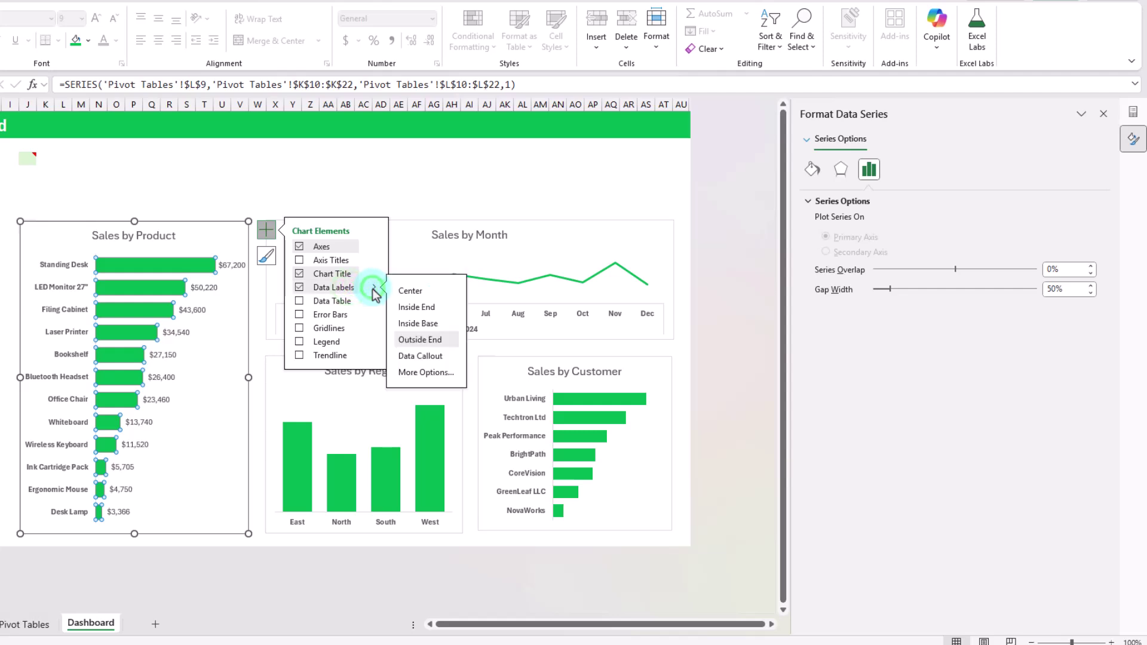
{"action": "left_click", "coordinate": [411, 340]}
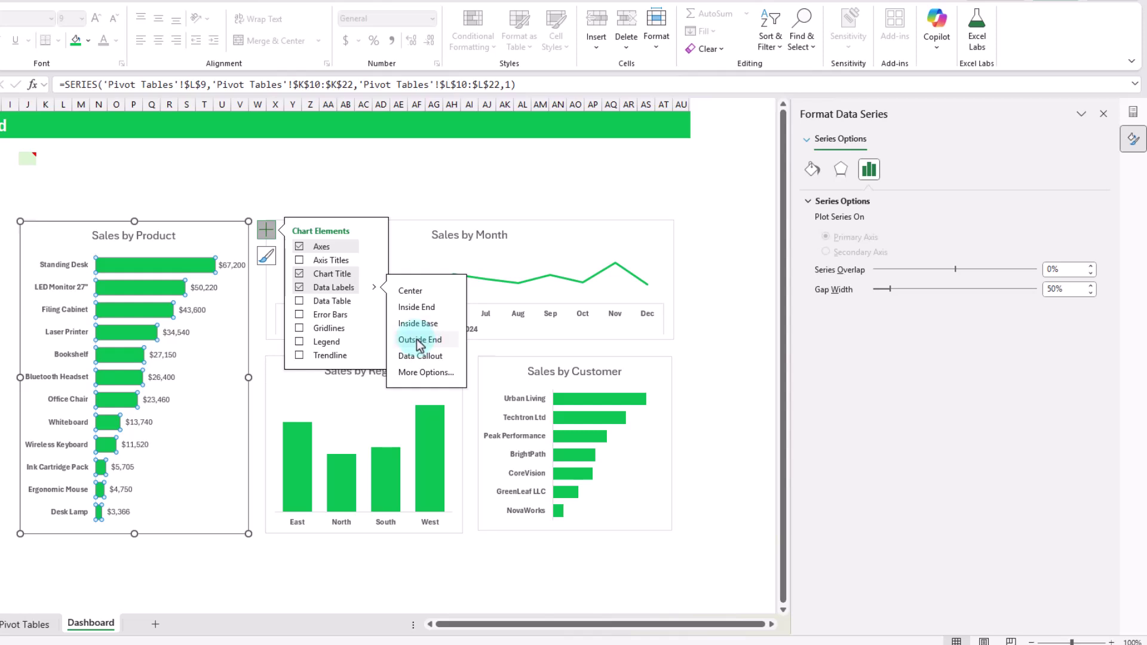
Step: Narrow the plot area of the Sales by Product chart from its right edge to make room for the data labels
{"action": "left_click", "coordinate": [227, 325]}
{"action": "left_click", "coordinate": [242, 390]}
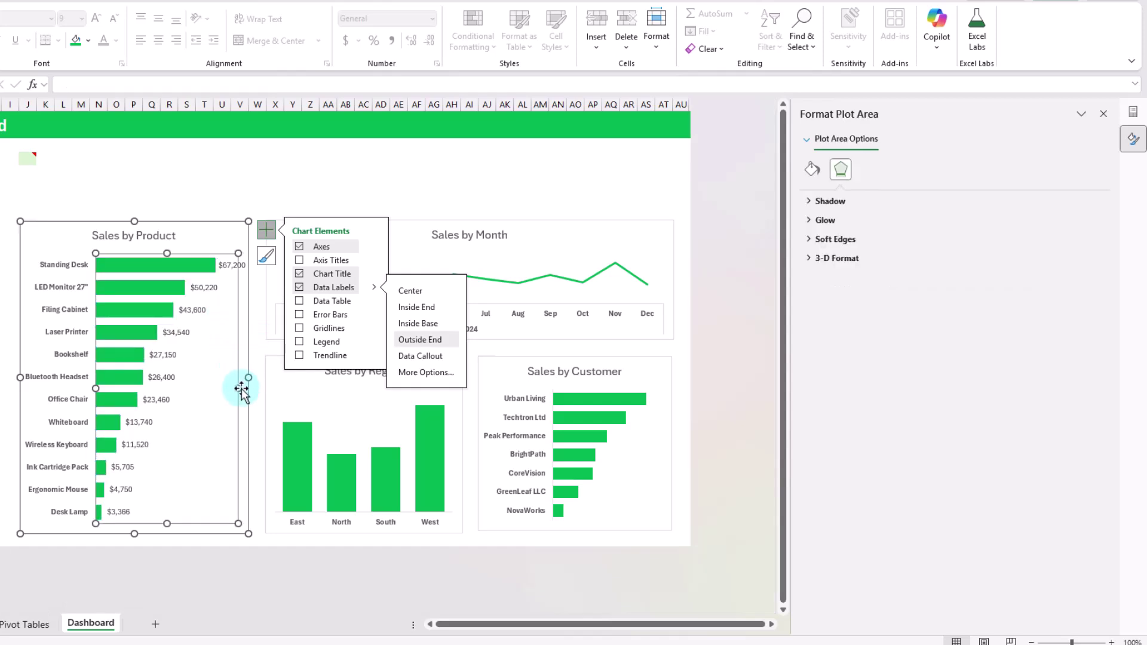
{"action": "left_click_drag", "start_coordinate": [242, 389], "coordinate": [222, 389]}
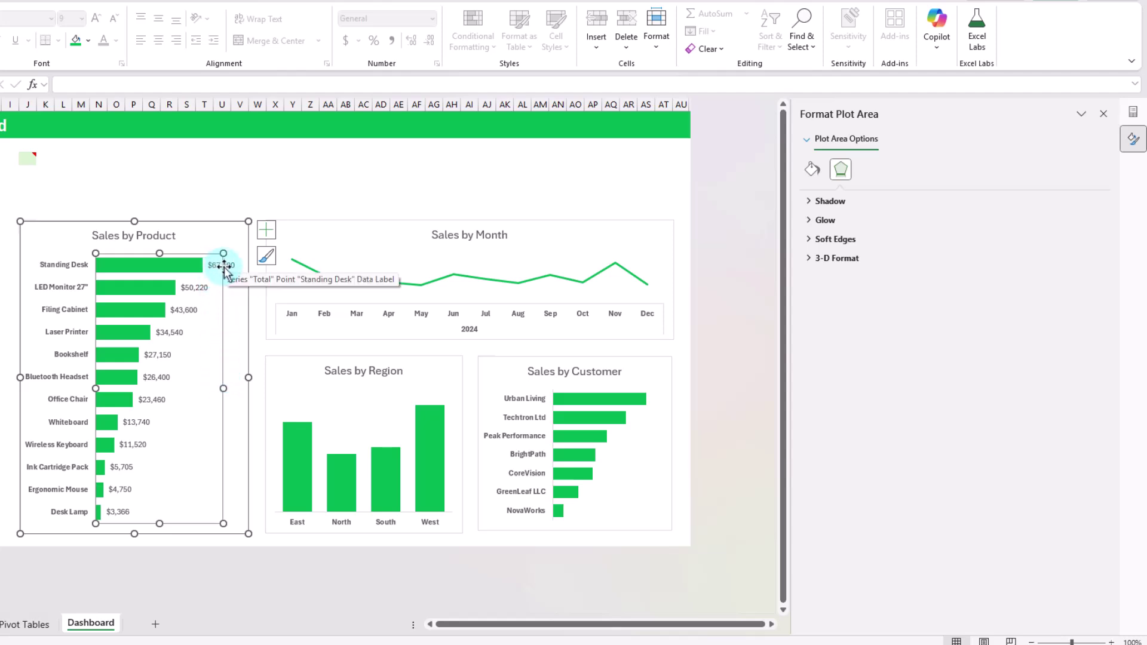
Step: Add data labels to the Sales by Region columns, positioned at Outside End
{"action": "left_click", "coordinate": [296, 439]}
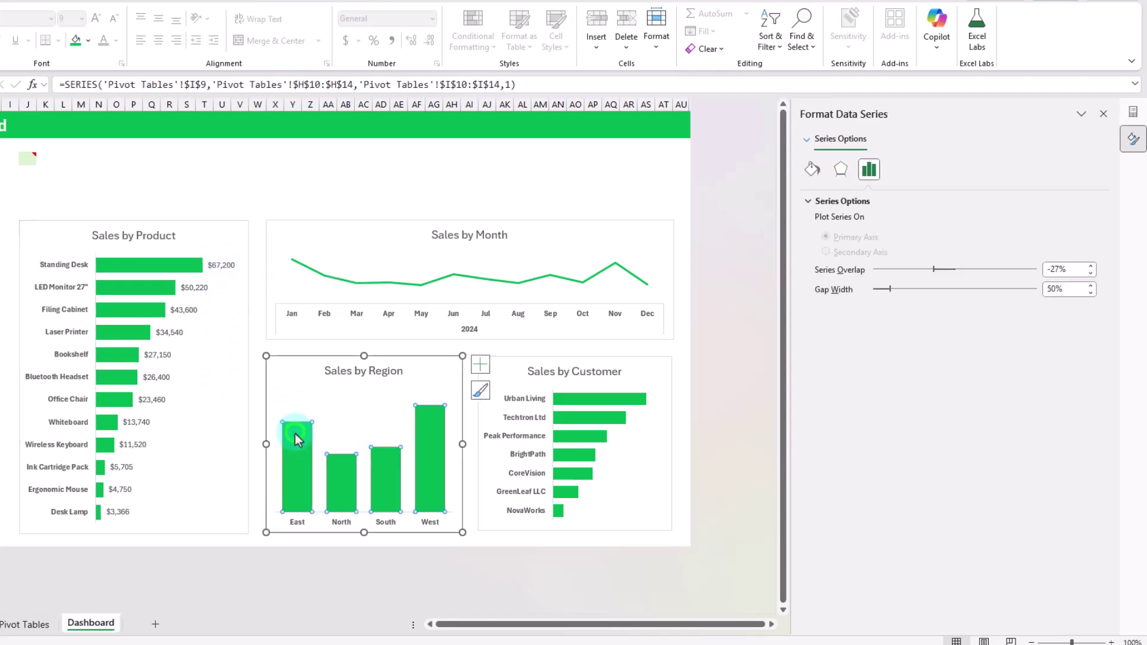
{"action": "left_click", "coordinate": [482, 366]}
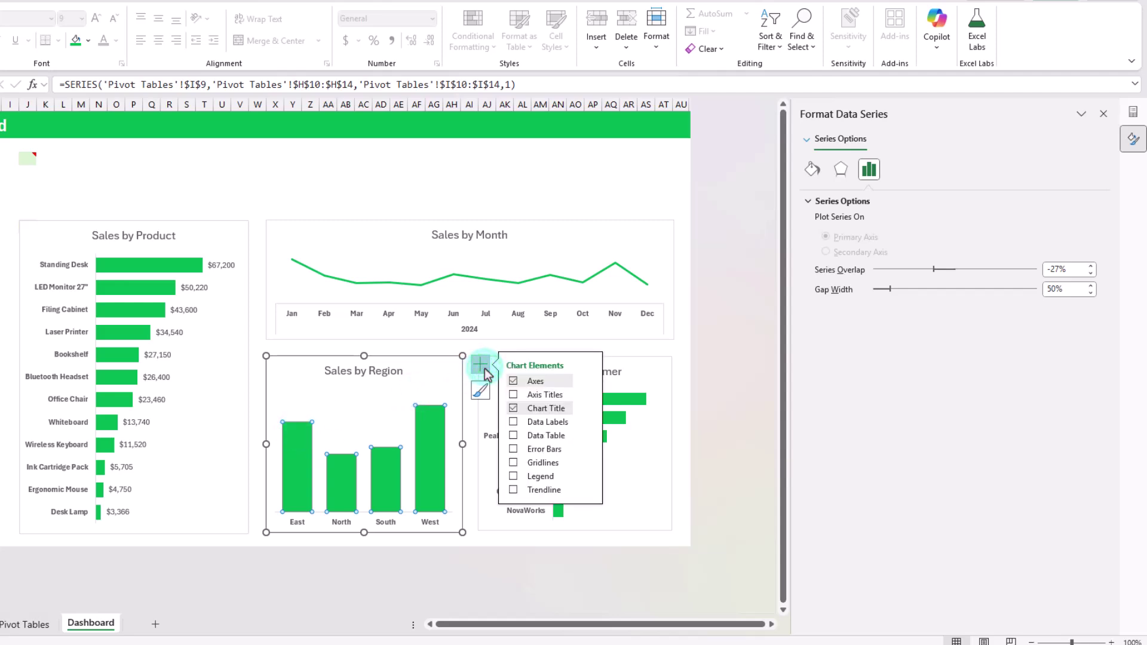
{"action": "left_click", "coordinate": [588, 424]}
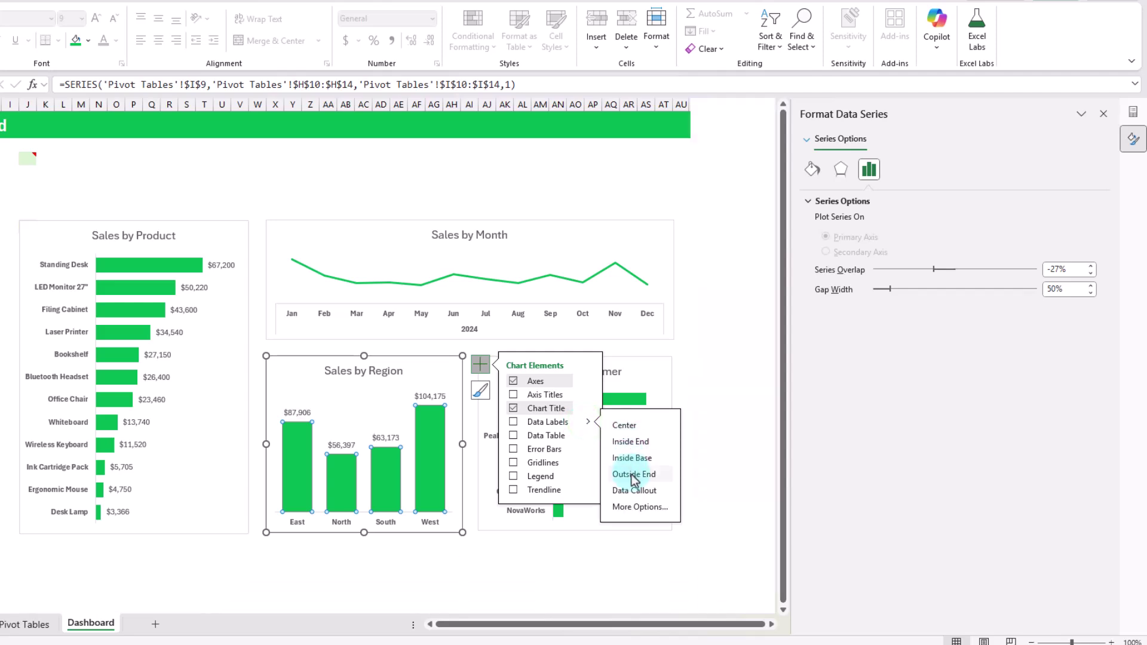
{"action": "left_click", "coordinate": [634, 475]}
Step: Add Outside End data labels to the Sales by Customer bars and narrow the chart's plot area from its right edge to fit them
{"action": "left_click", "coordinate": [641, 391]}
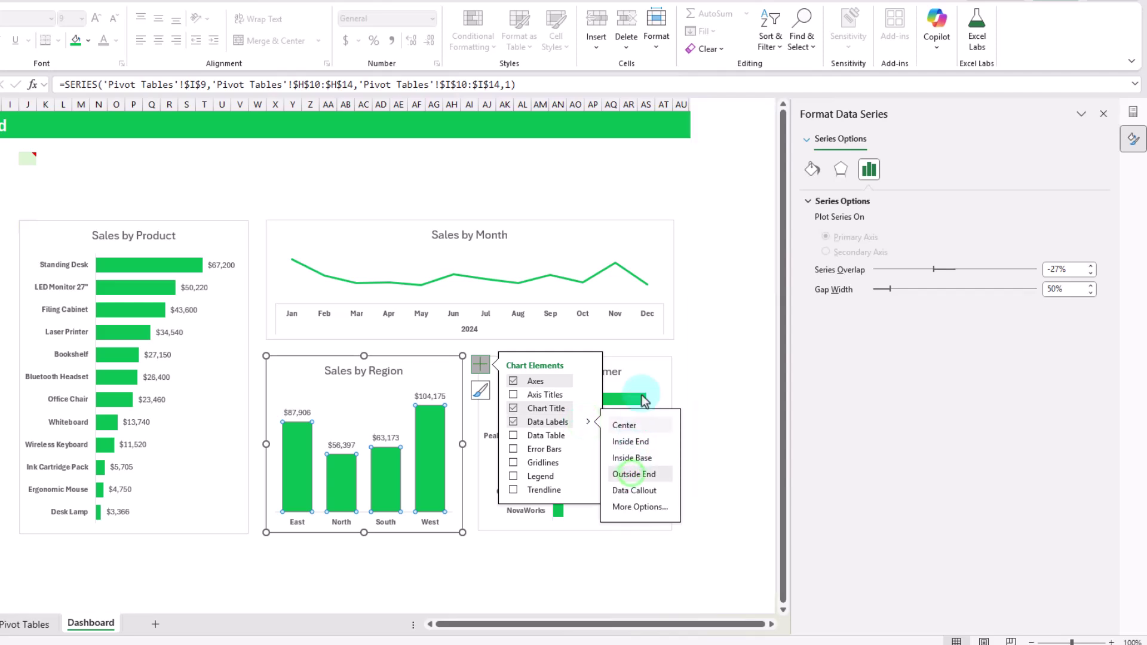
{"action": "left_click", "coordinate": [613, 396]}
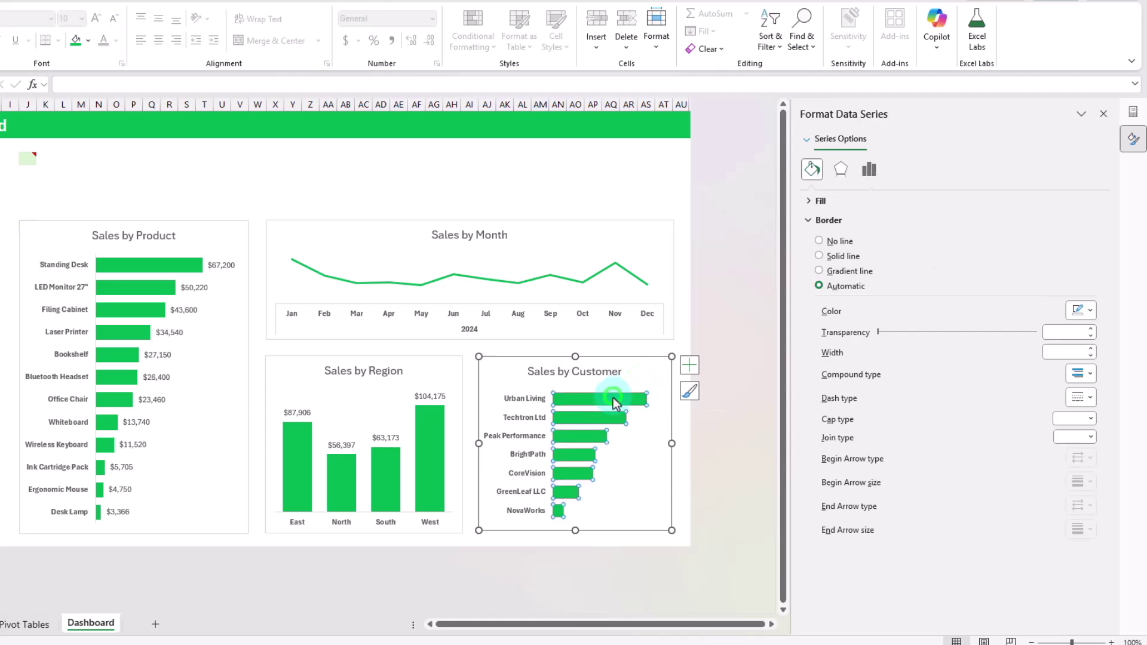
{"action": "left_click", "coordinate": [692, 367]}
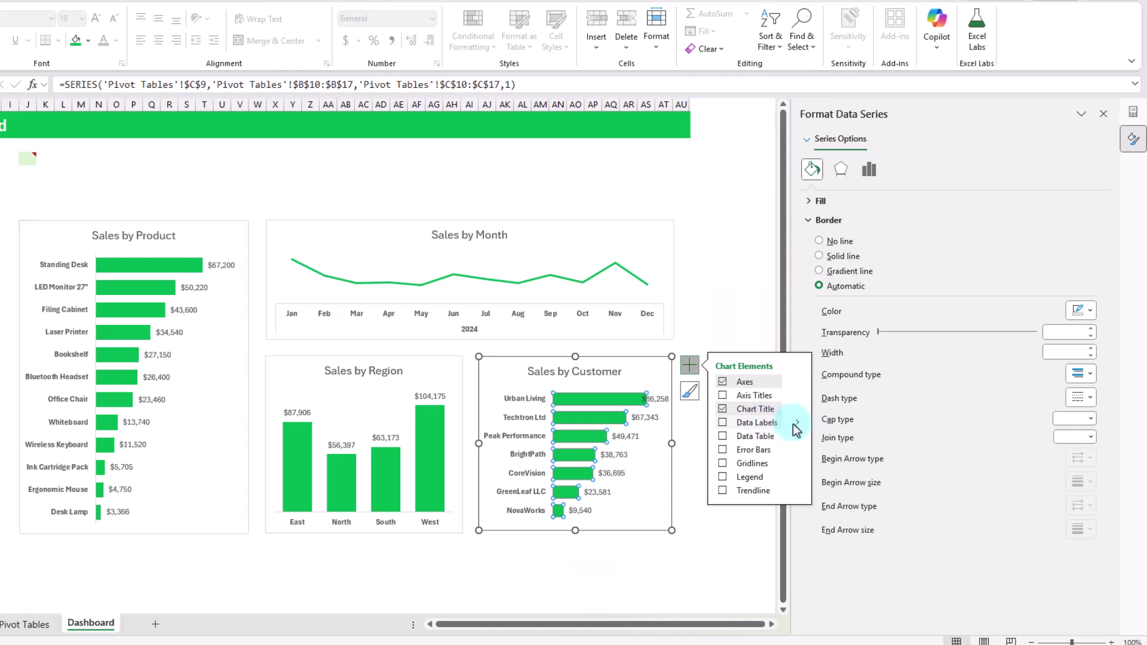
{"action": "left_click", "coordinate": [796, 423]}
{"action": "left_click", "coordinate": [836, 474]}
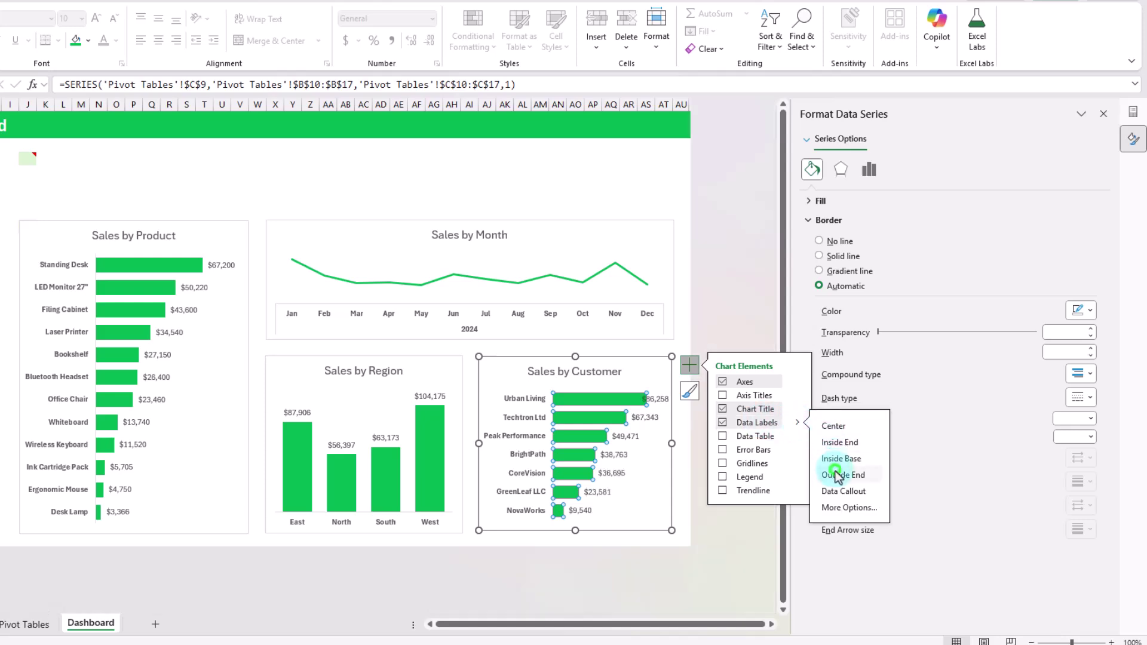
{"action": "left_click", "coordinate": [652, 444]}
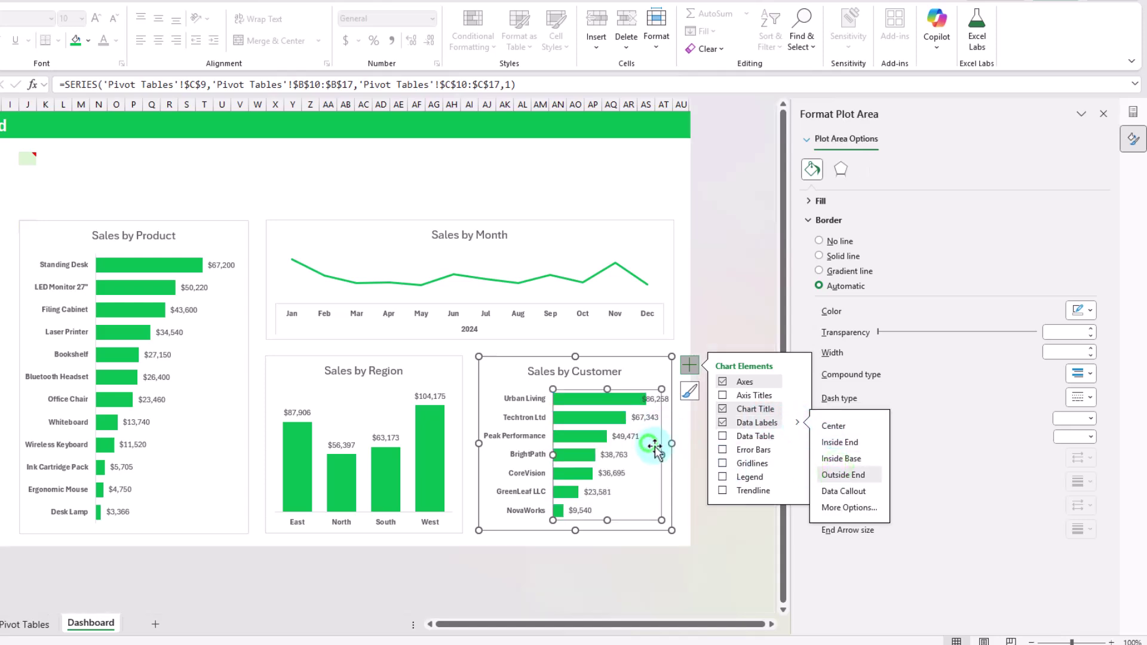
{"action": "left_click_drag", "start_coordinate": [658, 453], "coordinate": [646, 454]}
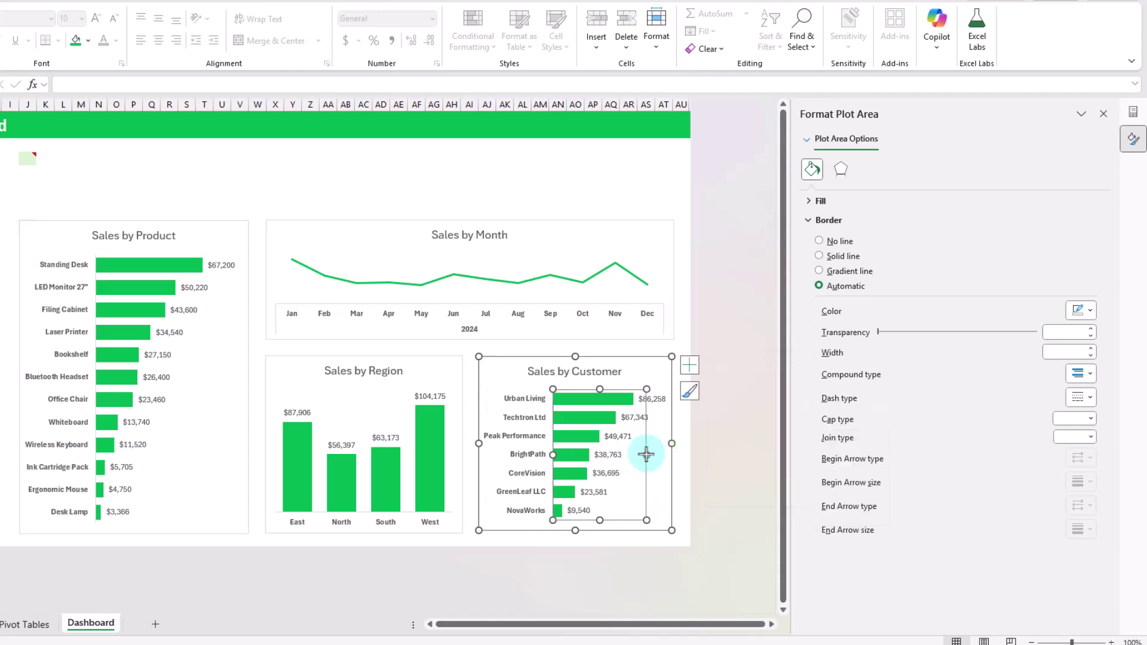
Step: Make the data labels bold in the Sales by Customer, Sales by Region and Sales by Product charts
{"action": "left_click", "coordinate": [651, 398]}
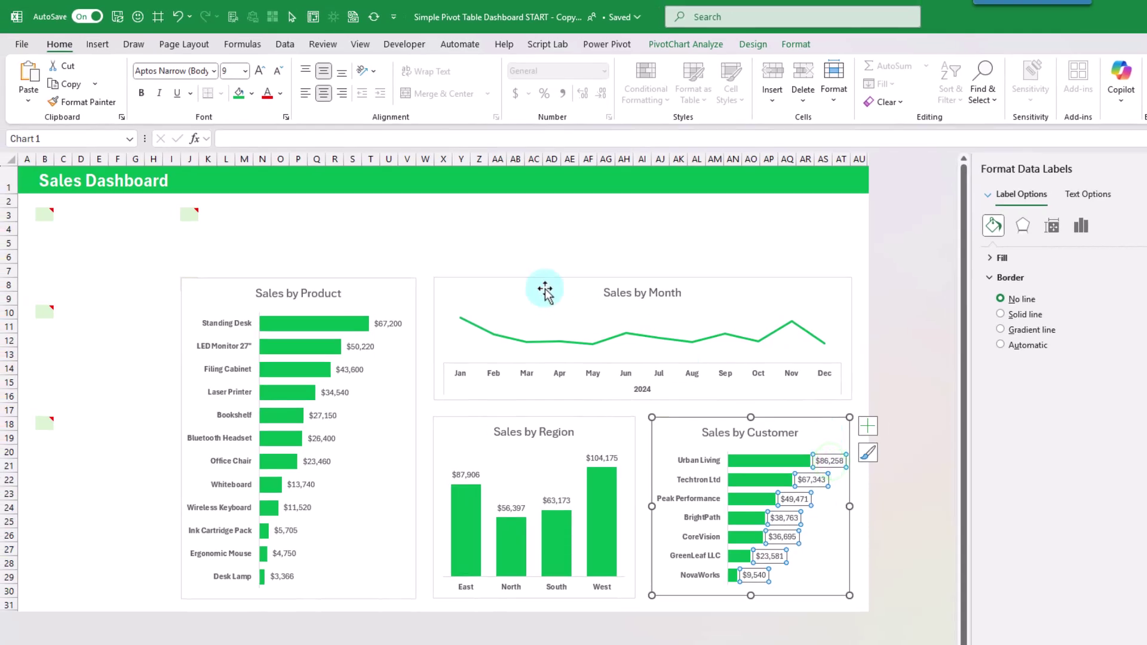
{"action": "left_click", "coordinate": [141, 93]}
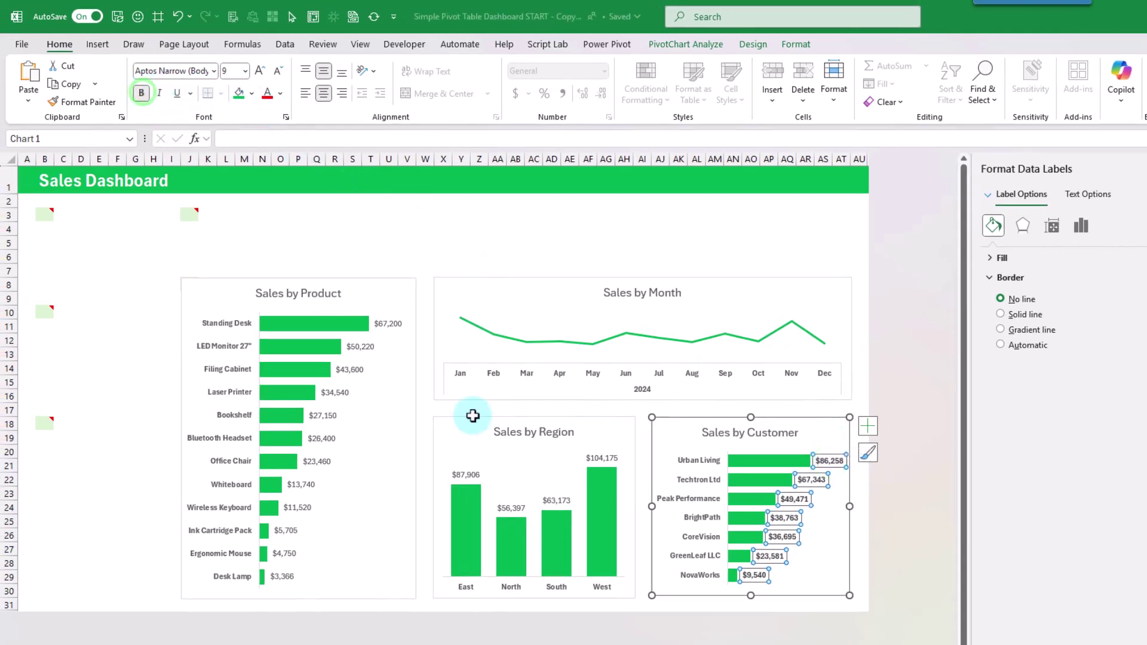
{"action": "left_click", "coordinate": [600, 458]}
{"action": "left_click", "coordinate": [142, 92]}
{"action": "left_click", "coordinate": [368, 346]}
{"action": "left_click", "coordinate": [143, 94]}
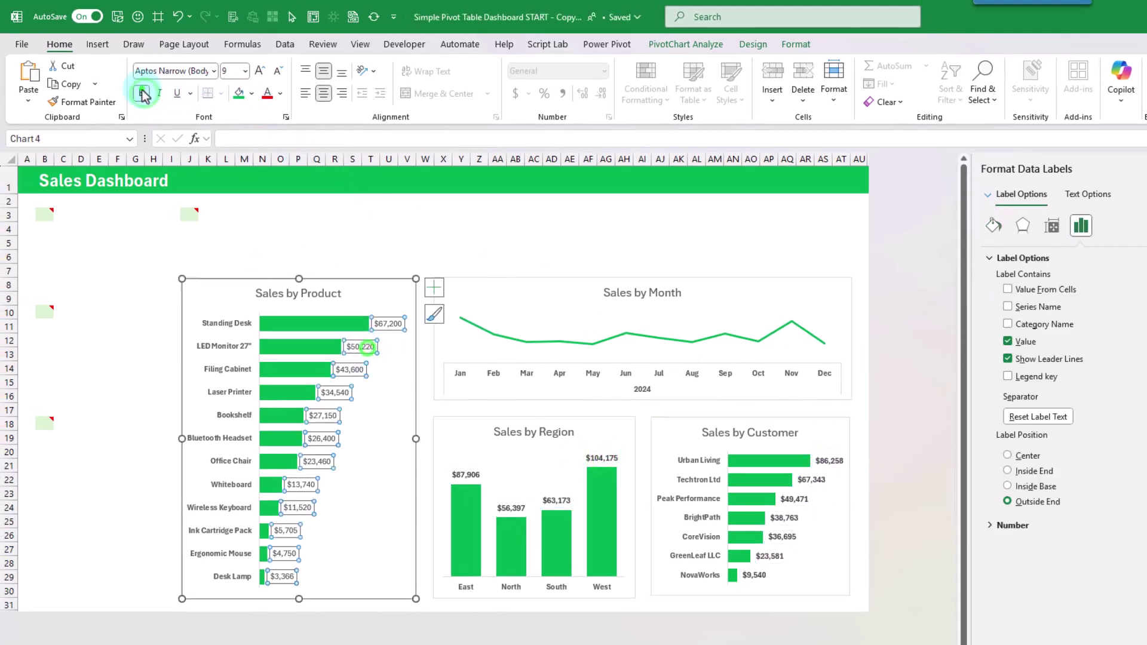
Step: Draw a rectangle above the Sales by Product chart, from cell J3 to about column P, row 6
{"action": "left_click", "coordinate": [255, 268]}
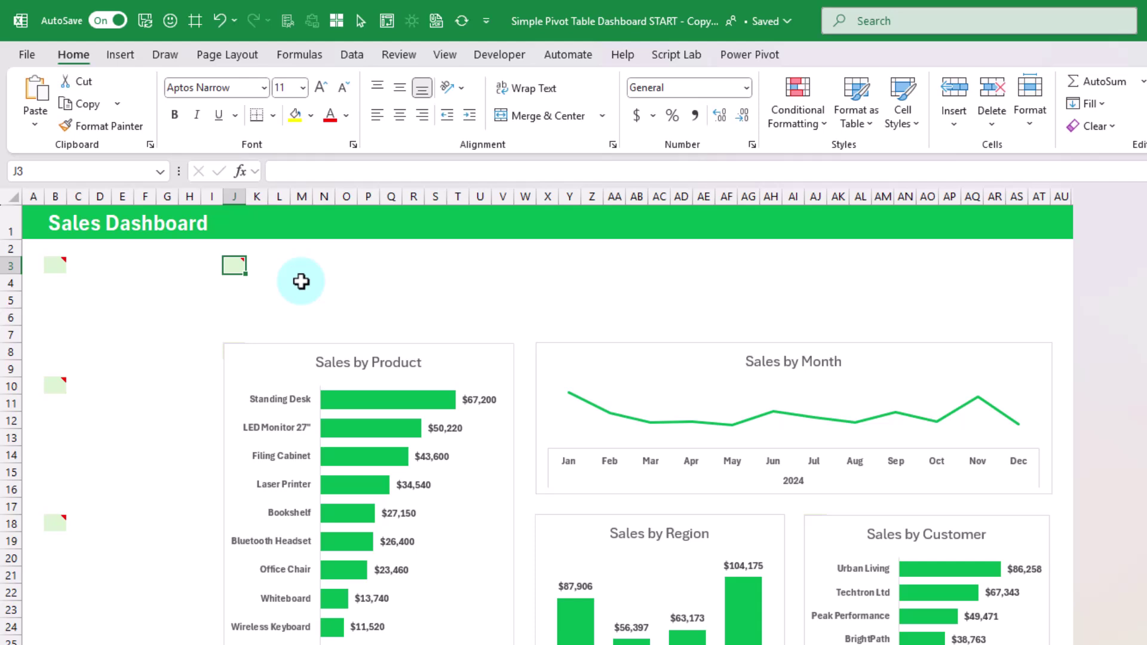
{"action": "left_click", "coordinate": [119, 56]}
{"action": "left_click", "coordinate": [291, 124]}
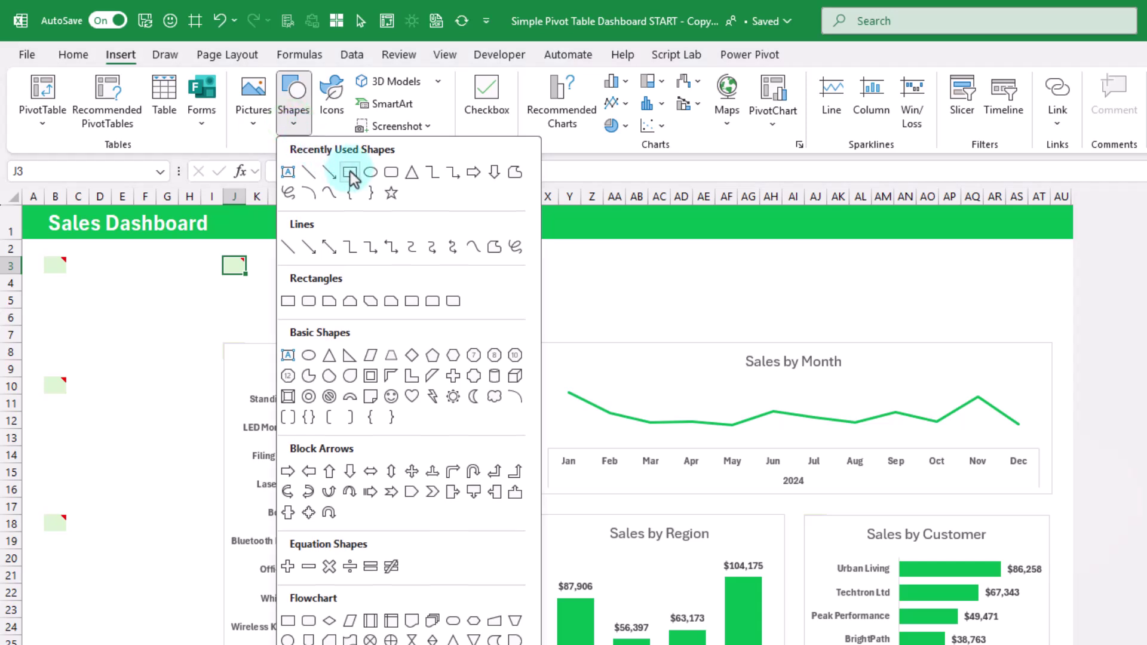
{"action": "left_click", "coordinate": [350, 173]}
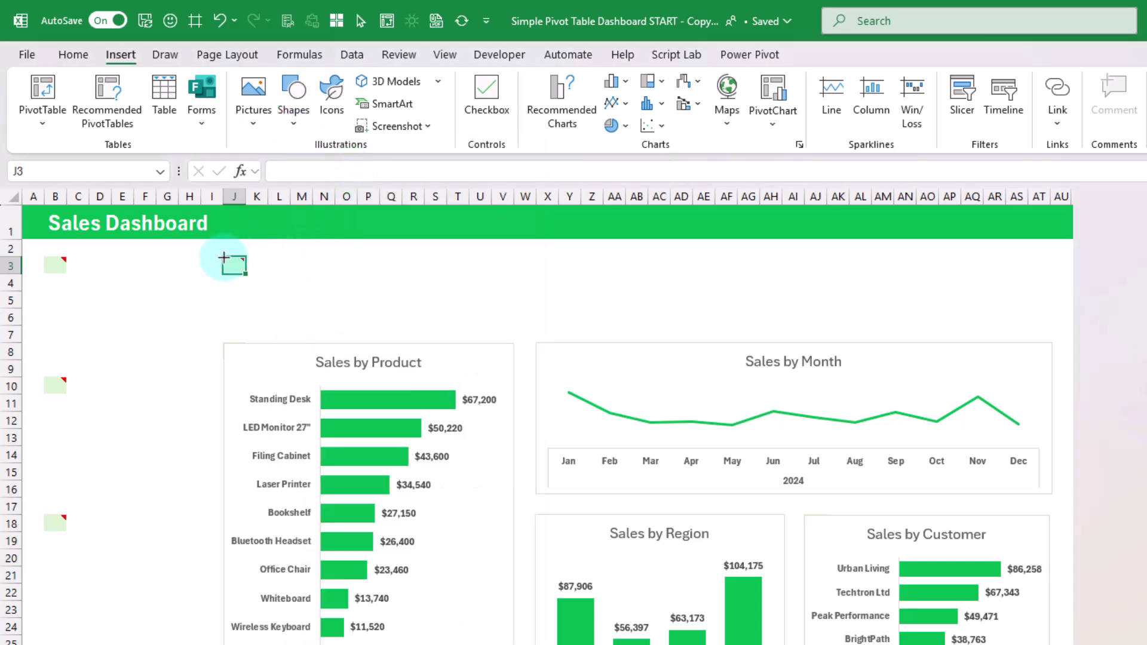
{"action": "mouse_move", "coordinate": [222, 257]}
{"action": "left_mouse_down"}
{"action": "mouse_move", "coordinate": [277, 310]}
{"action": "mouse_move", "coordinate": [381, 322]}
{"action": "left_mouse_up"}
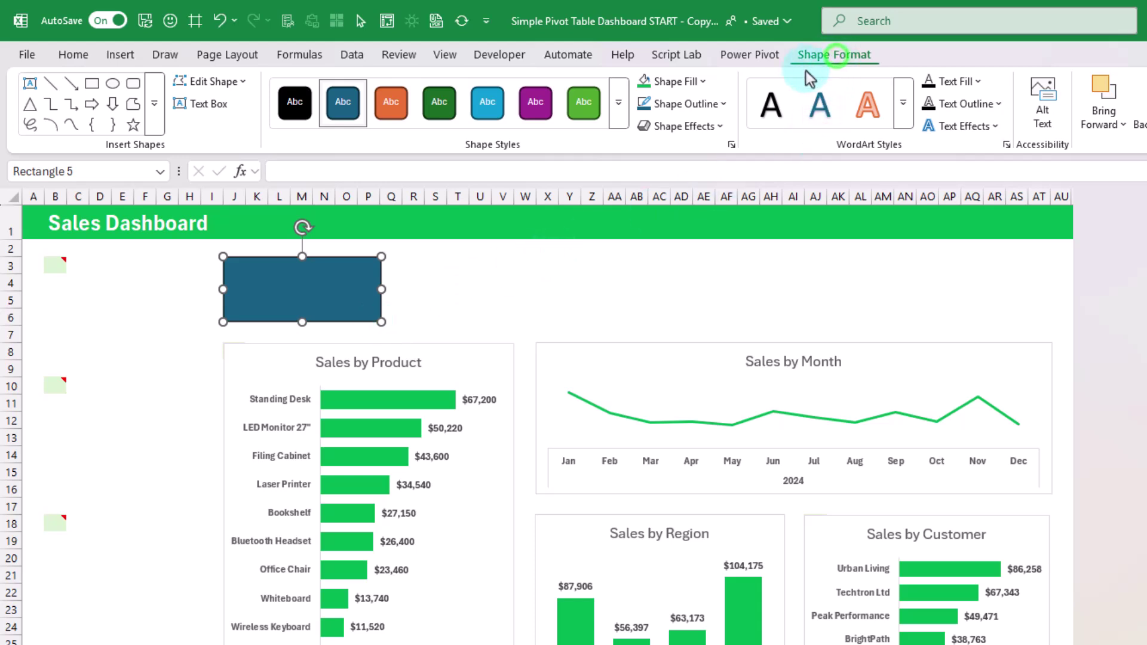
Step: Give the rectangle above the Sales by Product chart a white fill and a light grey outline
{"action": "left_click", "coordinate": [701, 81]}
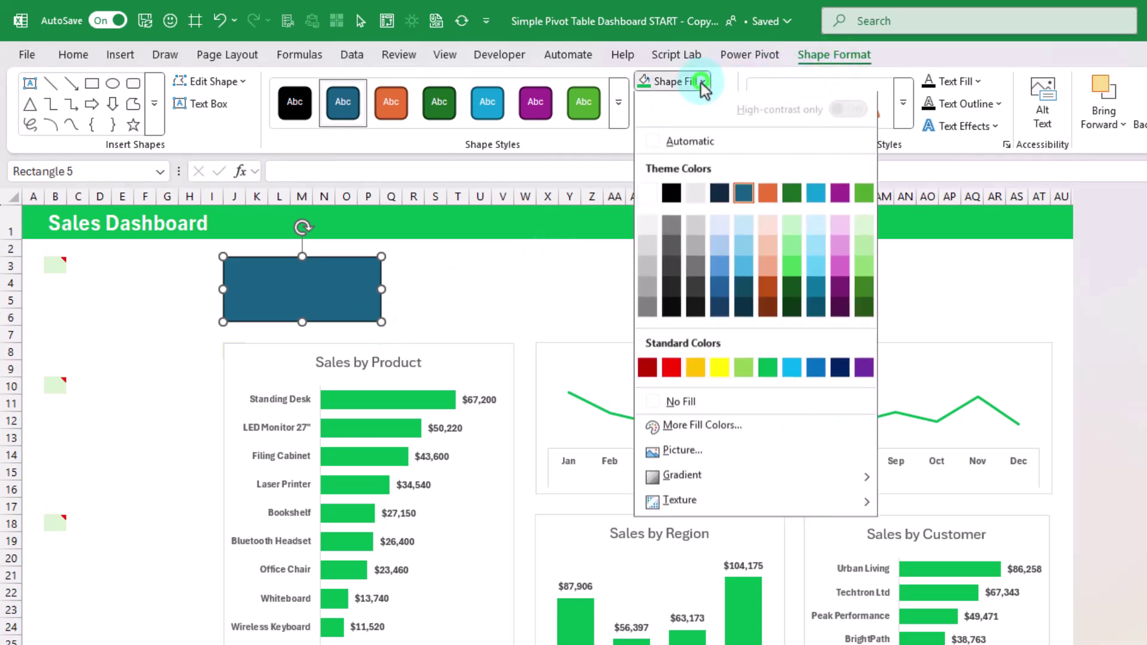
{"action": "left_click", "coordinate": [648, 196]}
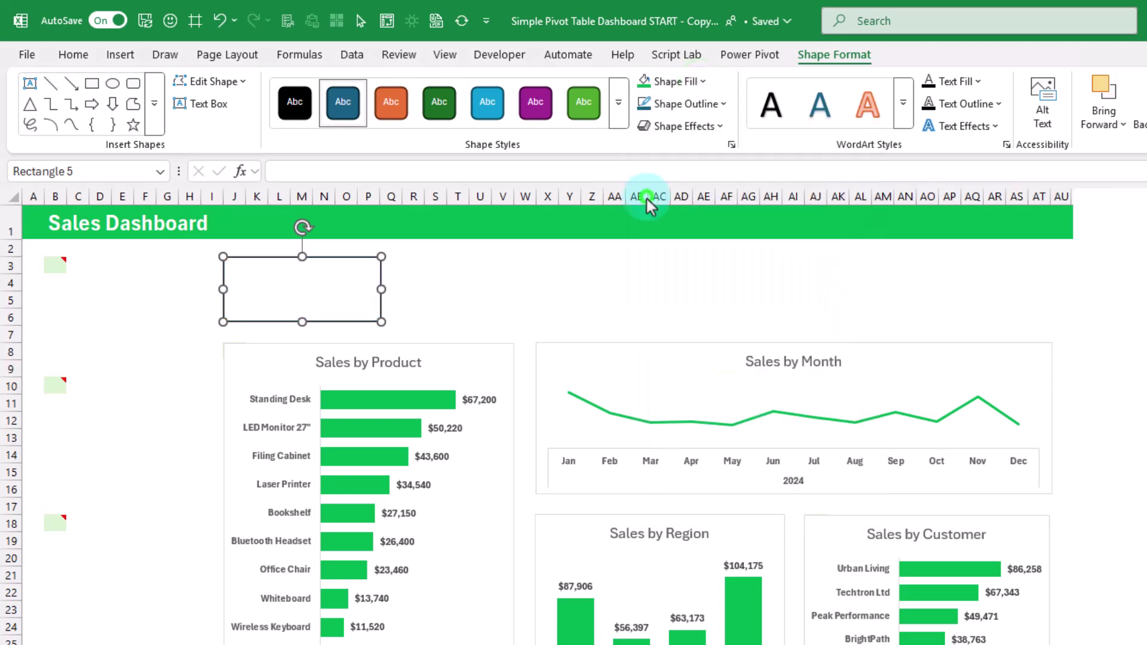
{"action": "left_click", "coordinate": [722, 105]}
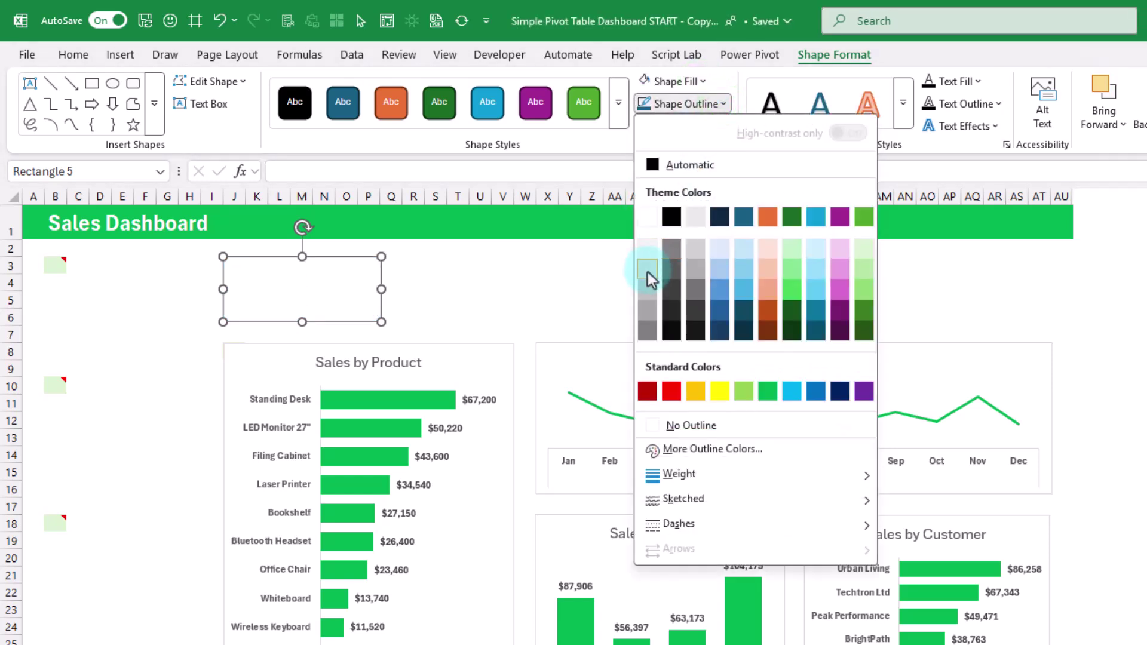
{"action": "left_click", "coordinate": [647, 288]}
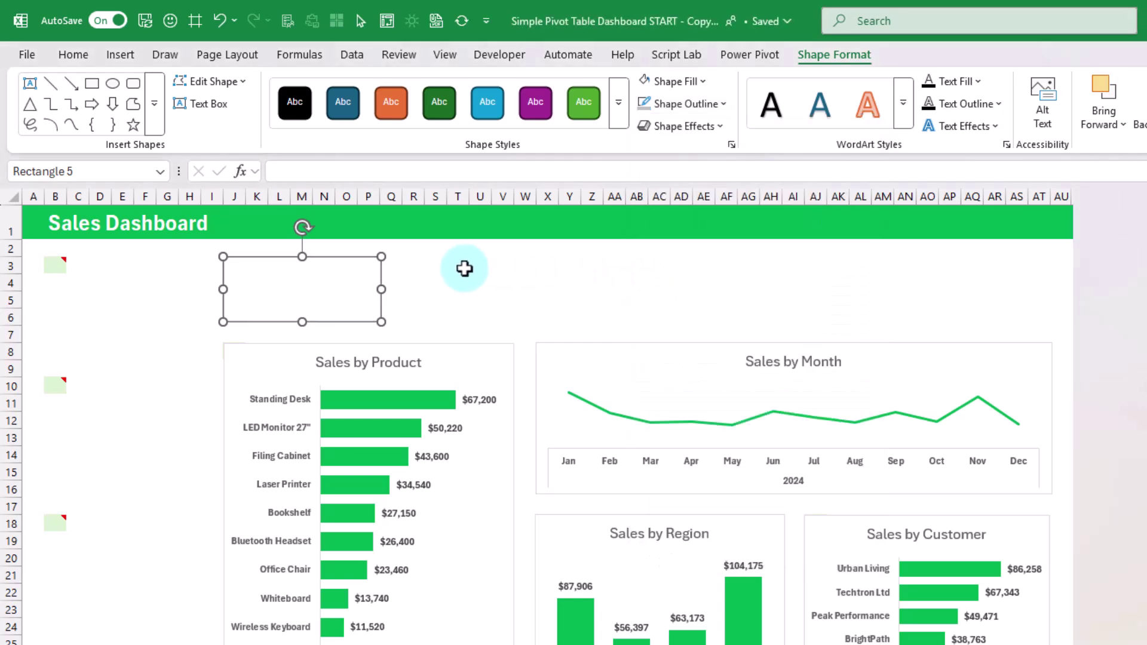
Step: Draw a second, narrow rectangle as a header strip inside the upper part of the white card
{"action": "left_click", "coordinate": [122, 55]}
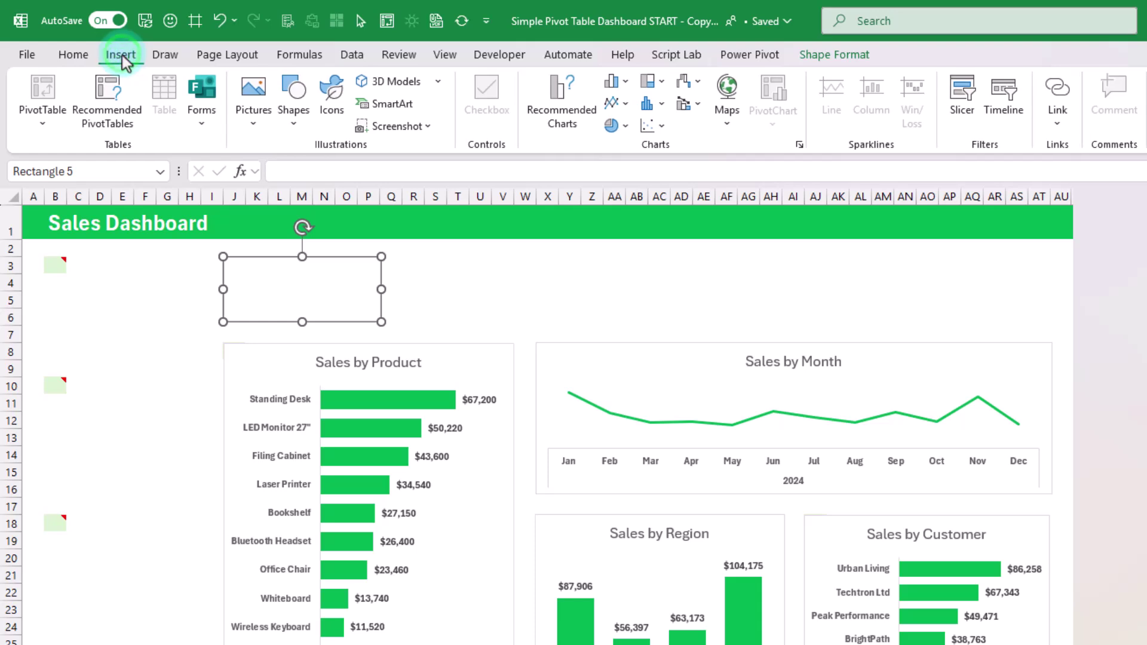
{"action": "left_click", "coordinate": [299, 122]}
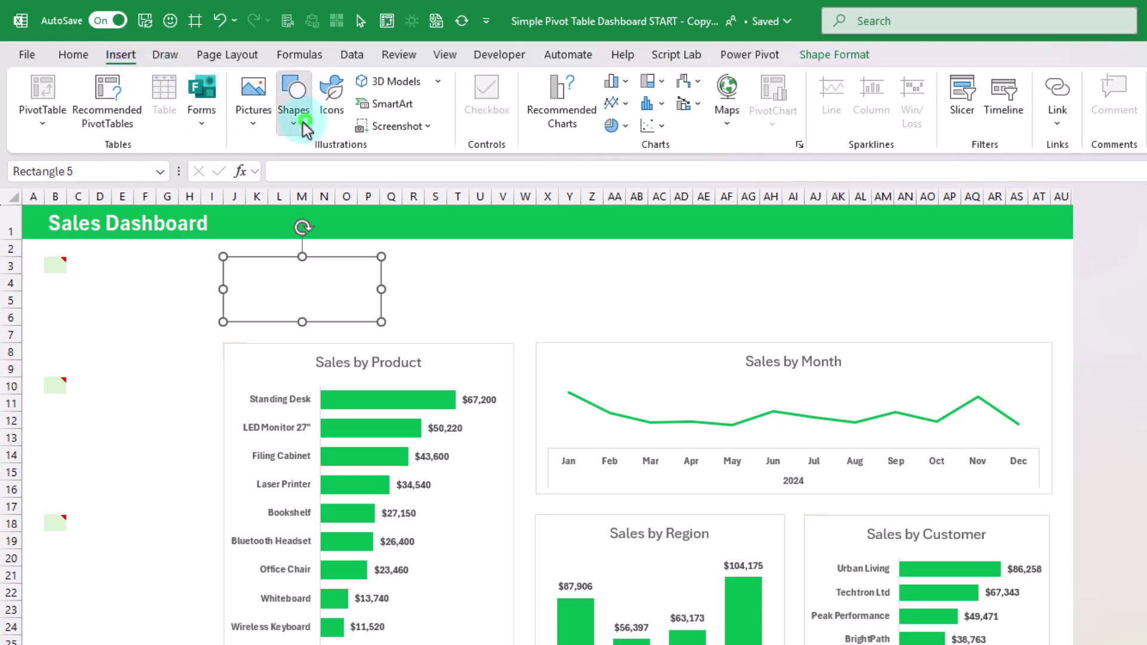
{"action": "left_click", "coordinate": [355, 174]}
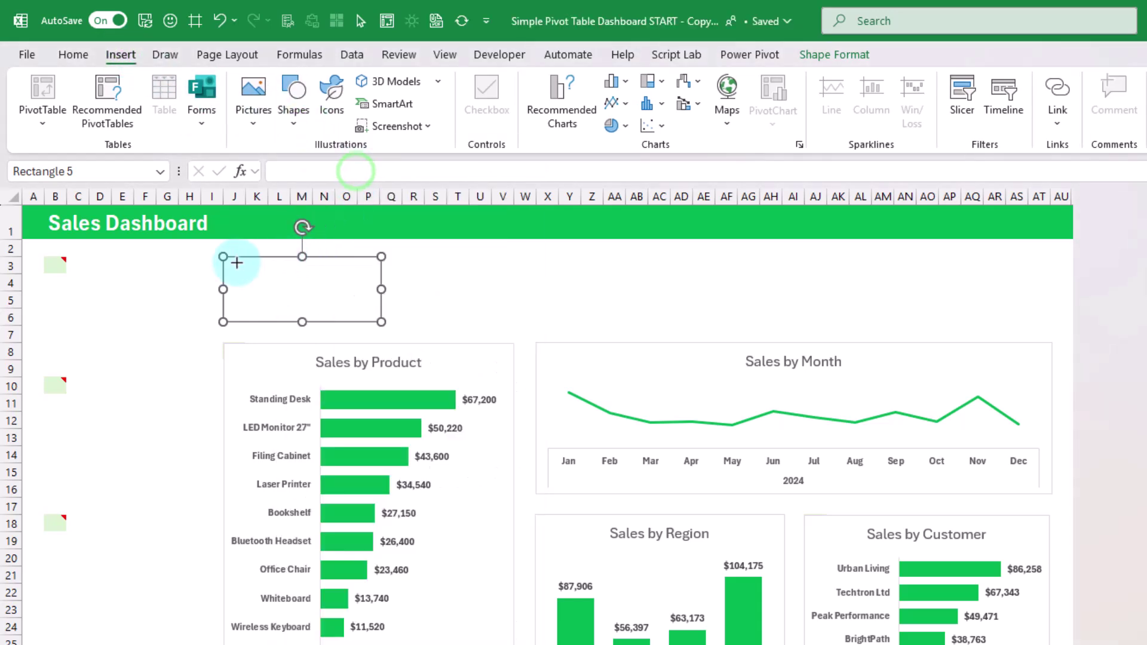
{"action": "left_click_drag", "start_coordinate": [233, 262], "coordinate": [369, 282]}
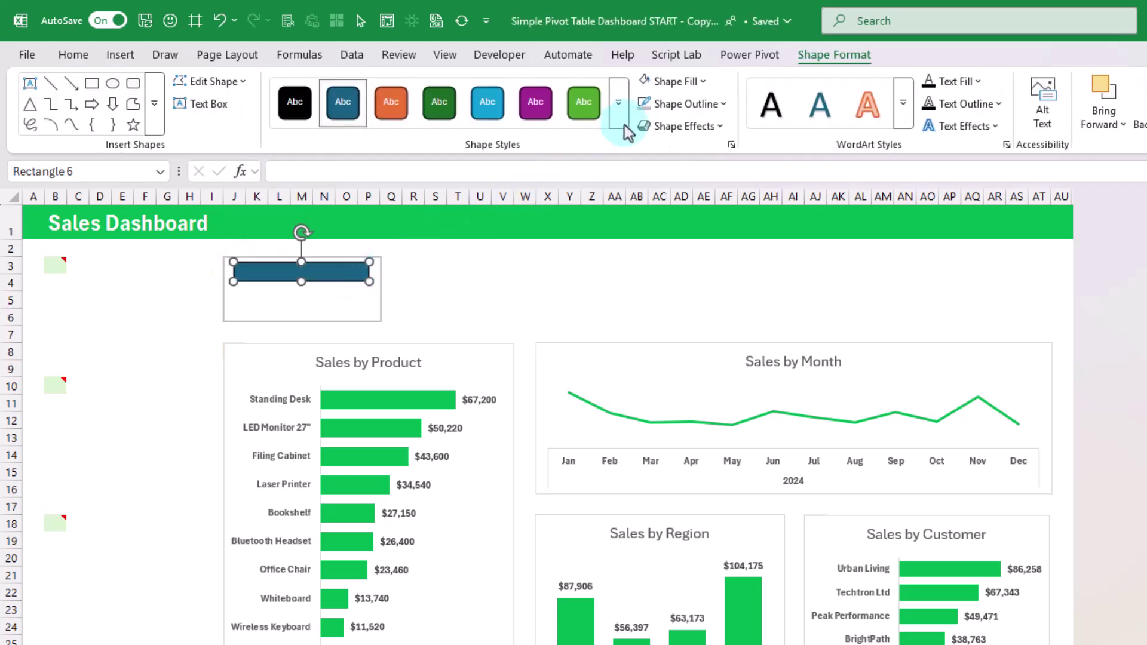
Step: Fill the header strip with the standard Green colour and set it to No Outline
{"action": "left_click", "coordinate": [700, 84]}
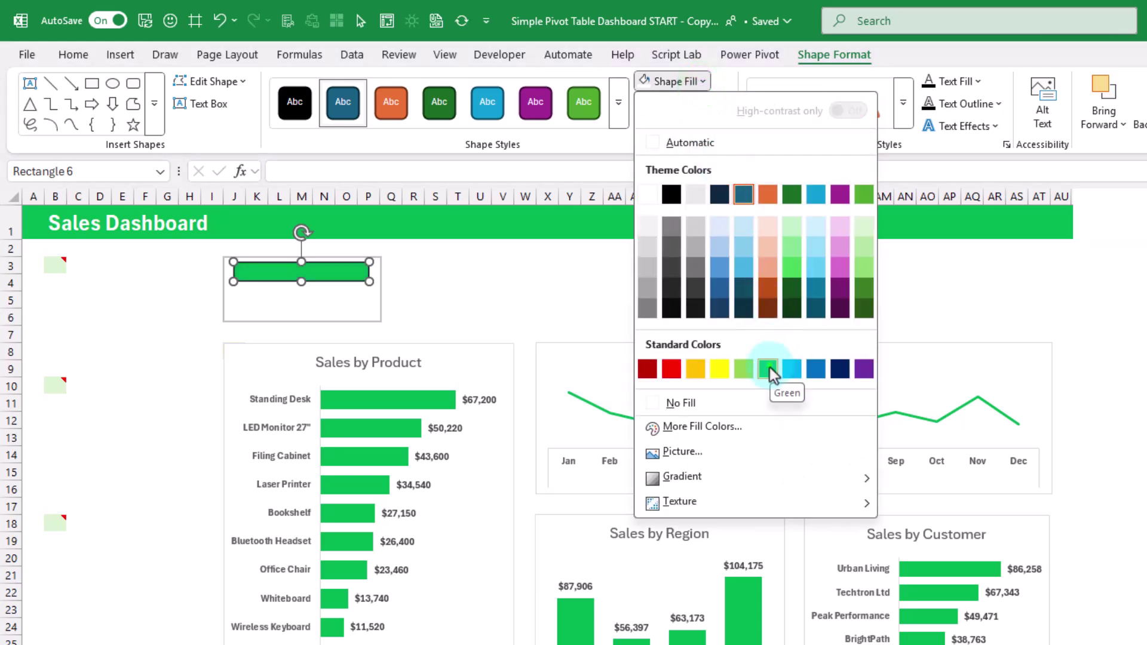
{"action": "left_click", "coordinate": [769, 367]}
{"action": "left_click", "coordinate": [704, 101]}
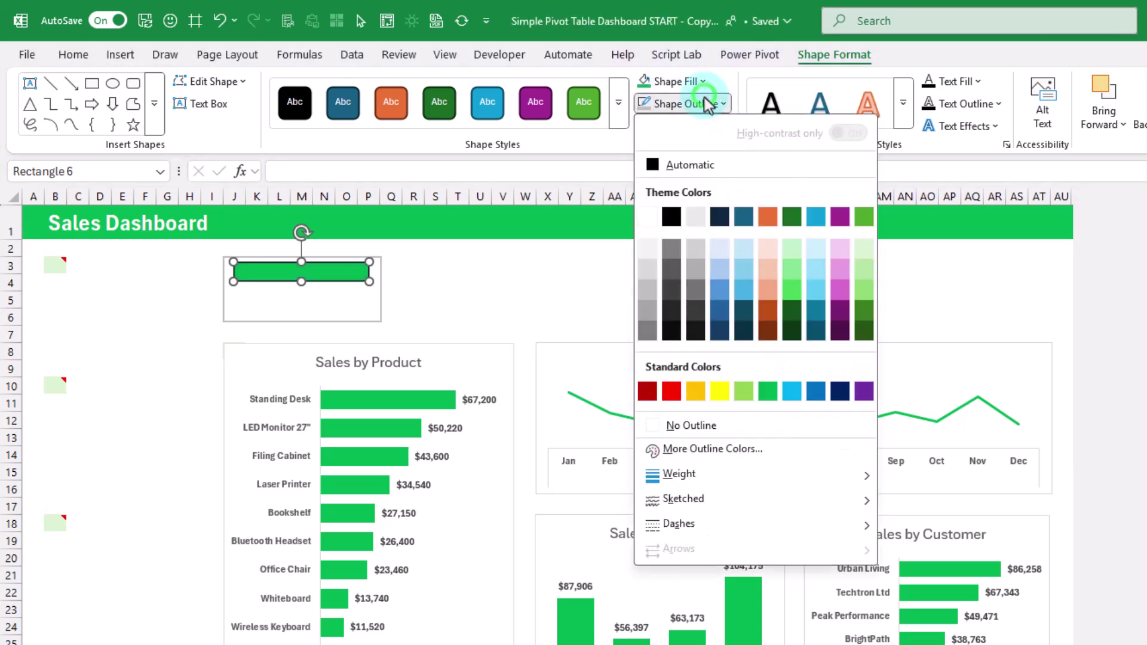
{"action": "left_click", "coordinate": [670, 425]}
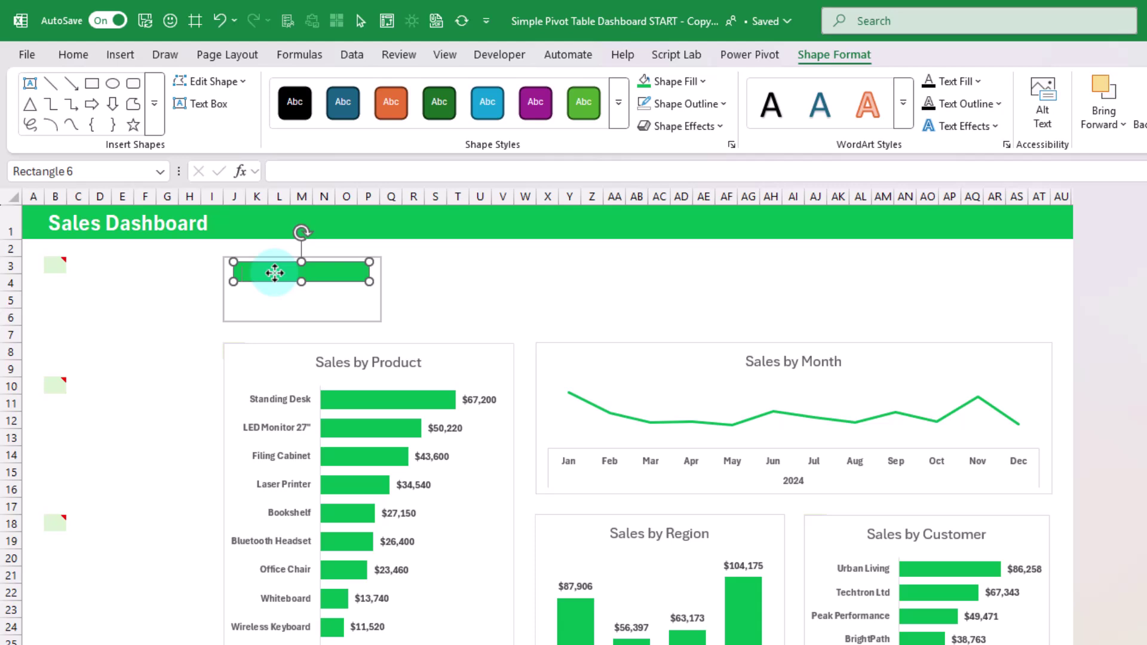
Step: Label the header strip "Number of Sales" in bold 12 pt text, centred horizontally and vertically
{"action": "type", "text": "Number of Sales"}
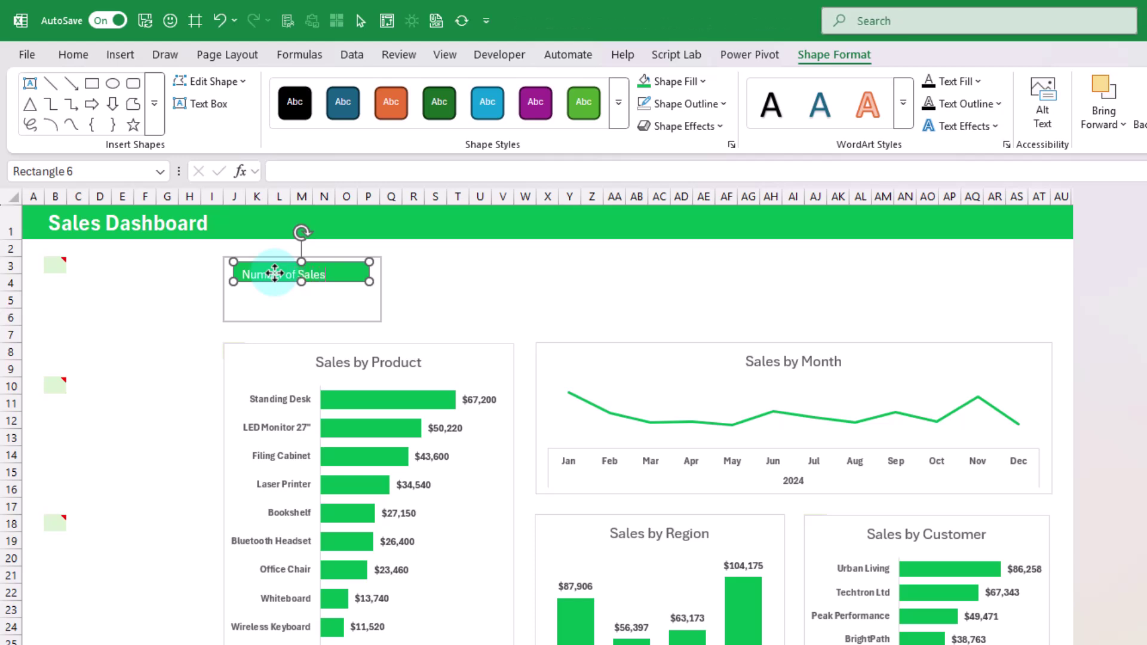
{"action": "left_click", "coordinate": [240, 276]}
{"action": "left_click_drag", "start_coordinate": [247, 275], "coordinate": [441, 299]}
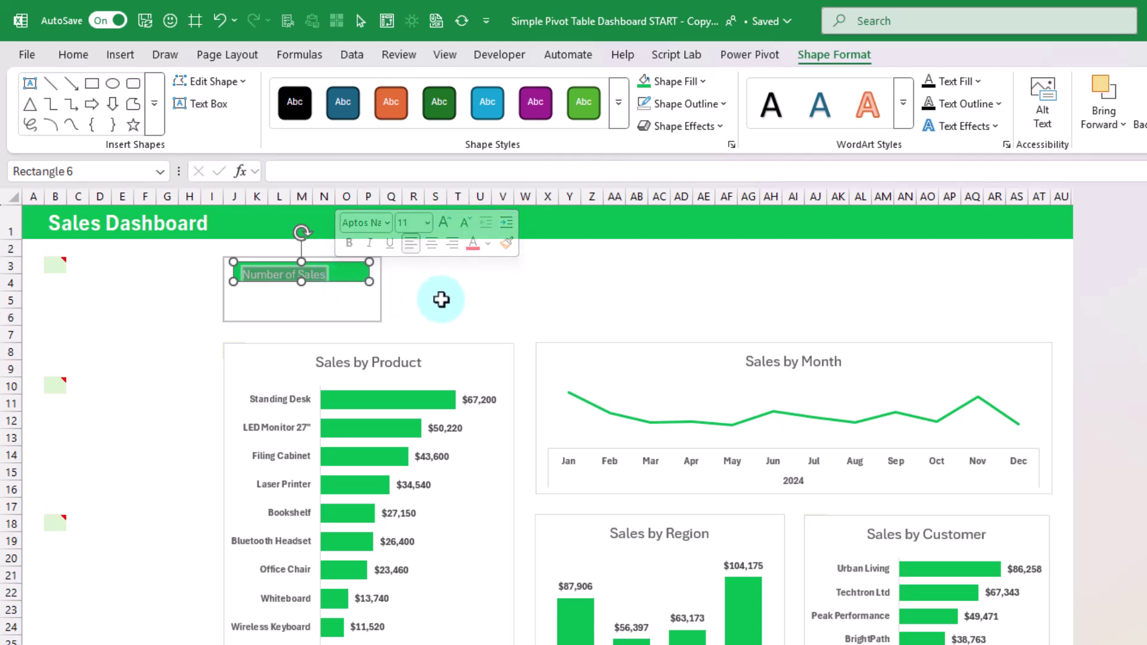
{"action": "left_click", "coordinate": [83, 52]}
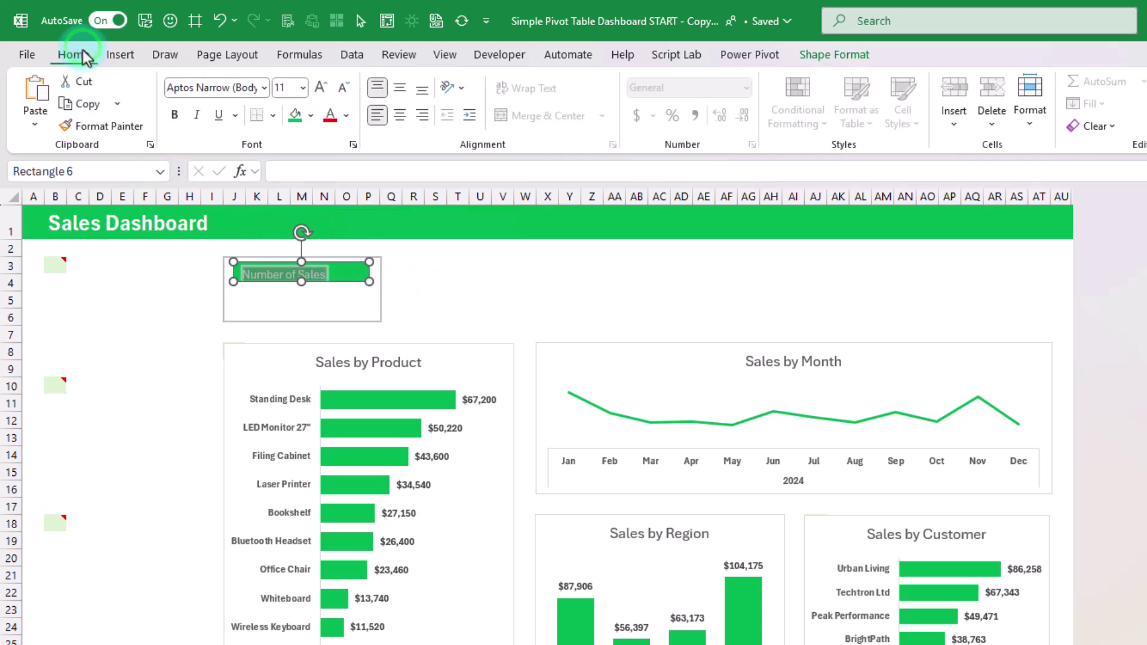
{"action": "left_click", "coordinate": [318, 87]}
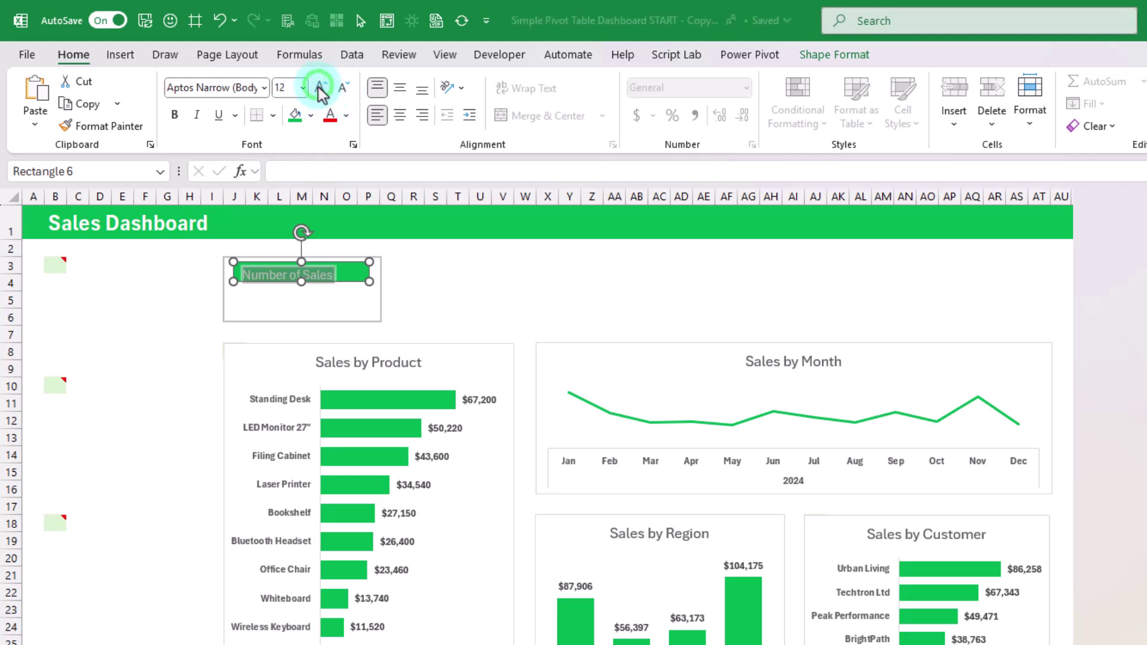
{"action": "left_click", "coordinate": [401, 90]}
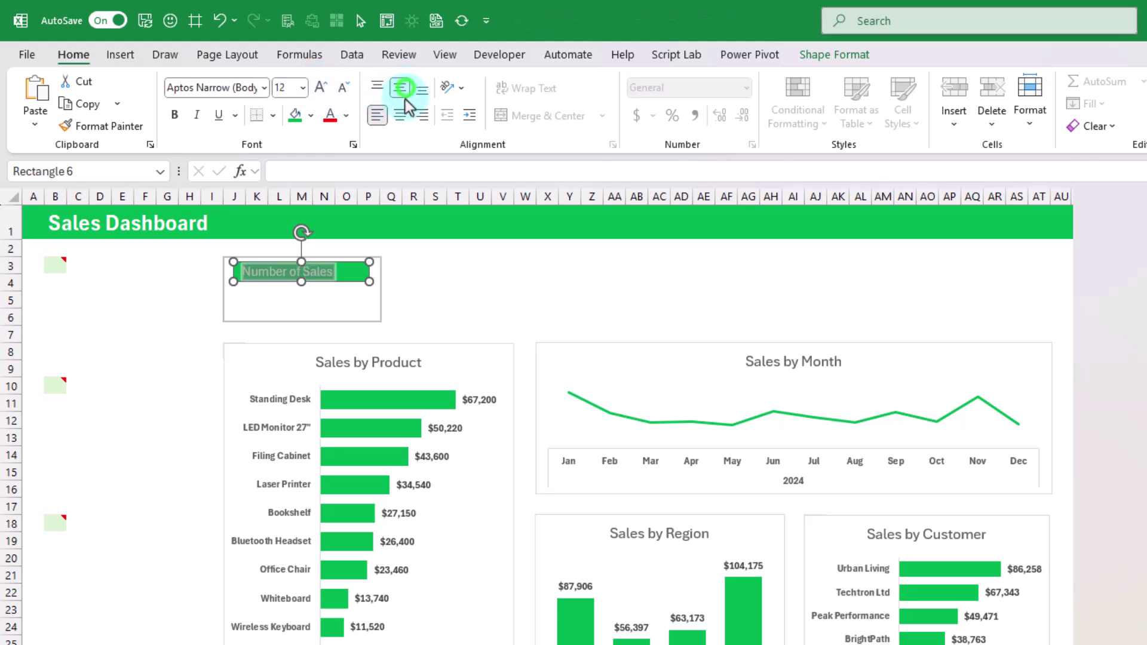
{"action": "left_click", "coordinate": [400, 115]}
{"action": "left_click", "coordinate": [174, 117]}
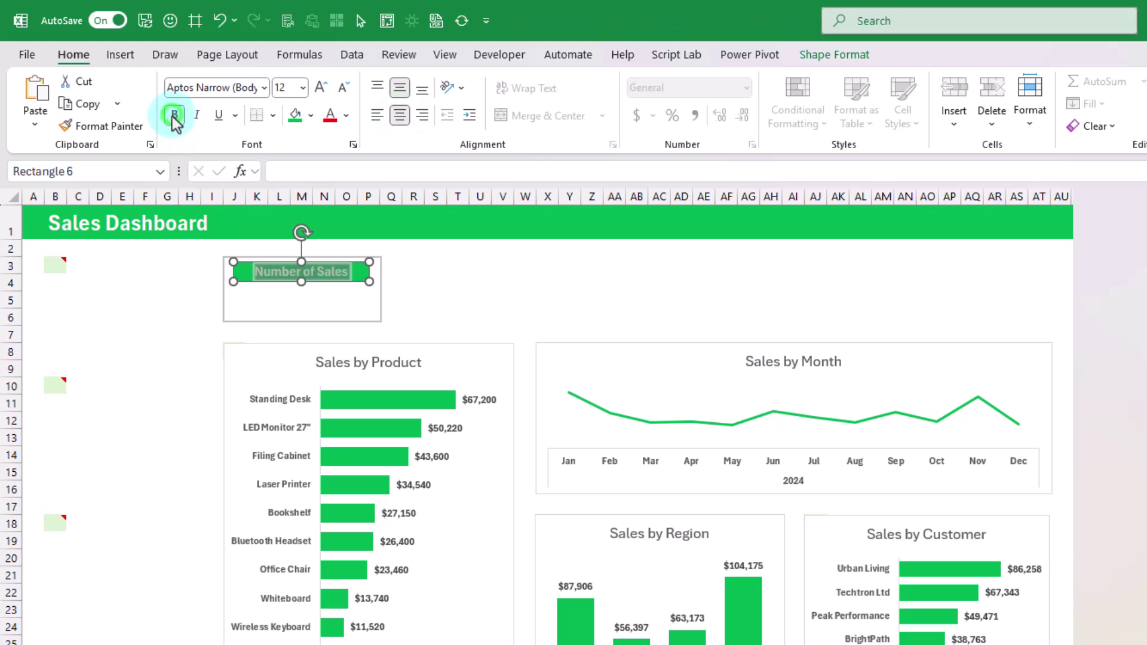
{"action": "left_click", "coordinate": [424, 264]}
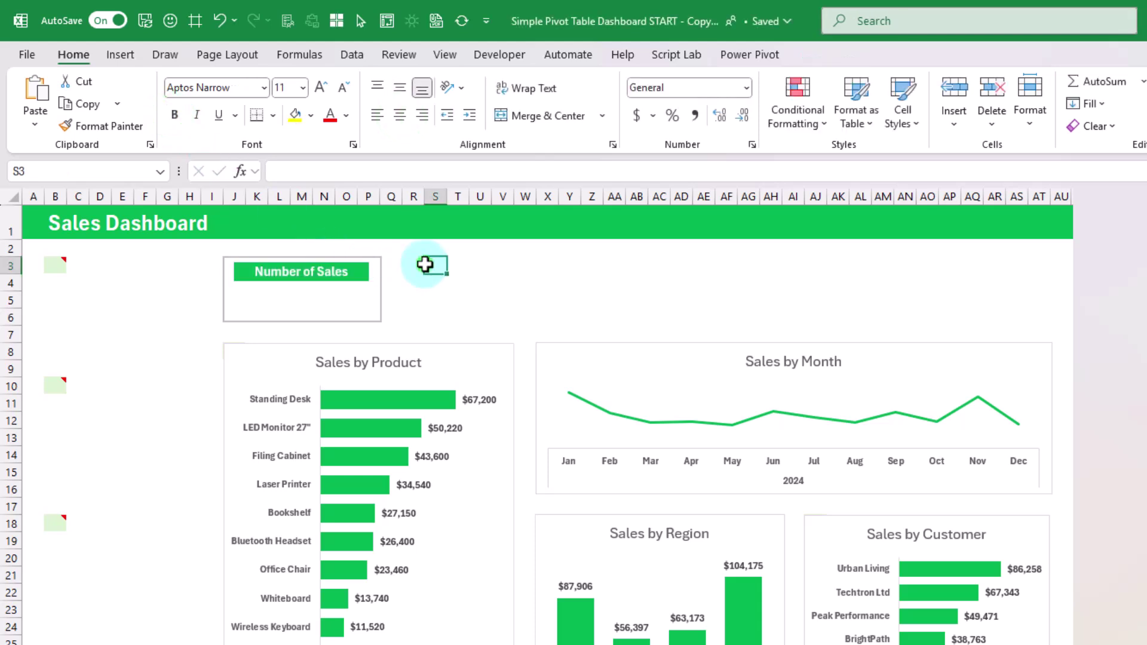
Step: Draw a third rectangle inside the white card, directly below the "Number of Sales" header strip and as wide as it
{"action": "left_click", "coordinate": [121, 57]}
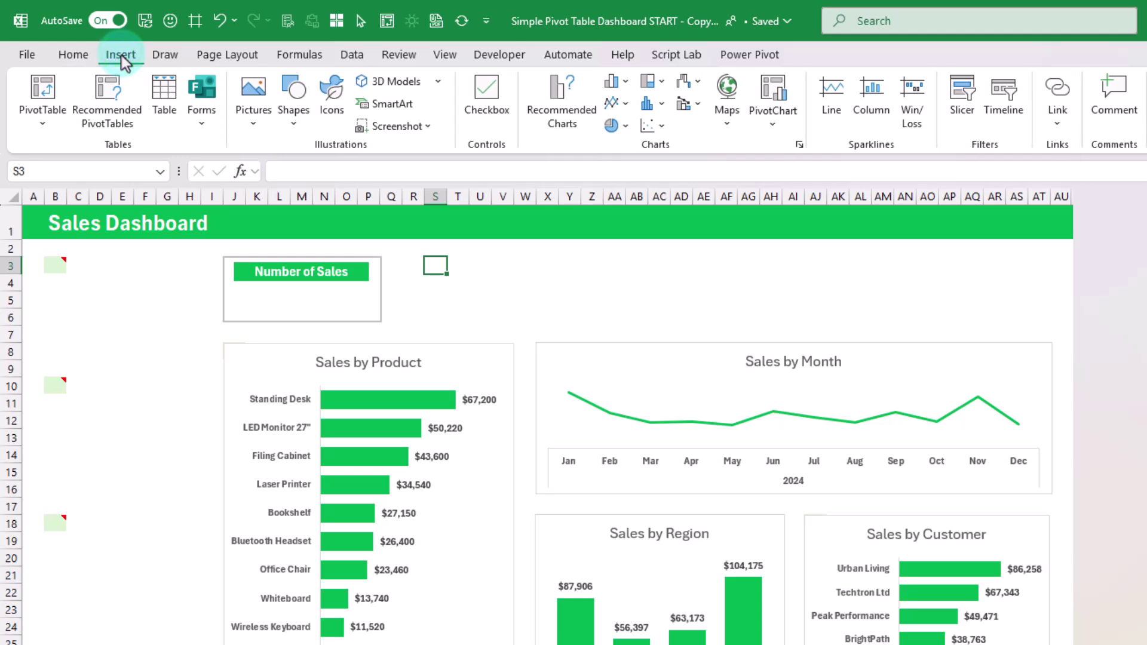
{"action": "left_click", "coordinate": [293, 116]}
{"action": "left_click", "coordinate": [350, 172]}
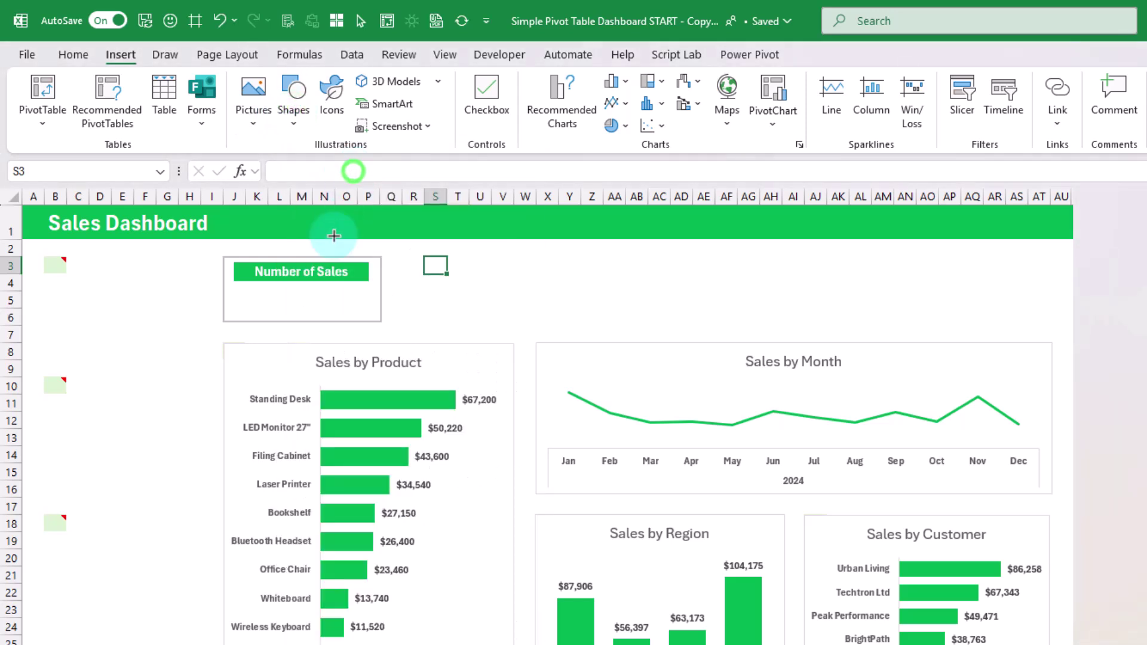
{"action": "left_click_drag", "start_coordinate": [235, 284], "coordinate": [370, 312]}
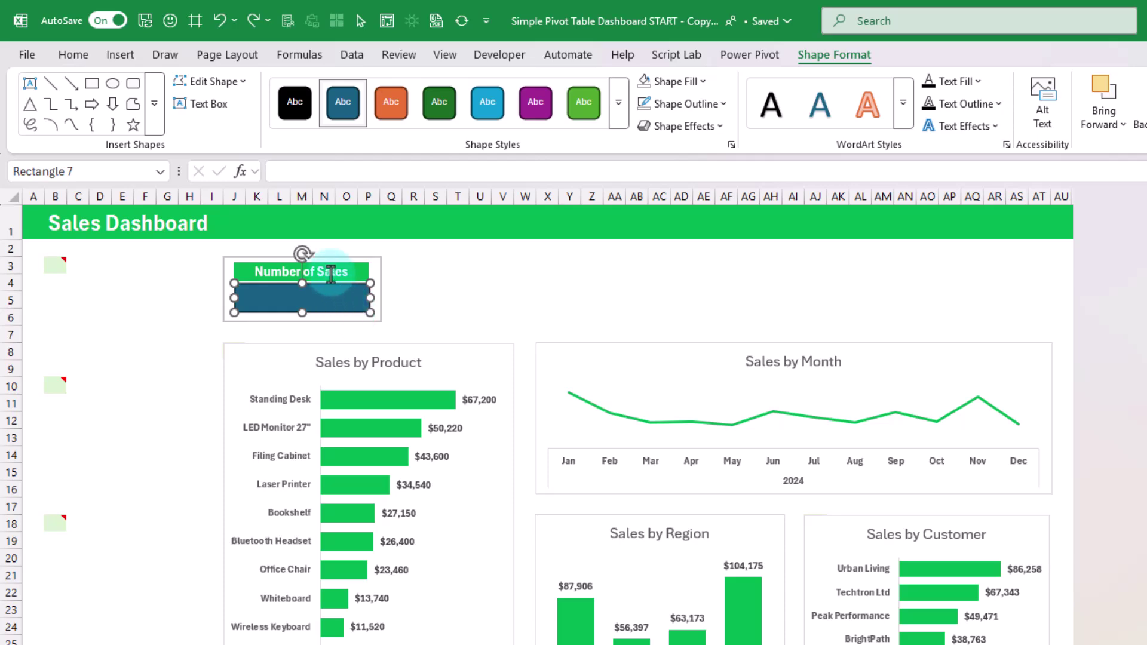
Step: Link the new rectangle's text to the Sum of Quantity figure with the formula ='Pivot Tables'!O3
{"action": "left_click", "coordinate": [288, 172]}
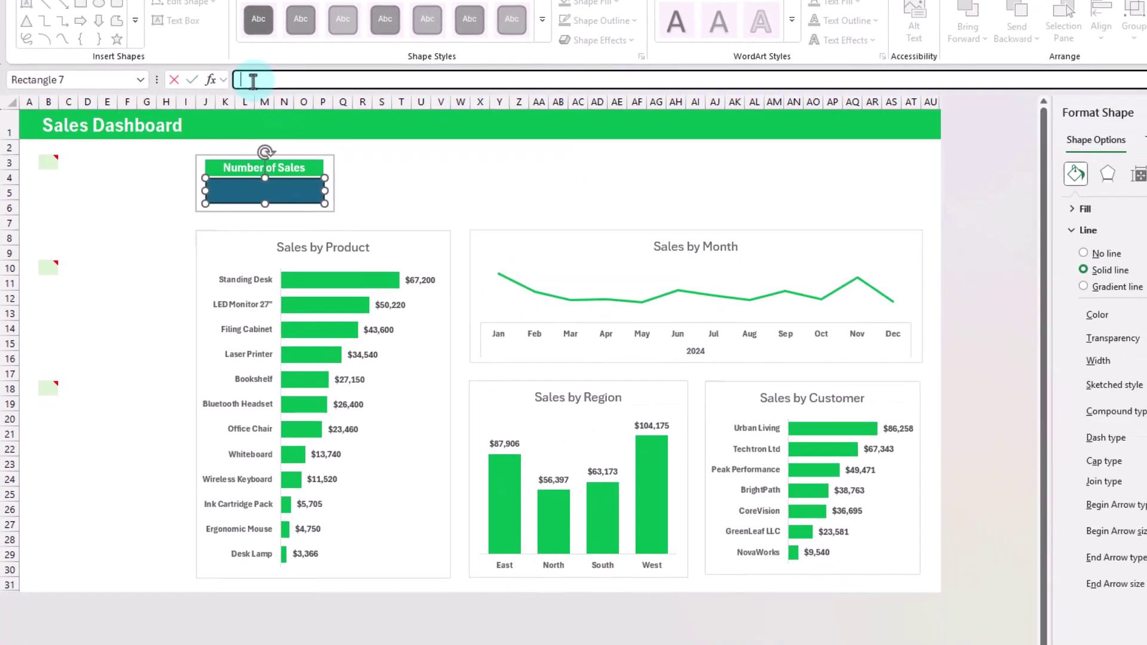
{"action": "type", "text": "="}
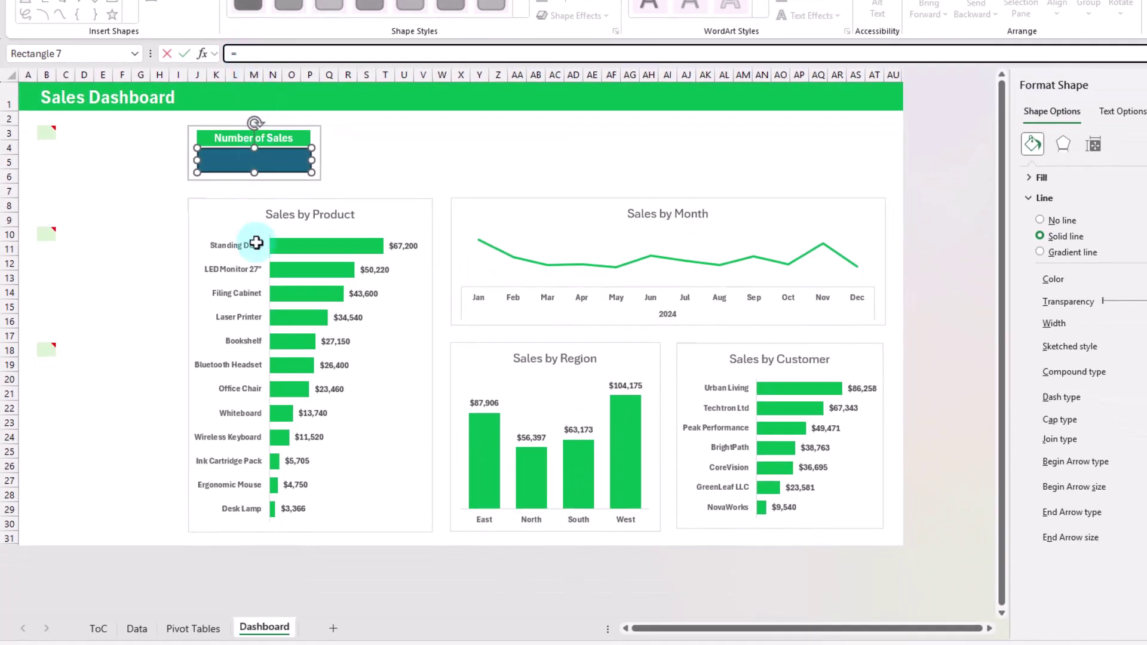
{"action": "left_click", "coordinate": [193, 630]}
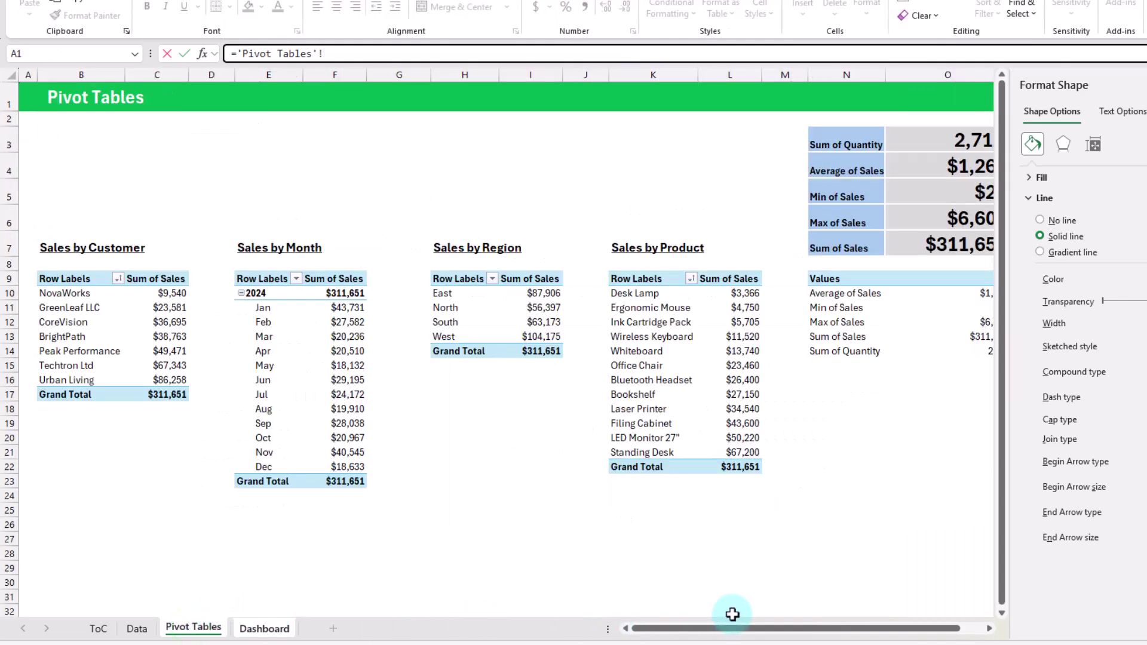
{"action": "left_click_drag", "start_coordinate": [734, 627], "coordinate": [824, 628]}
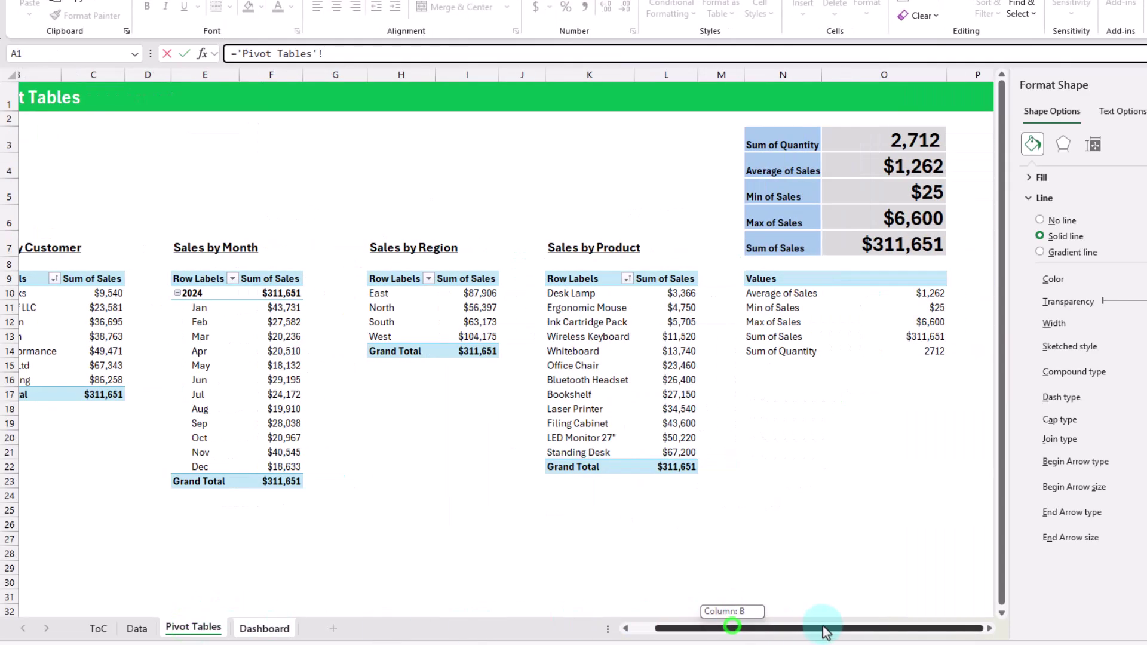
{"action": "left_click", "coordinate": [889, 140]}
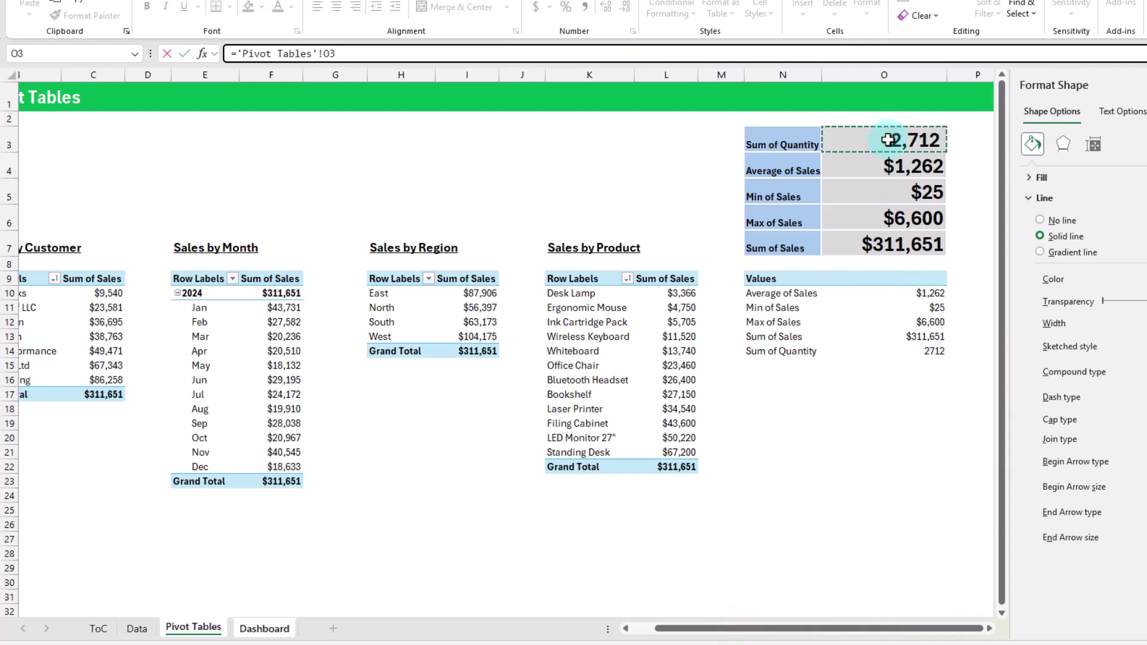
{"action": "left_click", "coordinate": [185, 54]}
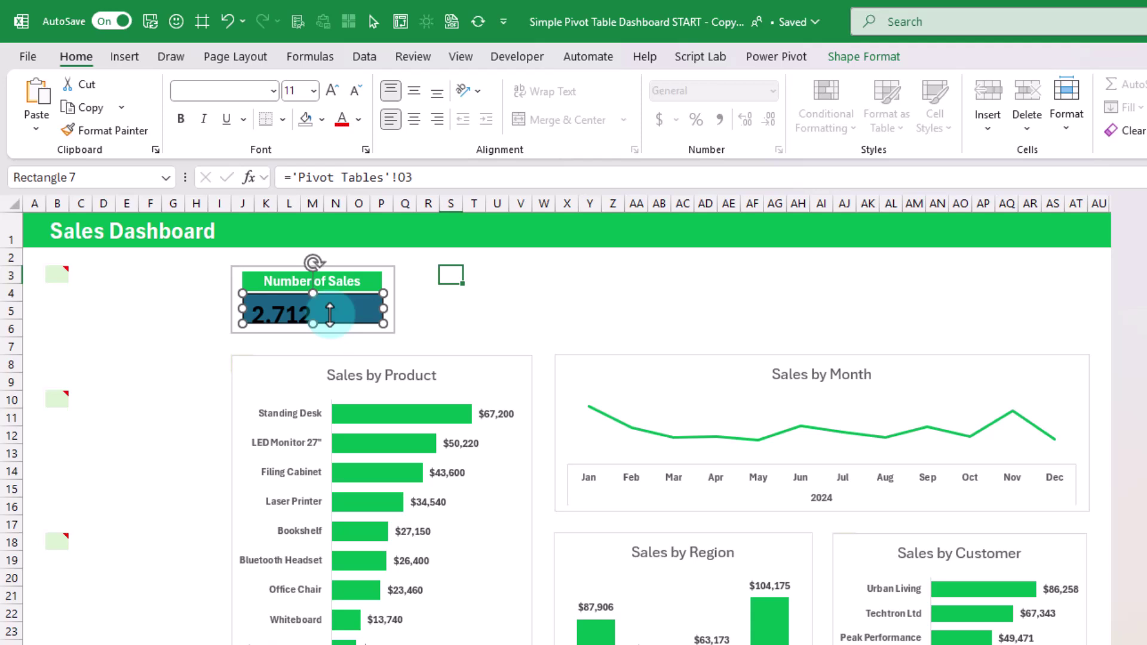
Step: Centre the linked figure vertically and horizontally within its rectangle
{"action": "left_click", "coordinate": [76, 57]}
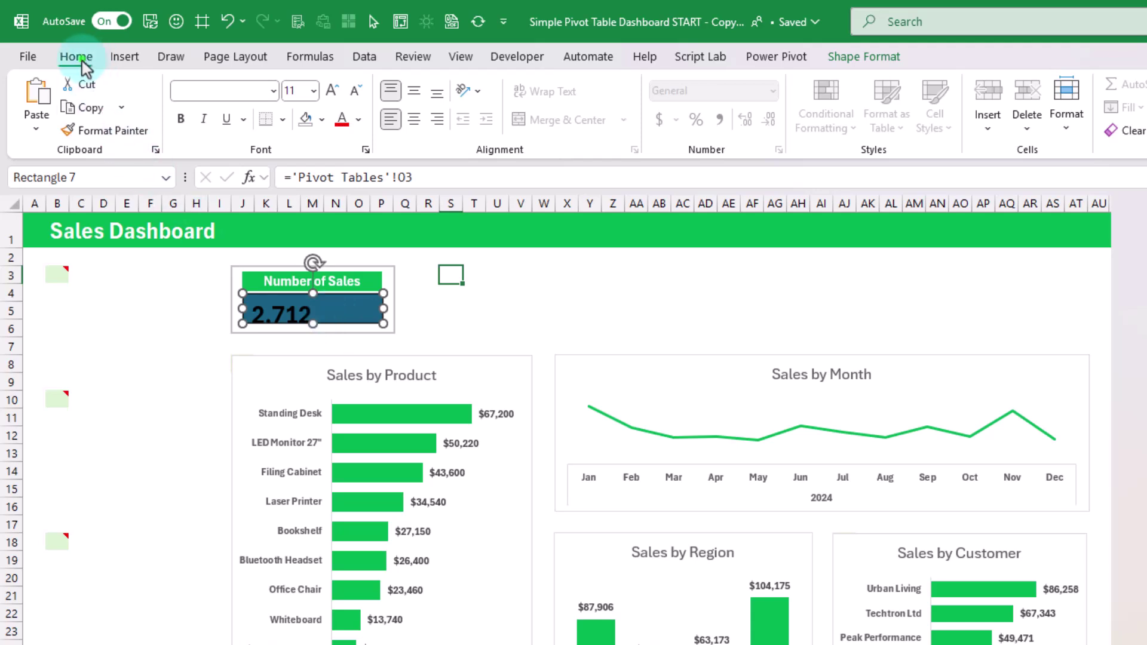
{"action": "left_click", "coordinate": [414, 92]}
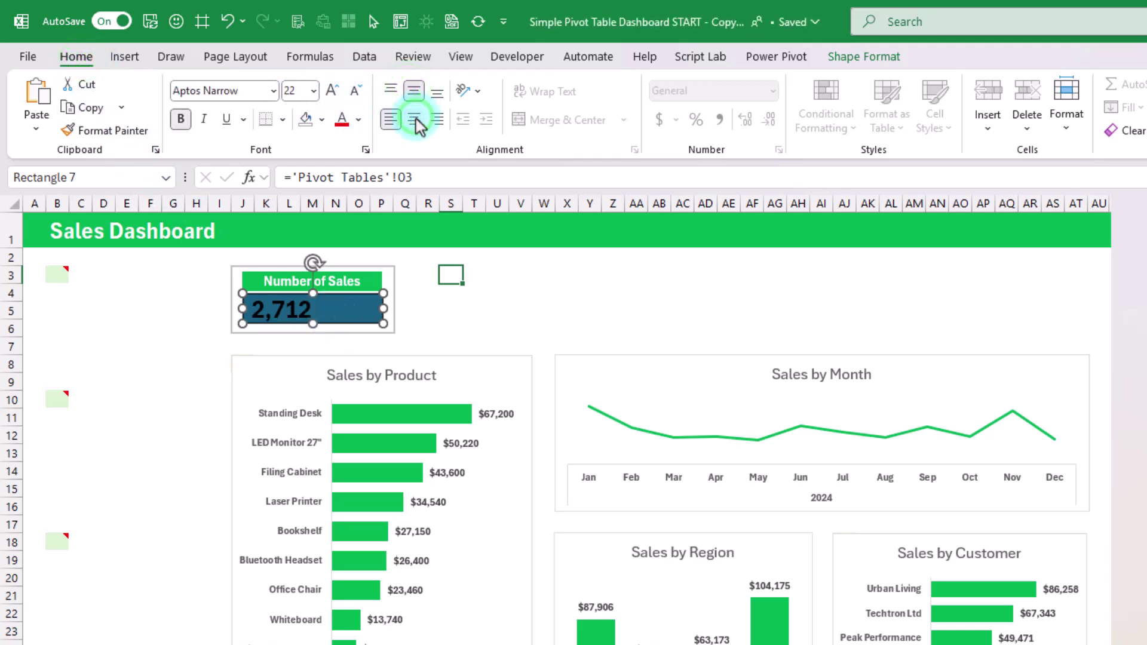
{"action": "left_click", "coordinate": [418, 122]}
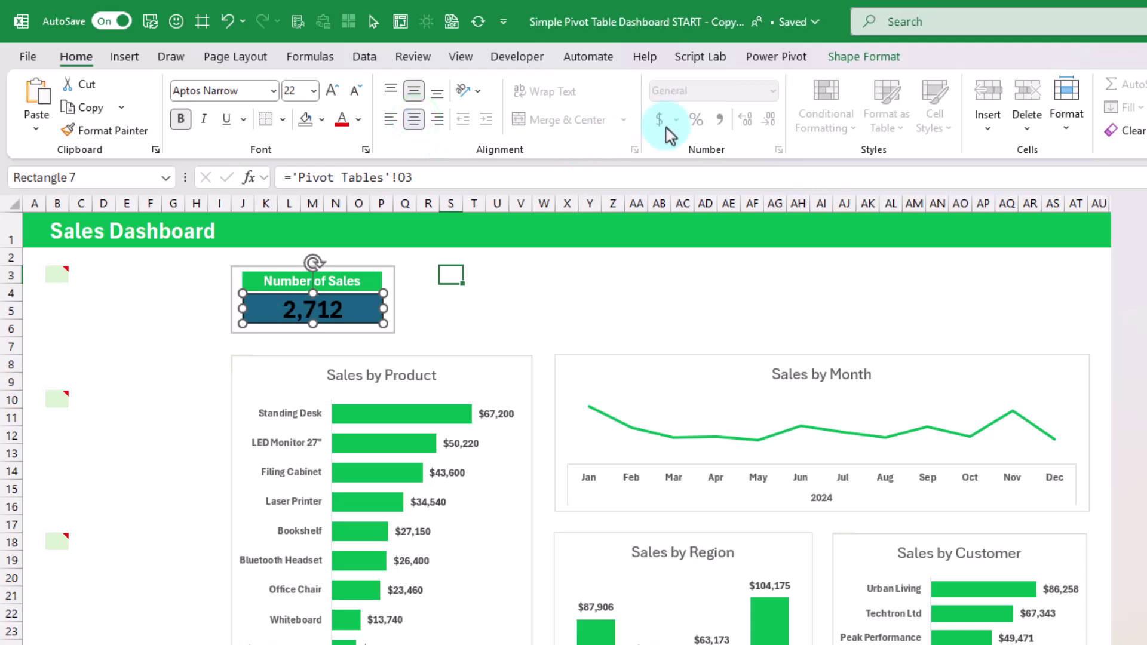
Step: Set the linked figure's rectangle to No Fill and No Outline
{"action": "left_click", "coordinate": [894, 59]}
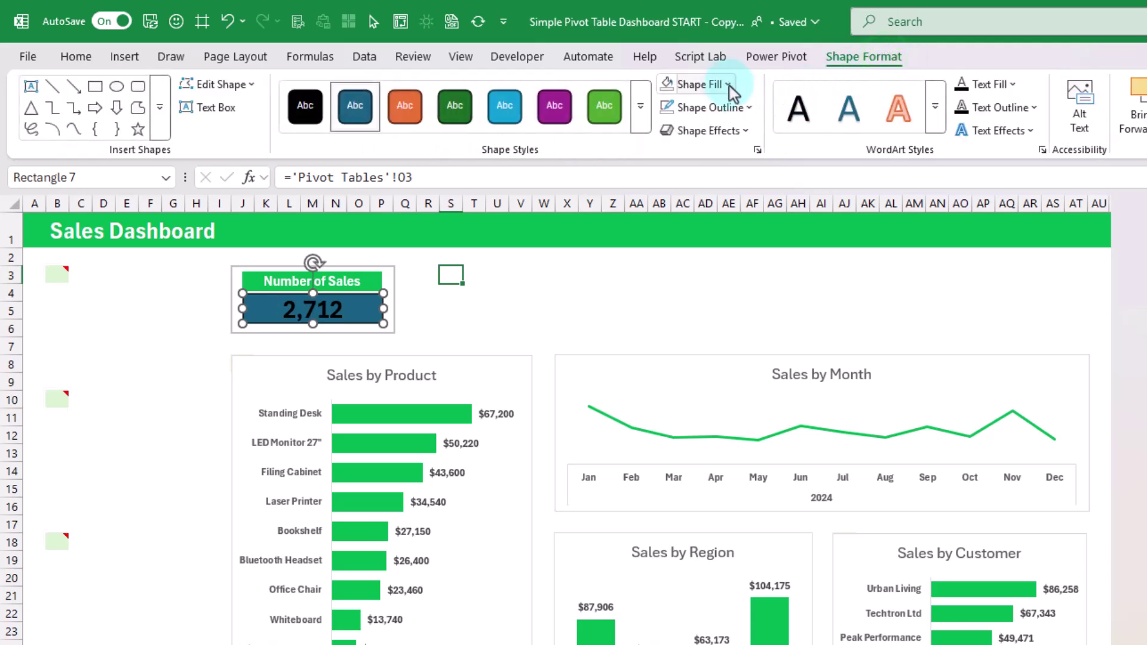
{"action": "left_click", "coordinate": [725, 85]}
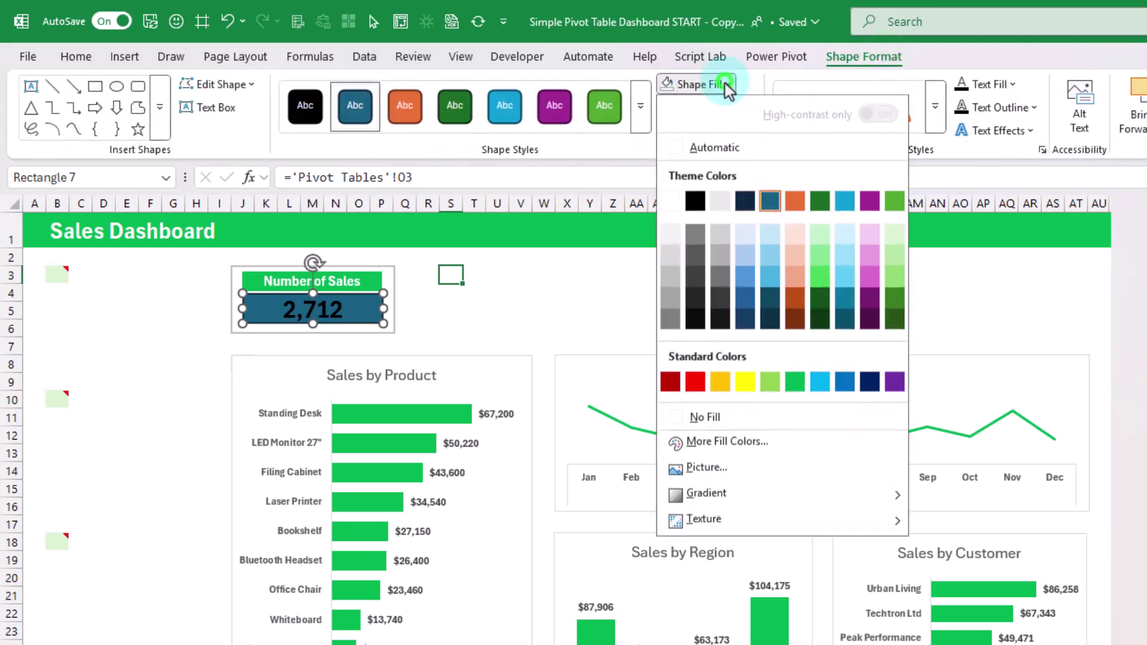
{"action": "left_click", "coordinate": [715, 416]}
{"action": "left_click", "coordinate": [743, 109]}
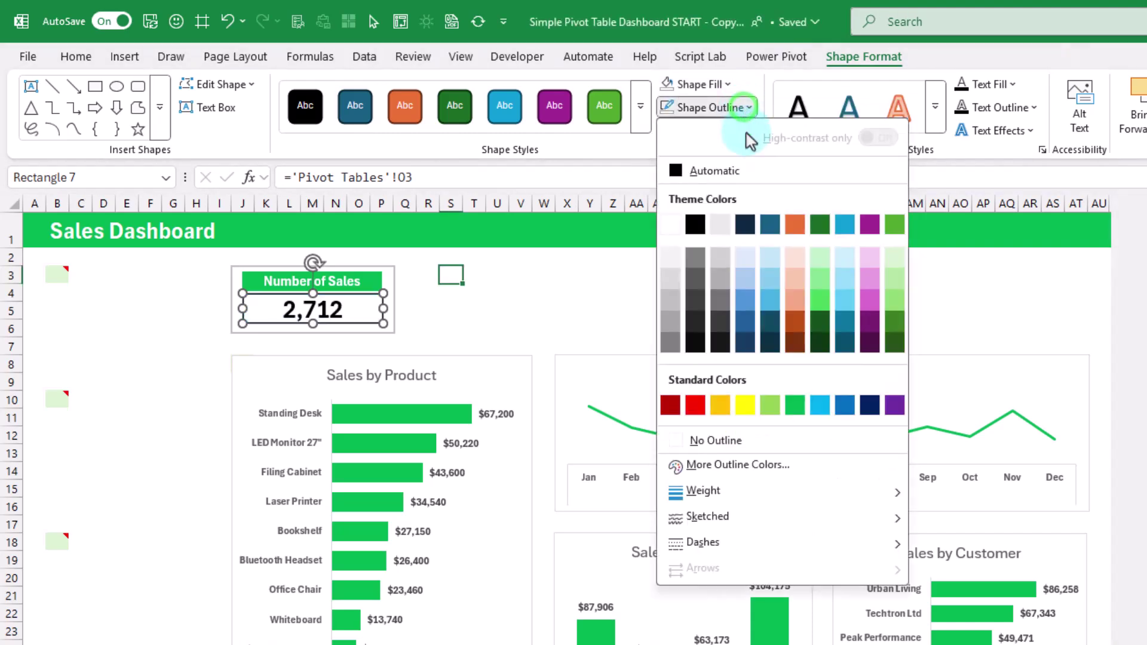
{"action": "left_click", "coordinate": [726, 440]}
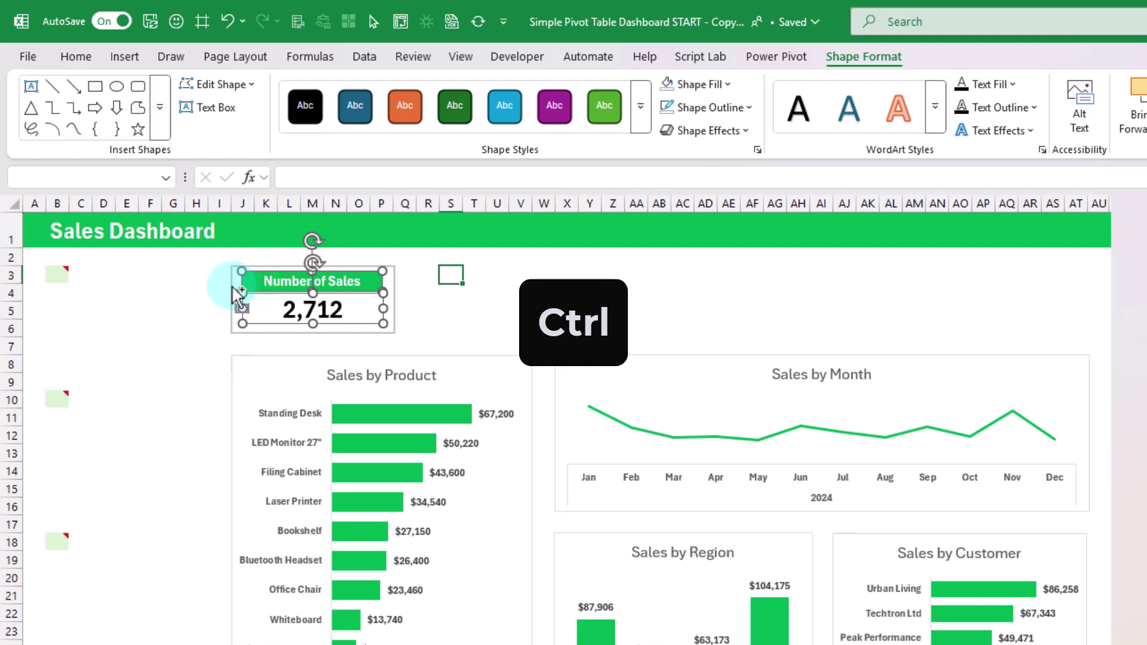
Step: Align the centres of the card background, header strip and figure rectangle, and group the three shapes
{"action": "left_click", "coordinate": [232, 287], "text": "ctrl"}
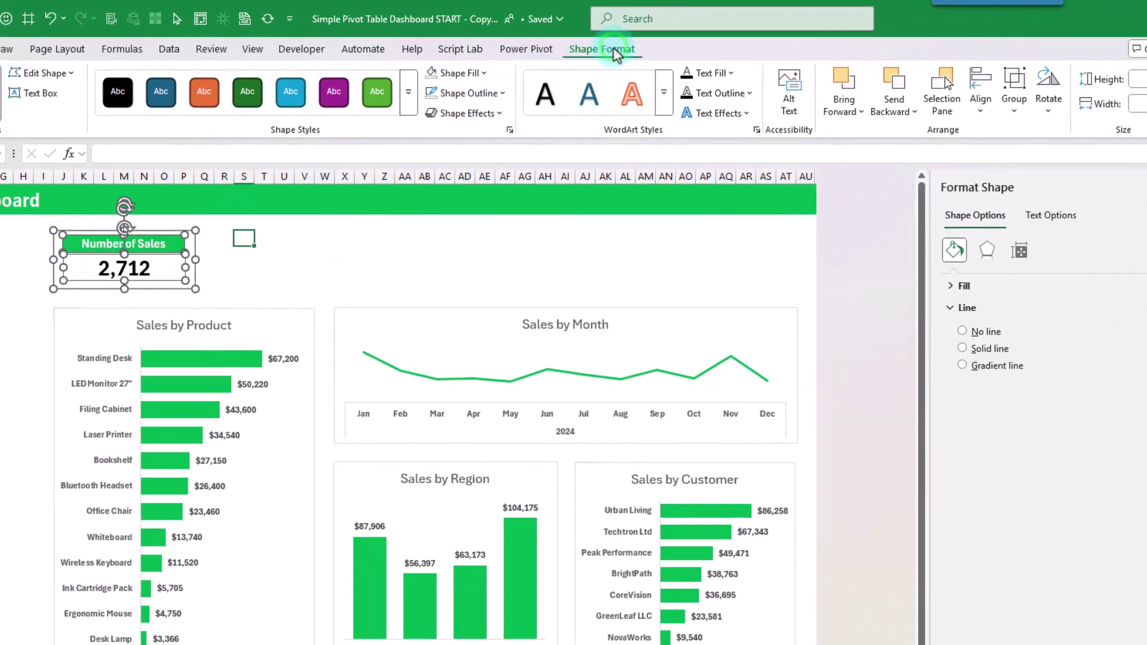
{"action": "left_click", "coordinate": [981, 105]}
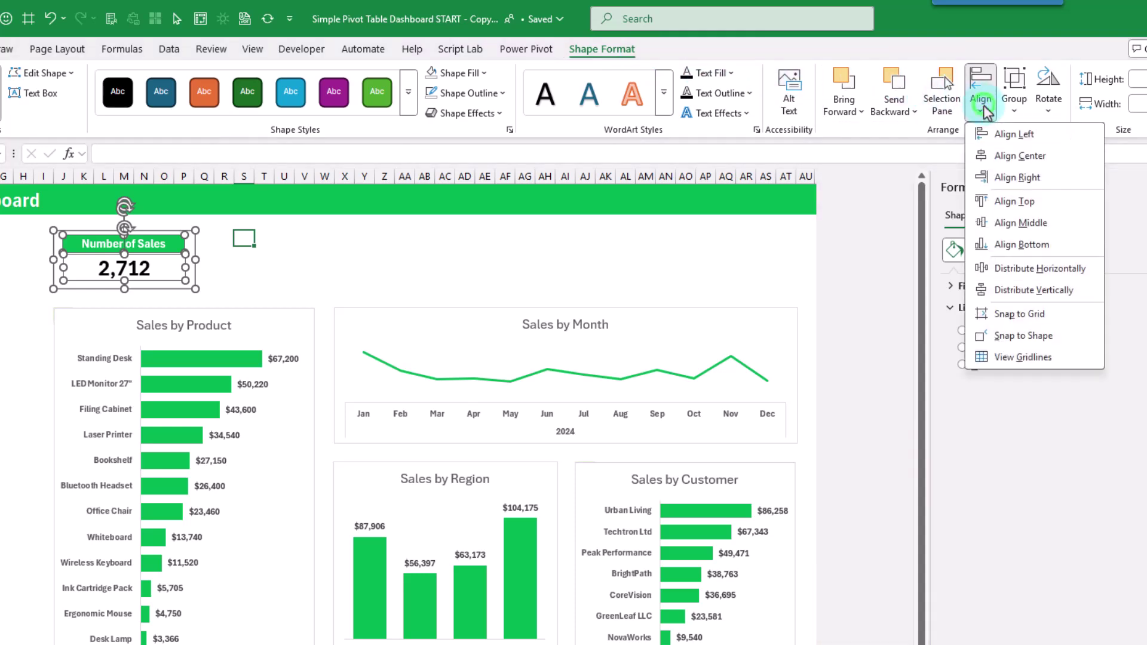
{"action": "left_click", "coordinate": [982, 157]}
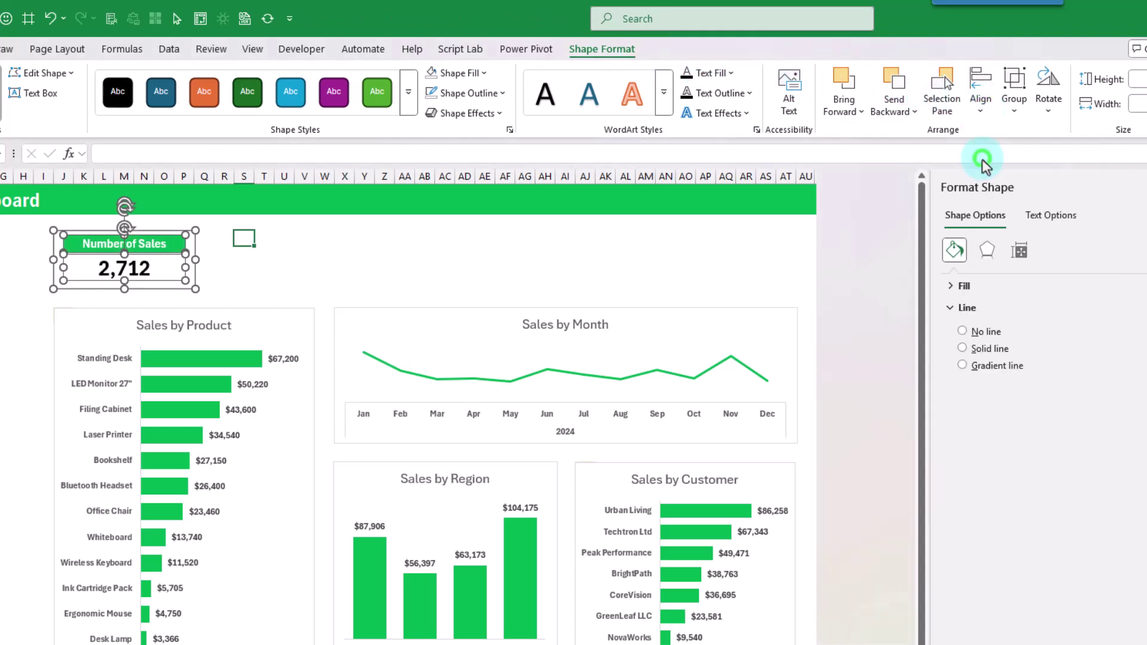
{"action": "left_click", "coordinate": [1014, 92]}
{"action": "left_click", "coordinate": [1024, 134]}
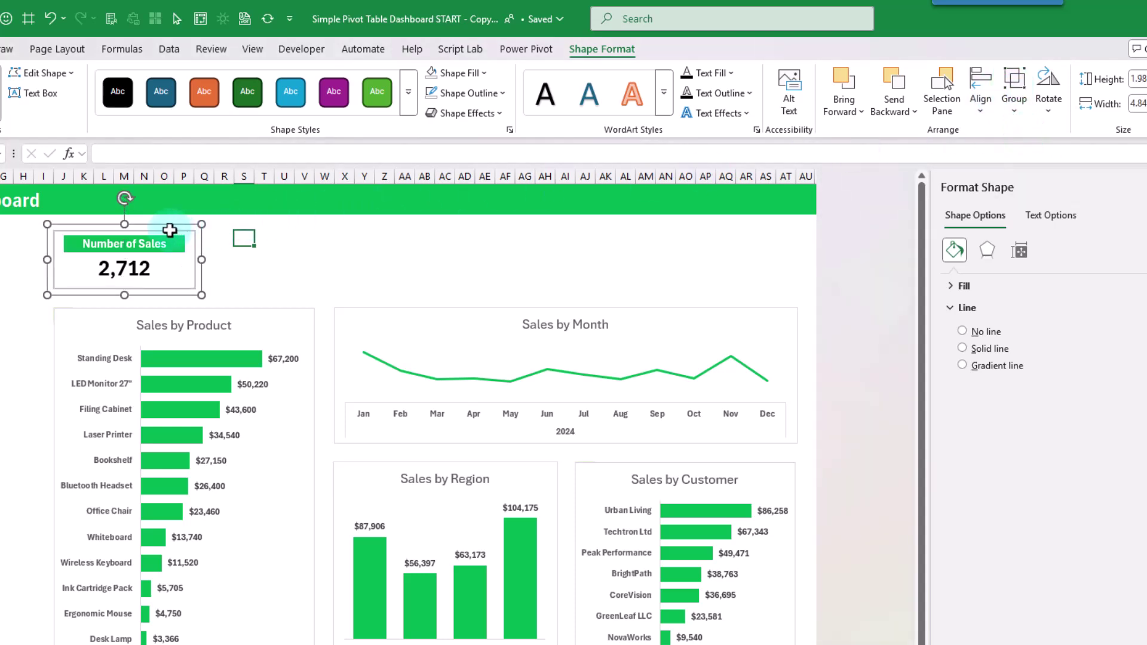
Step: Copy the grouped "Number of Sales" card and paste the duplicate at cell S3
{"action": "left_click", "coordinate": [169, 230]}
{"action": "left_click", "coordinate": [169, 223]}
{"action": "key", "text": "ctrl+c"}
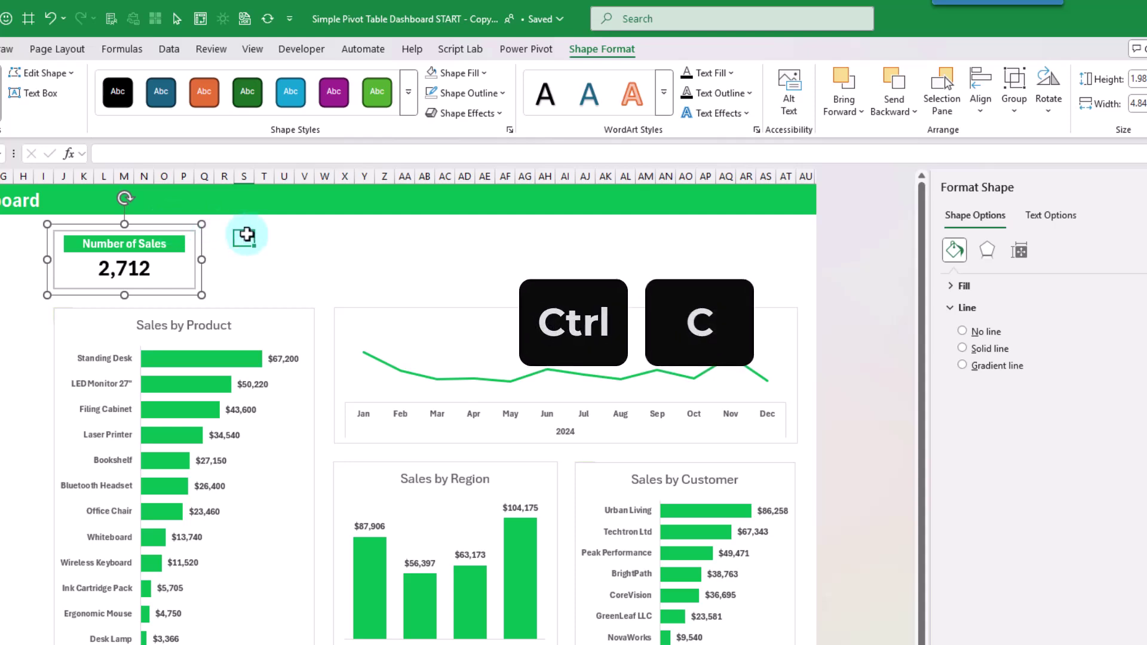
{"action": "left_click", "coordinate": [248, 238]}
{"action": "key", "text": "ctrl+v"}
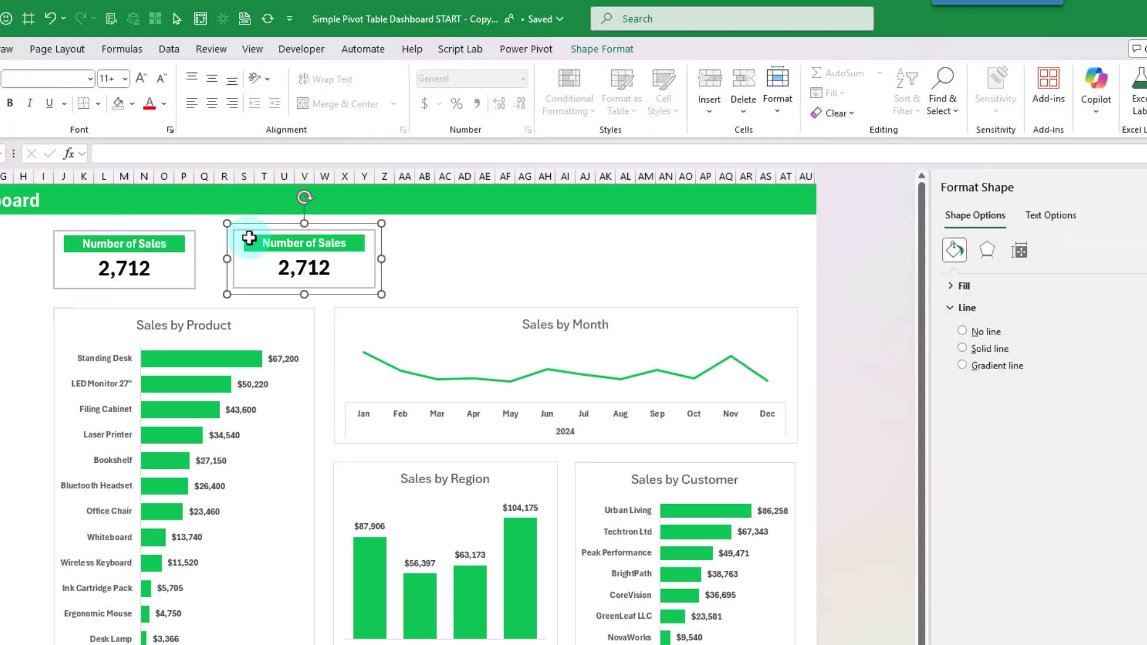
Step: Relink the duplicate card's figure to the Average of Sales value with the formula ='Pivot Tables'!O4
{"action": "left_click", "coordinate": [287, 260]}
{"action": "left_click_drag", "start_coordinate": [103, 153], "coordinate": [211, 153]}
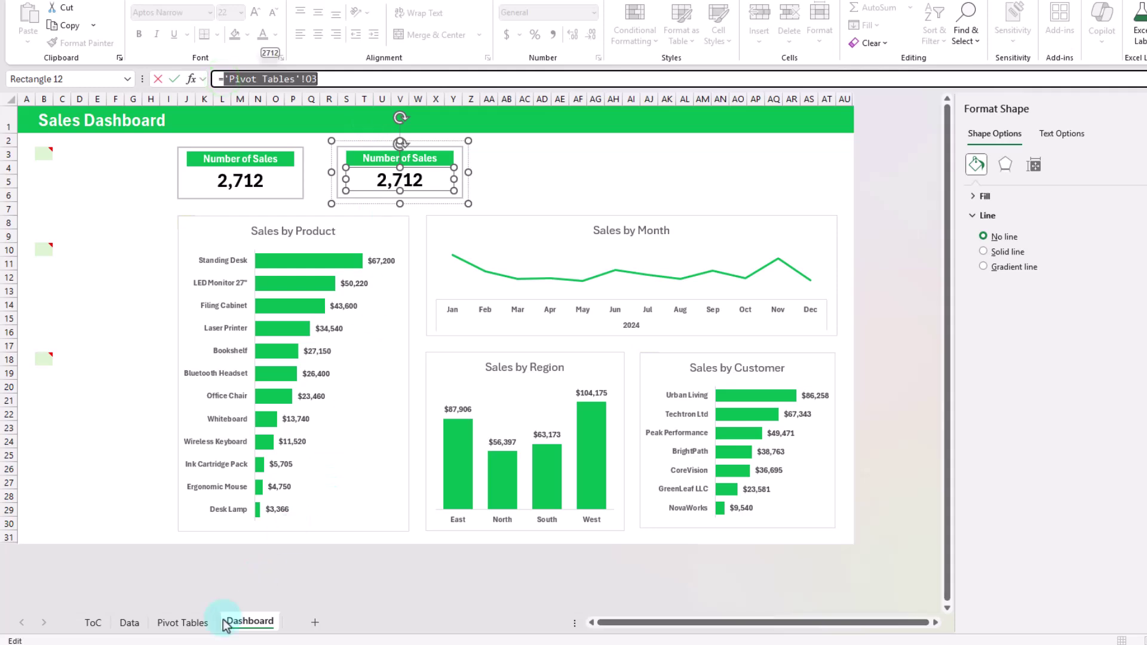
{"action": "left_click", "coordinate": [182, 622]}
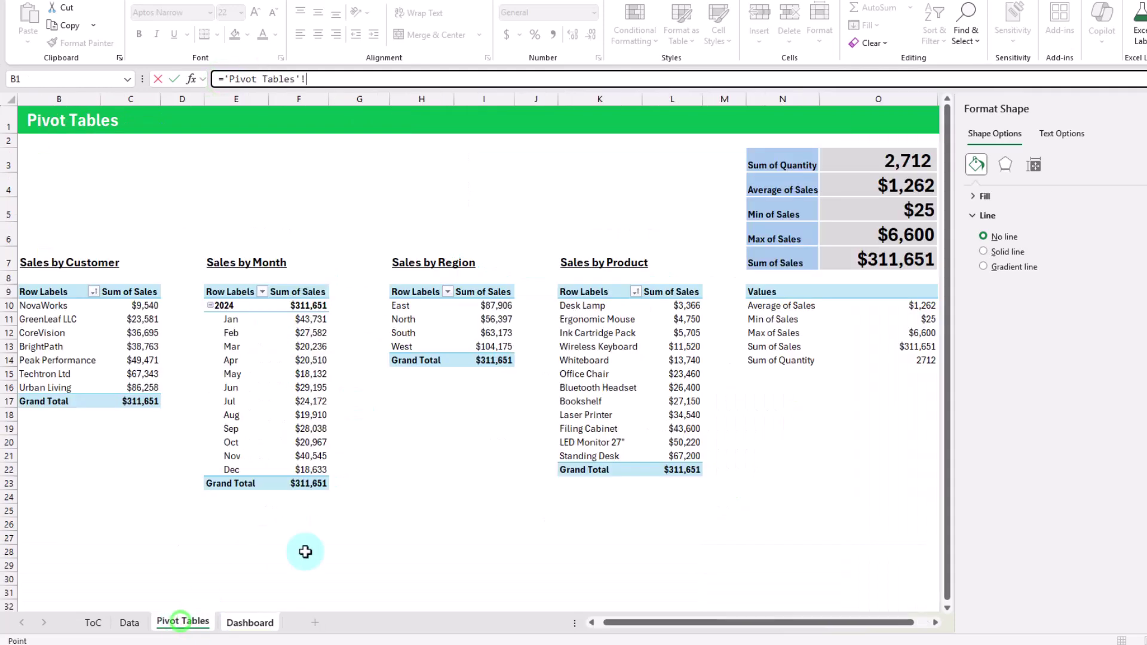
{"action": "left_click", "coordinate": [853, 188]}
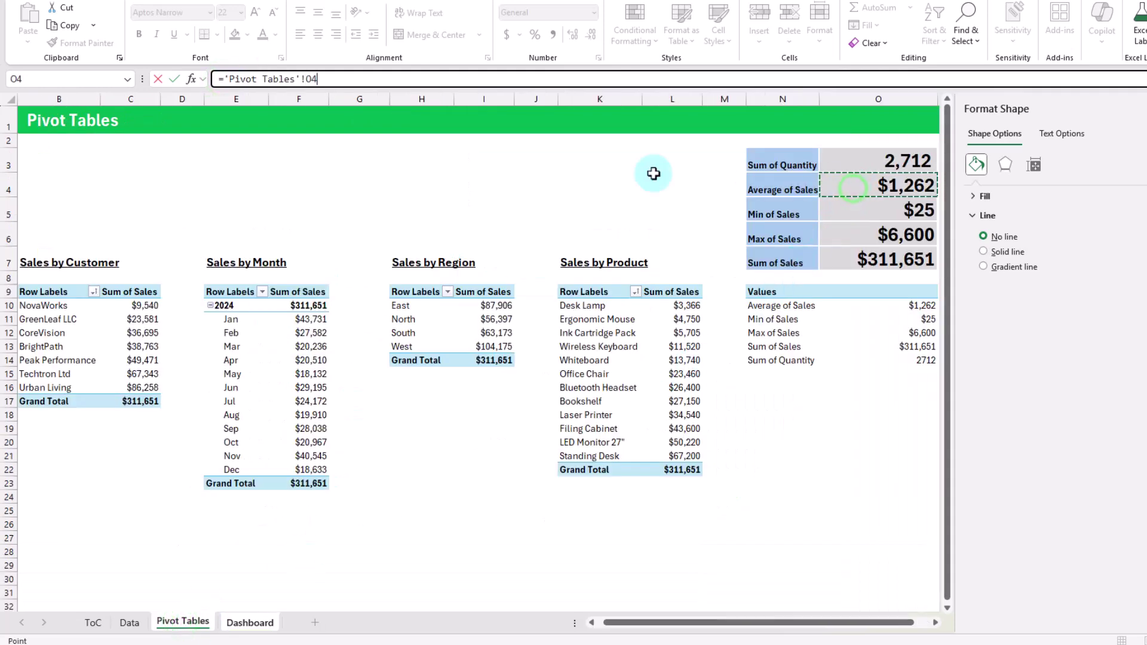
{"action": "left_click", "coordinate": [175, 77]}
Step: Change the duplicate card's header text to "Average Sales"
{"action": "left_click", "coordinate": [365, 155]}
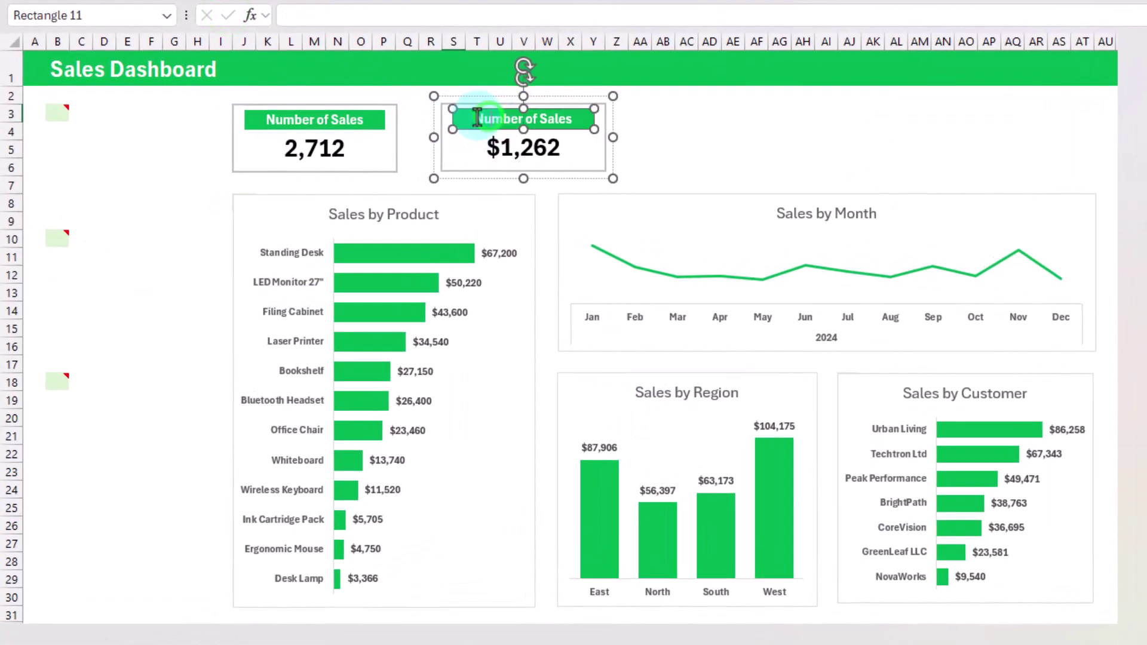
{"action": "left_click_drag", "start_coordinate": [478, 117], "coordinate": [572, 118]}
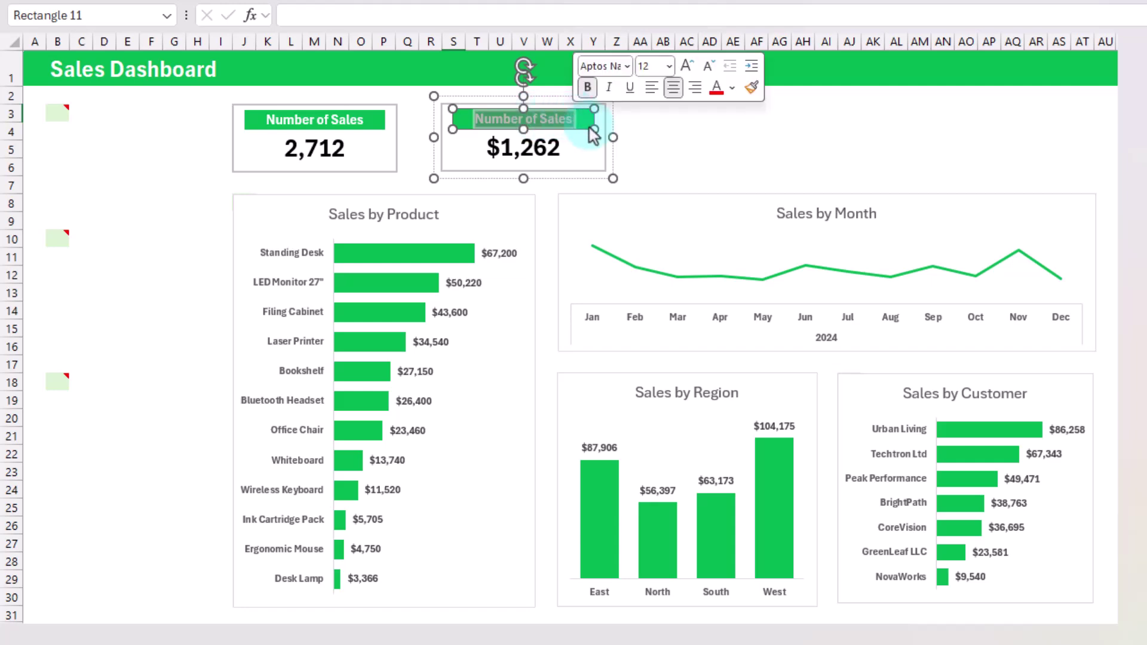
{"action": "type", "text": "Average Sales"}
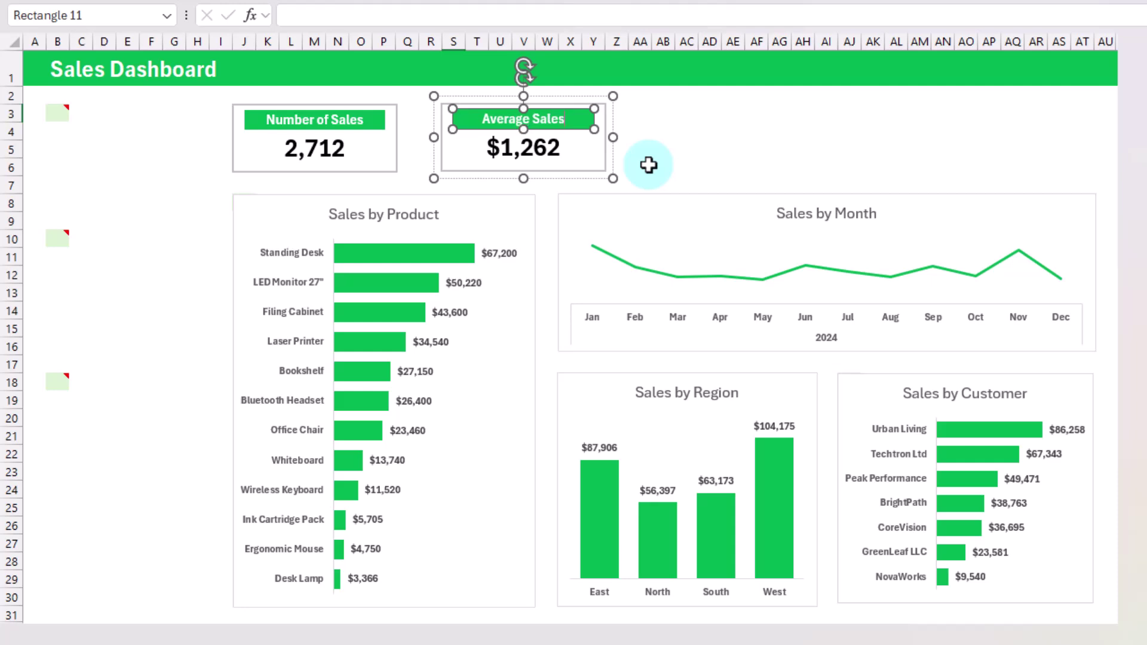
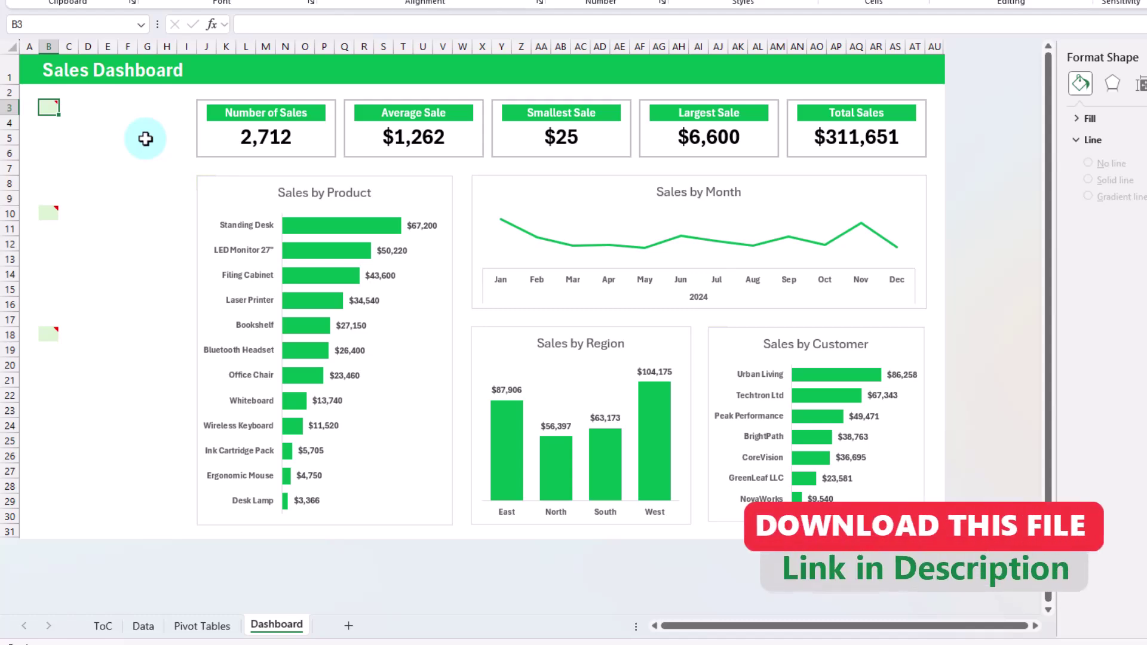
Step: Insert Region, Customer and Category slicers from the Sales by Customer pivot table on the Pivot Tables sheet
{"action": "left_click", "coordinate": [194, 625]}
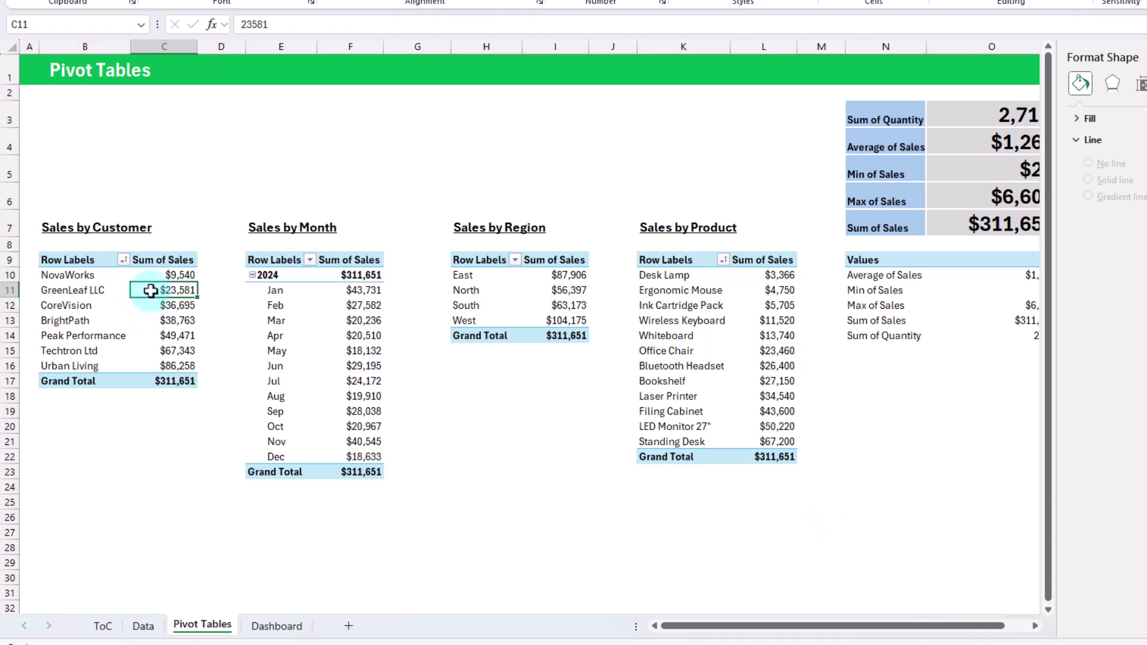
{"action": "left_click", "coordinate": [155, 330]}
{"action": "left_click", "coordinate": [152, 293]}
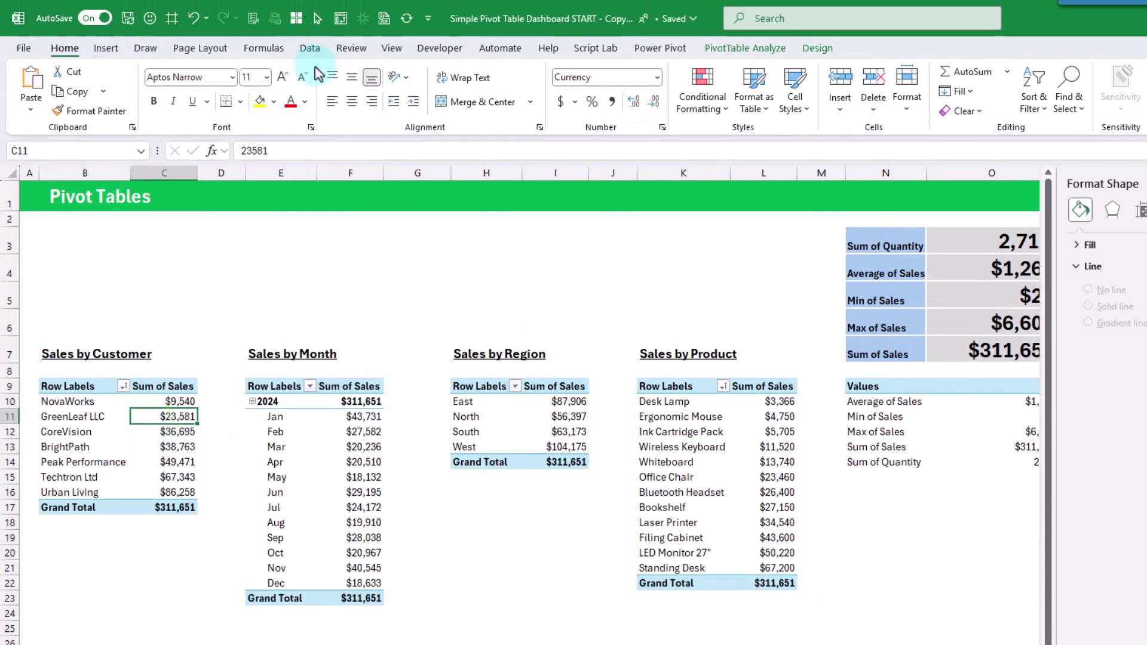
{"action": "left_click", "coordinate": [770, 48]}
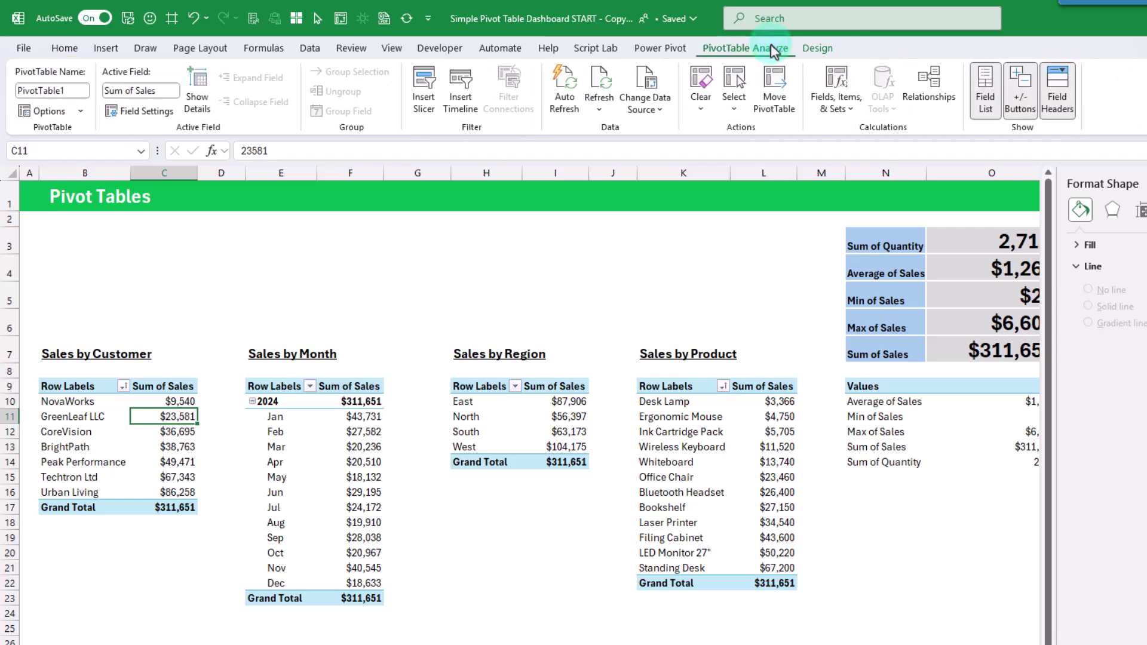
{"action": "left_click", "coordinate": [424, 99]}
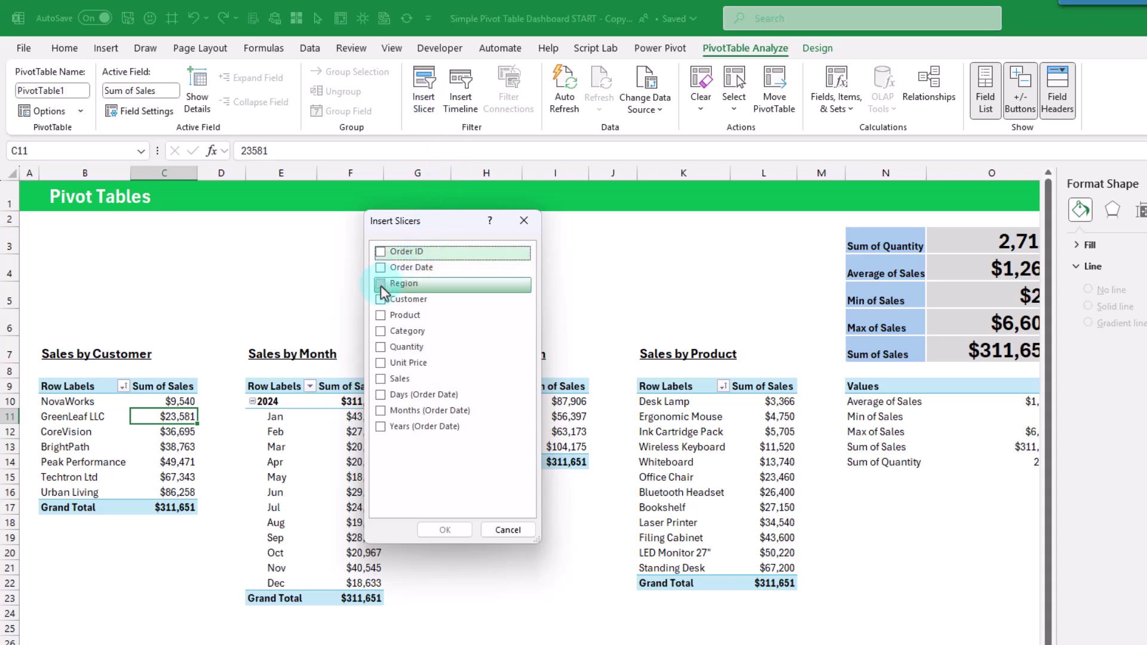
{"action": "left_click", "coordinate": [381, 286]}
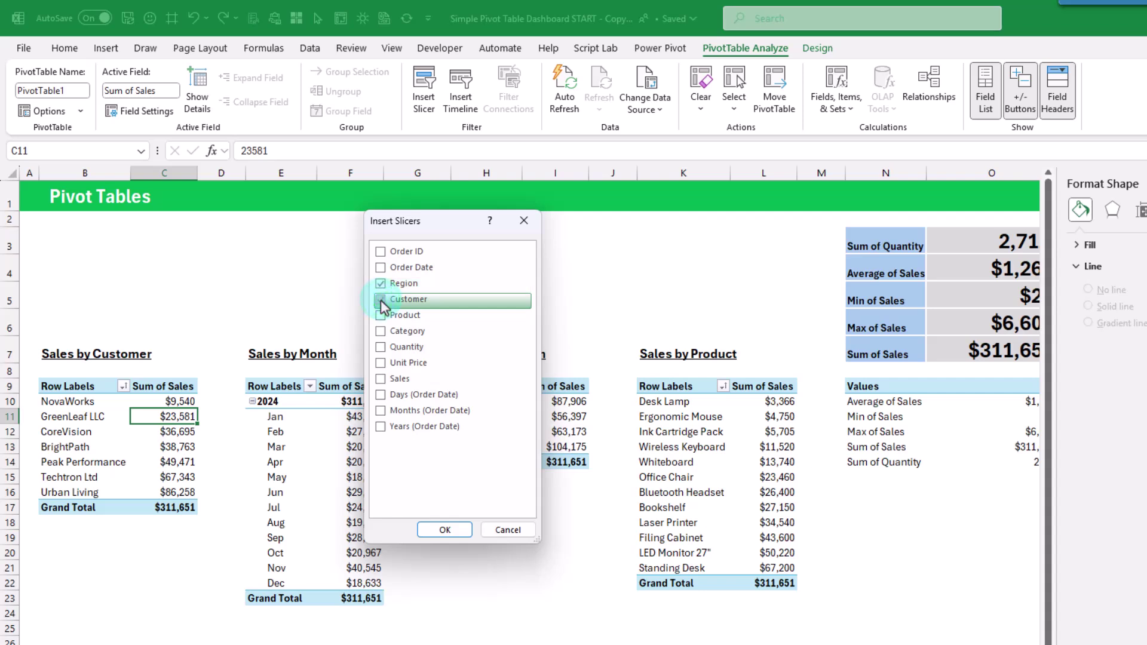
{"action": "left_click", "coordinate": [382, 306]}
{"action": "left_click", "coordinate": [383, 338]}
{"action": "left_click", "coordinate": [444, 530]}
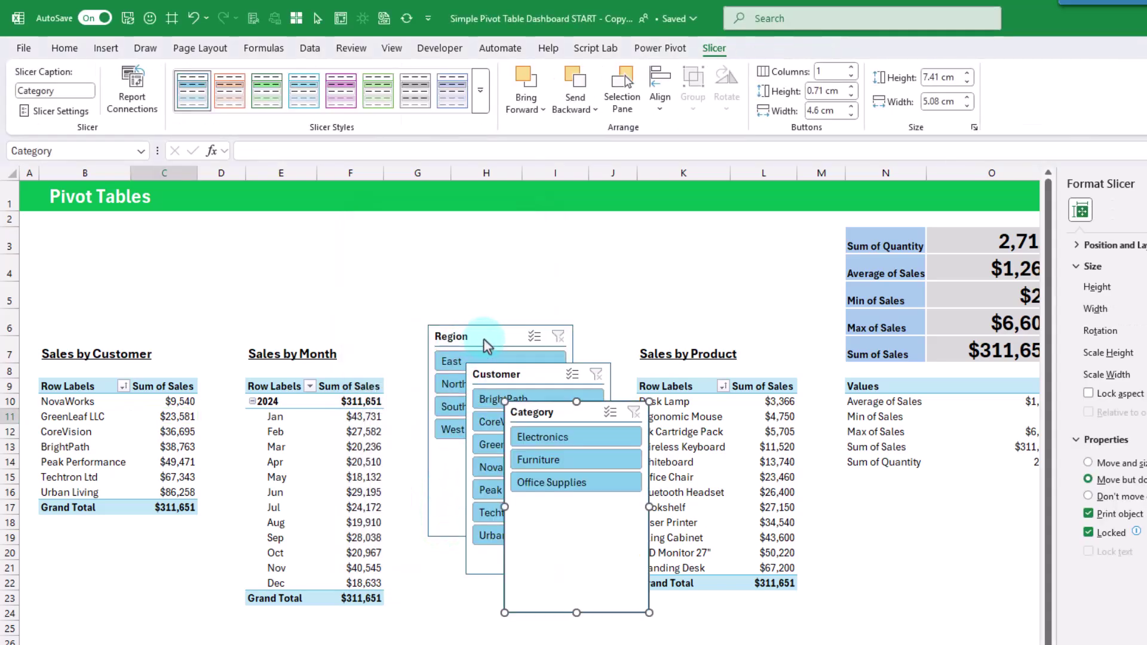
Step: Move the Region, Customer and Category slicers together from the Pivot Tables sheet to cell B3 of the Dashboard sheet
{"action": "left_click", "coordinate": [483, 338]}
{"action": "left_click", "coordinate": [521, 376], "text": "ctrl"}
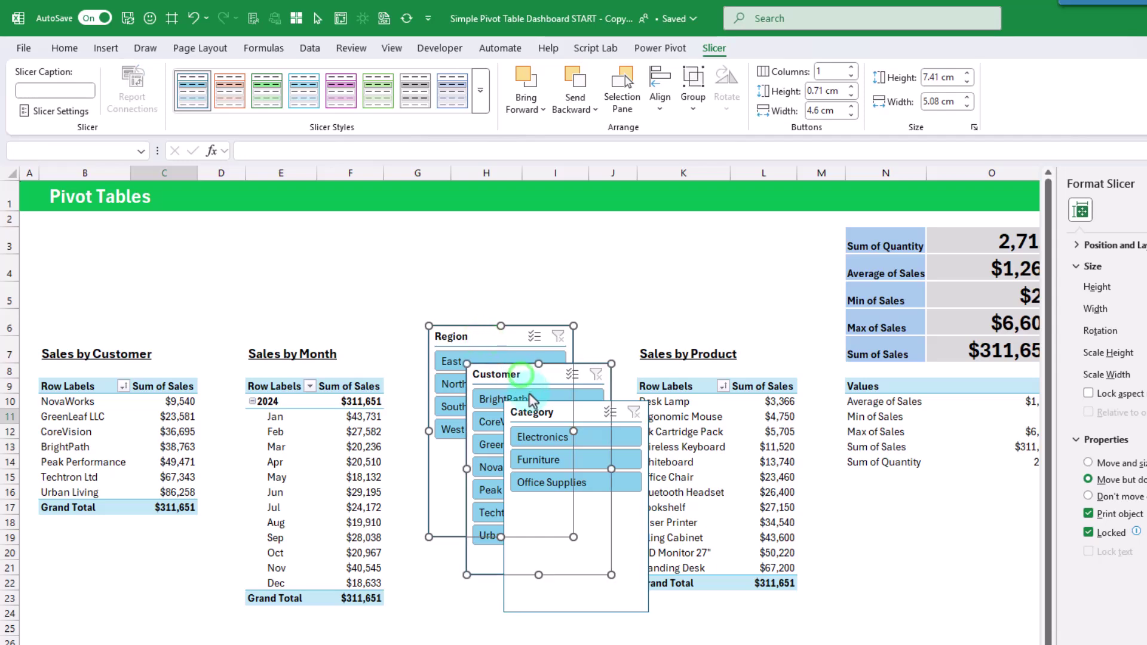
{"action": "left_click", "coordinate": [542, 412], "text": "ctrl"}
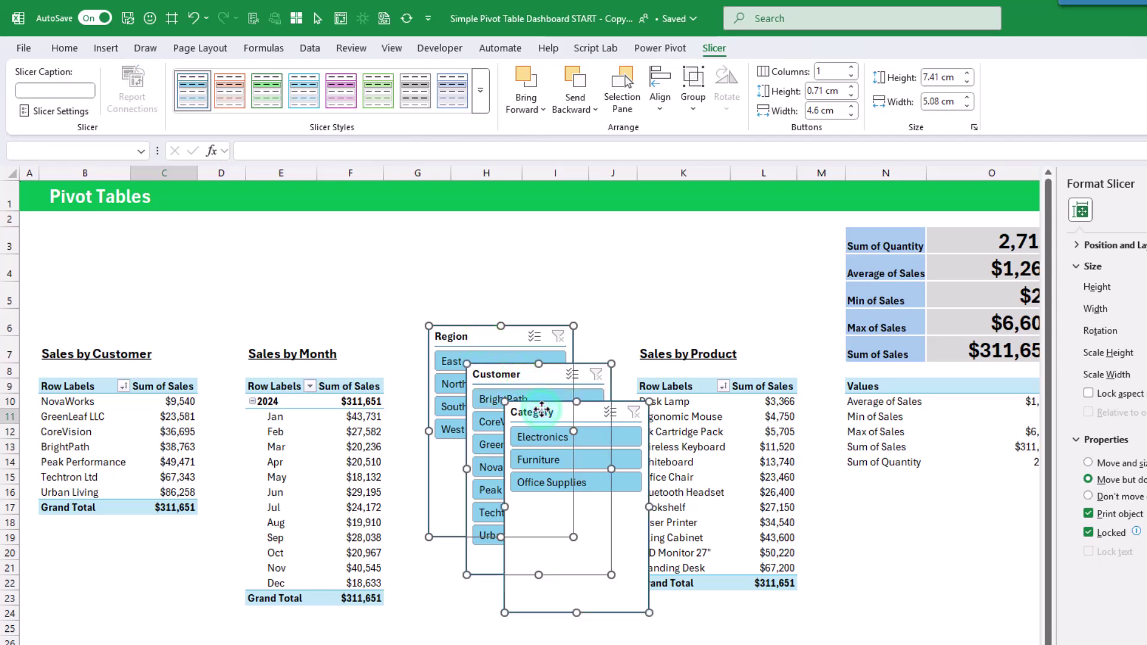
{"action": "key", "text": "Delete"}
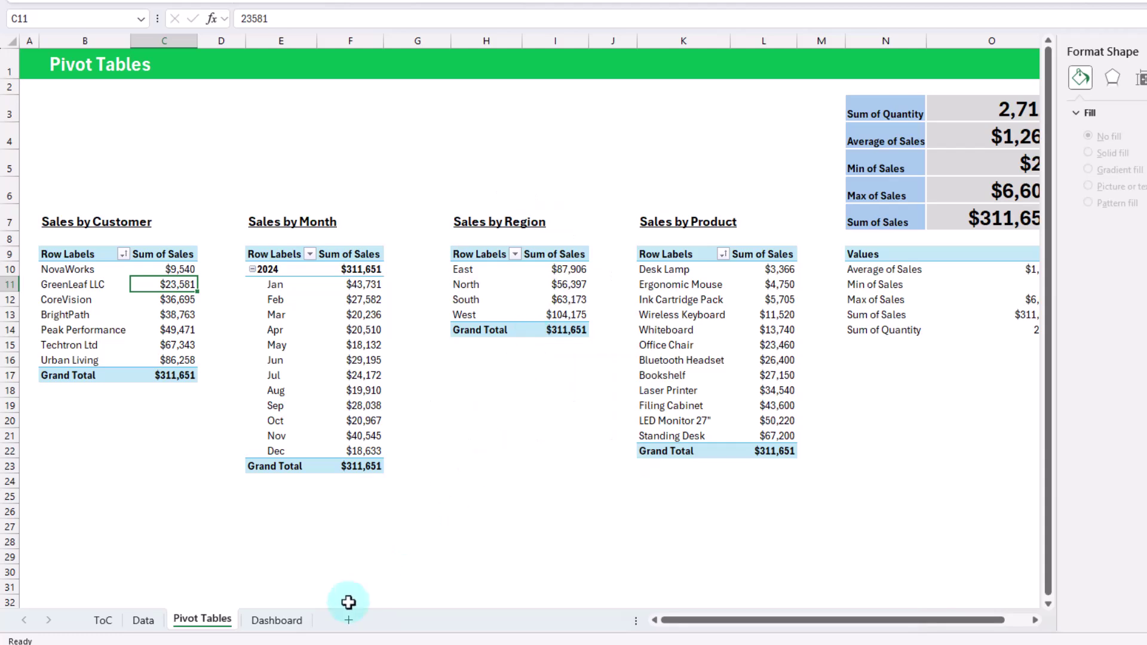
{"action": "left_click", "coordinate": [278, 619]}
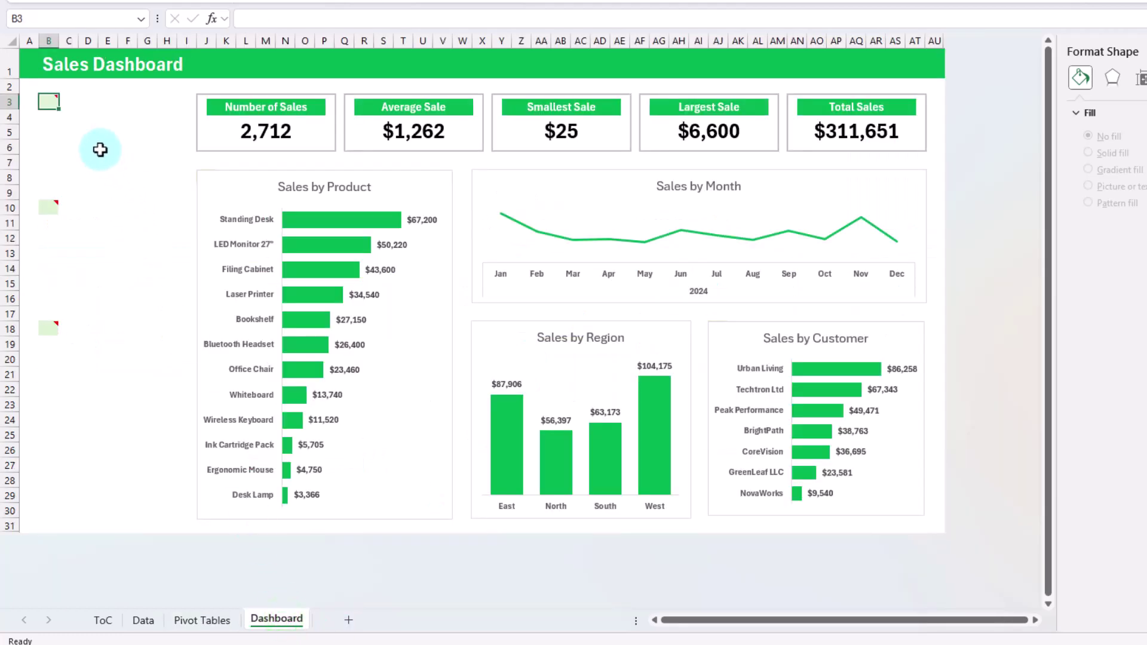
{"action": "key", "text": "ctrl+v"}
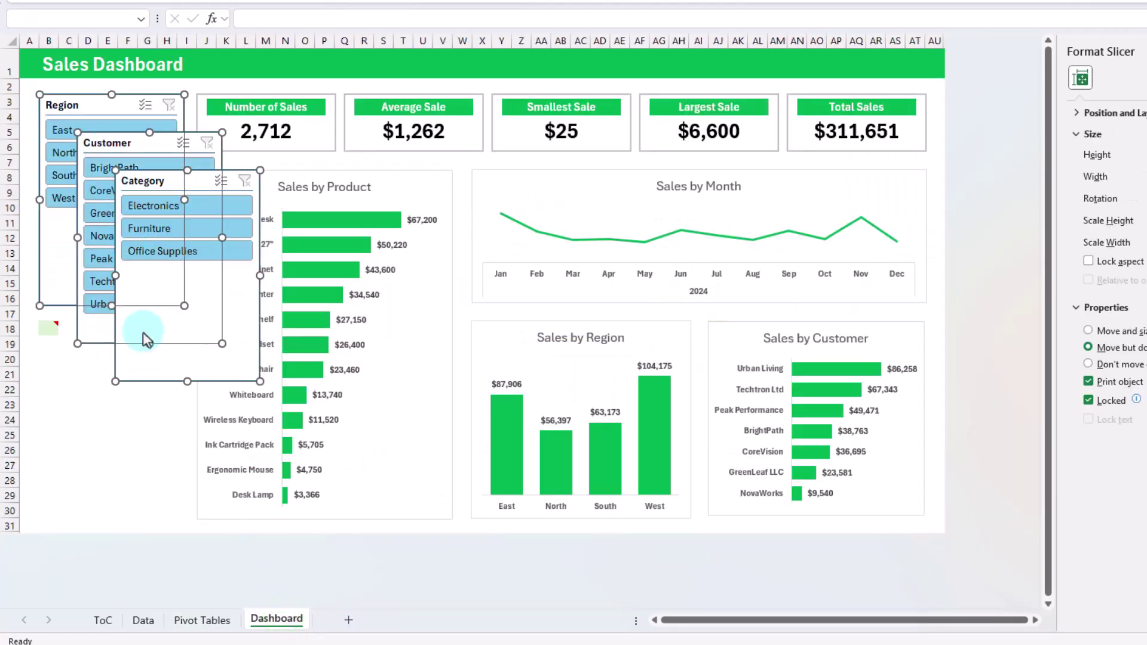
{"action": "left_click", "coordinate": [125, 419]}
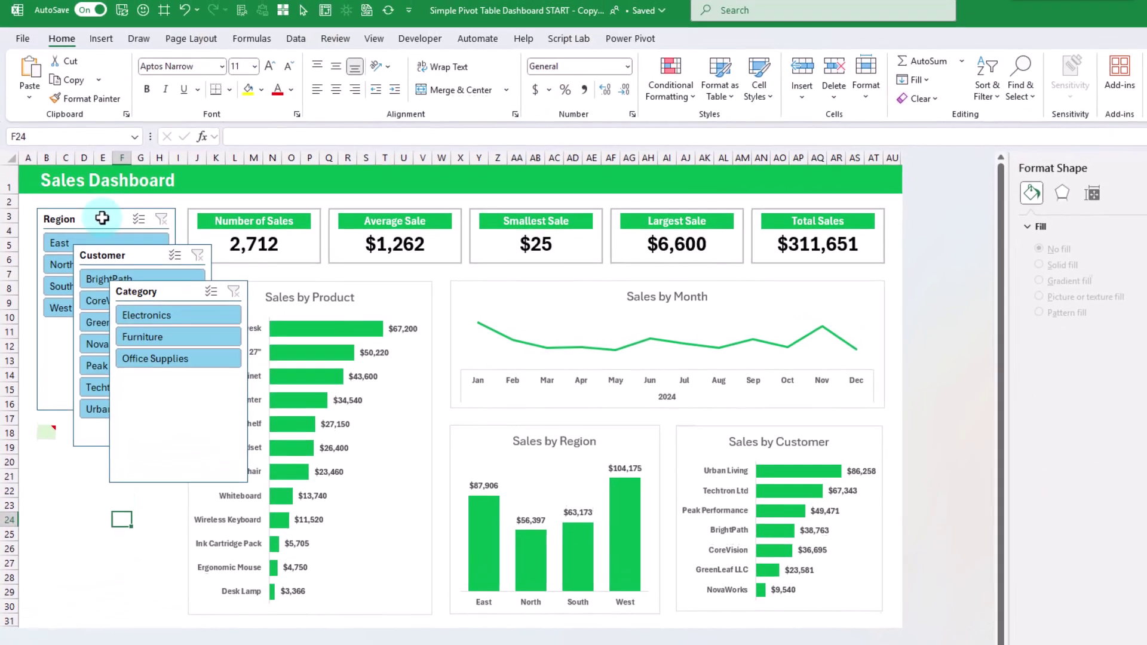
Step: Apply the green style from the Dark group to the Region, Customer and Category slicers
{"action": "left_click", "coordinate": [107, 103]}
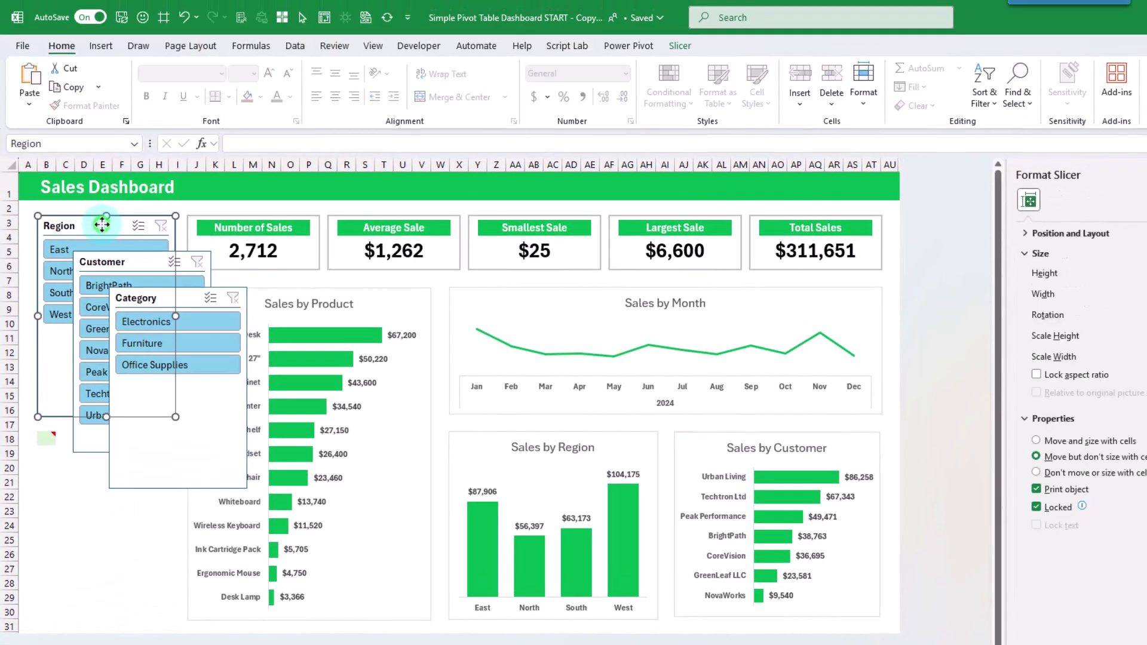
{"action": "left_click", "coordinate": [680, 46]}
{"action": "left_click", "coordinate": [460, 93]}
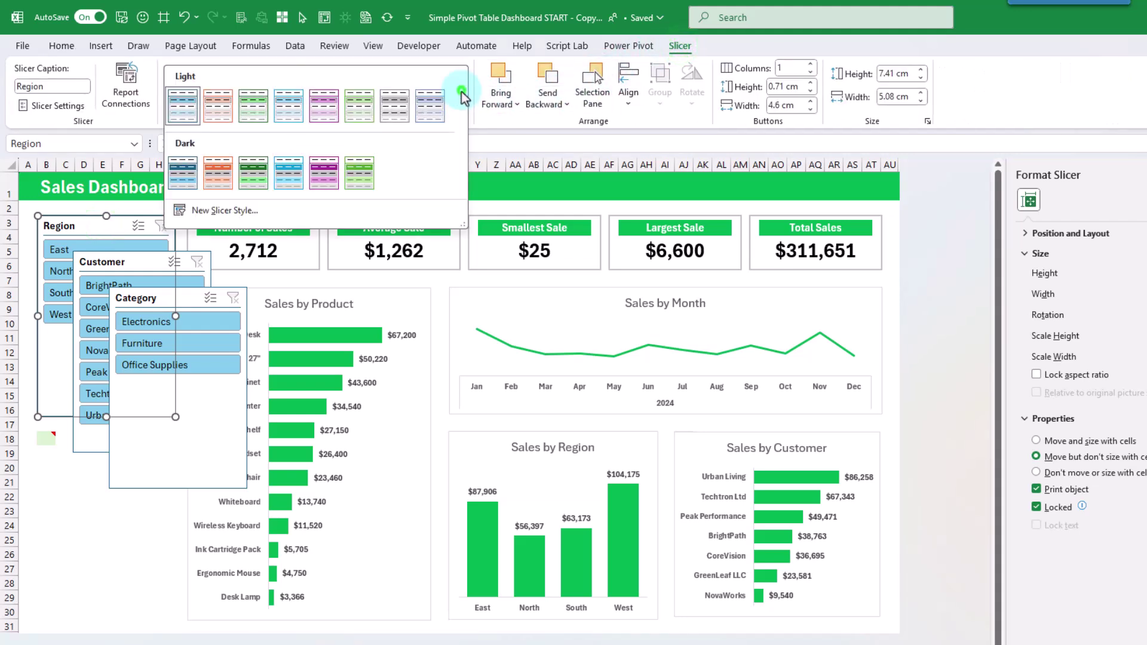
{"action": "left_click", "coordinate": [257, 185]}
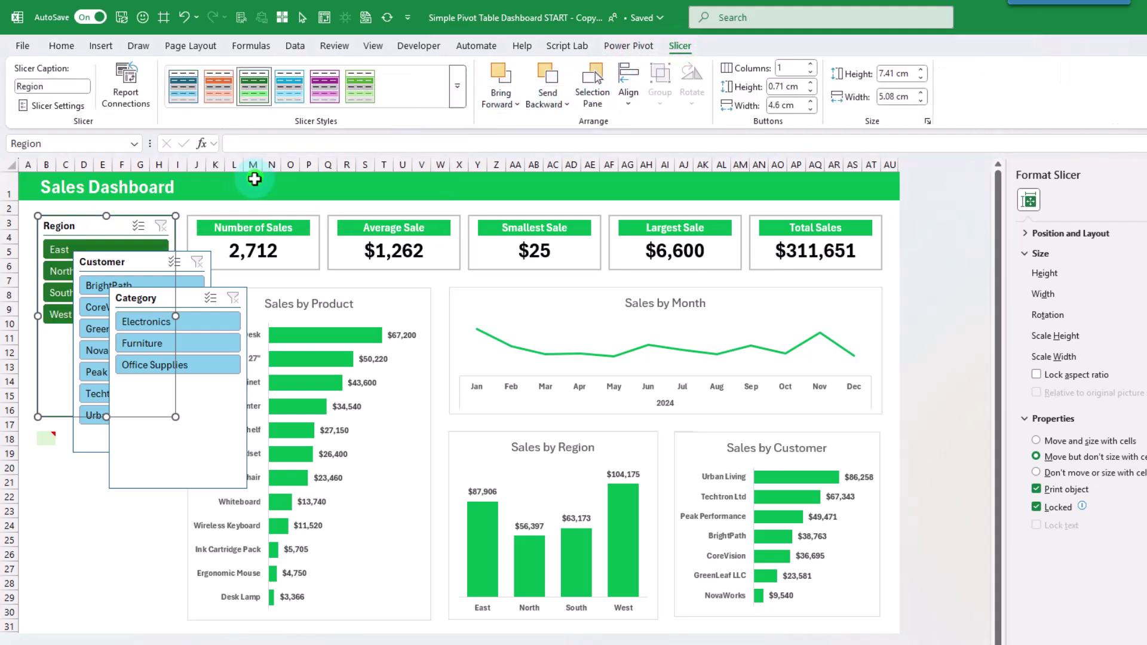
{"action": "left_click", "coordinate": [143, 261]}
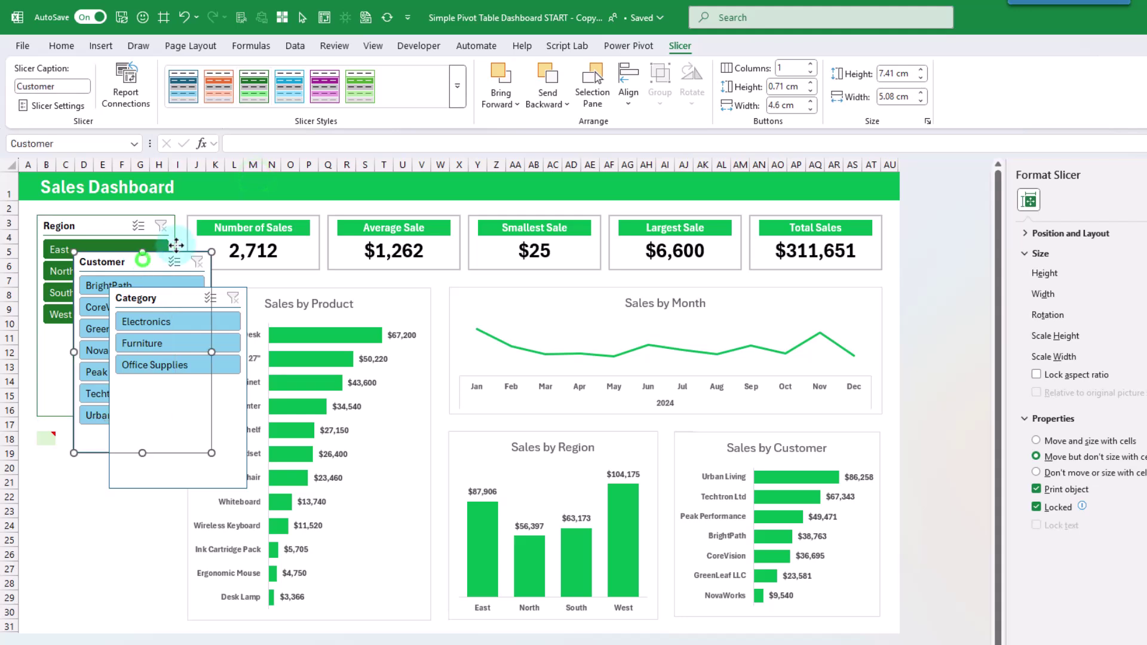
{"action": "left_click", "coordinate": [460, 93]}
{"action": "left_click", "coordinate": [256, 171]}
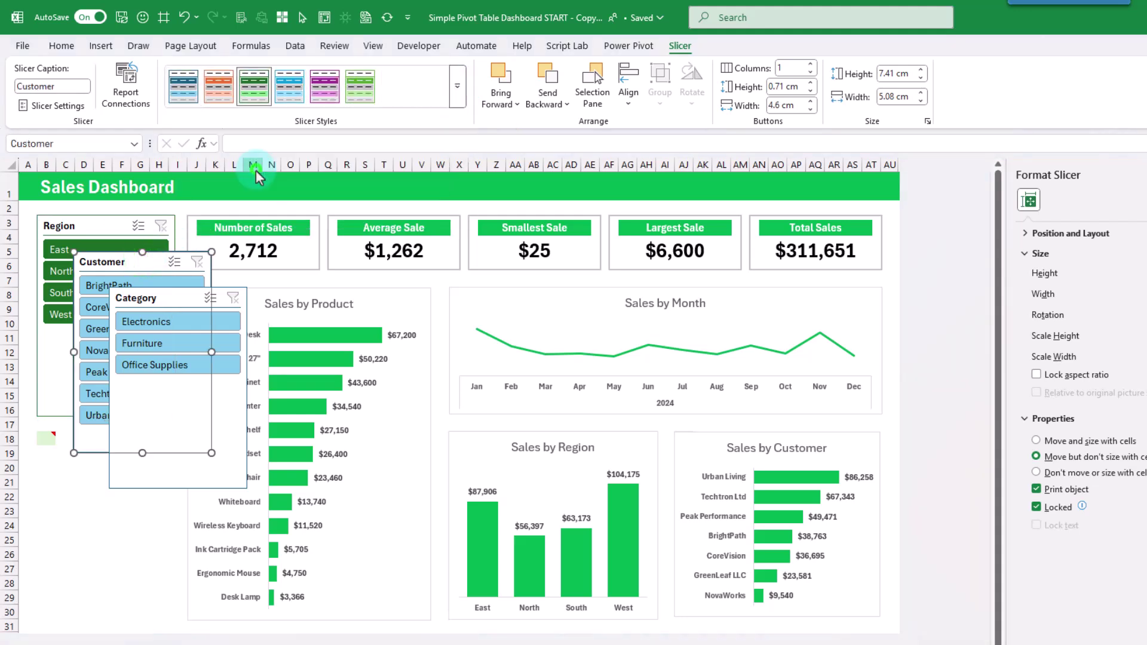
{"action": "left_click", "coordinate": [139, 297]}
{"action": "left_click", "coordinate": [461, 89]}
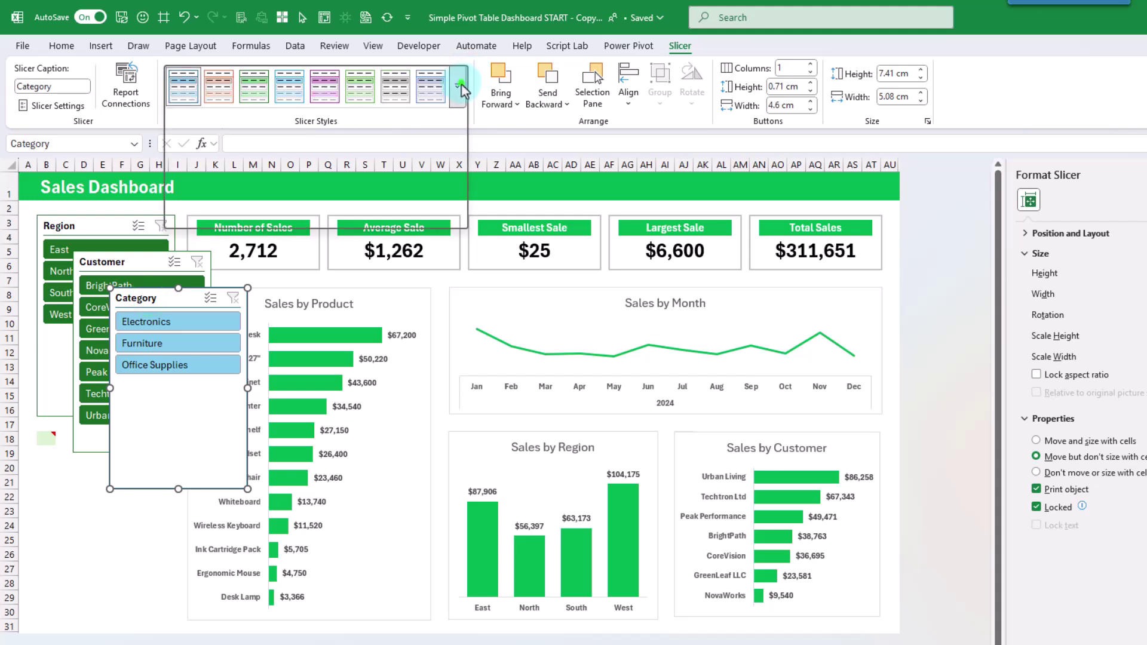
{"action": "left_click", "coordinate": [254, 171]}
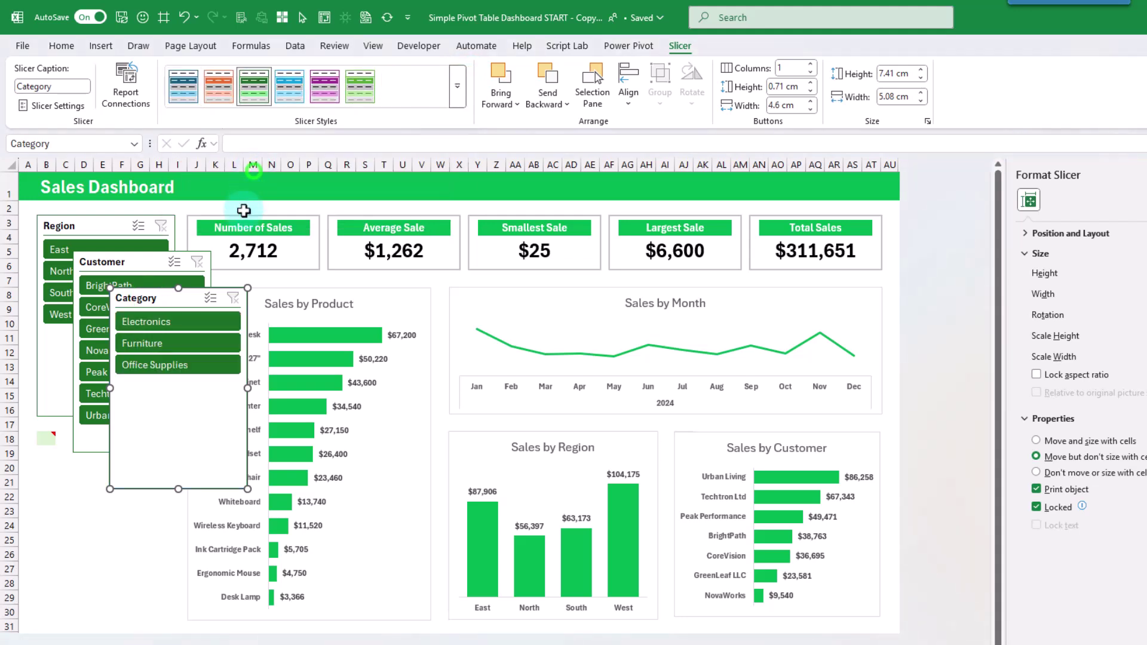
{"action": "left_click", "coordinate": [113, 524]}
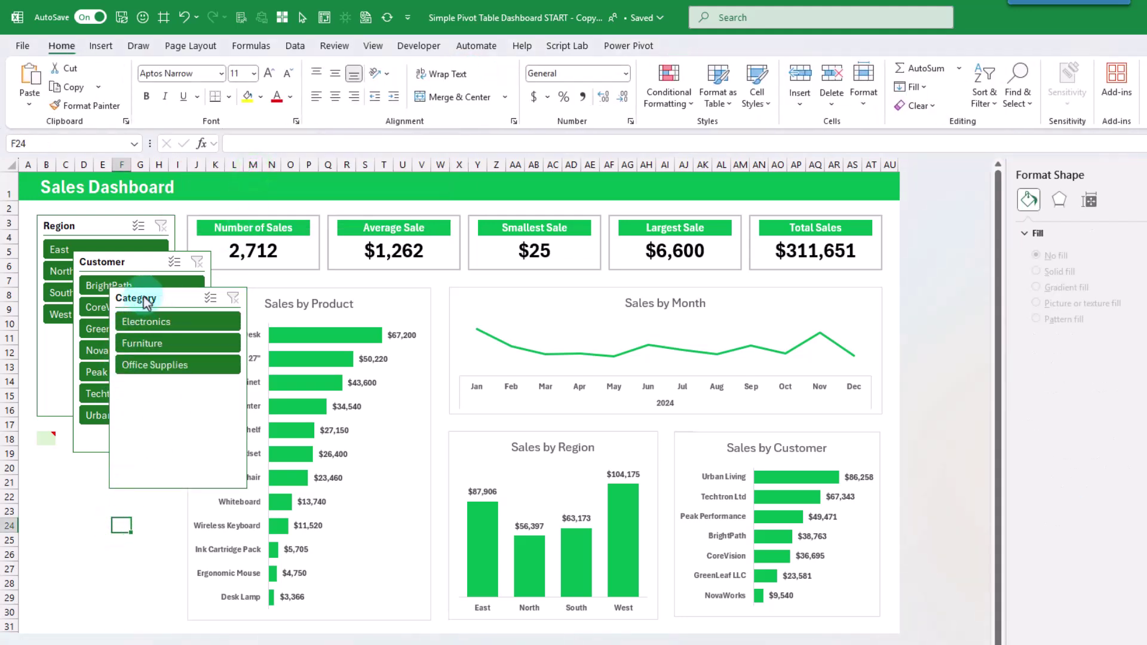
Step: Stack the slicers in one column, with Region at B3, Category below it and Customer at B18, and shorten them to fit their buttons
{"action": "left_click", "coordinate": [136, 261]}
{"action": "left_click_drag", "start_coordinate": [136, 260], "coordinate": [71, 441]}
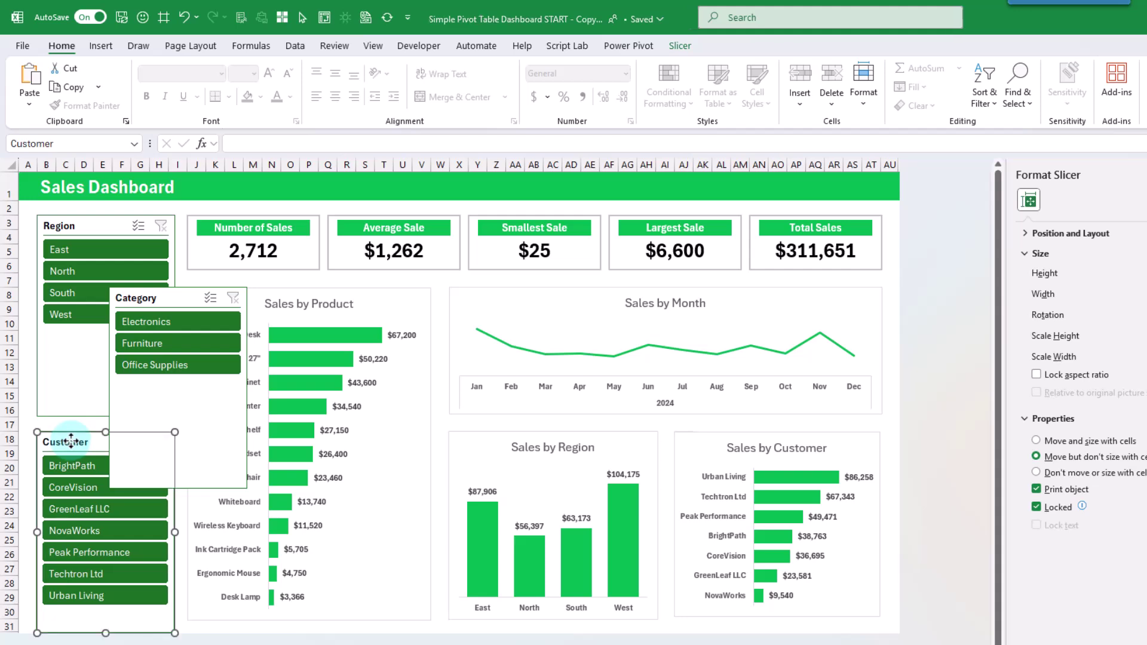
{"action": "left_click_drag", "start_coordinate": [106, 632], "coordinate": [107, 619]}
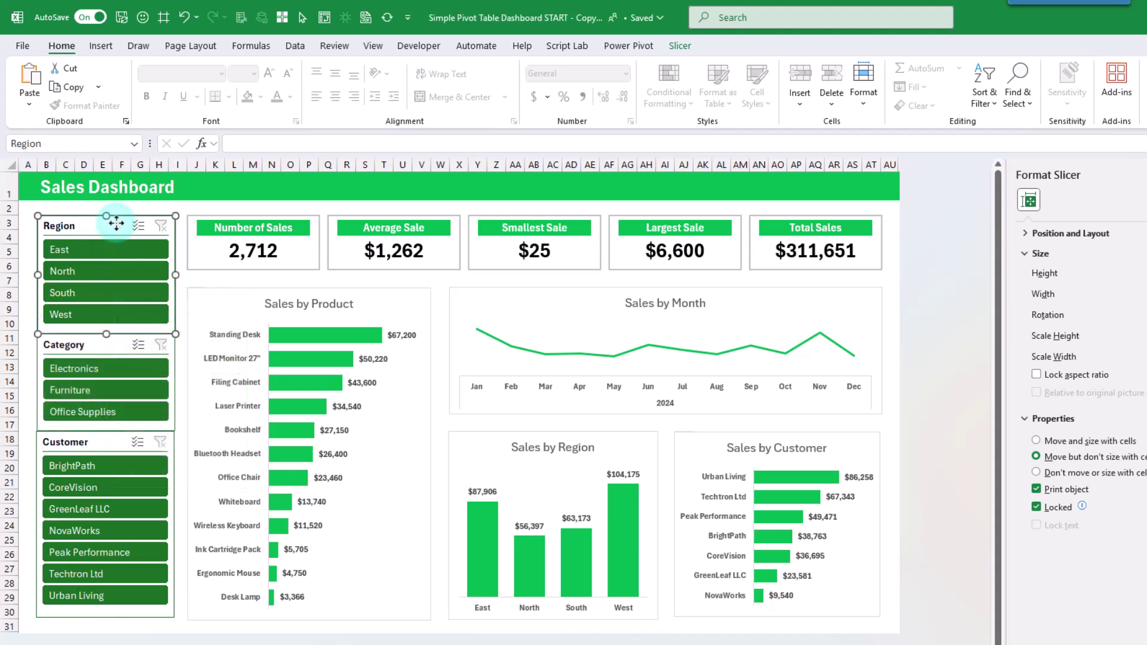
Step: Filter the Region slicer to East and check its effect on the tables of the Pivot Tables sheet
{"action": "left_click", "coordinate": [109, 252]}
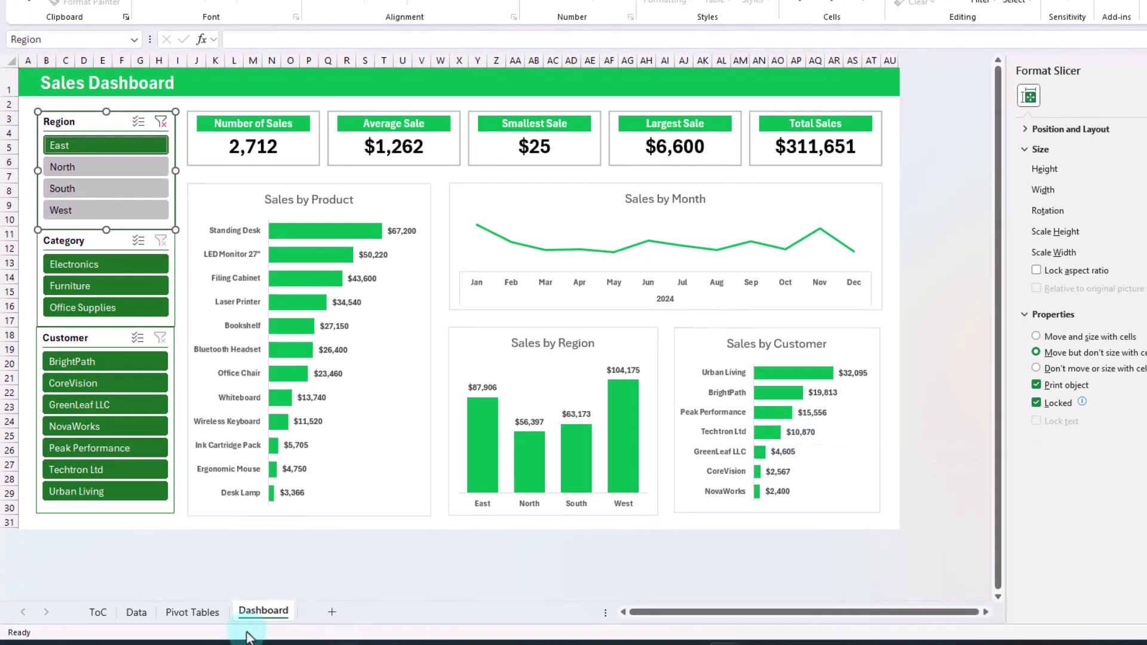
{"action": "left_click", "coordinate": [193, 612]}
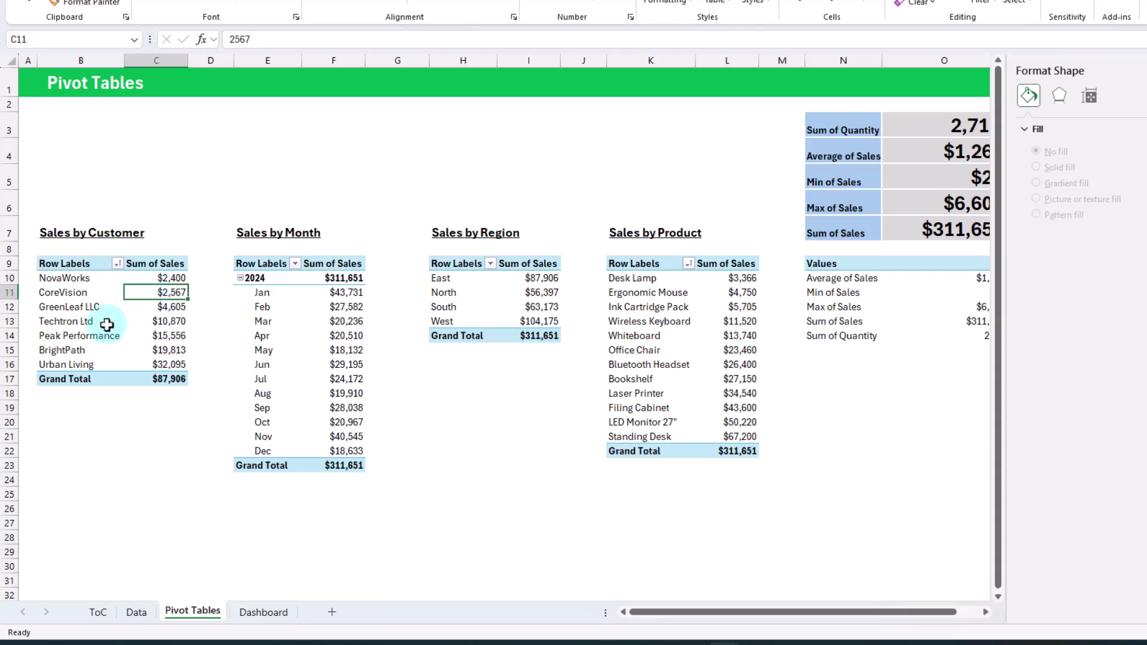
{"action": "left_click", "coordinate": [263, 612]}
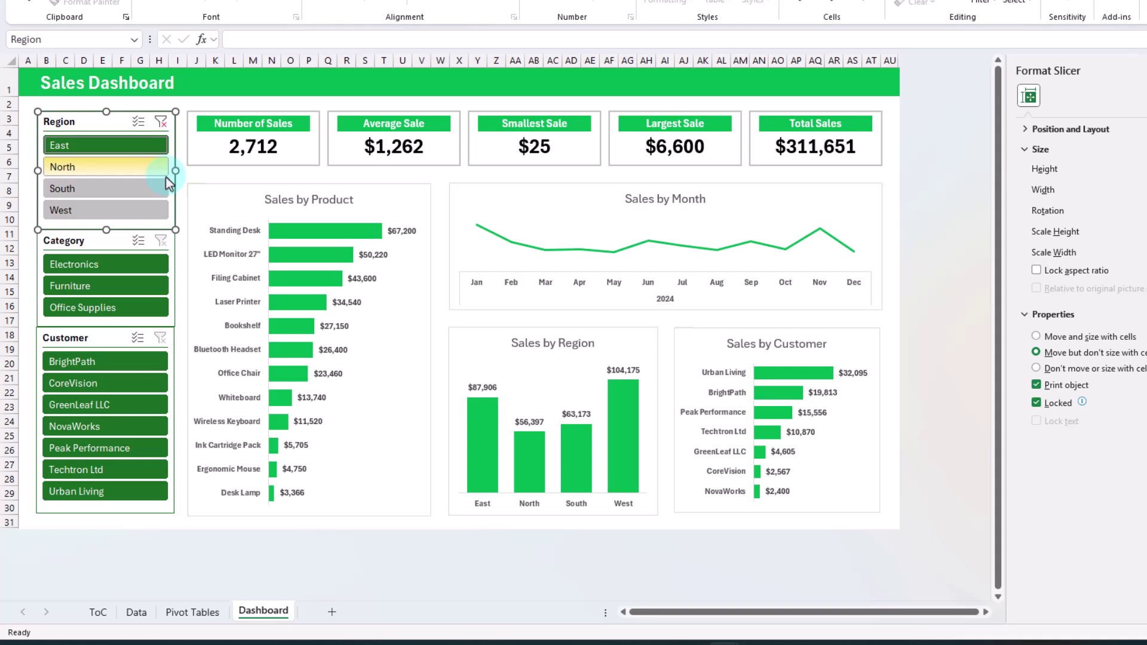
Step: Name the Sales by Customer pivot table SalesByCustomer on the Pivot Tables sheet
{"action": "left_click", "coordinate": [193, 612]}
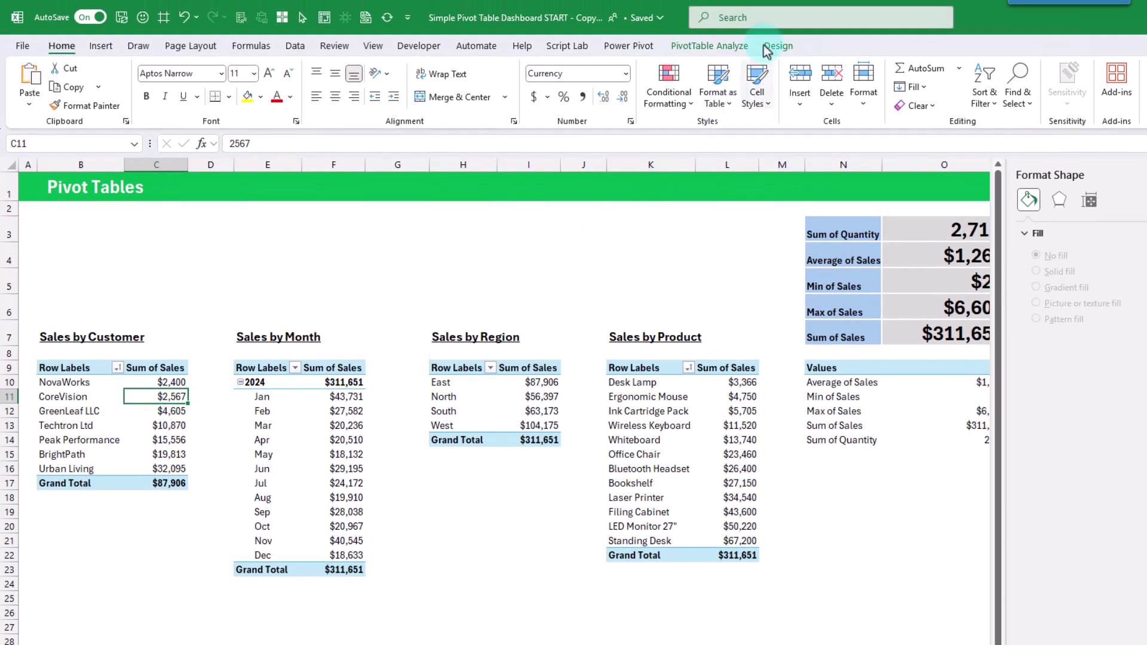
{"action": "left_click", "coordinate": [741, 47]}
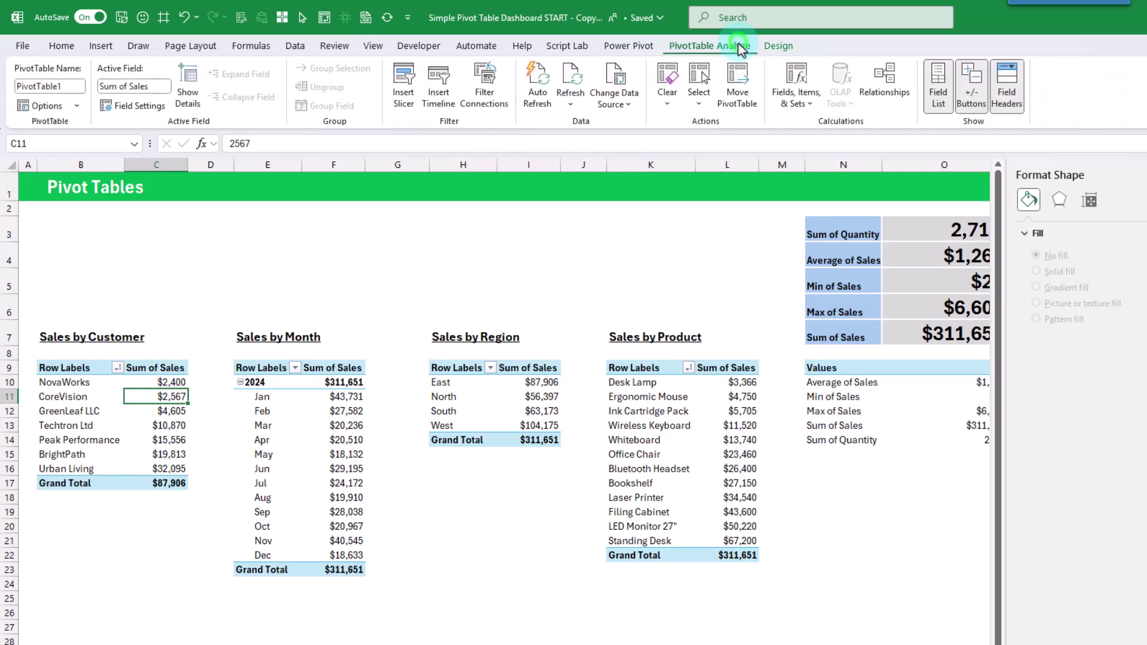
{"action": "double_click", "coordinate": [72, 86]}
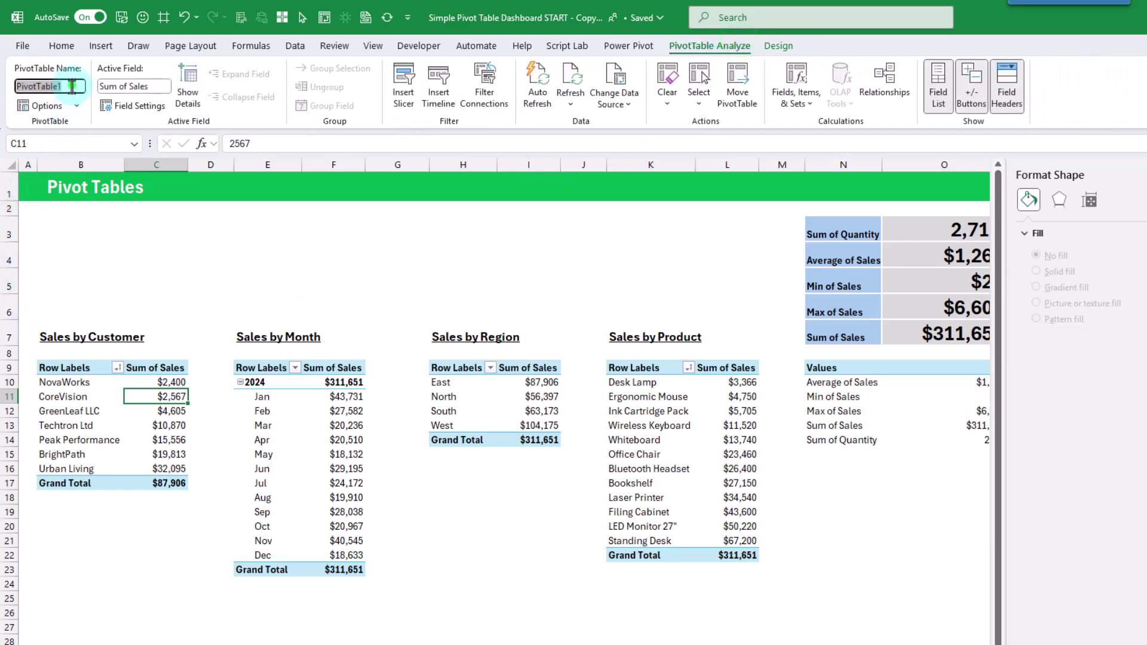
{"action": "type", "text": "SalesByCustomer"}
{"action": "key", "text": "Return"}
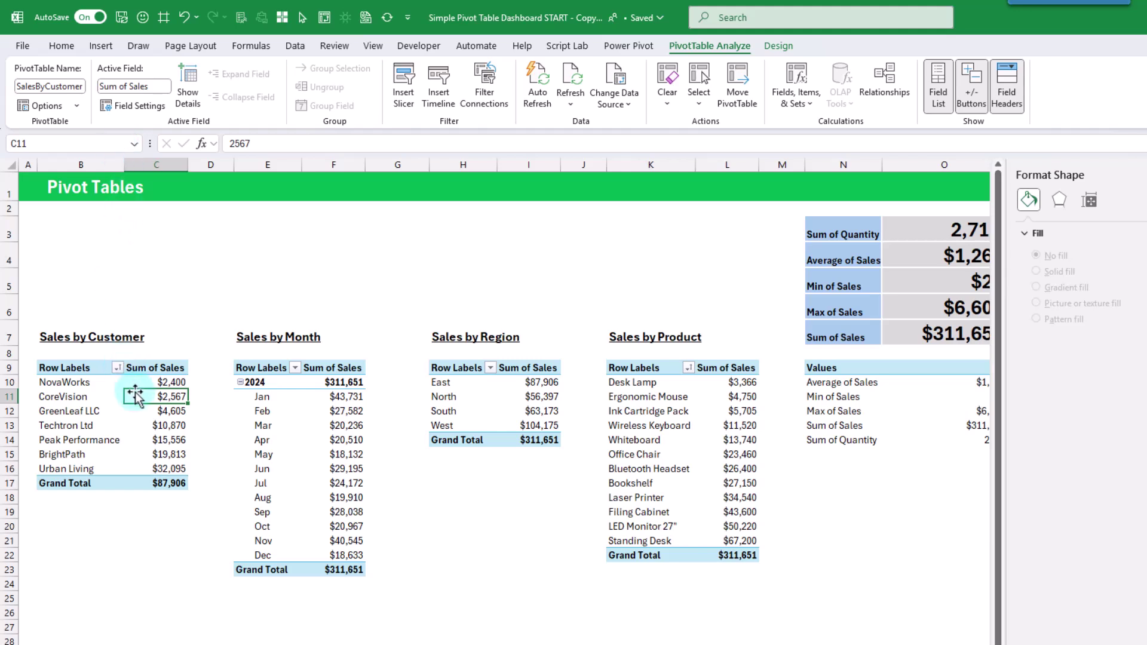
Step: Name the Sales by Month pivot table SalesByMonth and the Sales by Region pivot table SalesByRegion
{"action": "left_click", "coordinate": [290, 411]}
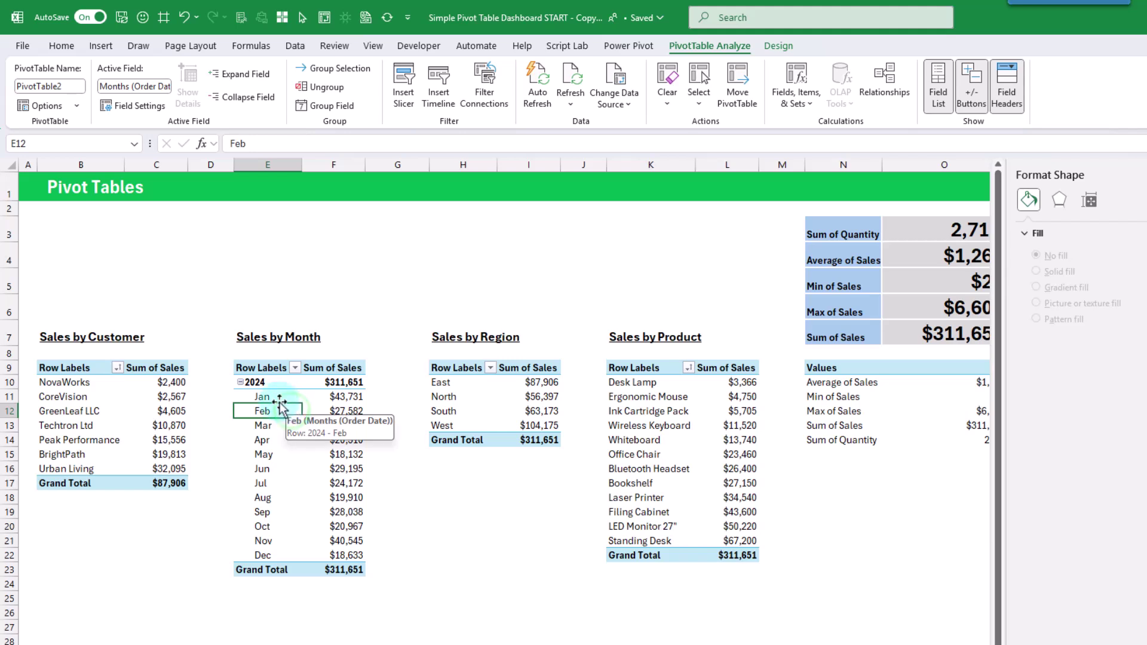
{"action": "double_click", "coordinate": [50, 86]}
{"action": "type", "text": "SalesByM"}
{"action": "left_click_drag", "start_coordinate": [511, 396], "coordinate": [514, 412]}
{"action": "double_click", "coordinate": [72, 86]}
{"action": "type", "text": "SalesByRegion"}
{"action": "key", "text": "Return"}
Step: Name the Sales by Product pivot table SalesByProduct and the summary-values pivot table SalesKPIs
{"action": "left_click", "coordinate": [654, 428]}
{"action": "left_click", "coordinate": [74, 84]}
{"action": "type", "text": "SalesByProduct"}
{"action": "key", "text": "Return"}
{"action": "left_click", "coordinate": [859, 396]}
{"action": "left_click", "coordinate": [75, 85]}
{"action": "type", "text": "SalesKPIs"}
{"action": "key", "text": "Return"}
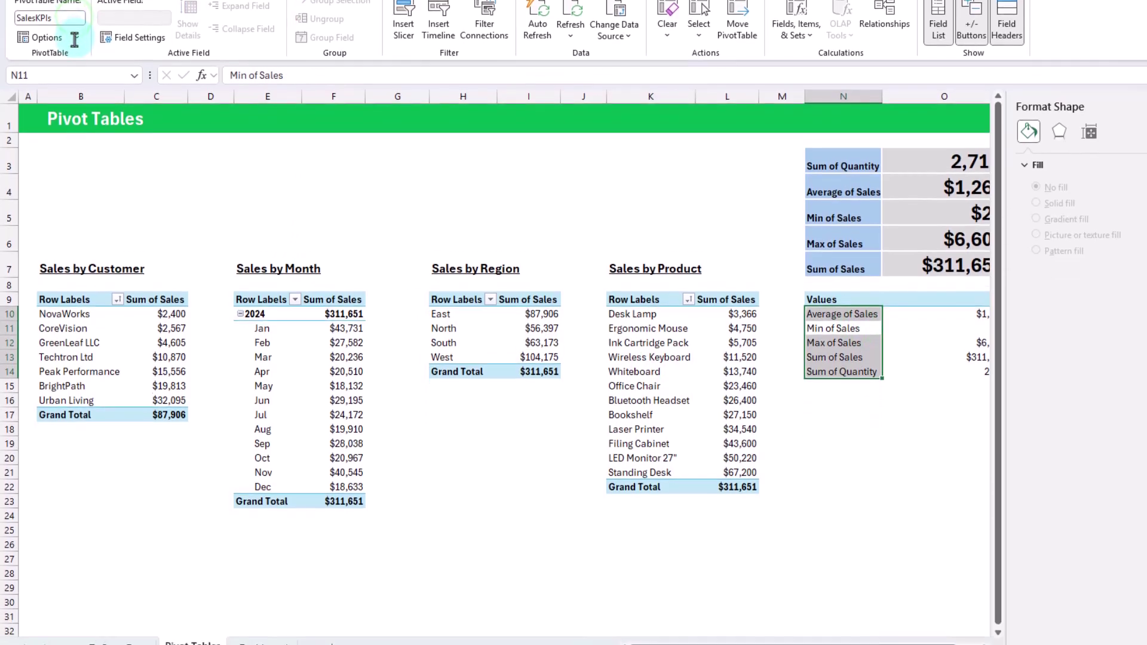
Step: Connect the Dashboard's Region slicer to the SalesByMonth, SalesByProduct and SalesKPIs pivot tables as well, leaving SalesByRegion unconnected
{"action": "left_click", "coordinate": [263, 615]}
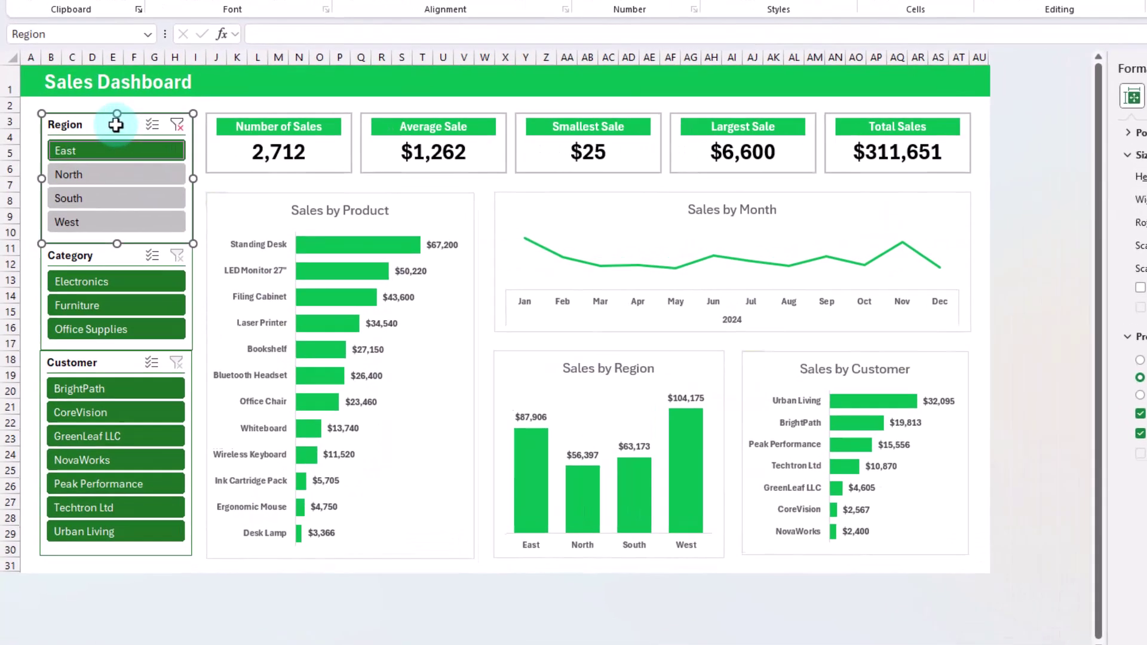
{"action": "right_click", "coordinate": [103, 126]}
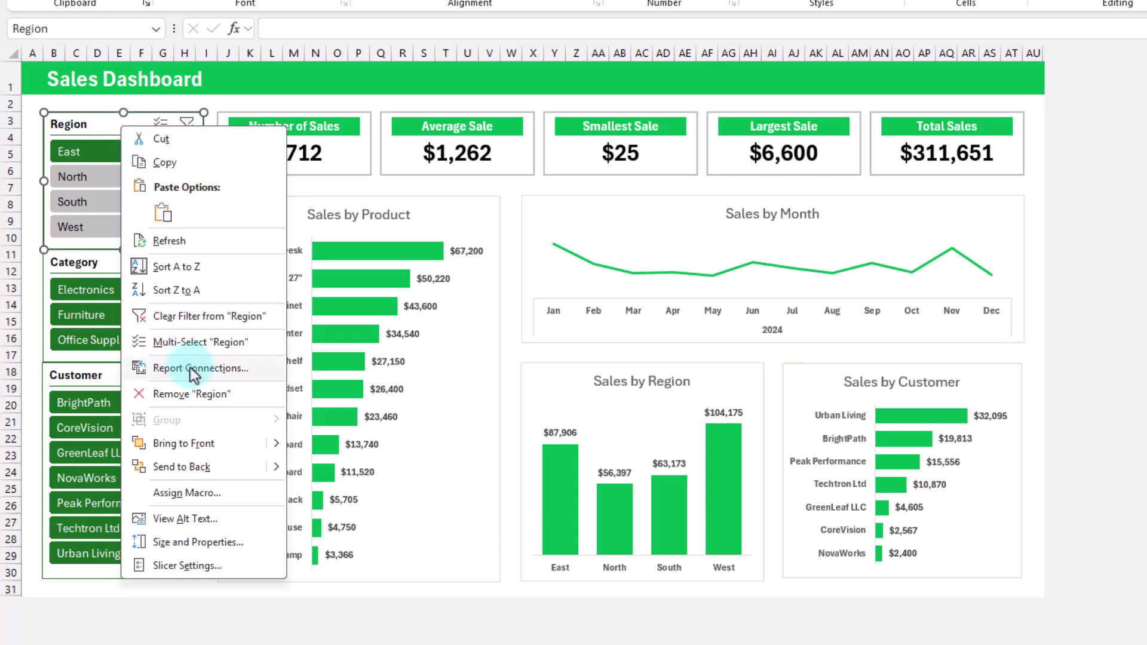
{"action": "left_click", "coordinate": [207, 369]}
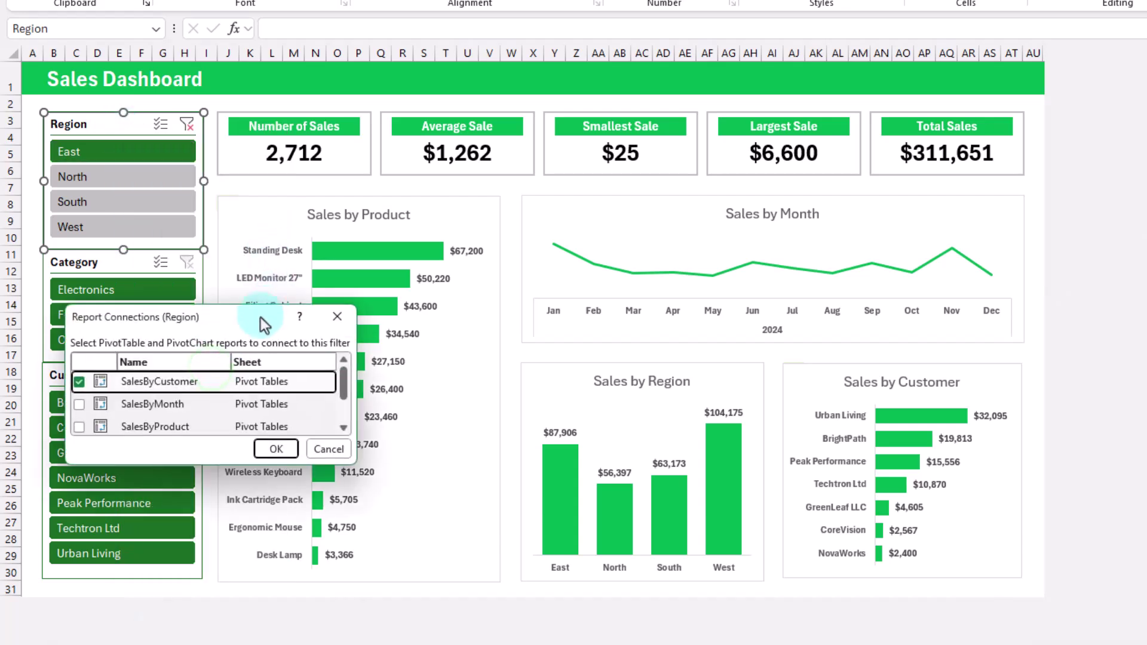
{"action": "left_click_drag", "start_coordinate": [293, 274], "coordinate": [430, 104]}
{"action": "left_click_drag", "start_coordinate": [528, 242], "coordinate": [634, 334]}
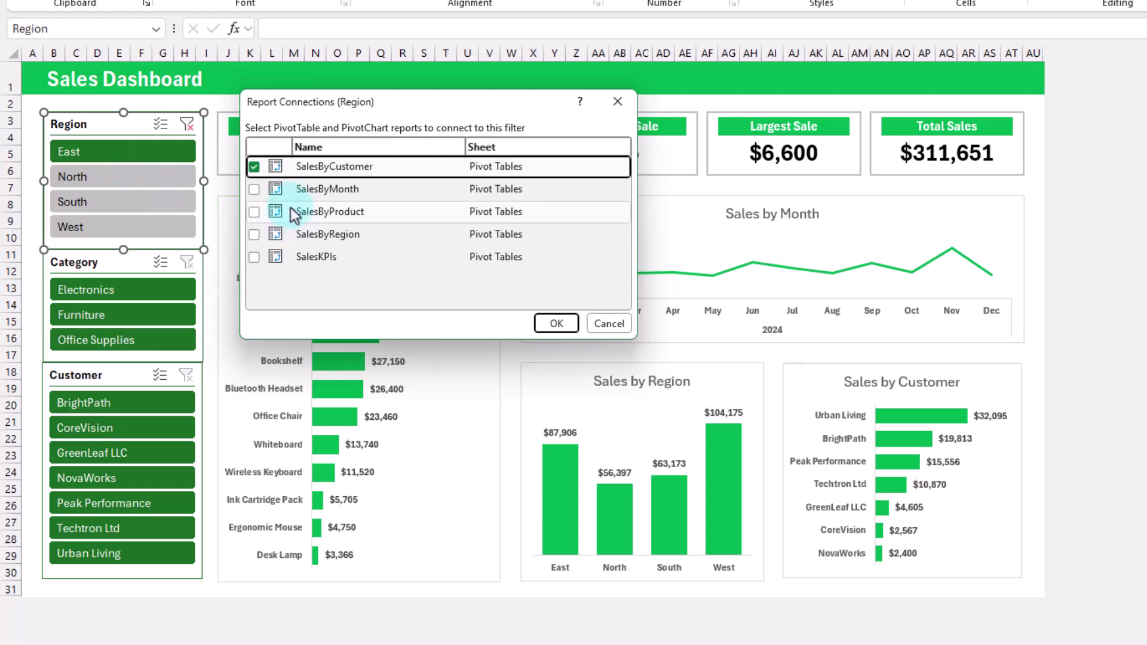
{"action": "left_click", "coordinate": [255, 189]}
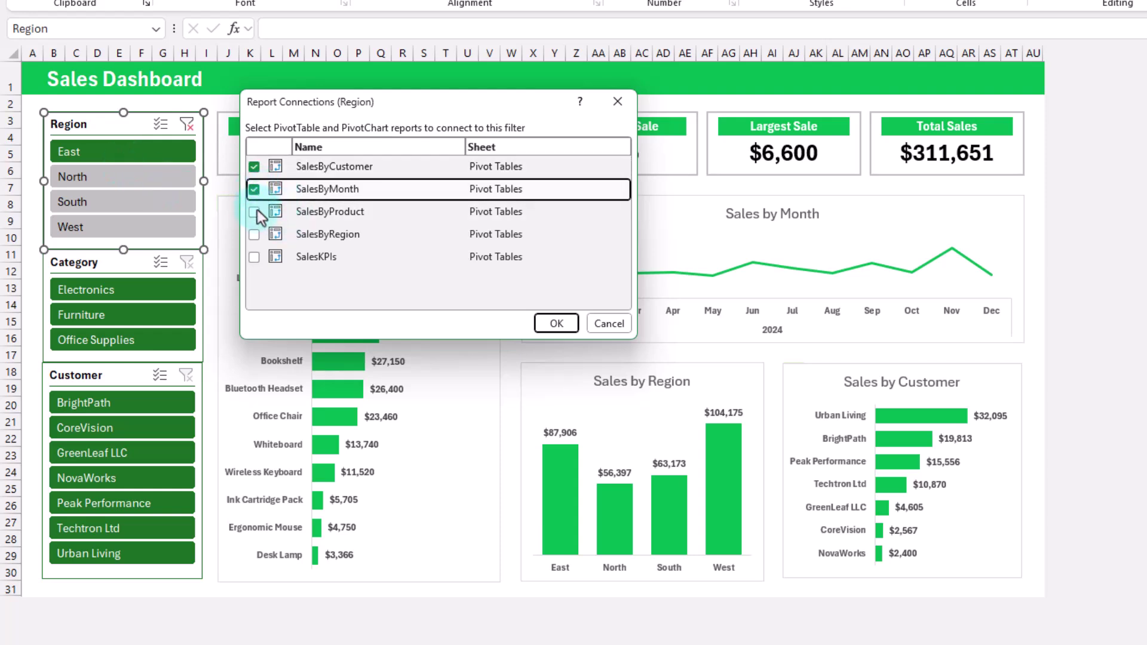
{"action": "left_click", "coordinate": [255, 212]}
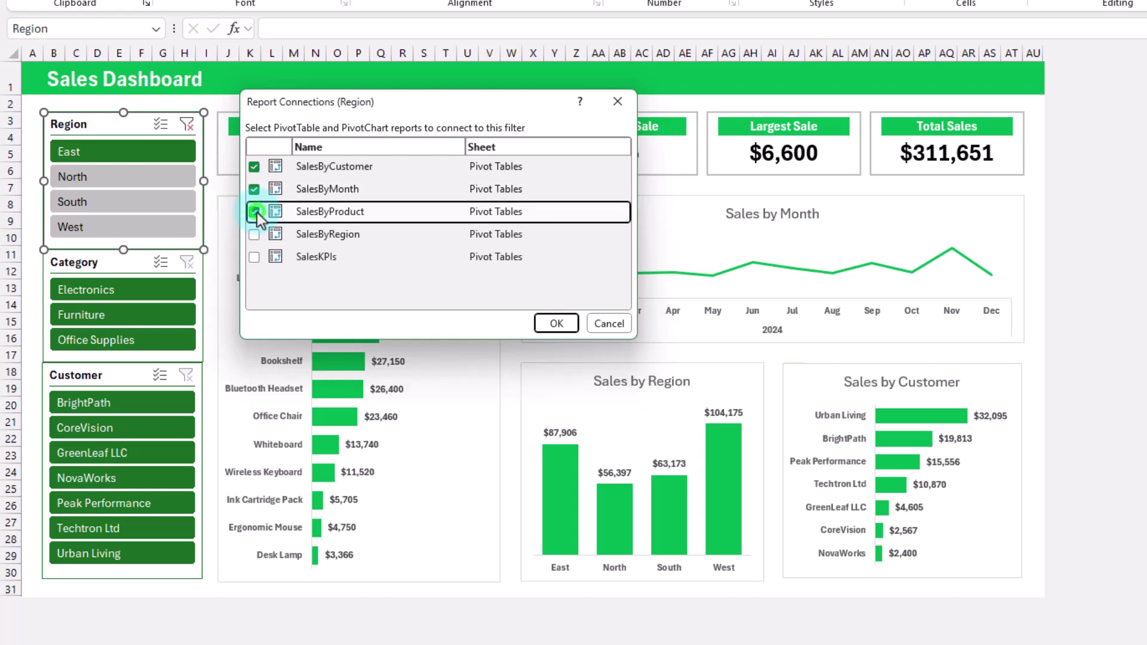
{"action": "left_click", "coordinate": [255, 260]}
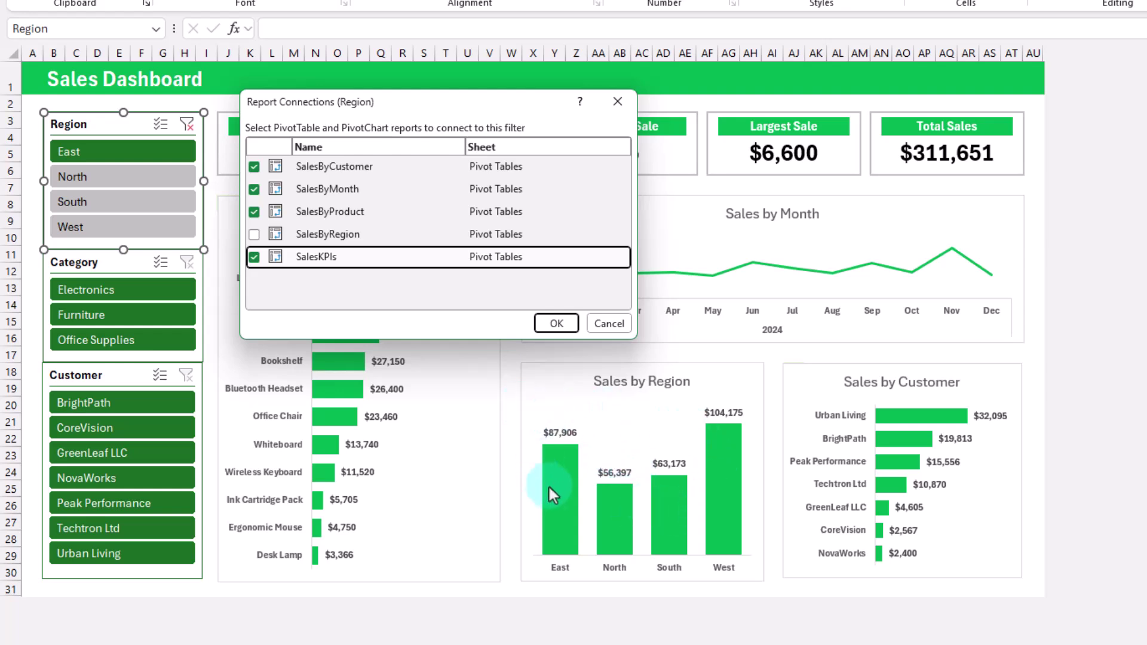
{"action": "left_click", "coordinate": [555, 323]}
Step: Connect the Category slicer to the SalesByMonth, SalesByProduct, SalesByRegion and SalesKPIs pivot tables as well as SalesByCustomer
{"action": "left_click", "coordinate": [112, 255]}
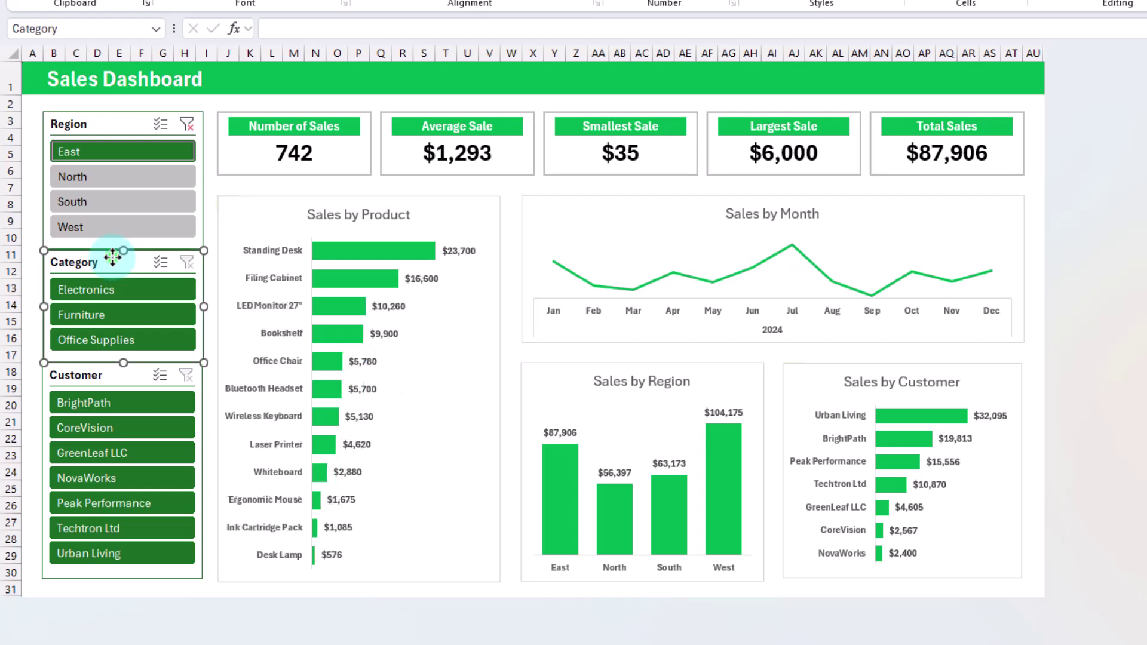
{"action": "right_click", "coordinate": [112, 257]}
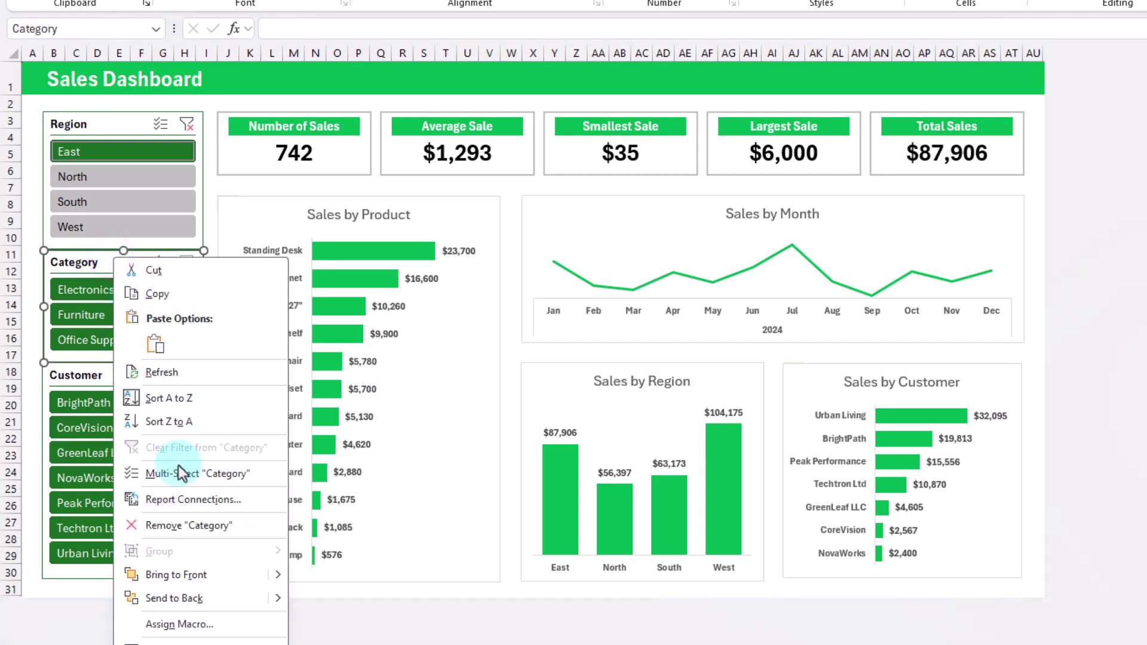
{"action": "left_click", "coordinate": [184, 500]}
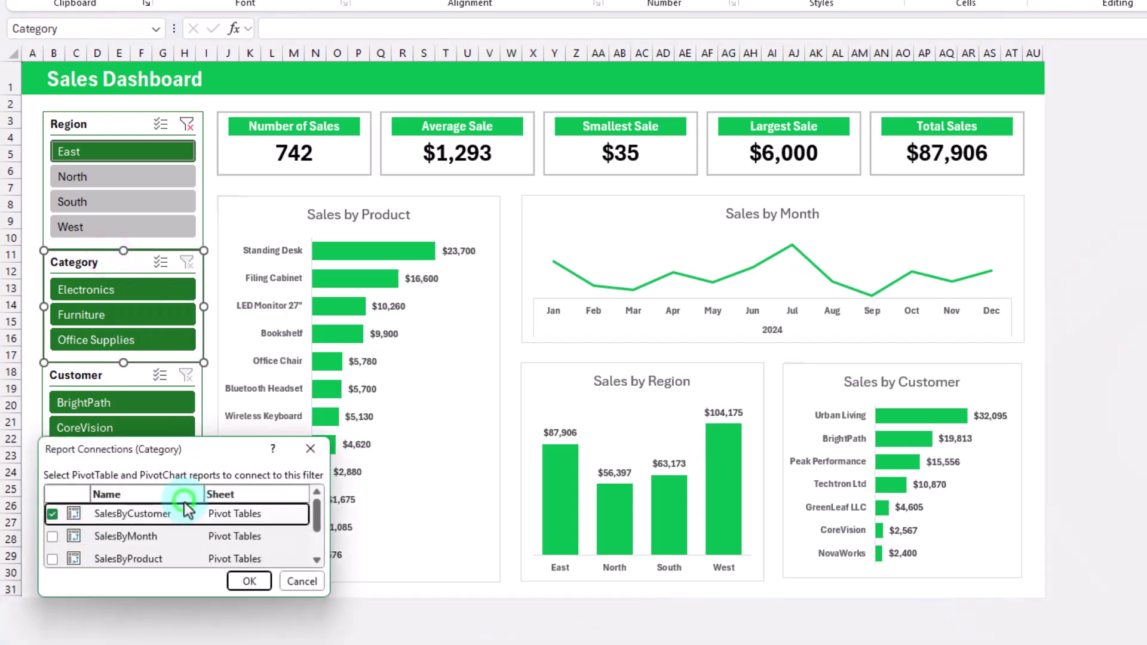
{"action": "left_click_drag", "start_coordinate": [188, 446], "coordinate": [510, 255]}
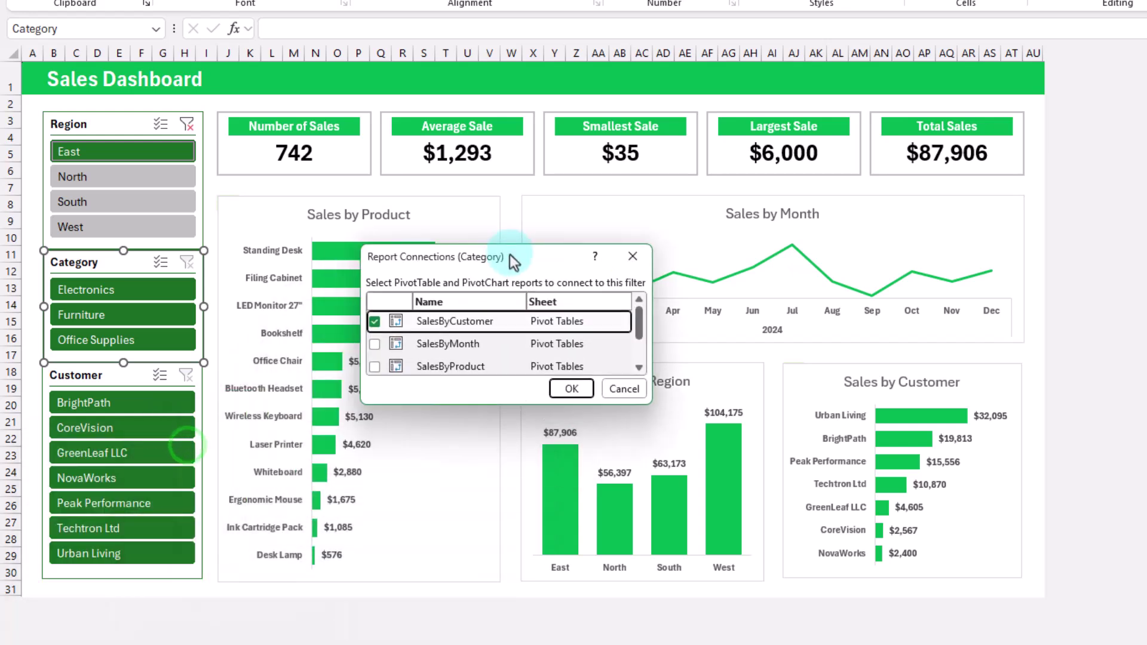
{"action": "left_click_drag", "start_coordinate": [651, 404], "coordinate": [783, 514]}
{"action": "left_click", "coordinate": [375, 345]}
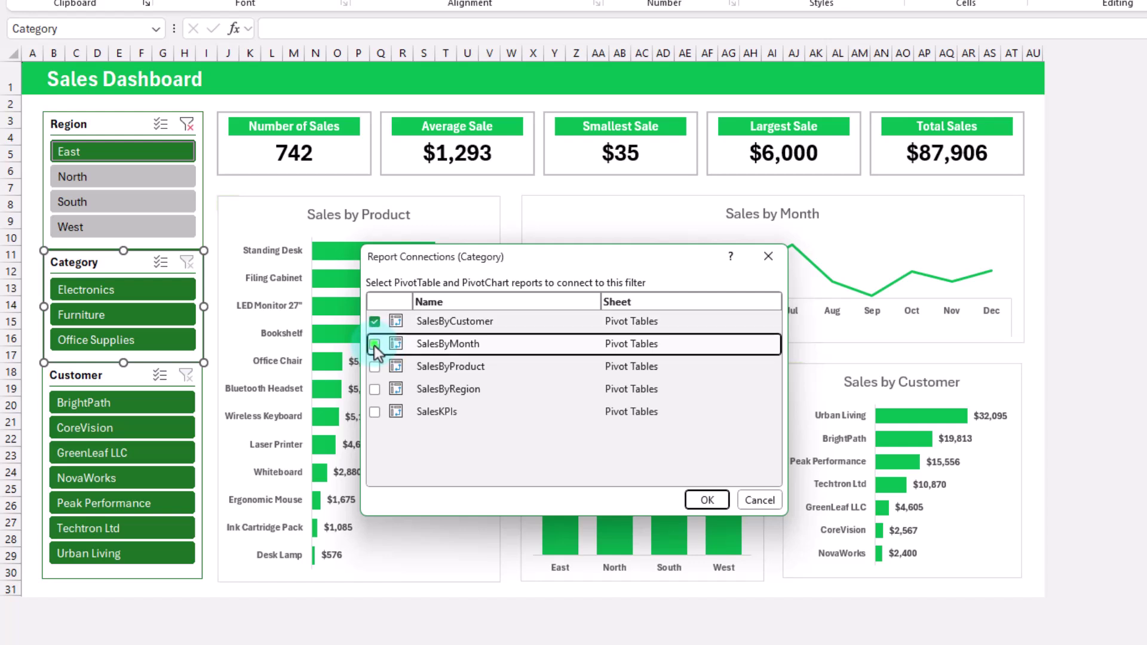
{"action": "left_click", "coordinate": [374, 365]}
{"action": "left_click", "coordinate": [374, 389]}
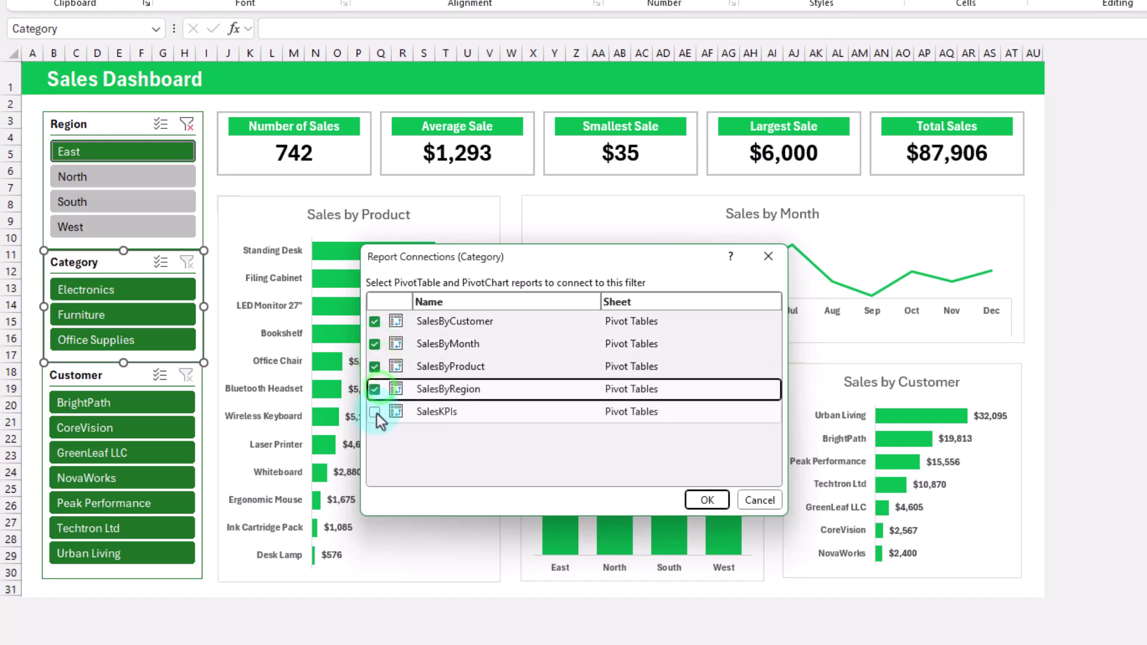
{"action": "left_click", "coordinate": [375, 411]}
{"action": "left_click", "coordinate": [710, 499]}
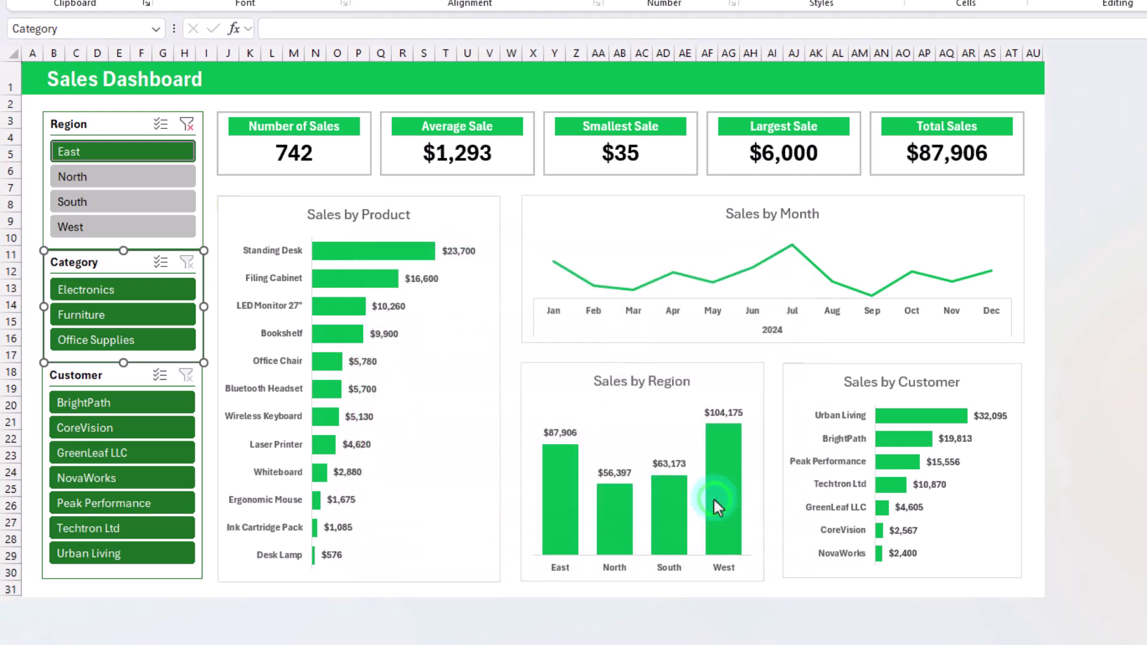
Step: Connect the Customer slicer to SalesByMonth, SalesByProduct, SalesByRegion and SalesKPIs, and disconnect it from SalesByCustomer
{"action": "left_click", "coordinate": [110, 377]}
{"action": "right_click", "coordinate": [109, 373]}
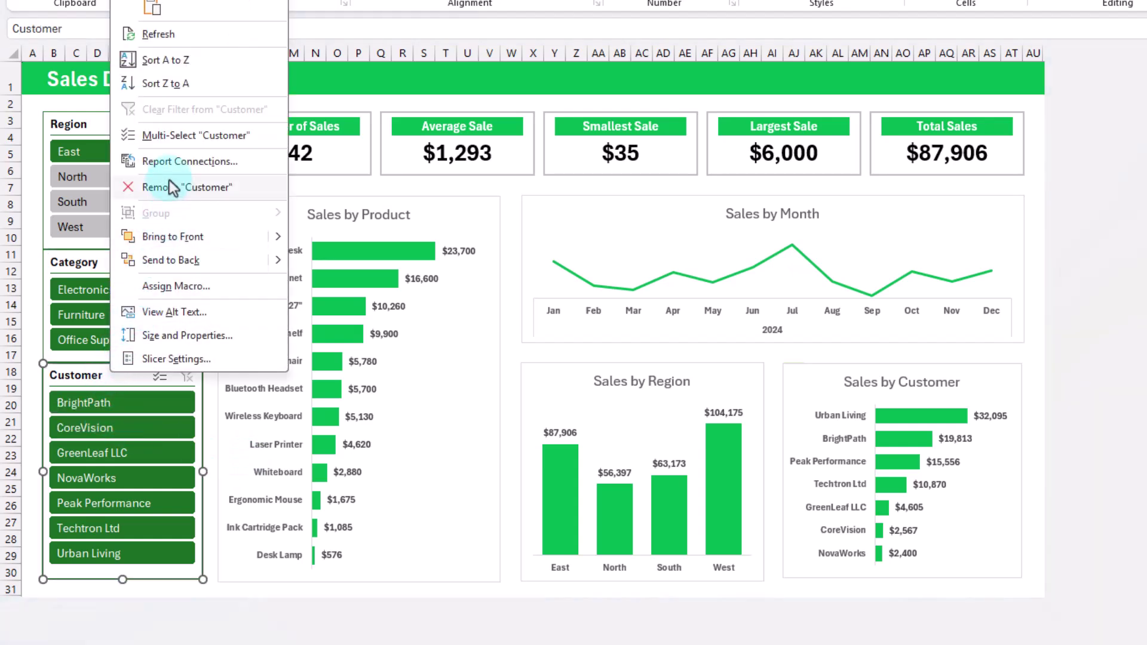
{"action": "left_click", "coordinate": [170, 165]}
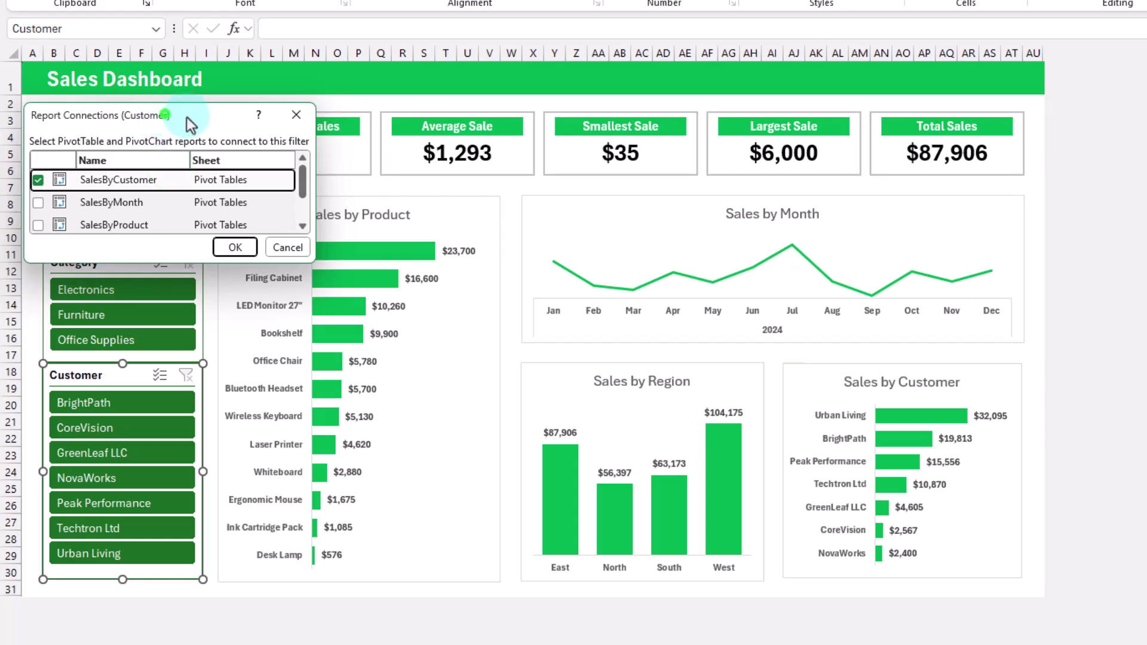
{"action": "left_click_drag", "start_coordinate": [169, 116], "coordinate": [257, 120]}
{"action": "left_click_drag", "start_coordinate": [401, 266], "coordinate": [517, 354]}
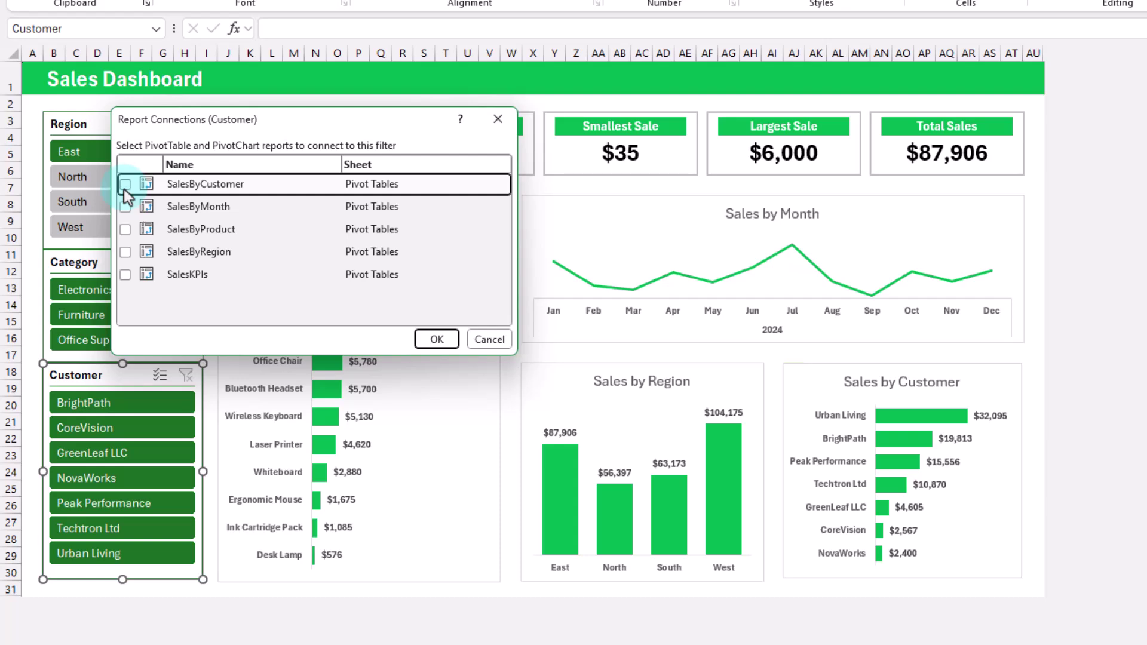
{"action": "left_click", "coordinate": [125, 207]}
{"action": "left_click", "coordinate": [125, 229]}
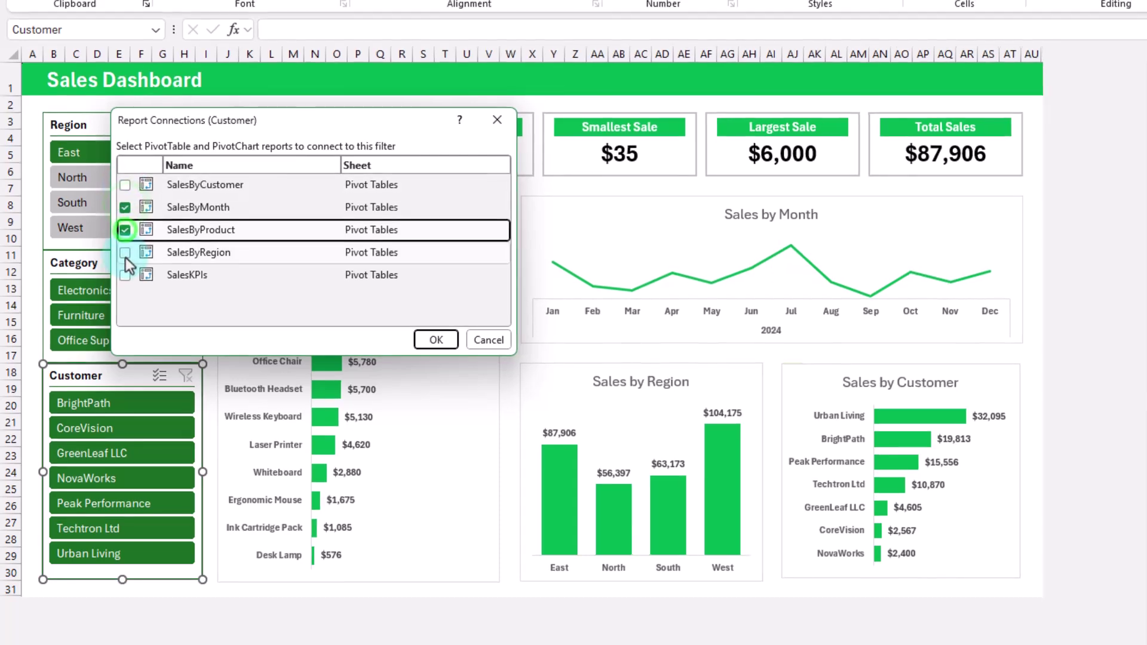
{"action": "left_click", "coordinate": [124, 252]}
{"action": "left_click", "coordinate": [125, 274]}
{"action": "left_click_drag", "start_coordinate": [219, 121], "coordinate": [219, 8]}
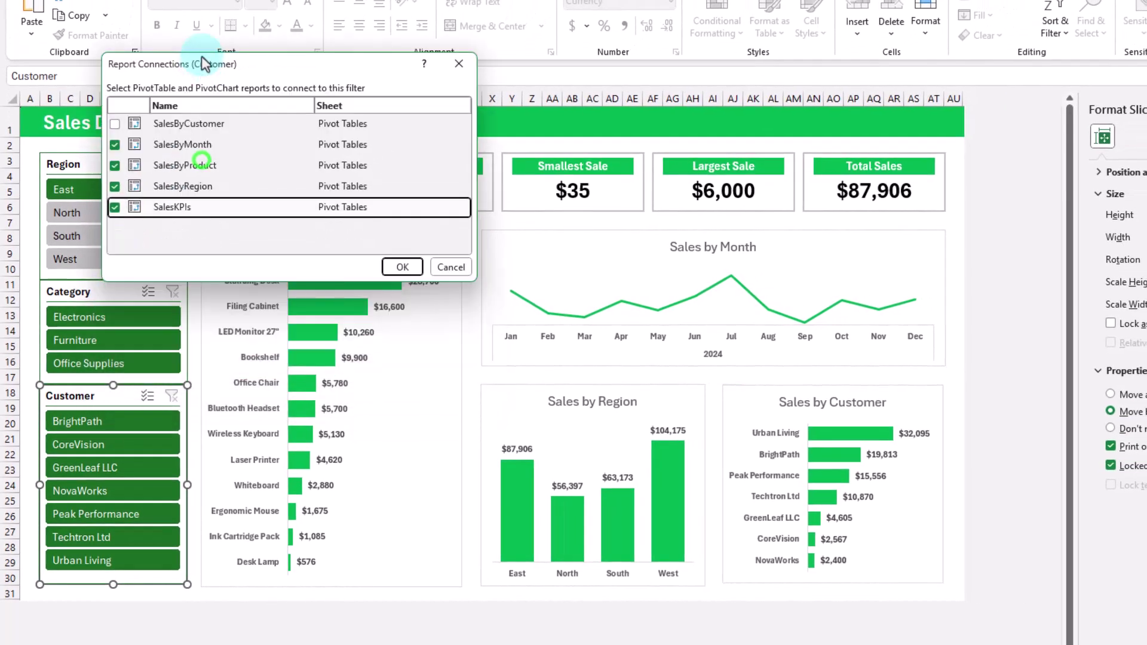
{"action": "left_click_drag", "start_coordinate": [202, 63], "coordinate": [203, 18]}
{"action": "left_click", "coordinate": [418, 224]}
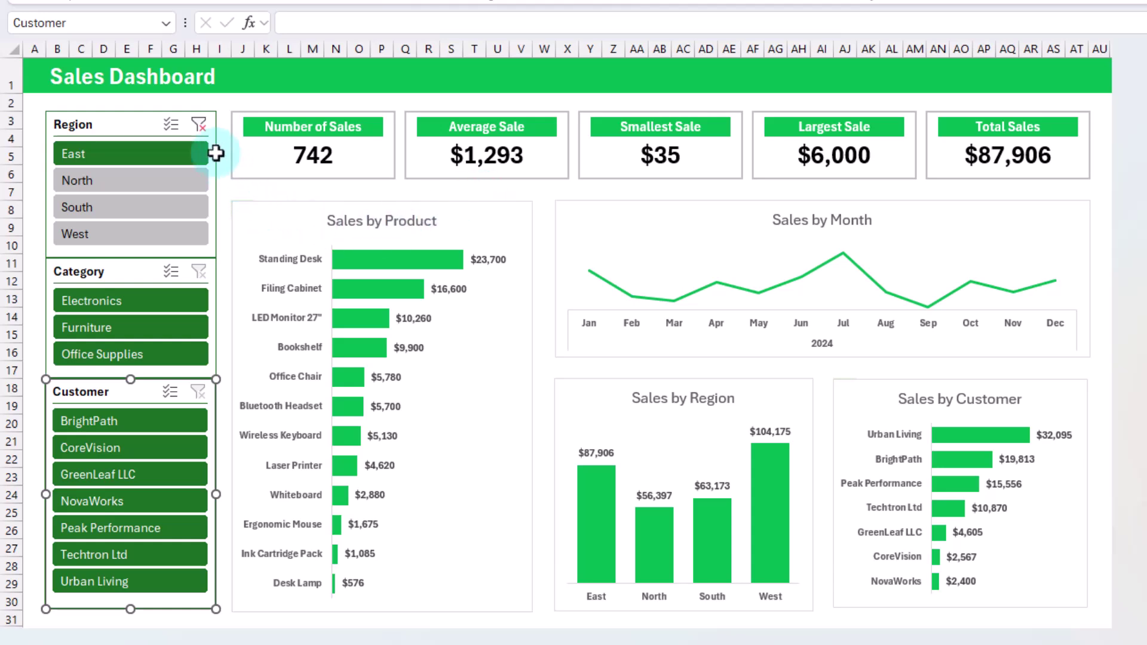
Step: Clear the Region slicer's East filter, then test the slicer with East and North and leave all regions selected
{"action": "left_click", "coordinate": [199, 122]}
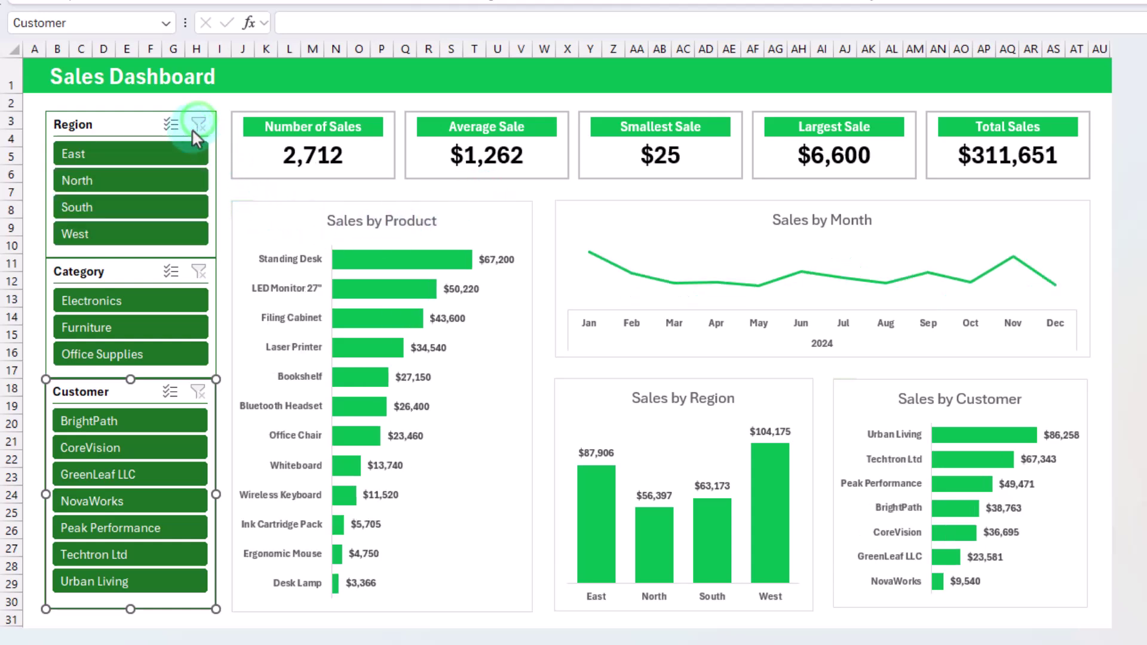
{"action": "left_click", "coordinate": [160, 156]}
{"action": "left_click", "coordinate": [160, 179]}
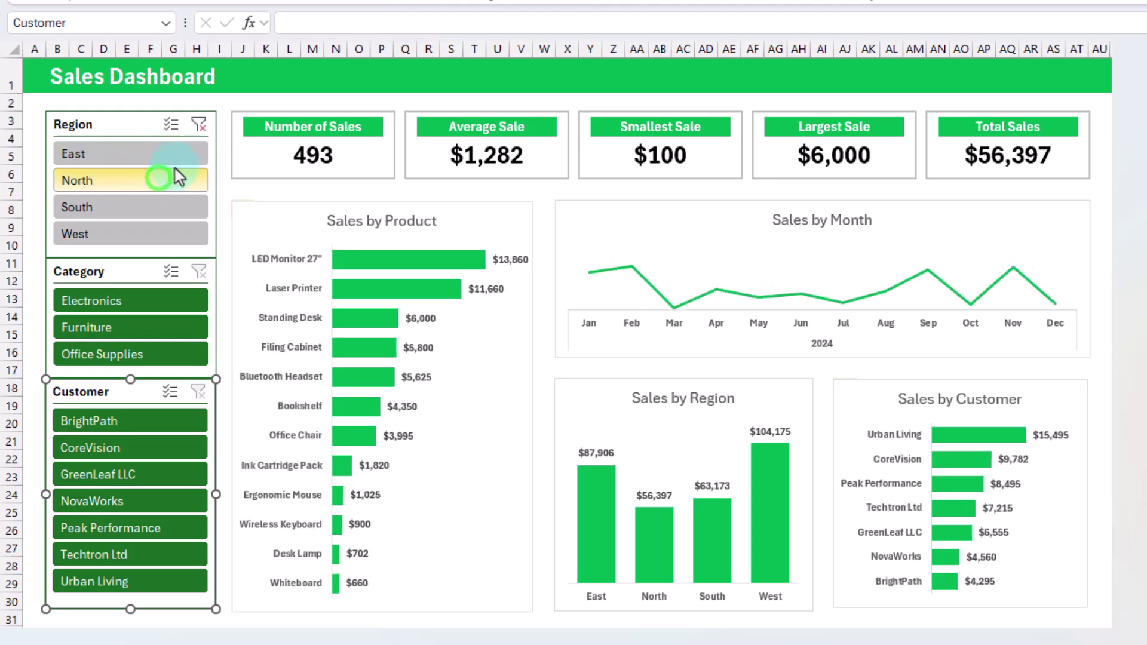
{"action": "left_click", "coordinate": [199, 123]}
Step: Test the Category slicer by filtering the dashboard to Electronics and Furniture, then clear its filter
{"action": "left_click", "coordinate": [164, 301]}
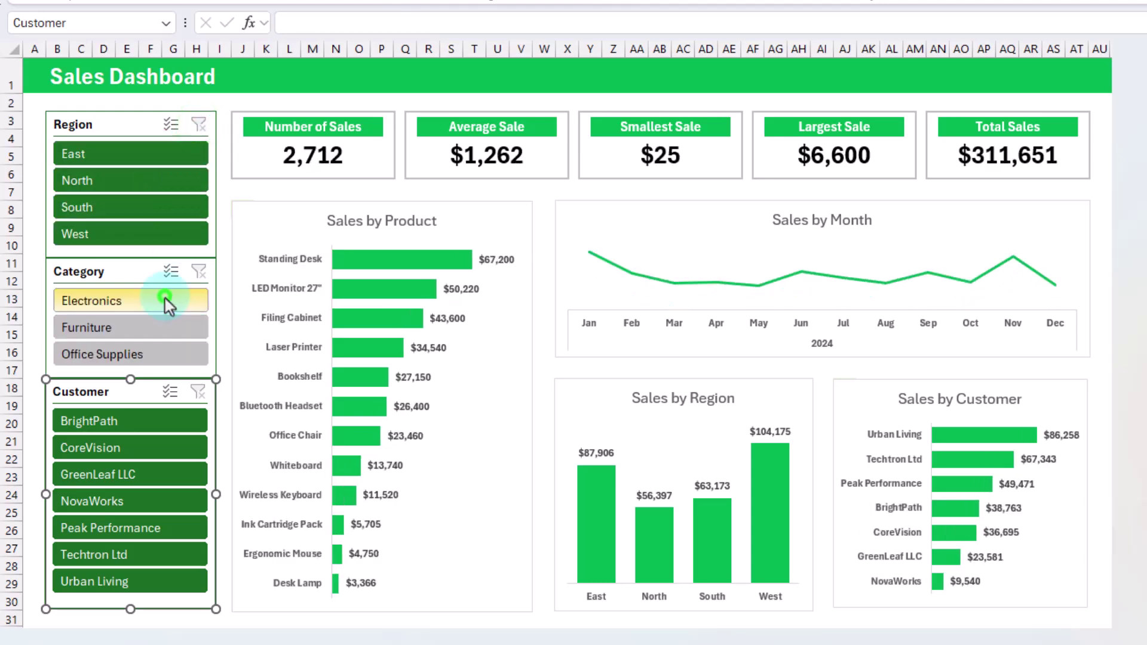
{"action": "left_click", "coordinate": [160, 327]}
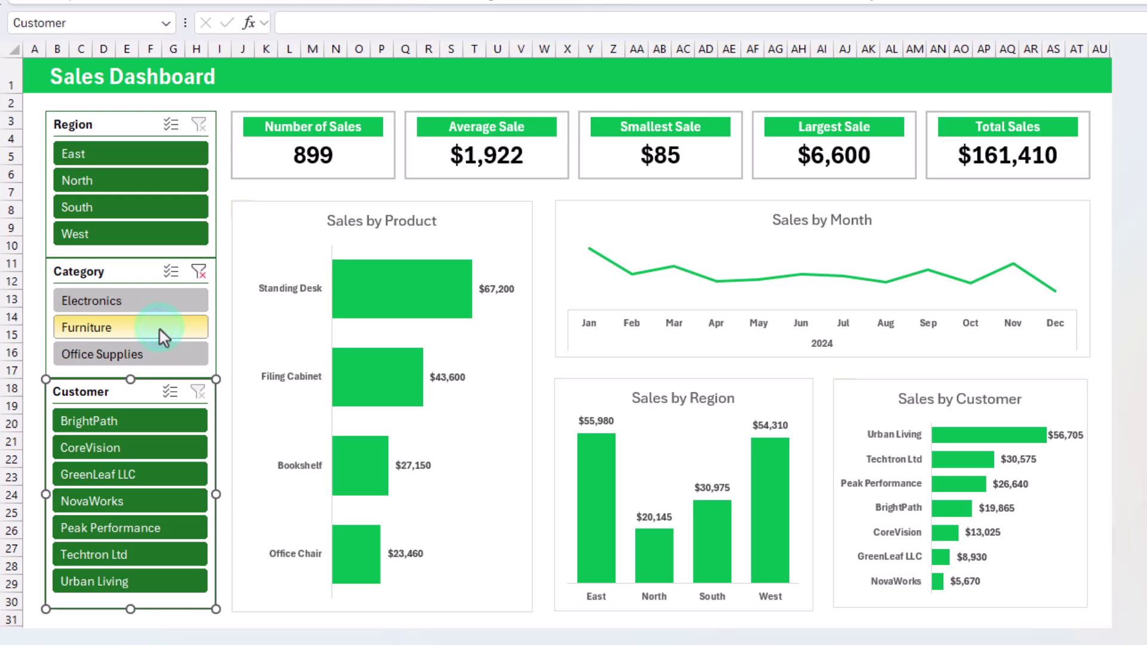
{"action": "left_click", "coordinate": [203, 272]}
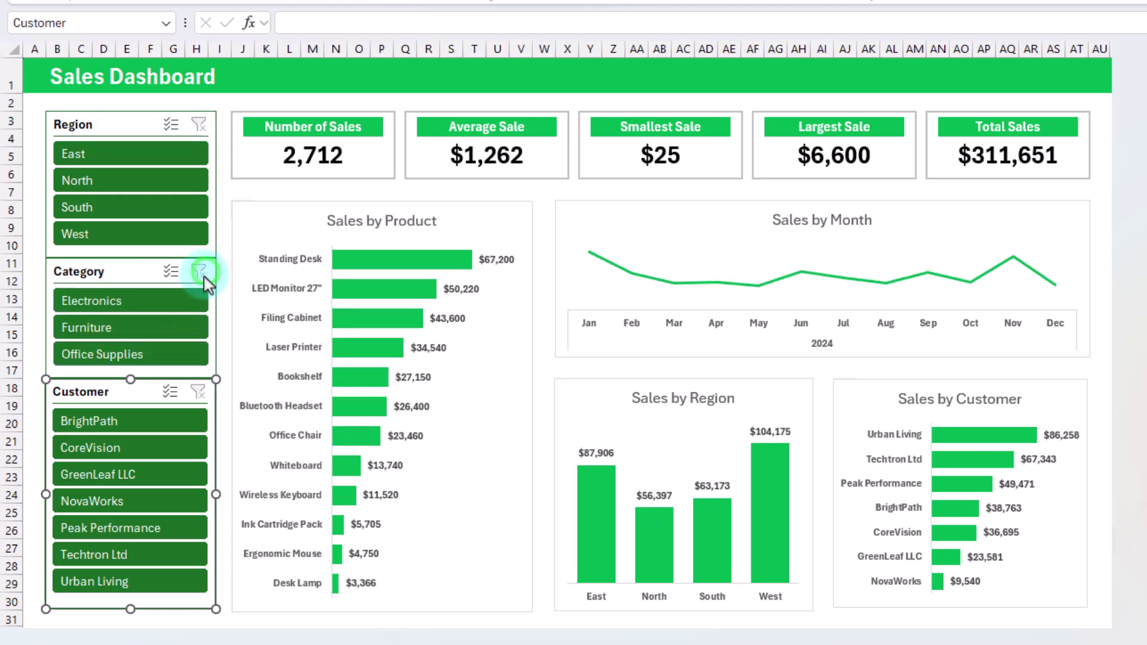
Step: Test the Customer slicer by filtering the dashboard to CoreVision and NovaWorks, then clear its filter
{"action": "left_click", "coordinate": [159, 449]}
{"action": "left_click", "coordinate": [156, 502]}
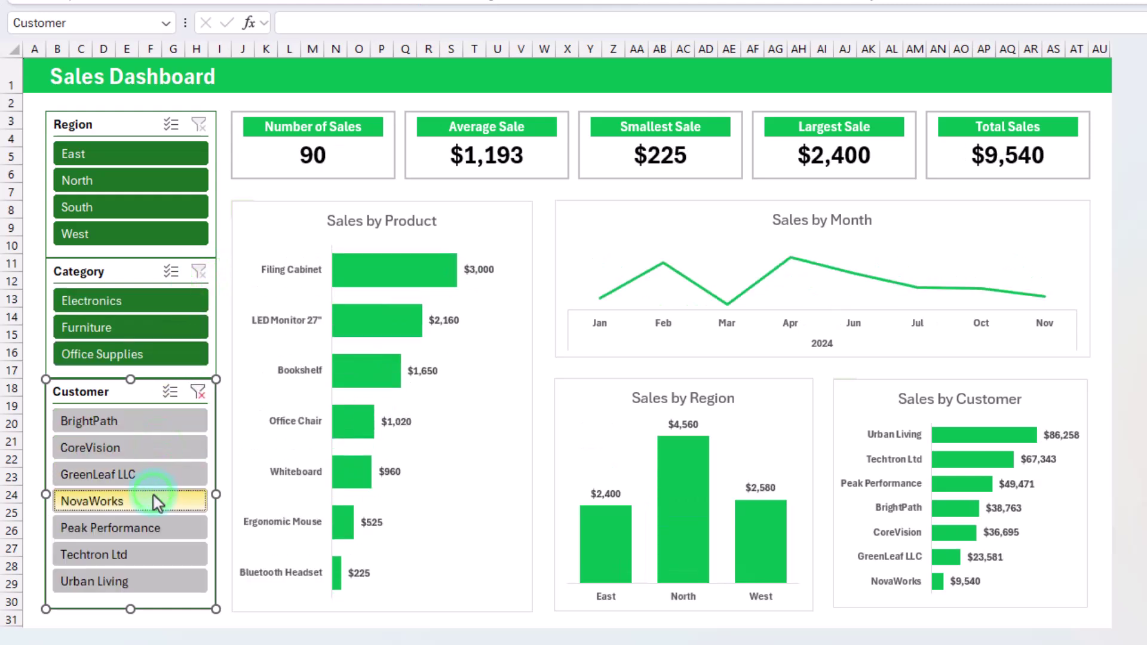
{"action": "left_click", "coordinate": [197, 391]}
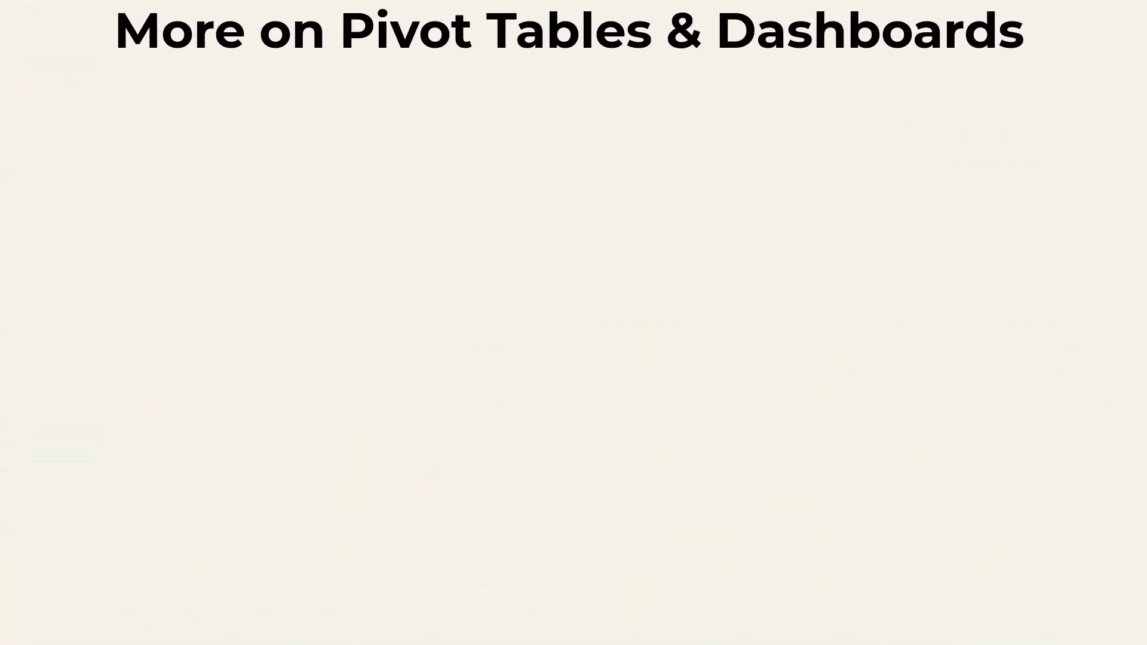